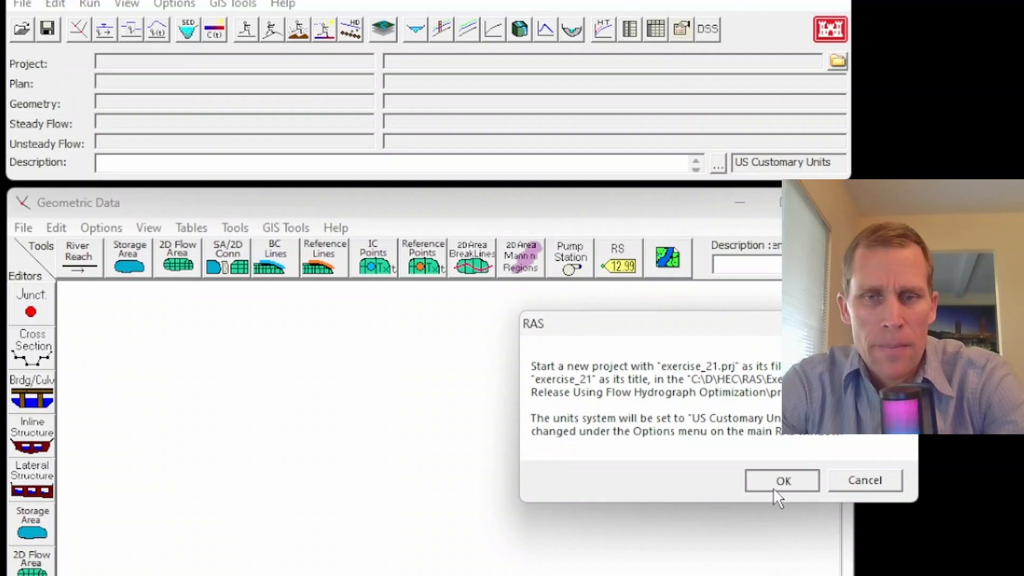
- Confirm the creation of the new project exercise_21 in US Customary Units
left_click(782, 482)
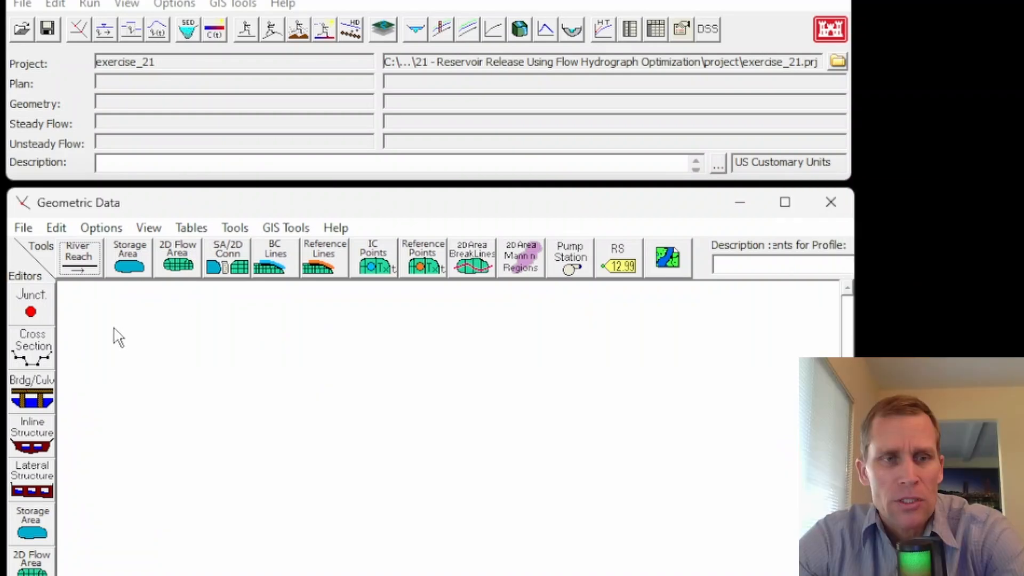
left_click(32, 348)
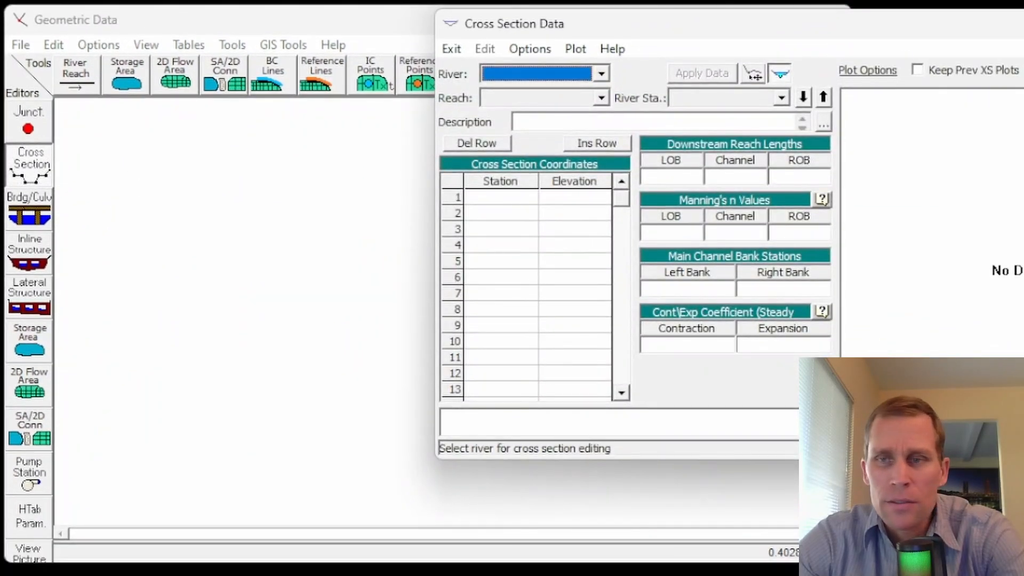
left_click(1023, 23)
- Draw a gently bending five-point river reach from upstream to downstream down the empty geometry schematic
left_click(78, 79)
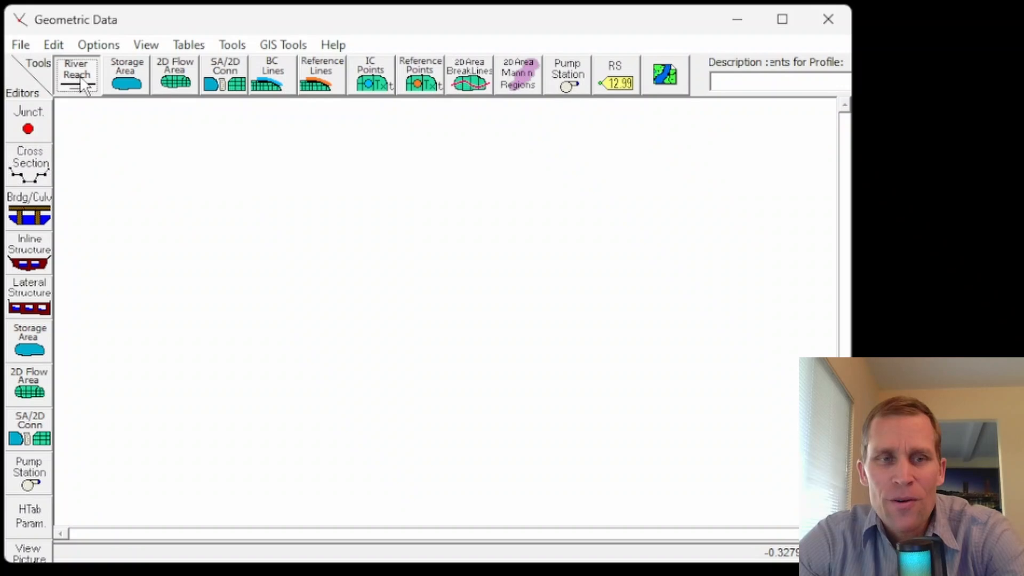
left_click(166, 131)
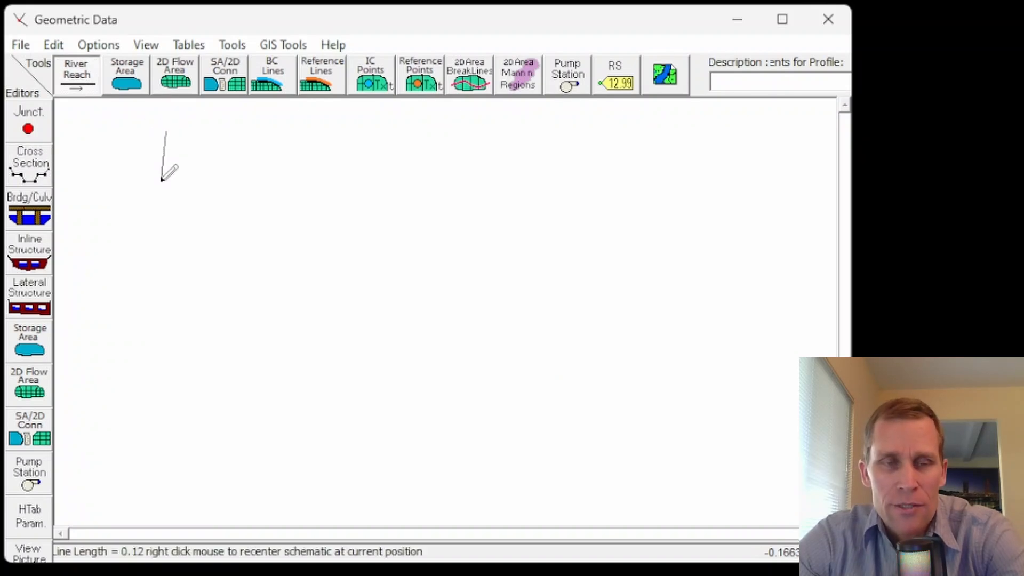
left_click(183, 243)
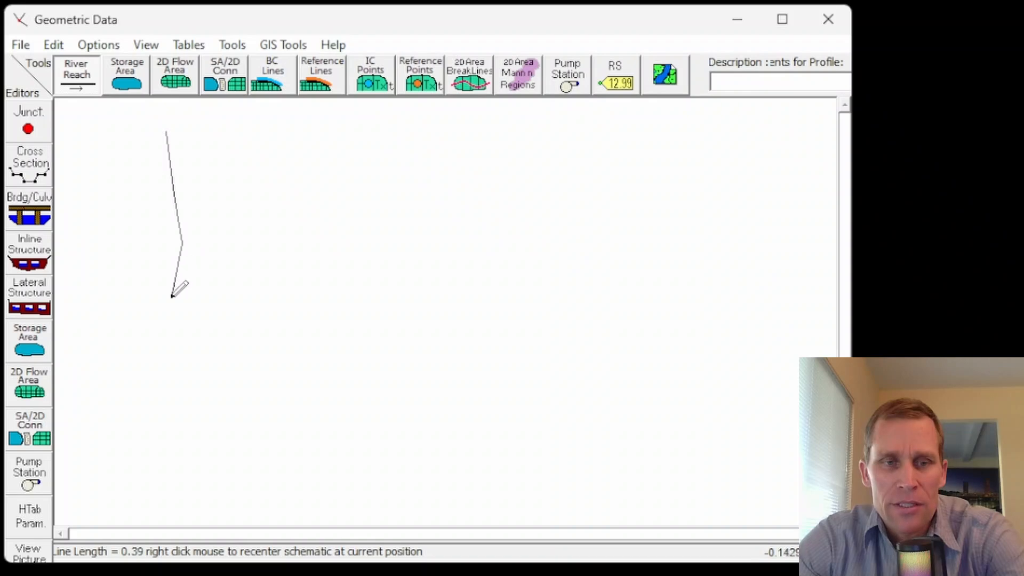
left_click(141, 372)
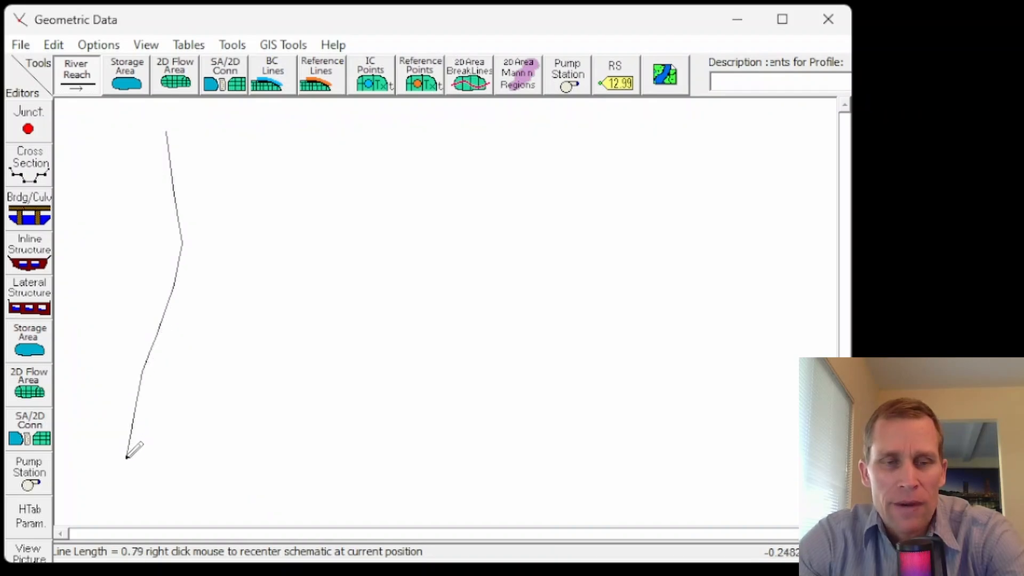
double_click(125, 480)
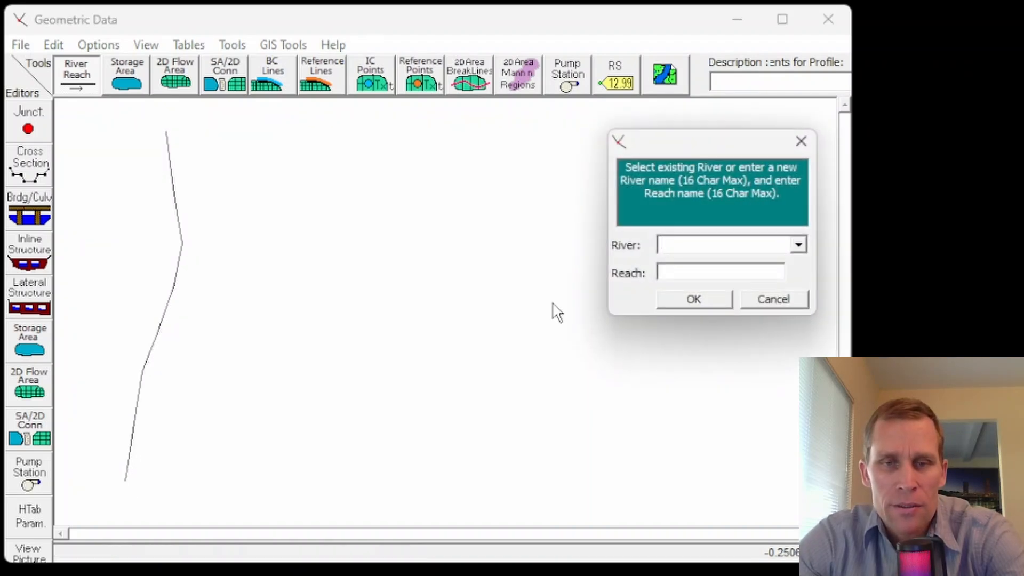
- Name the drawn river Main River and its reach Reach 1
left_click_drag(709, 141, 374, 141)
type("Main River")
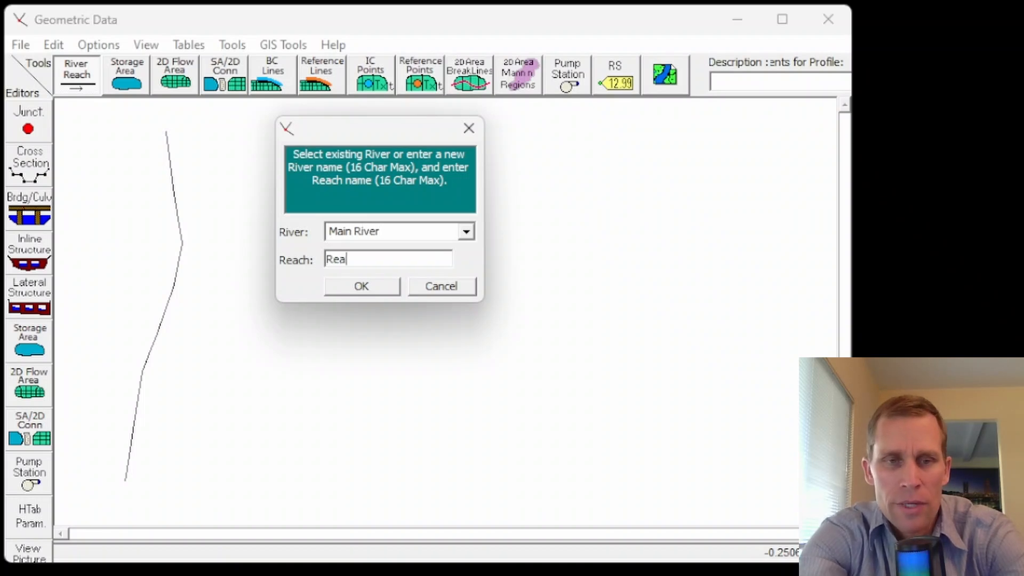
key("Return")
- Add a new cross section at river station 0 in Reach 1 of Main River
left_click(48, 160)
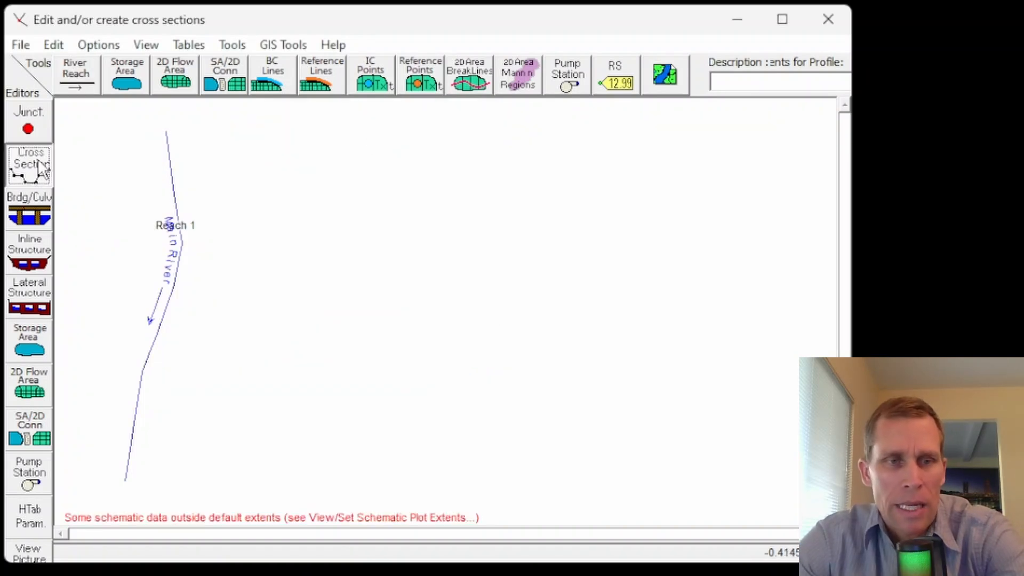
left_click_drag(571, 32, 395, 37)
left_click(354, 54)
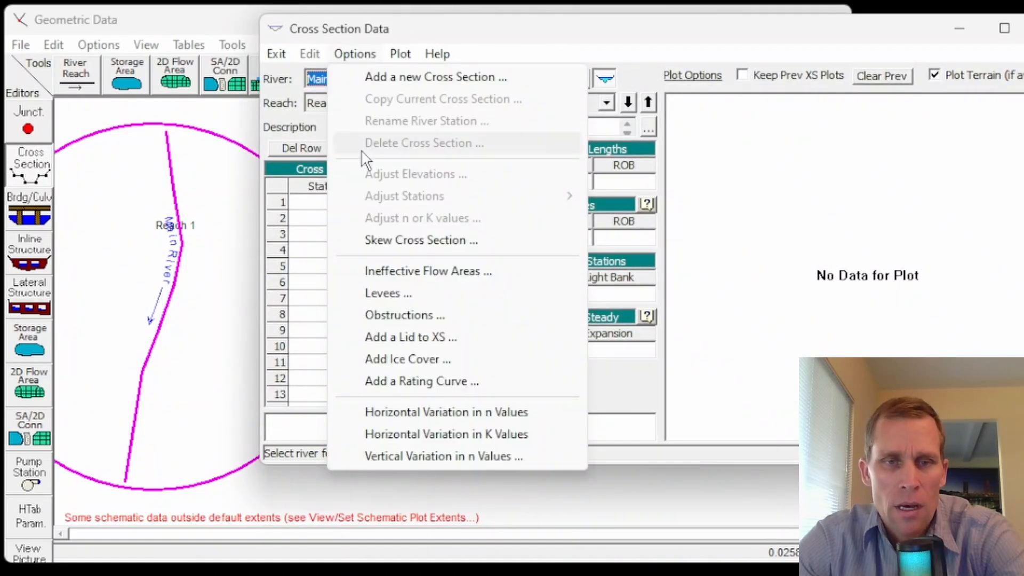
left_click(387, 78)
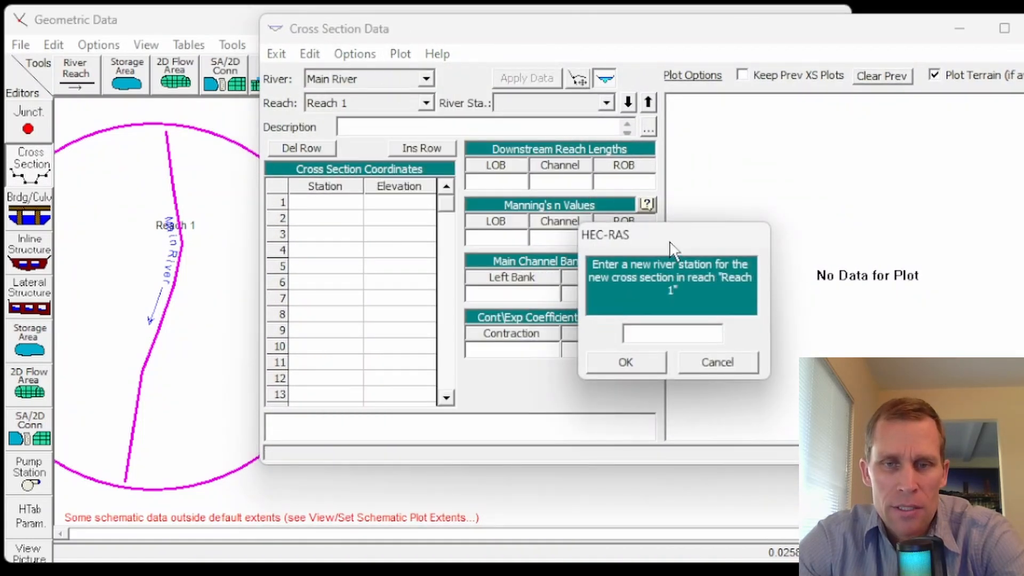
left_click_drag(671, 248, 455, 152)
type("0")
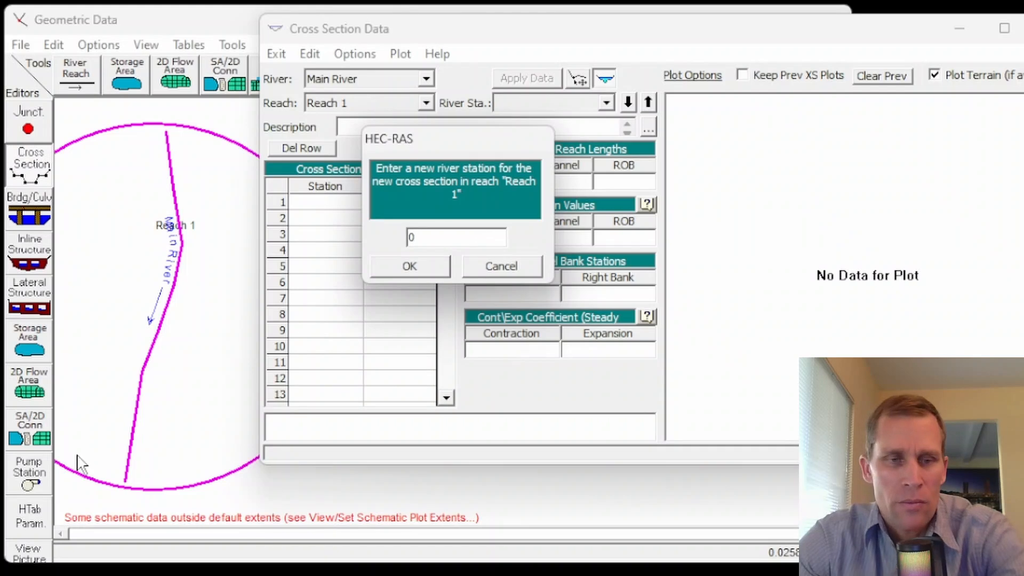
left_click(410, 266)
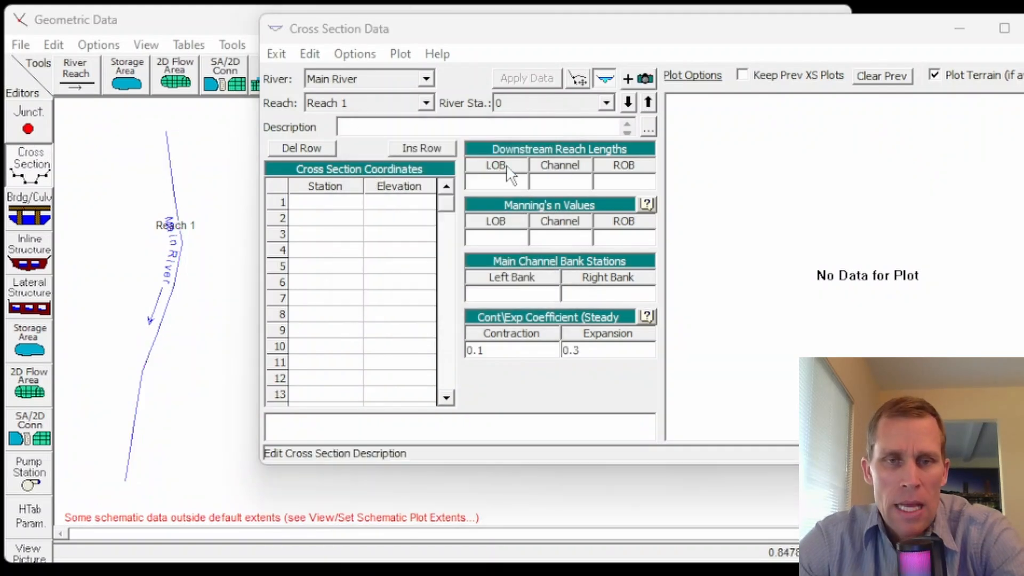
- Paste the eight copied station-elevation pairs, from station 0 to 350, into the coordinates of cross section 0
left_click(323, 202)
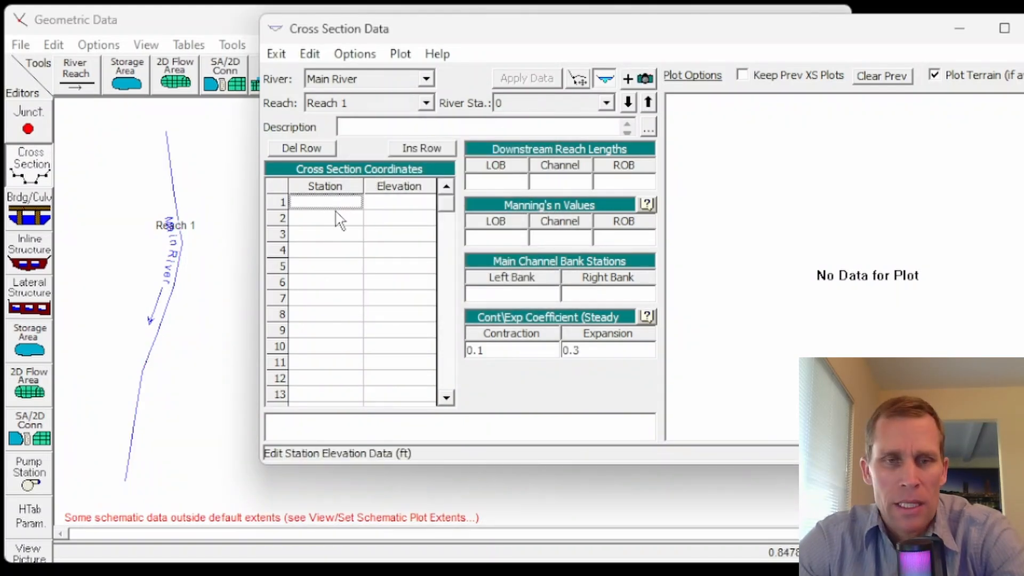
left_click_drag(336, 205, 389, 371)
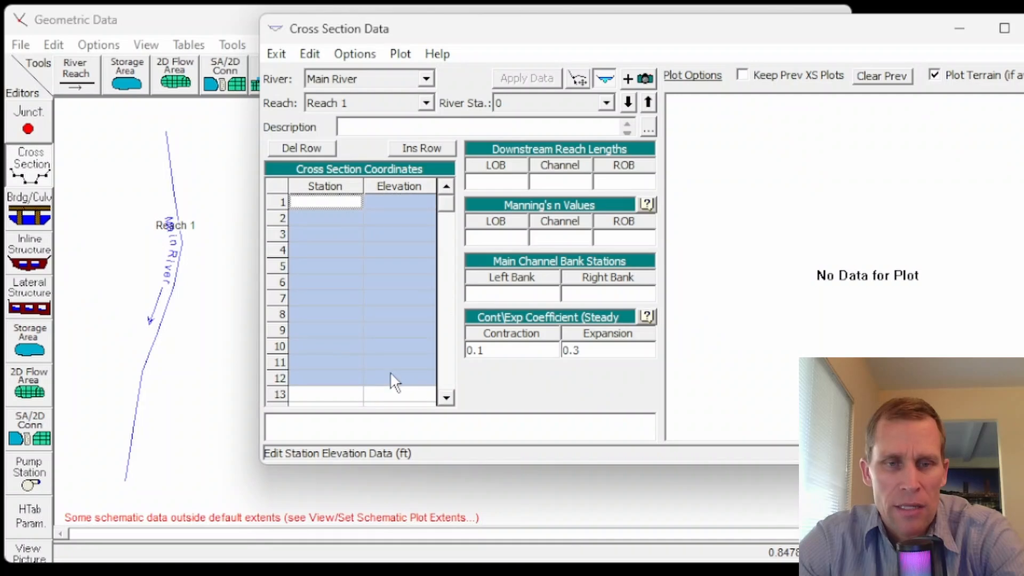
key("ctrl+v")
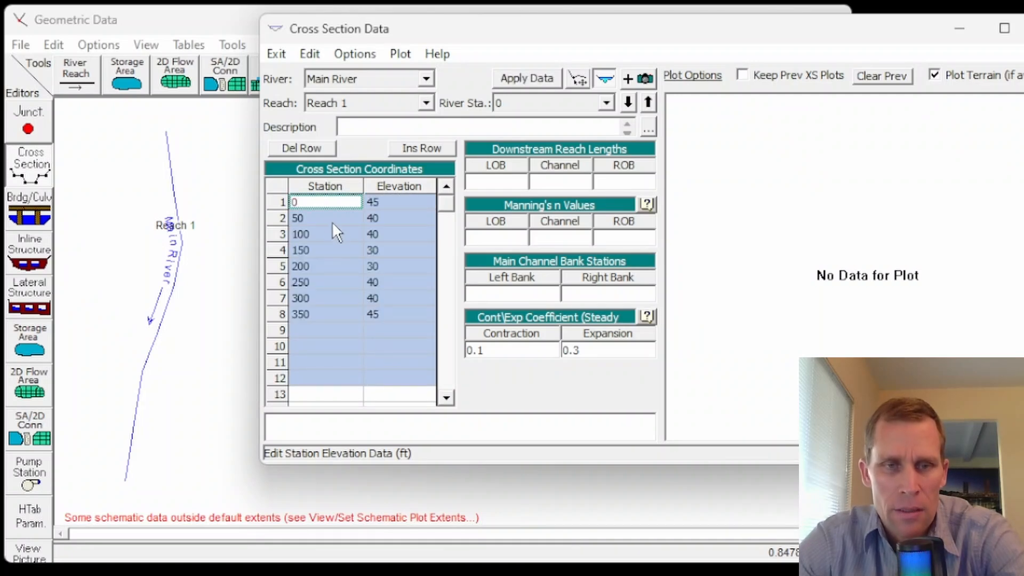
left_click_drag(332, 222, 376, 300)
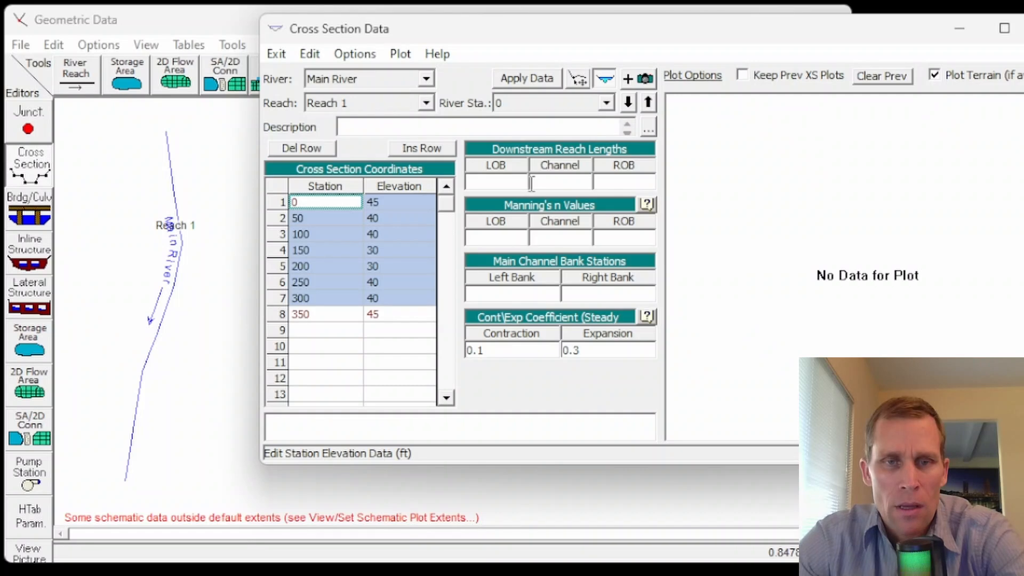
- Set the left overbank, channel and right overbank downstream reach lengths of cross section 0 to 0
left_click(504, 181)
type("0")
key("Tab")
type("0")
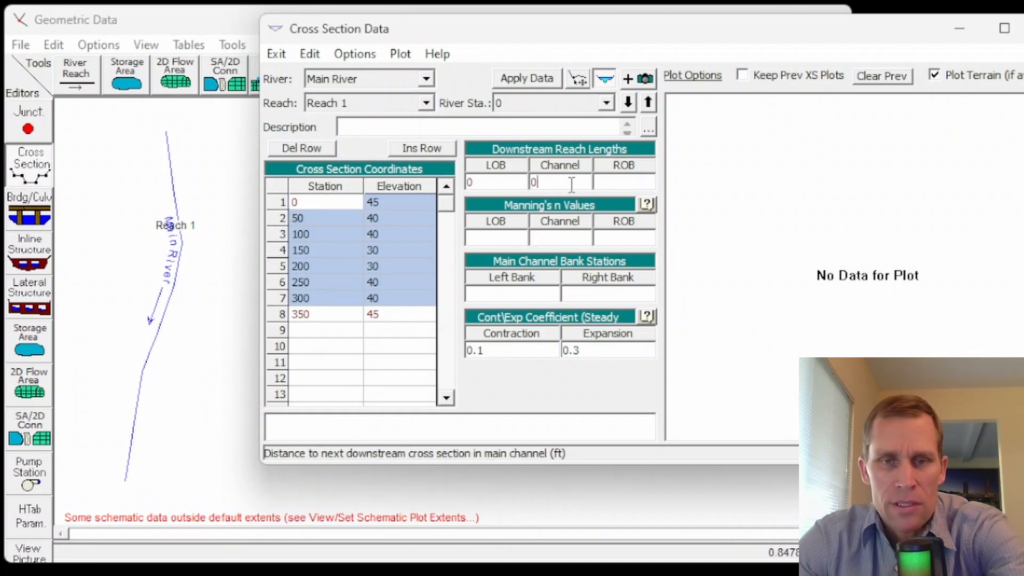
key("Tab")
type("0")
- Set the Manning's n values of cross section 0 to 0.05 left overbank, 0.03 channel and 0.05 right overbank
left_click(506, 235)
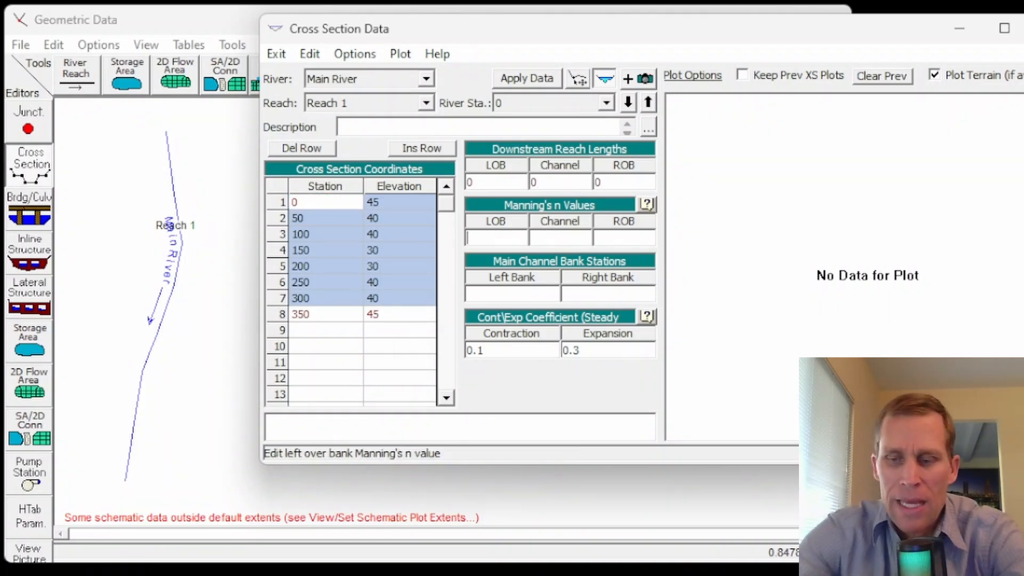
type("0.05")
key("Tab")
type("0.03")
key("Tab")
type("0.05")
key("Tab")
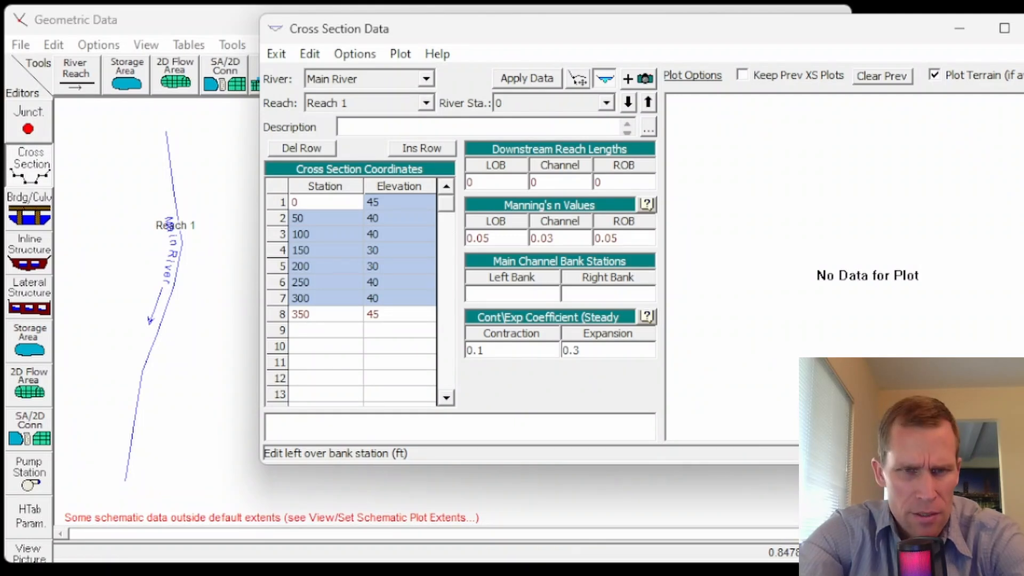
- Set the main channel bank stations to 100 left and 250 right, and apply the cross-section data
type("100")
key("Tab")
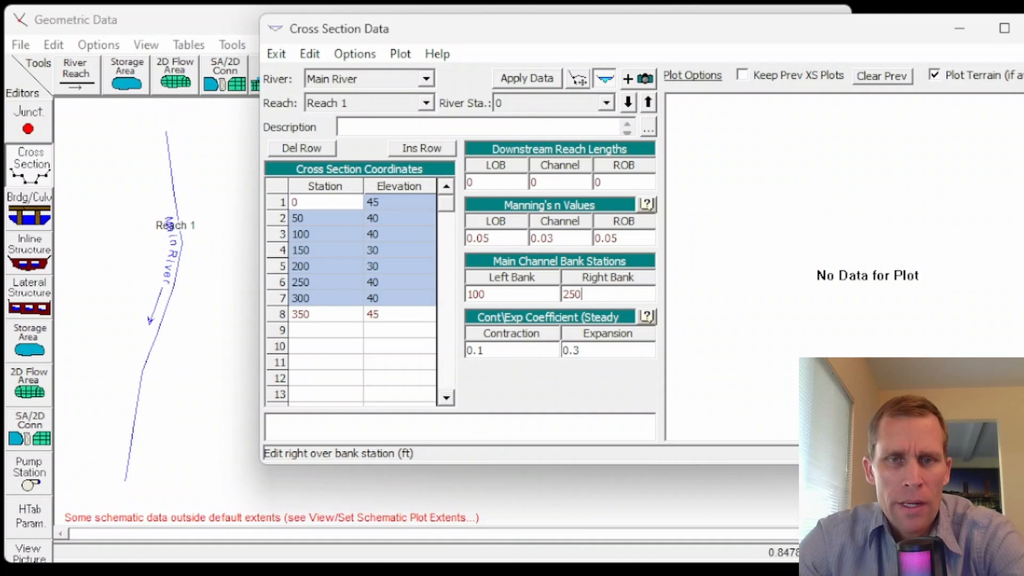
type("250")
left_click(527, 77)
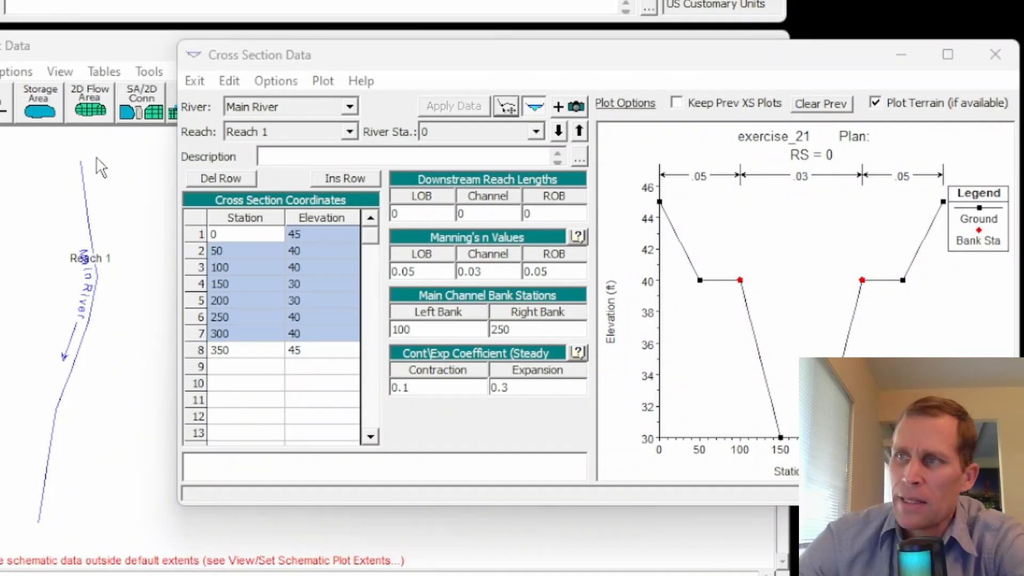
- Copy the current cross section to river station 10000 in Reach 1 of Main River
left_click(281, 81)
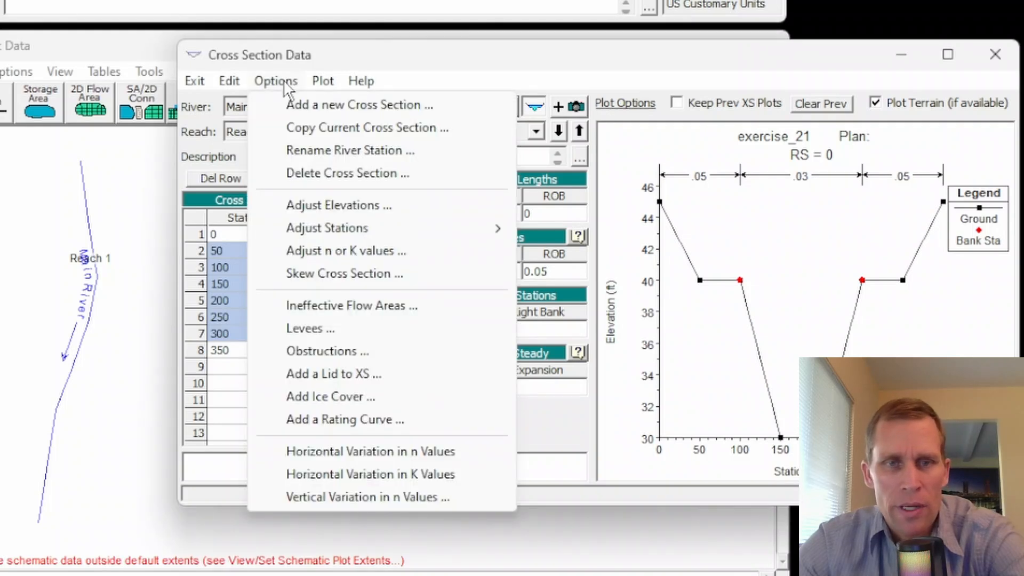
left_click(305, 130)
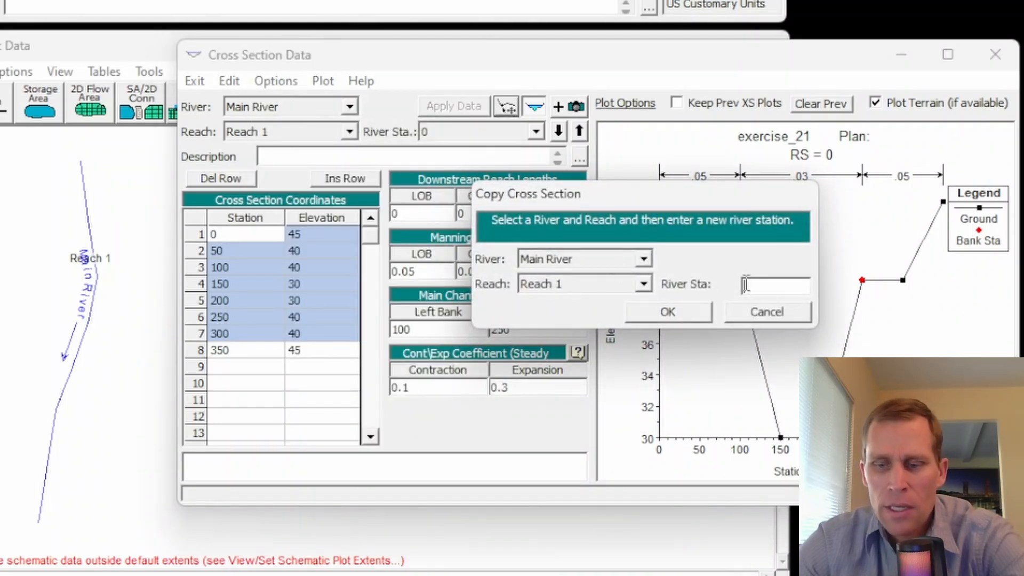
type("10000")
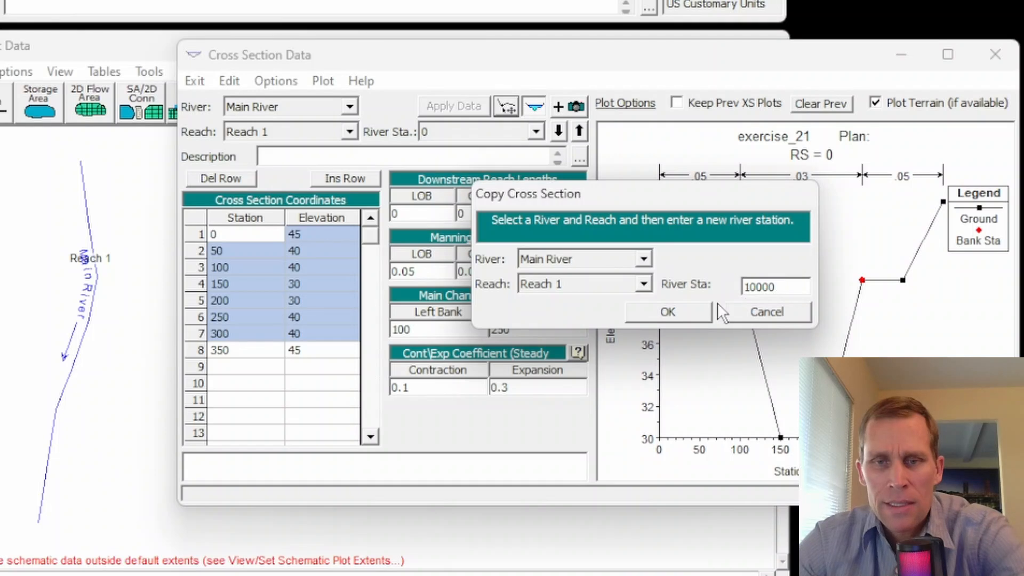
double_click(769, 290)
left_click(664, 312)
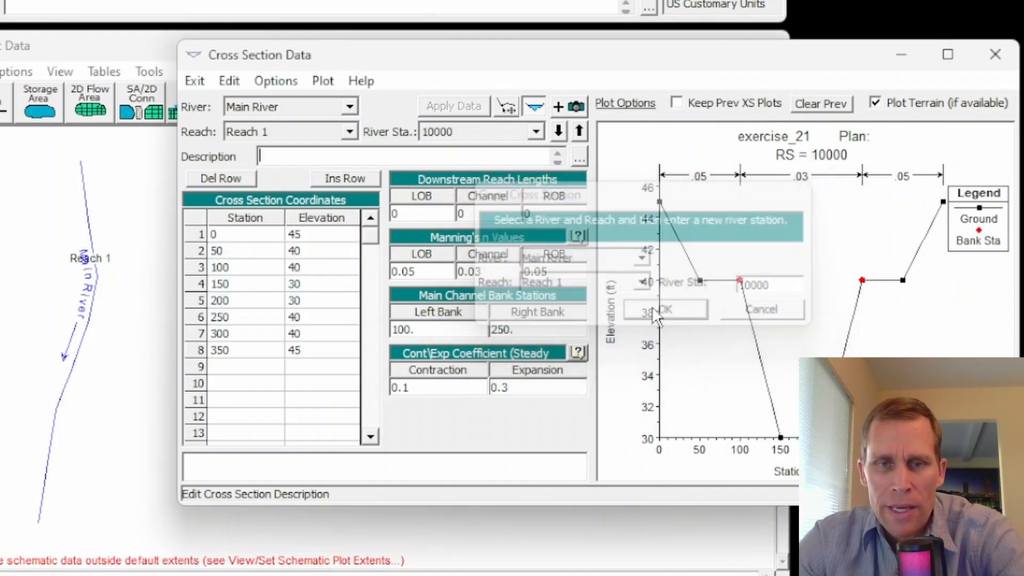
- Set all three downstream reach lengths of cross section 10000 to 10000 ft
double_click(421, 213)
type("10000")
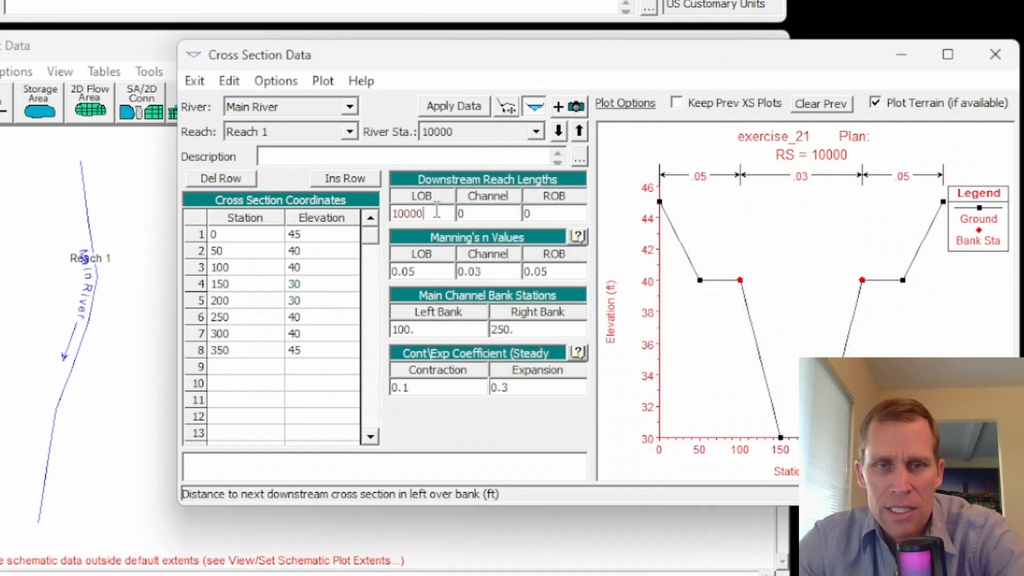
double_click(477, 214)
type("10000")
key("Tab")
type("10000")
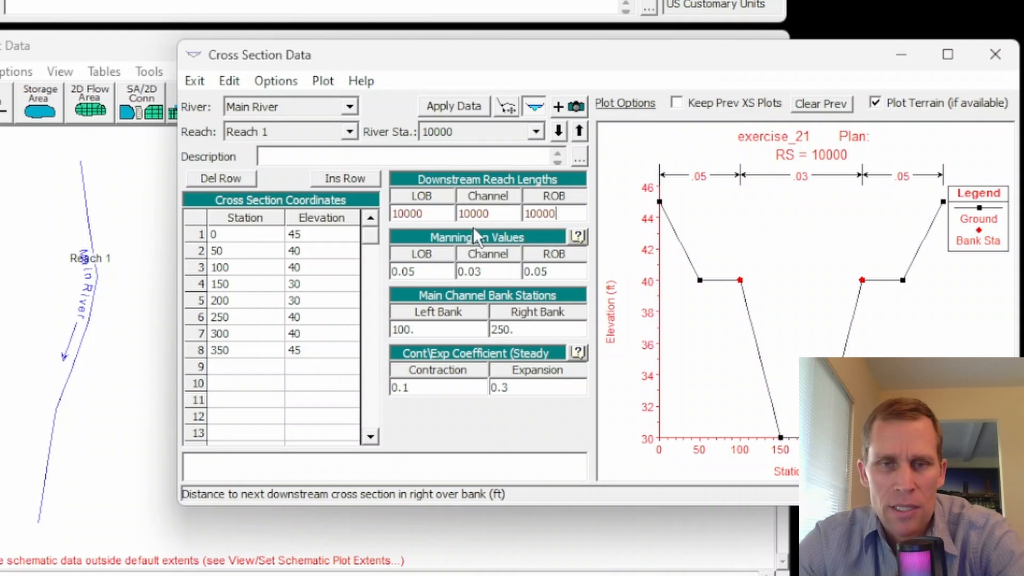
- Add 20 ft to all elevations of cross section 10000, apply the data and close the cross-section editor
left_click(275, 78)
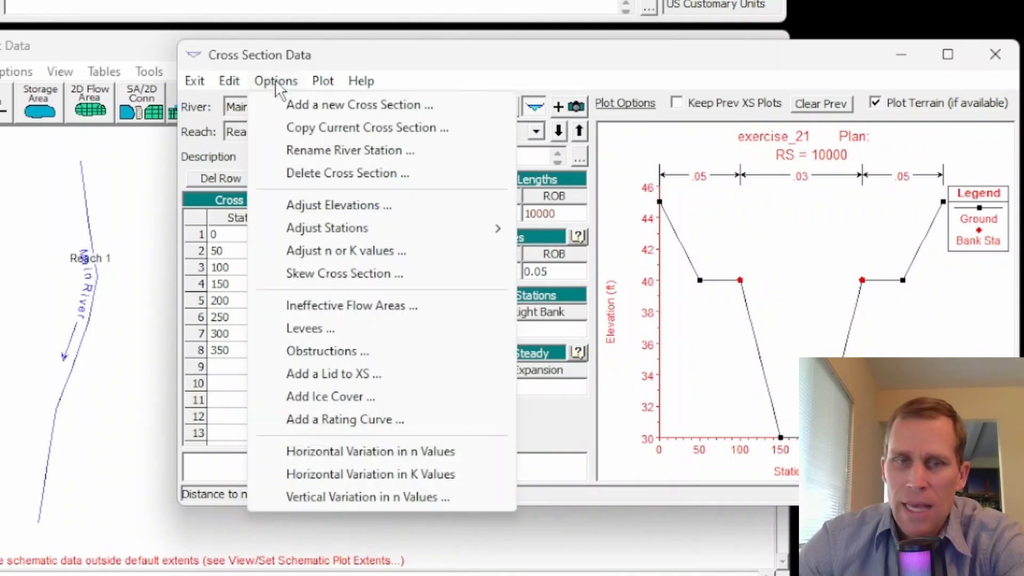
left_click(303, 208)
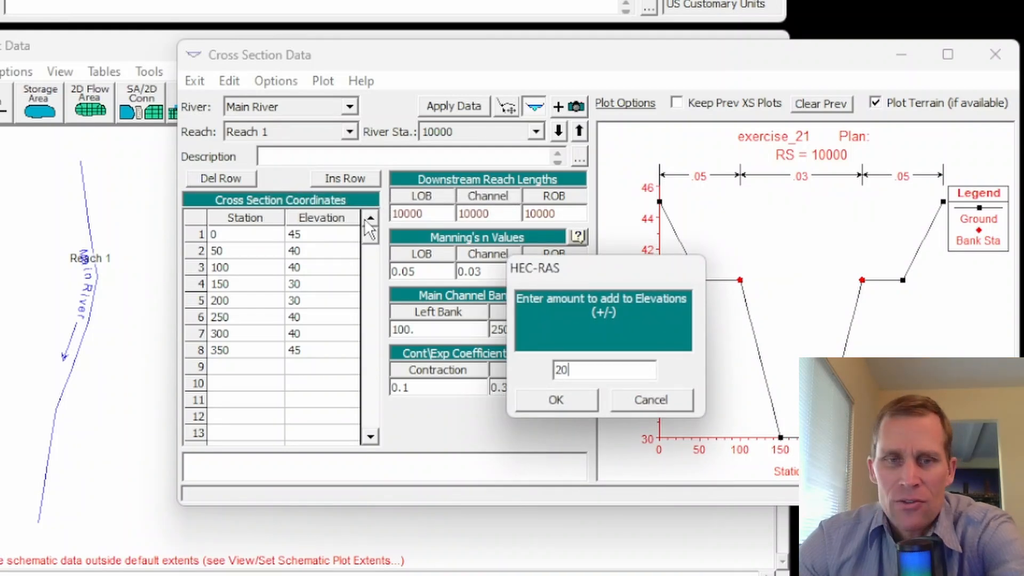
left_click(556, 401)
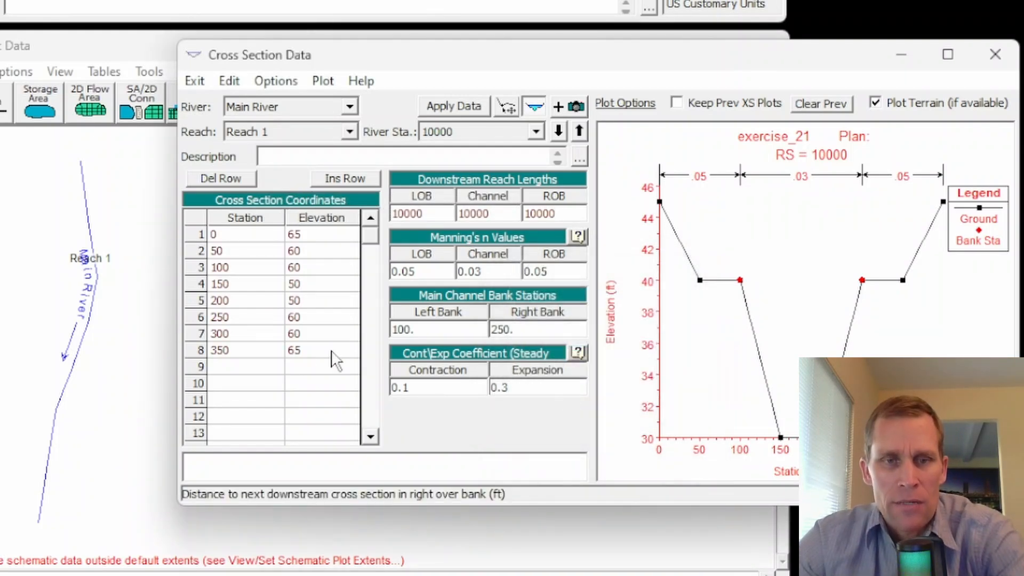
left_click(302, 287)
left_click(314, 300)
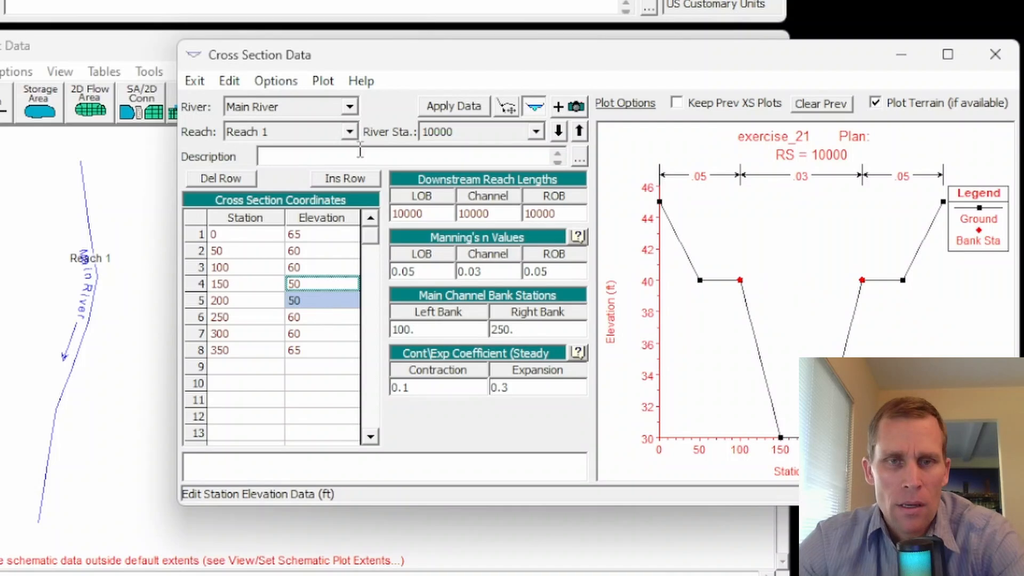
left_click(451, 106)
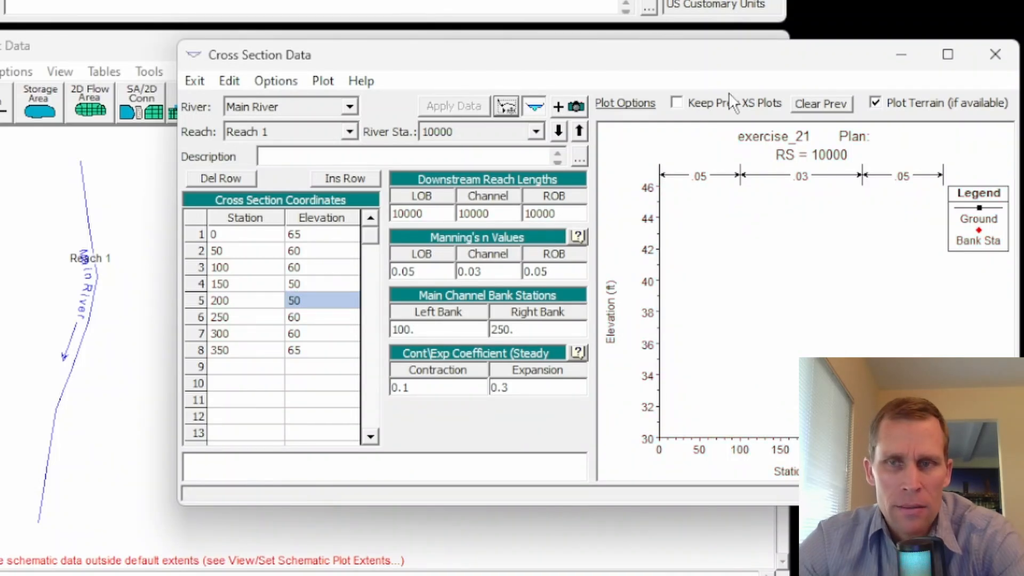
left_click(991, 54)
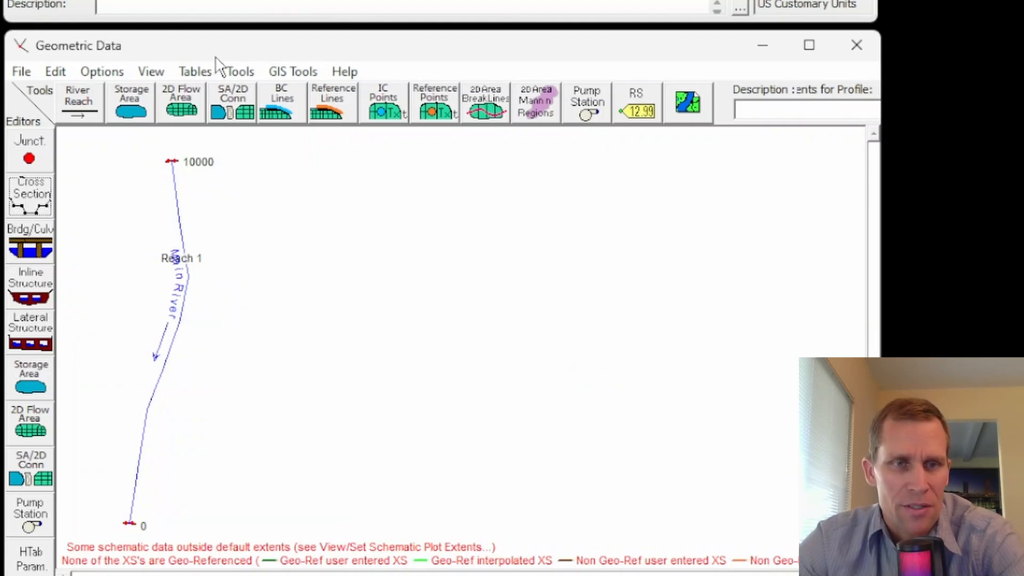
- Set up cross-section interpolation within Reach 1 of Main River, from upstream river station 10000 to downstream station 0
left_click(240, 70)
mouse_move(269, 99)
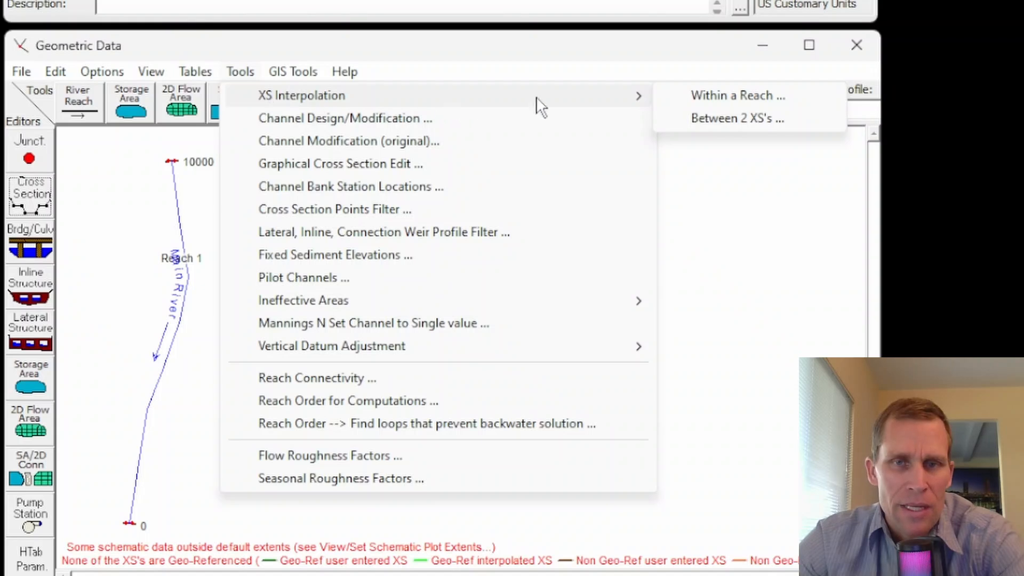
left_click(733, 100)
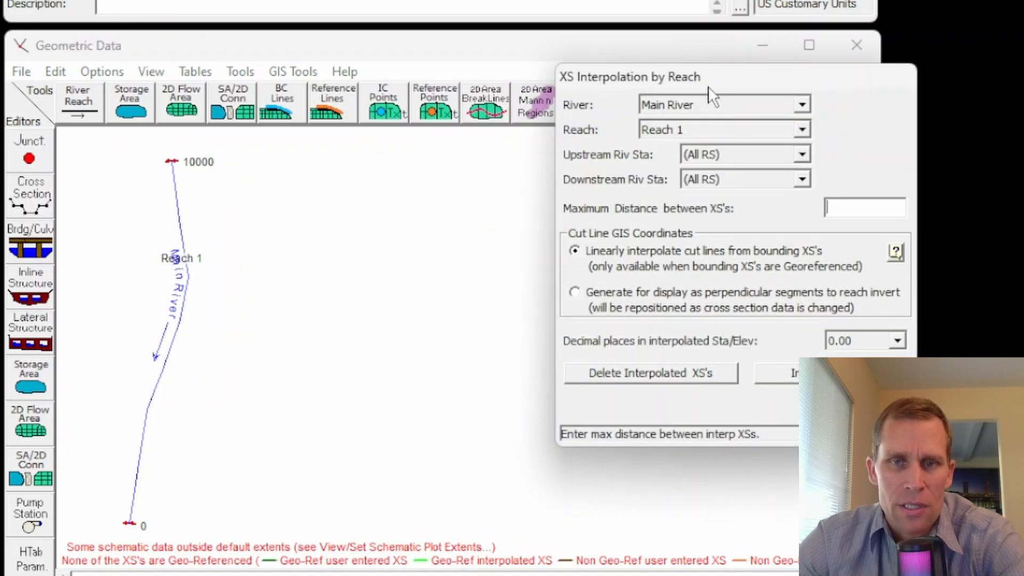
left_click_drag(753, 74, 425, 96)
left_click(449, 172)
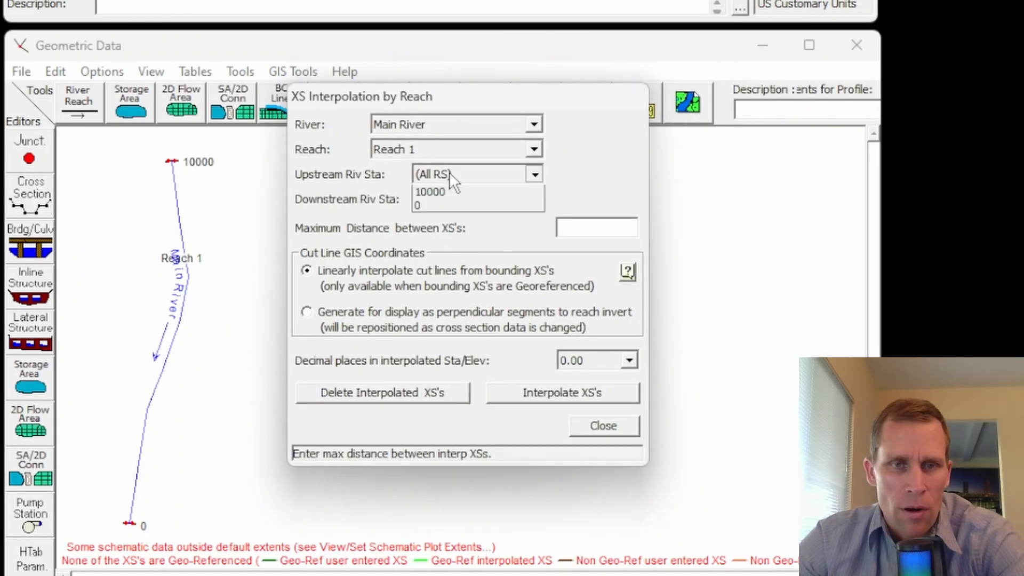
left_click(451, 203)
left_click(454, 202)
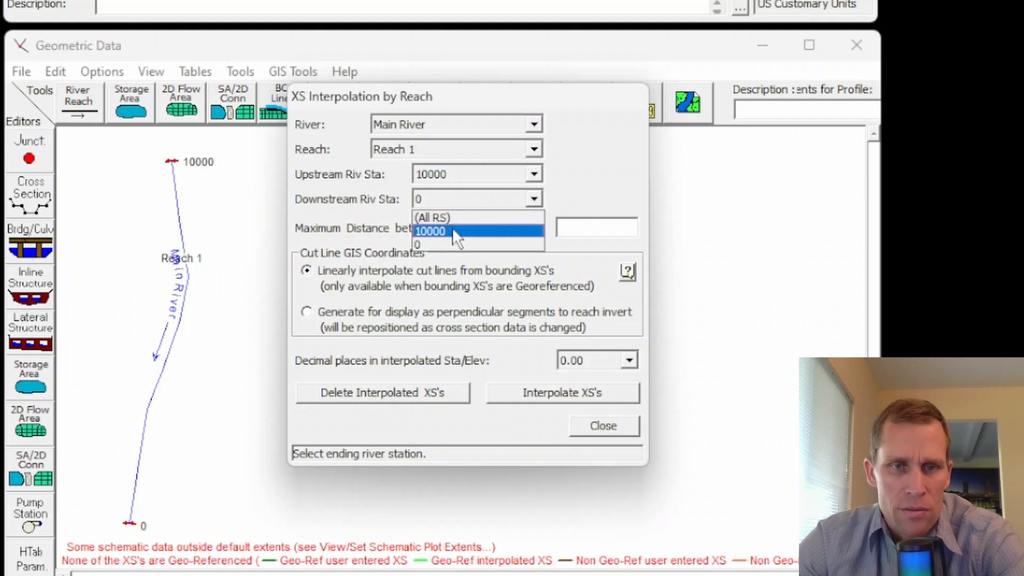
left_click(452, 242)
- Interpolate the cross sections with a maximum distance of 2000 ft between them and close the interpolation dialog
left_click(563, 228)
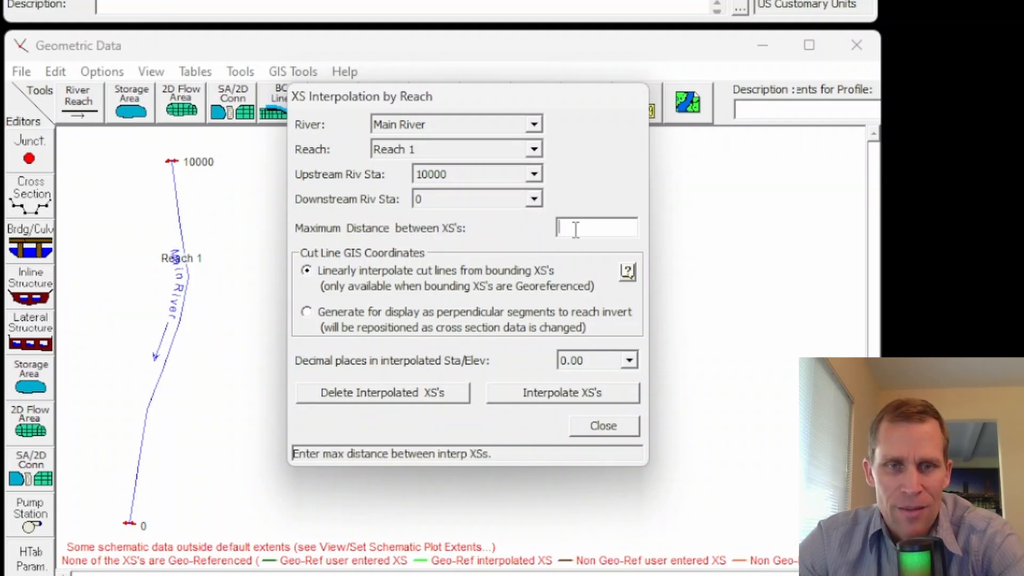
type("200")
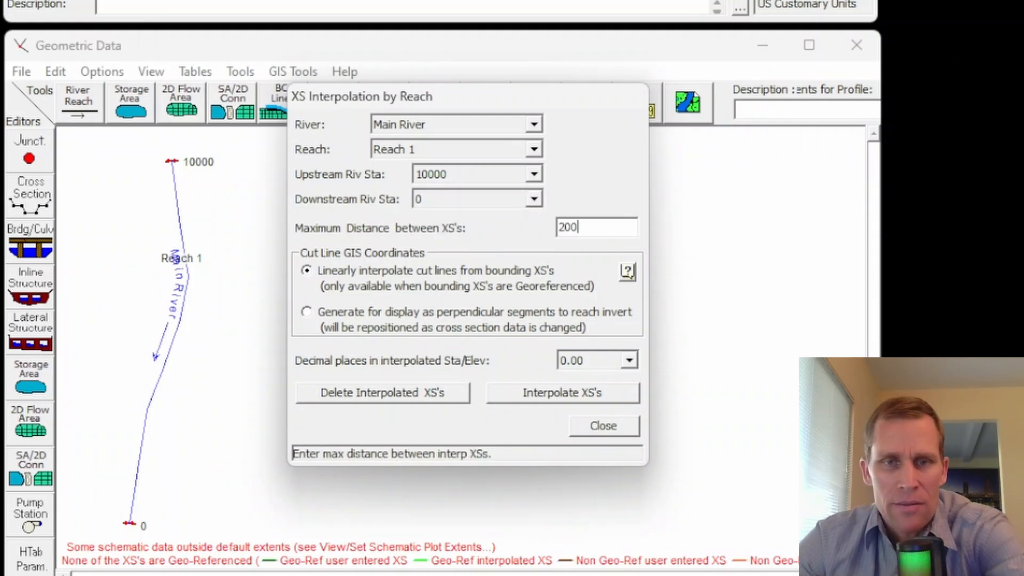
type("0")
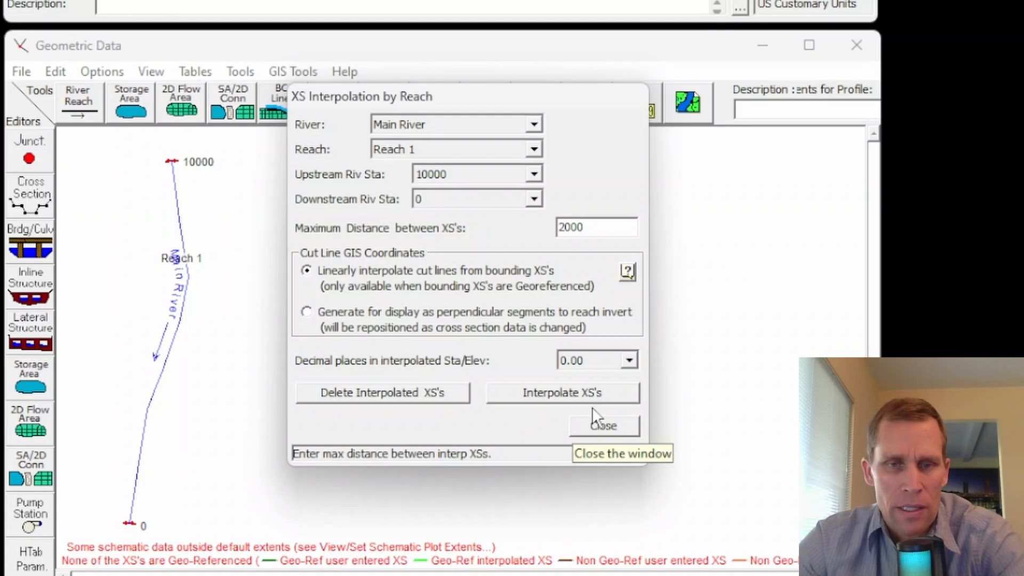
left_click(585, 390)
left_click(598, 426)
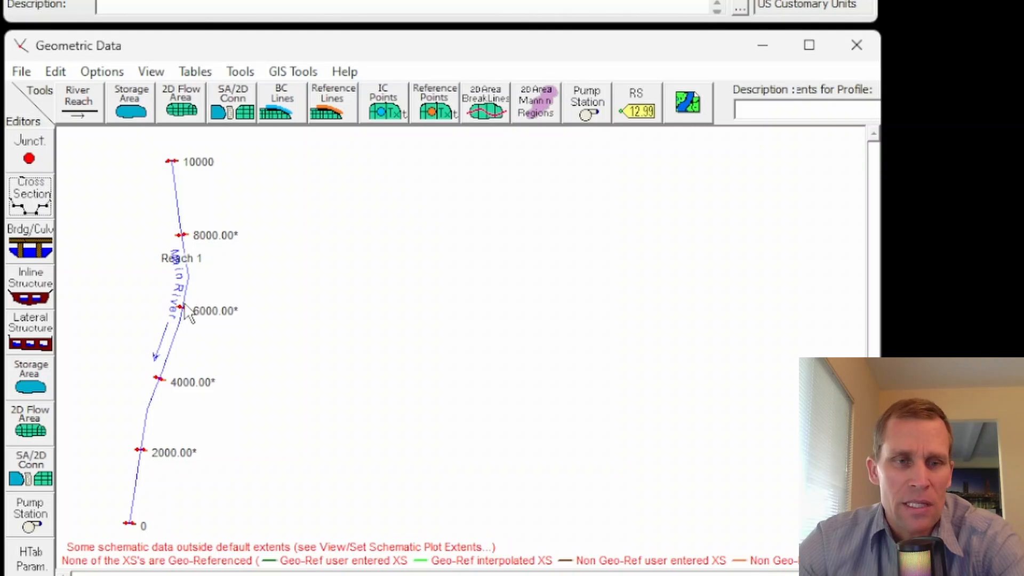
- Set the schematic plot extents to left -1, right 2, top 2 and bottom -1
scroll(178, 318, "up", 2)
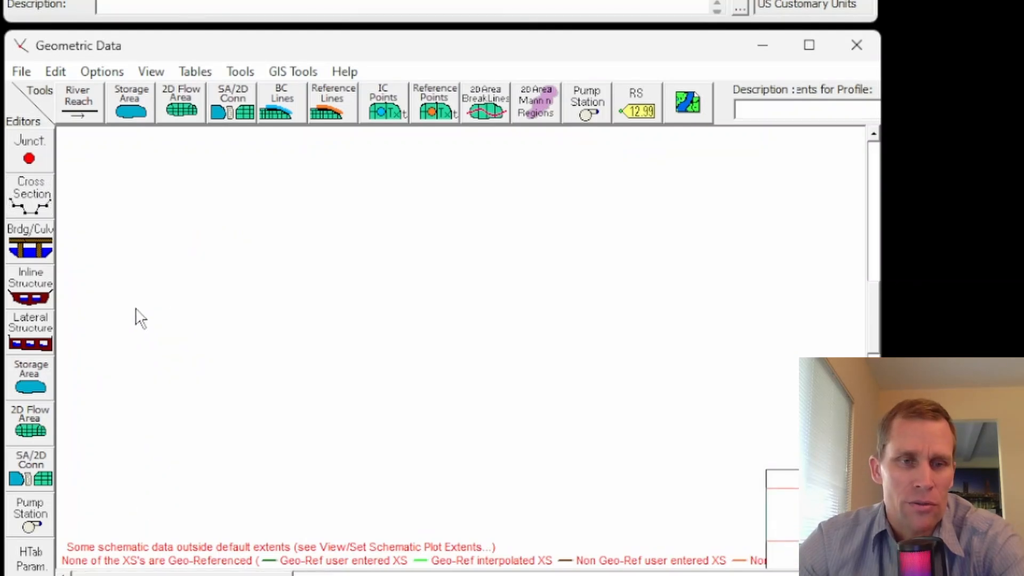
scroll(137, 315, "down", 2)
left_click(153, 72)
left_click(196, 281)
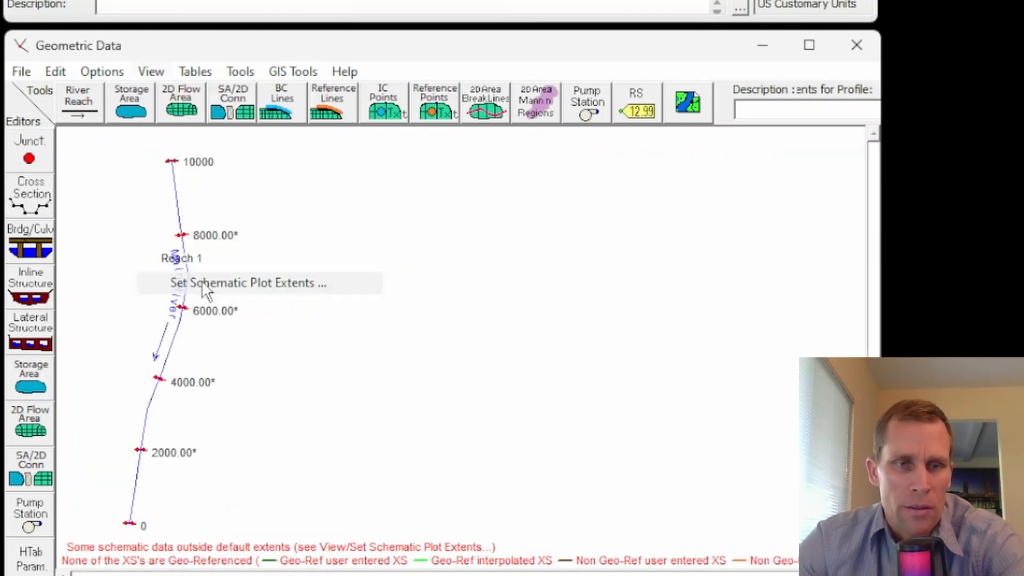
left_click_drag(720, 174, 412, 174)
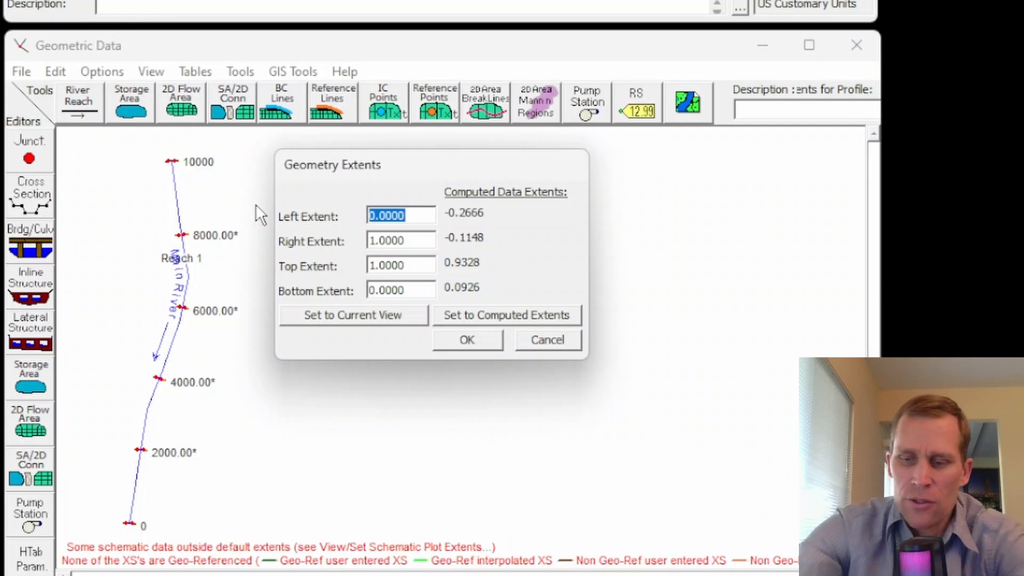
type("-1")
key("Tab")
type("2")
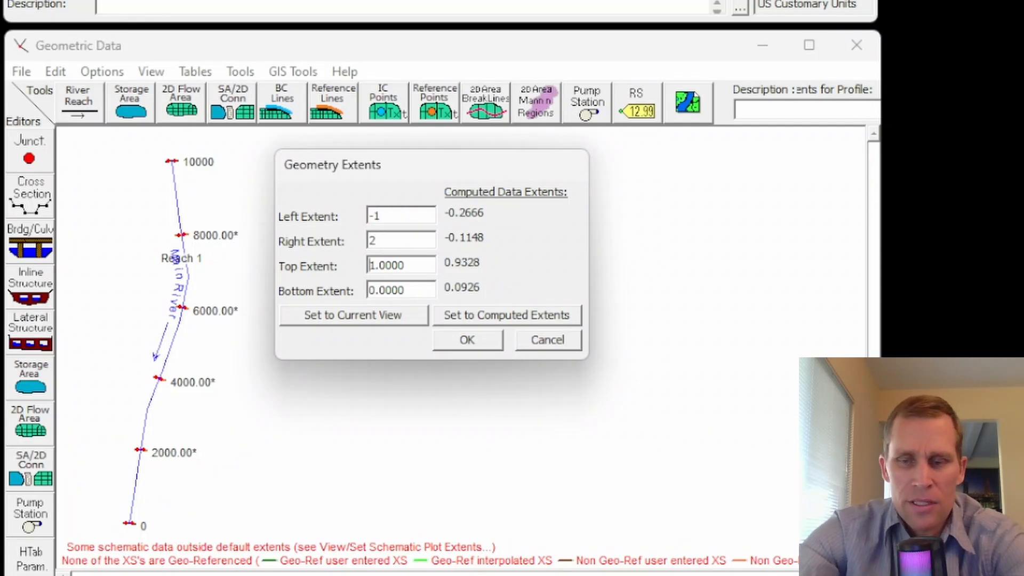
key("Tab")
type("2")
key("Tab")
type("-1")
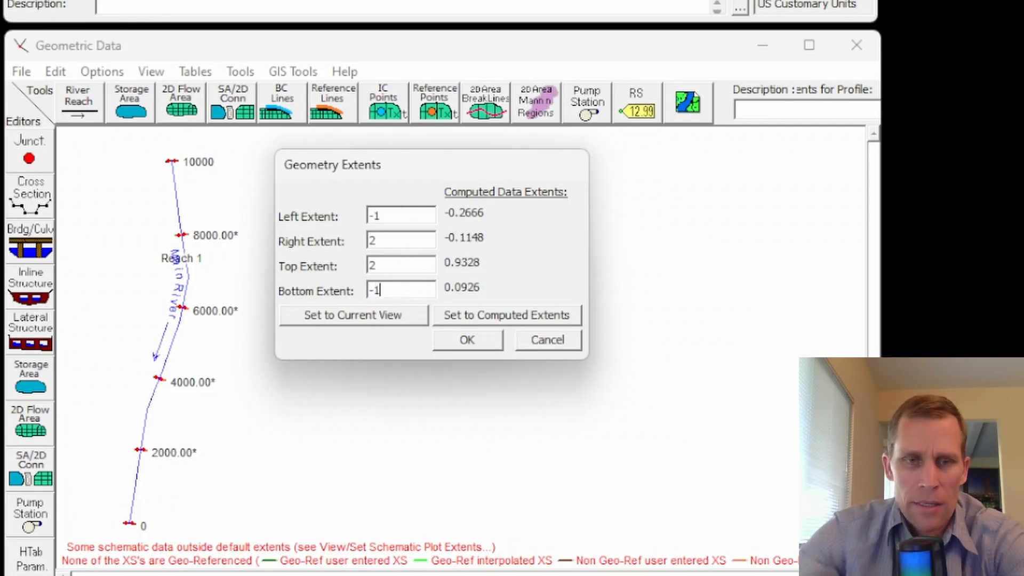
left_click(452, 338)
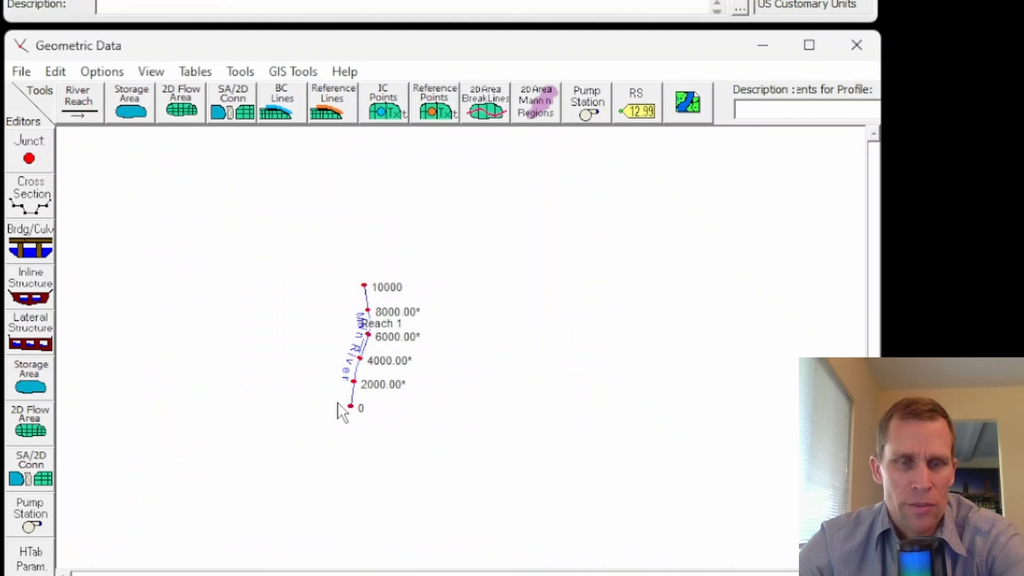
- Open the cross-section data editor and go to the interpolated cross section at river station 6000 in Reach 1
scroll(348, 368, "up", 2)
scroll(341, 302, "up", 2)
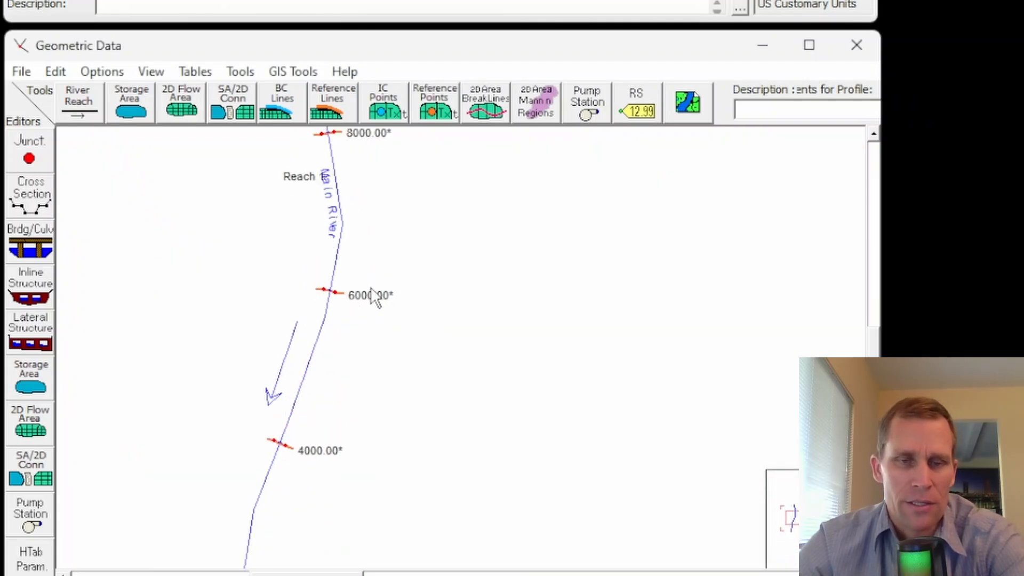
scroll(377, 297, "up", 3)
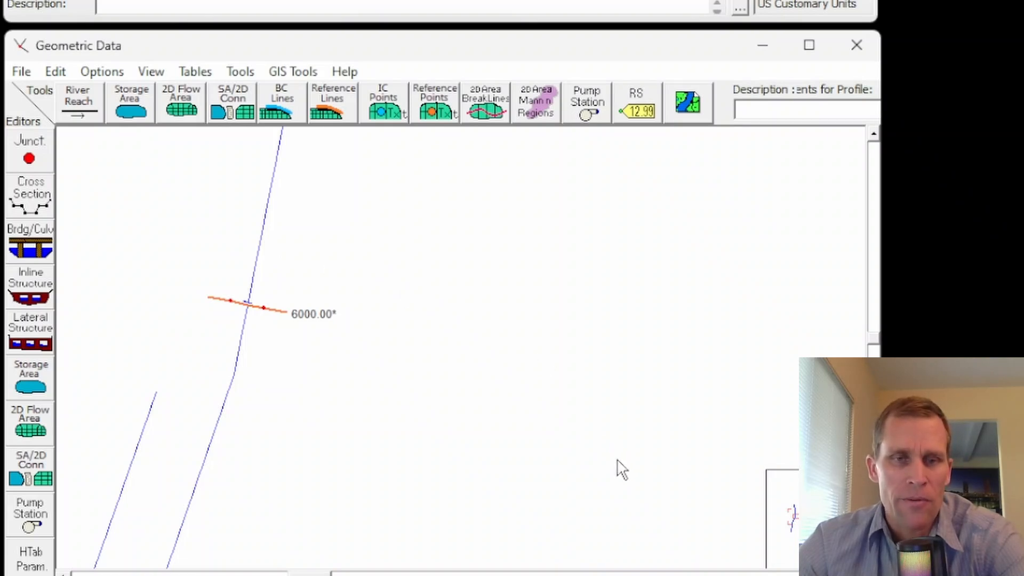
scroll(299, 233, "down", 2)
left_click_drag(411, 200, 415, 344)
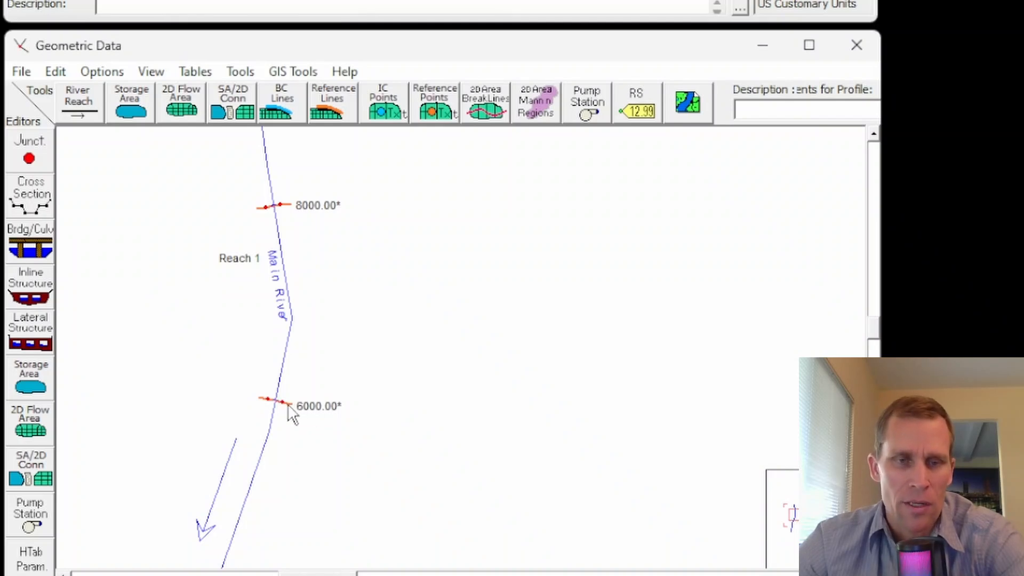
left_click(30, 195)
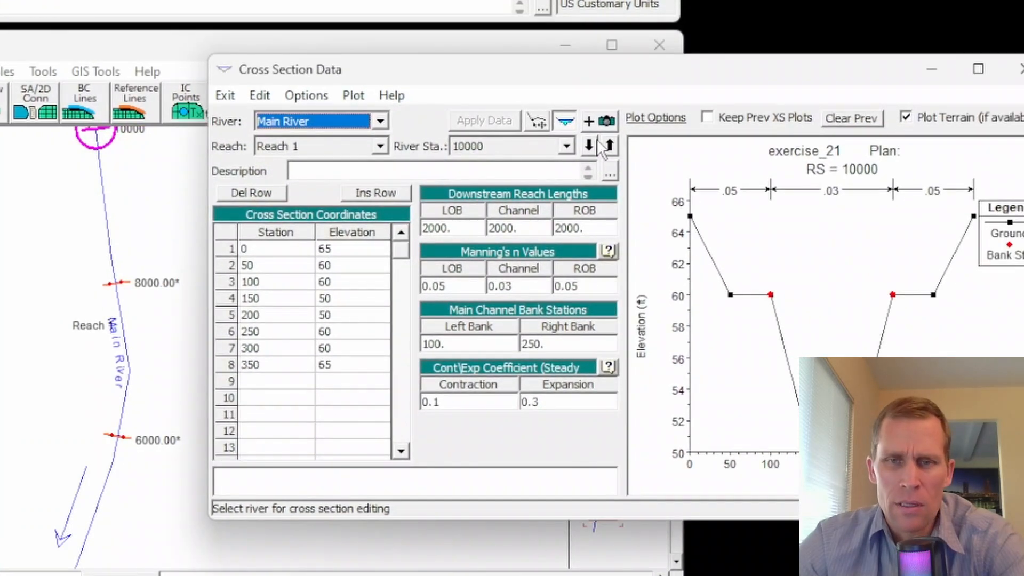
left_click(609, 144)
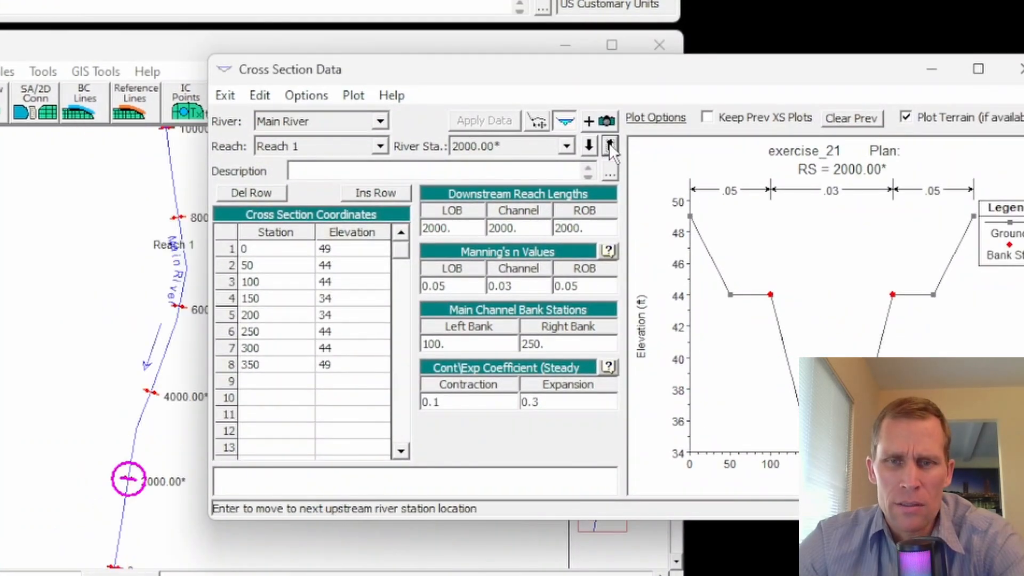
left_click(609, 144)
left_click(611, 145)
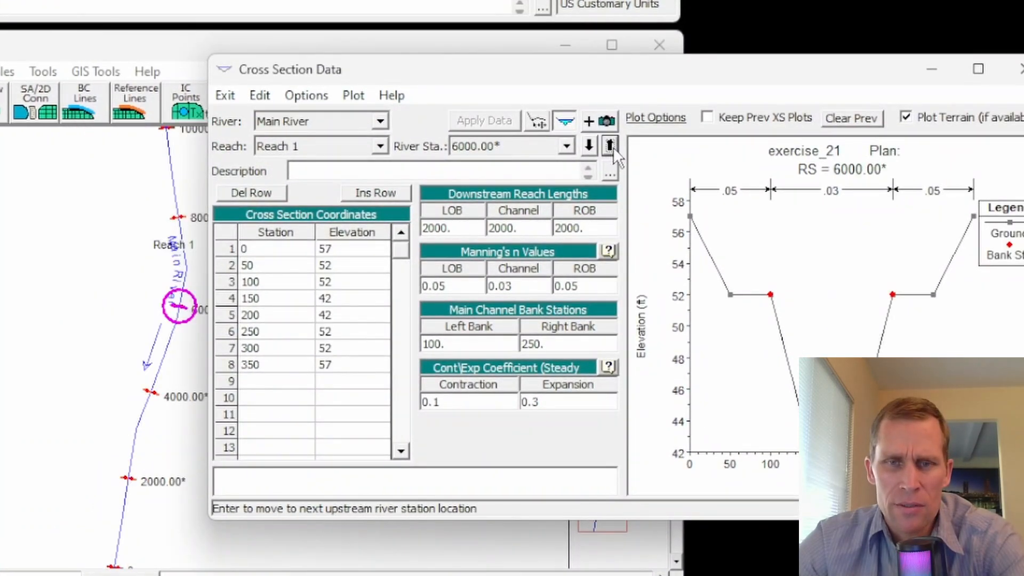
- Copy the river station 6000 cross section to a new river station 6200 in Reach 1 of Main River
left_click(313, 96)
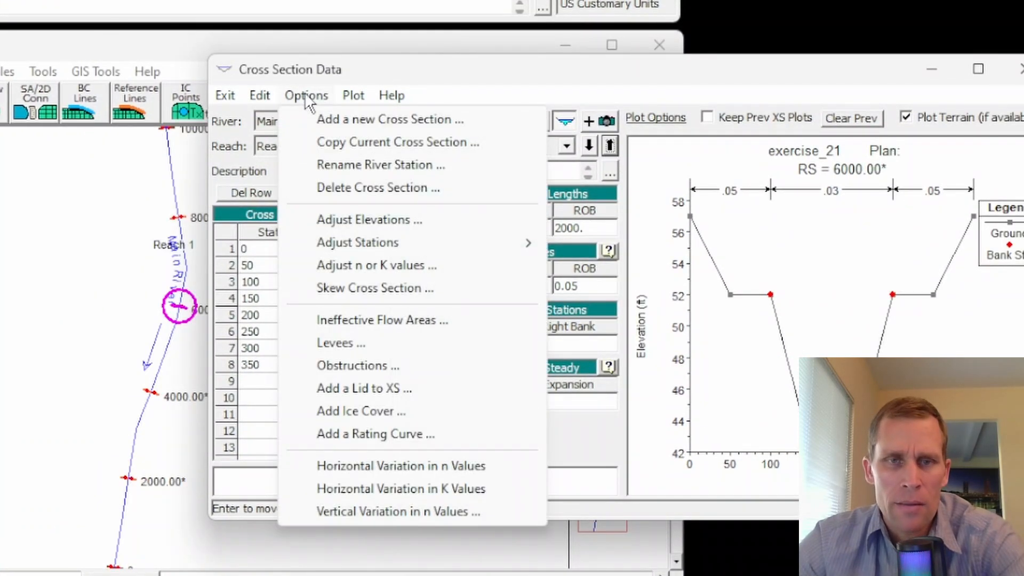
left_click(339, 143)
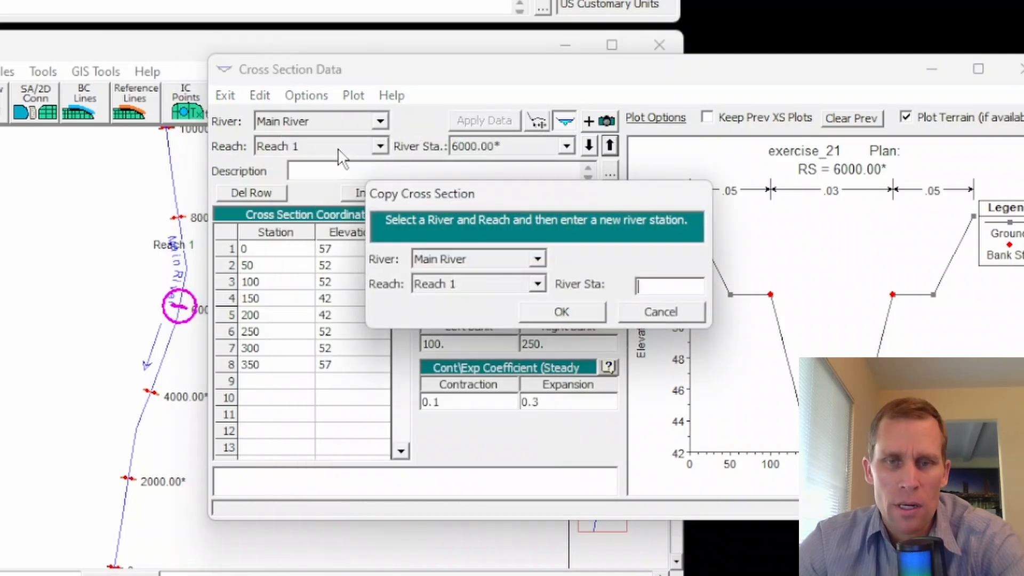
left_click(667, 284)
type("6200")
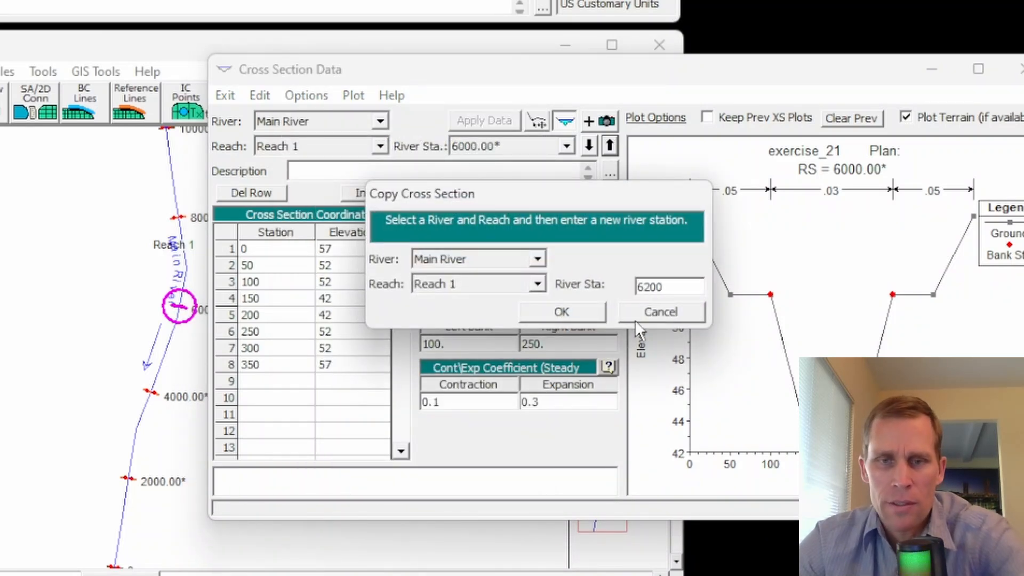
left_click(583, 316)
- Set all three downstream reach lengths of cross section 6200 to 200 ft and apply the data
double_click(407, 228)
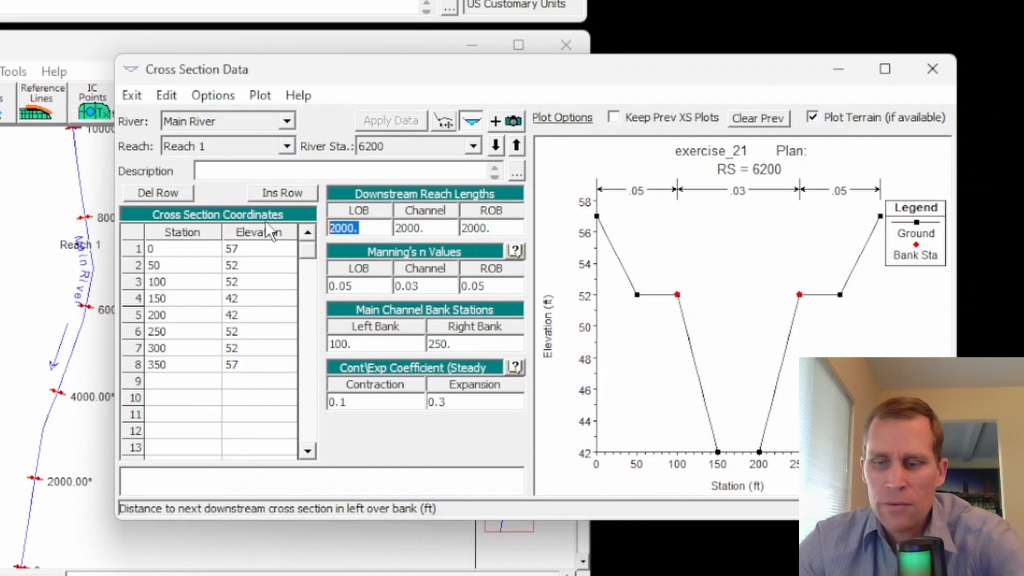
type("200")
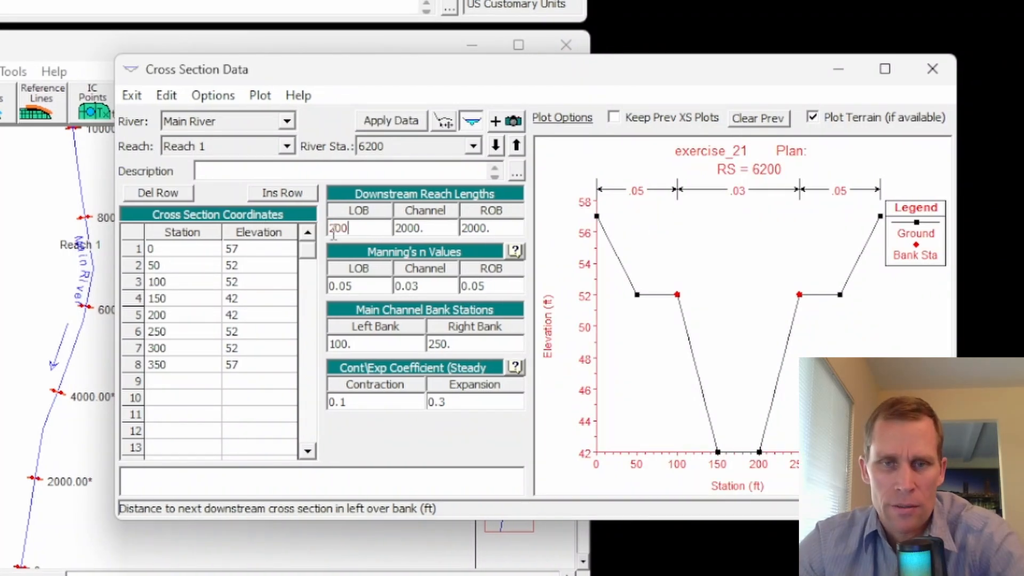
key("Tab")
type("200")
key("Tab")
type("200")
left_click(394, 119)
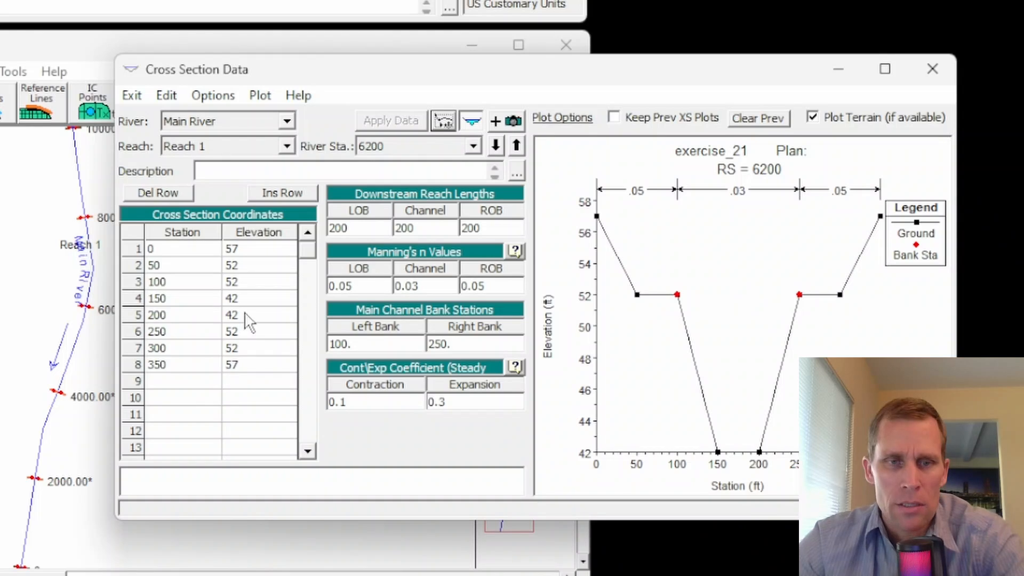
- Set the LOB, channel and ROB downstream reach lengths of cross section 8000 to 1800 ft and apply the data
left_click(516, 146)
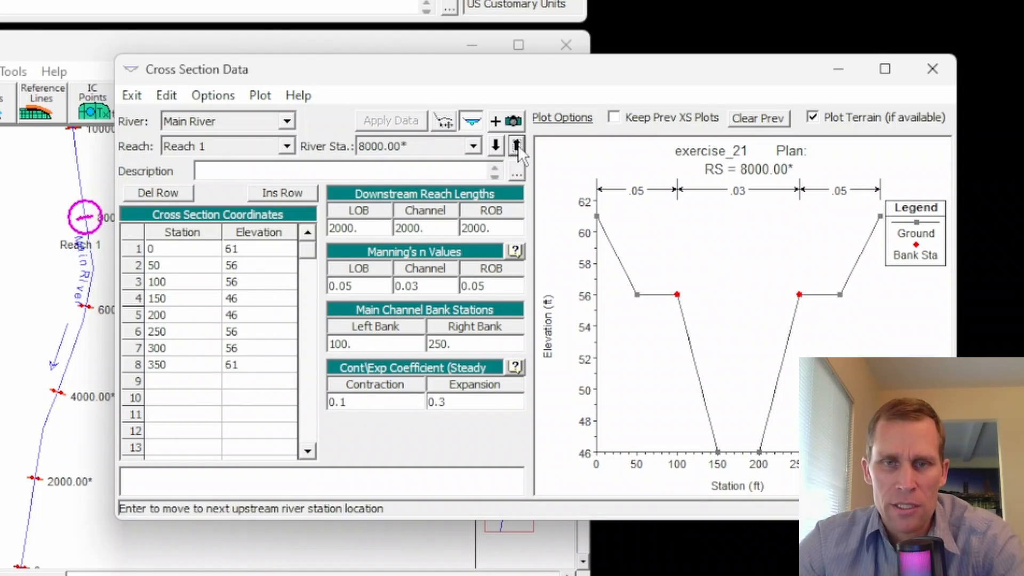
left_click(367, 230)
type("1800")
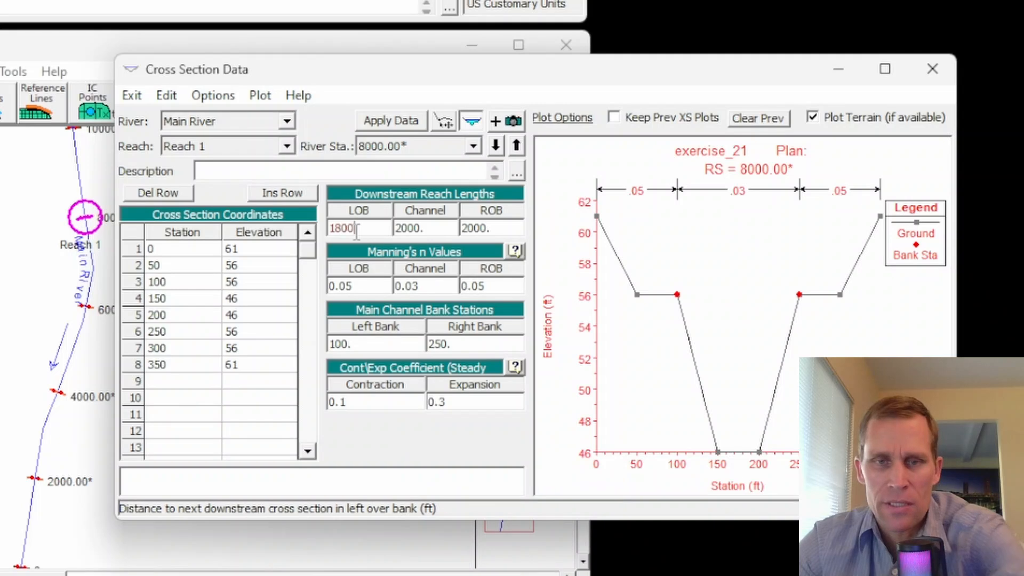
left_click(359, 228)
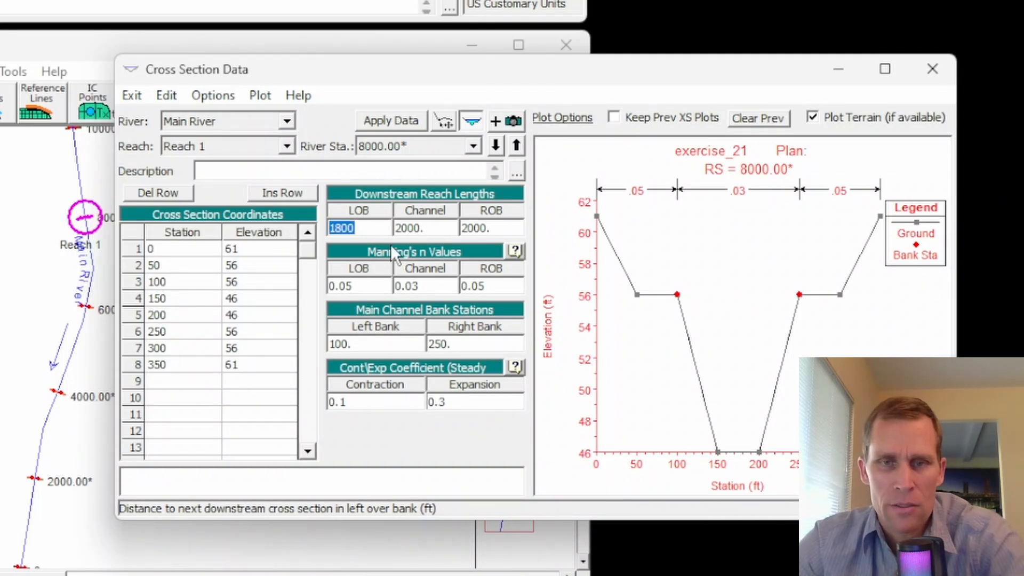
left_click(435, 229)
key("ctrl+v")
left_click(493, 229)
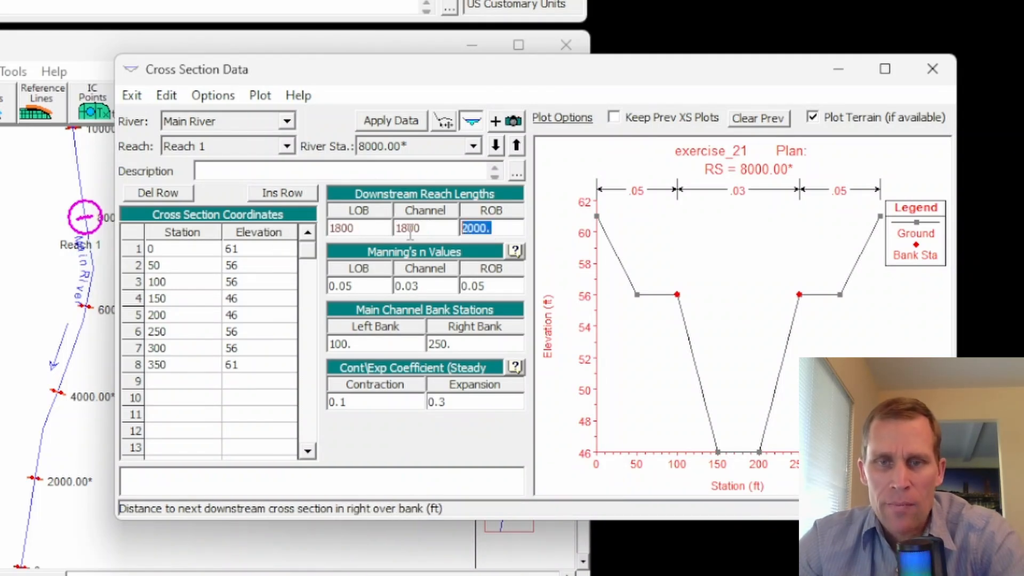
key("ctrl+v")
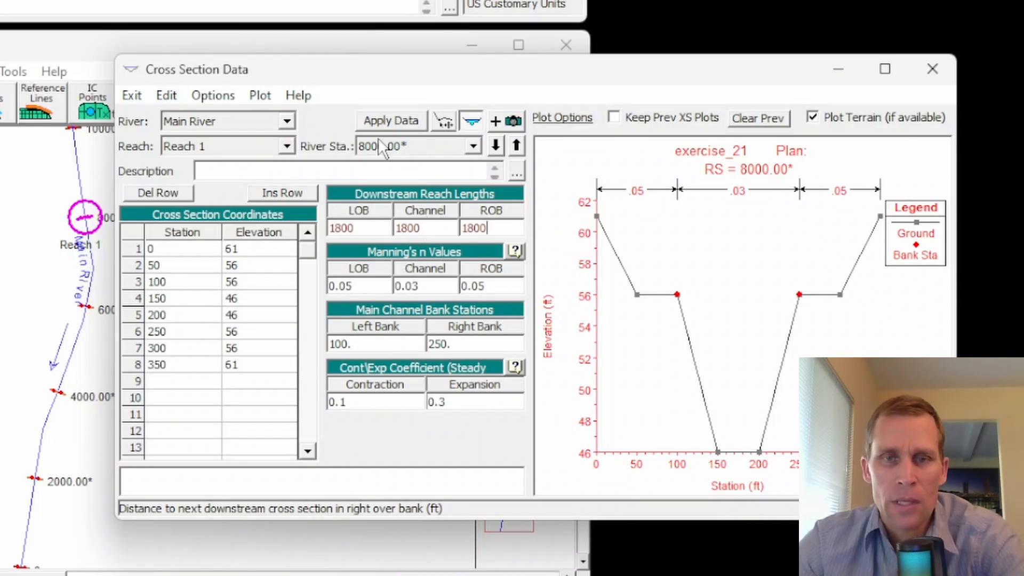
left_click(383, 117)
- Plot the ground profile of Main River Reach 1, close the plot and inspect sections 6200 and 6000 in the schematic
left_click(257, 97)
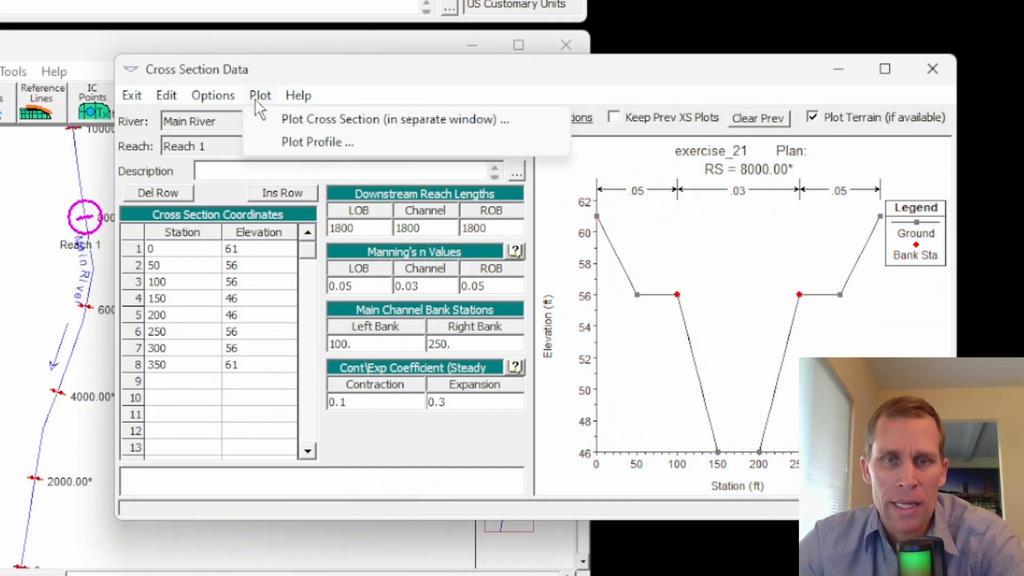
left_click(284, 142)
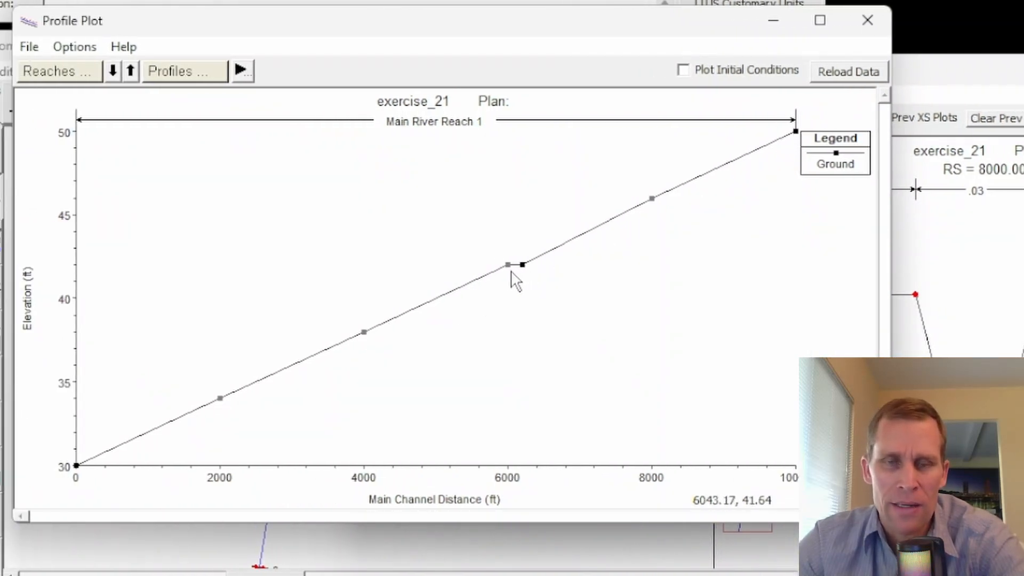
left_click(867, 21)
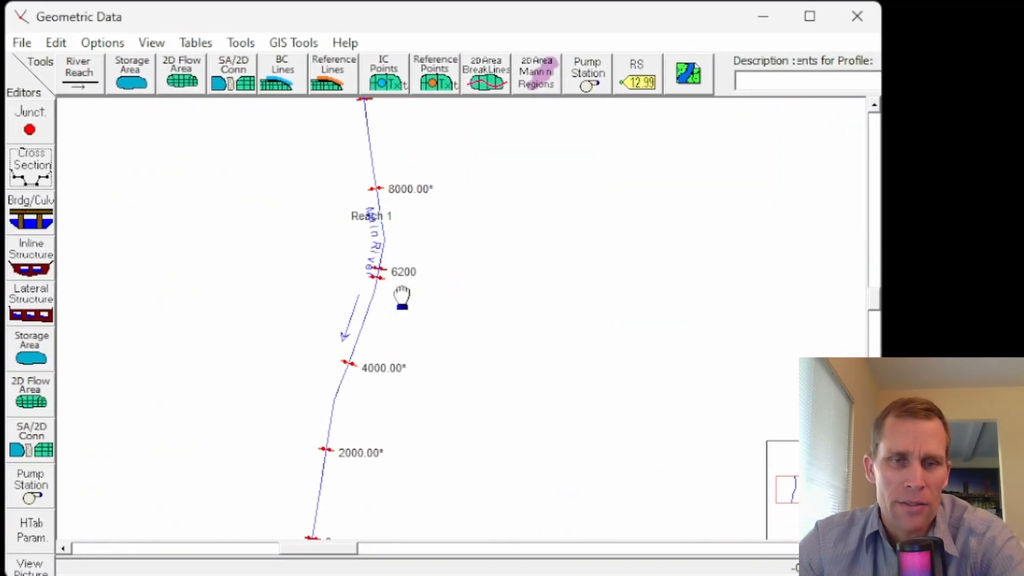
scroll(401, 297, "up", 3)
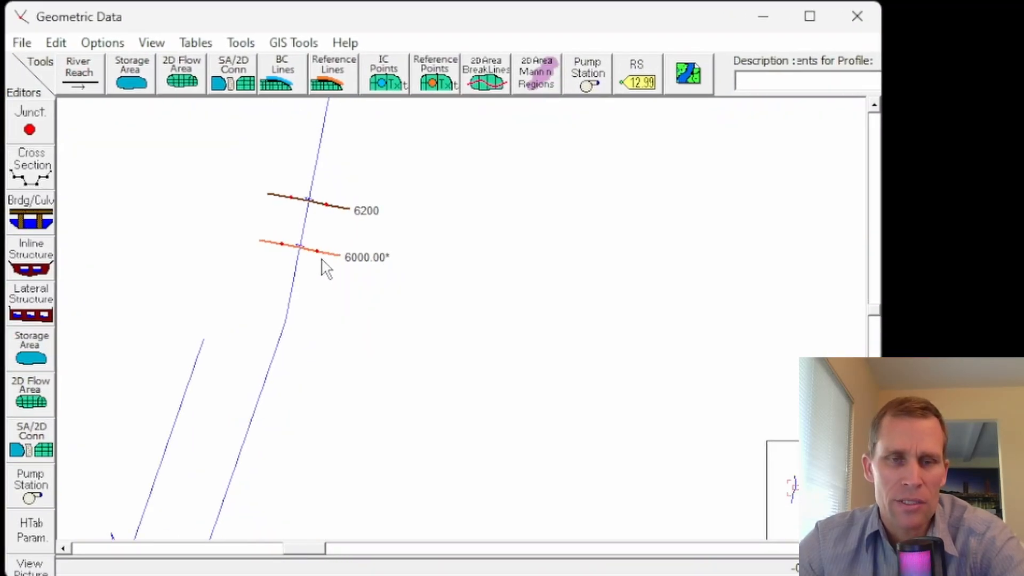
left_click_drag(440, 350, 302, 329)
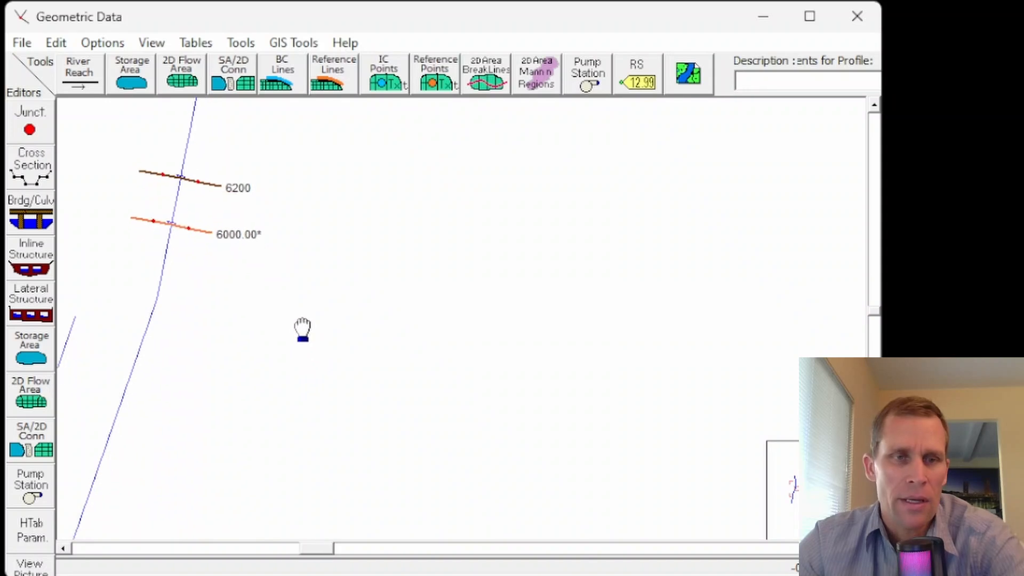
left_click(81, 74)
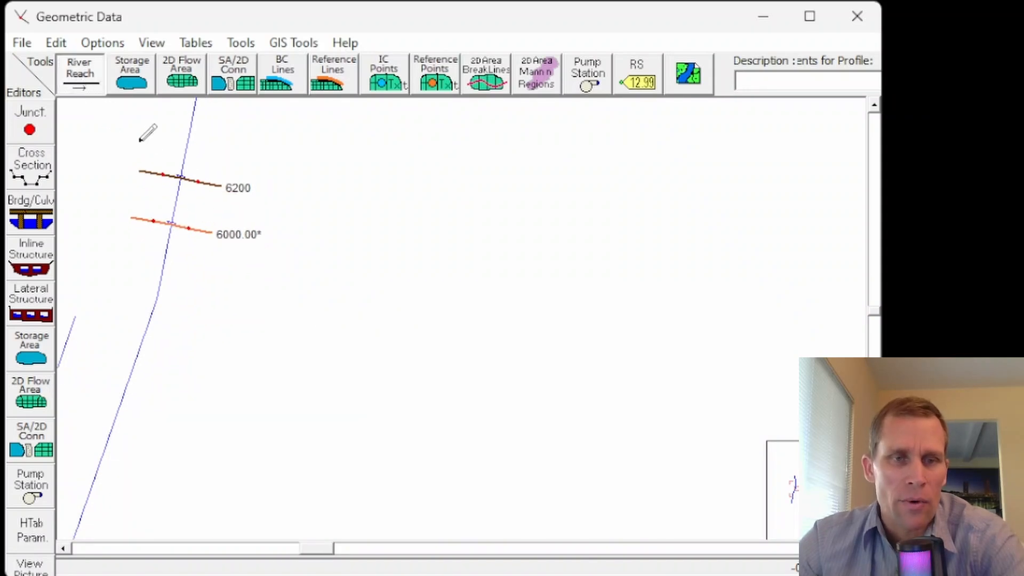
scroll(174, 198, "up", 3)
left_click_drag(349, 441, 227, 254)
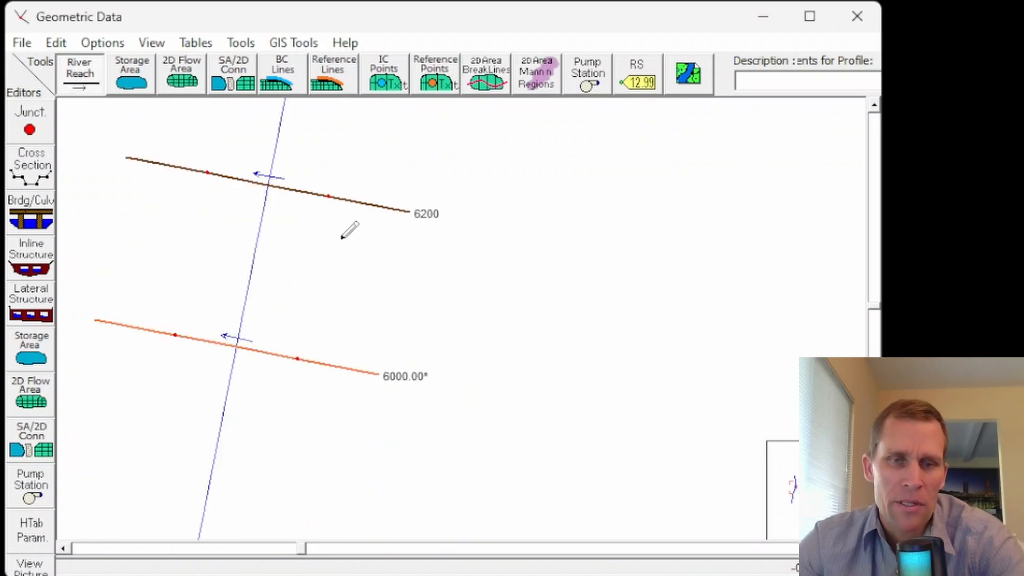
left_click(253, 264)
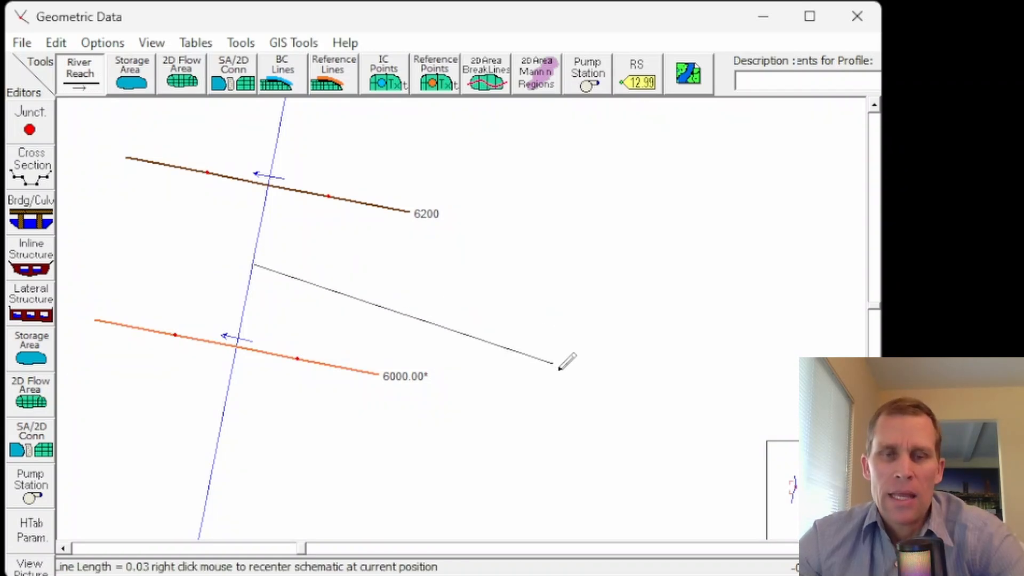
left_click(524, 489)
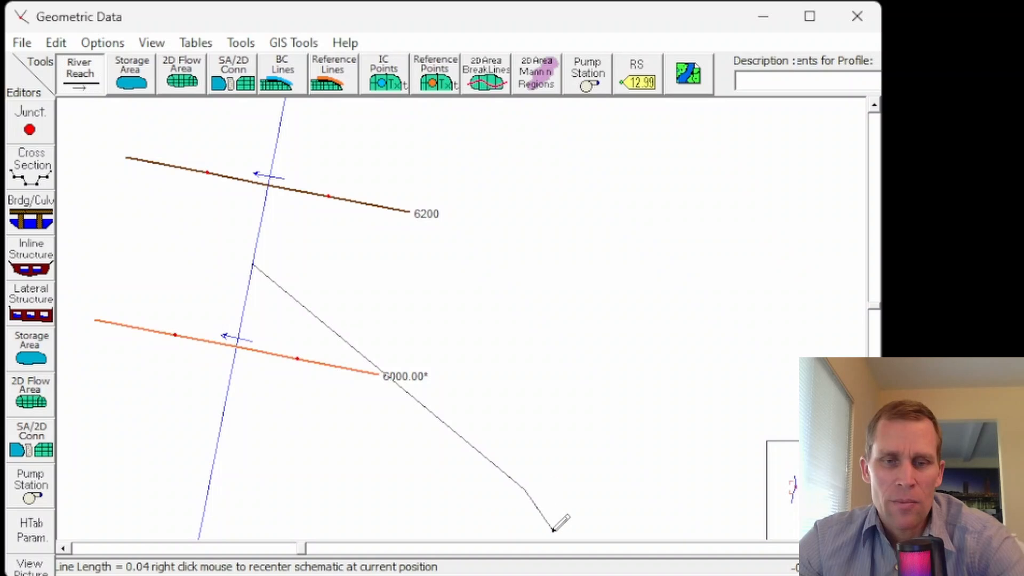
scroll(560, 477, "down", 1)
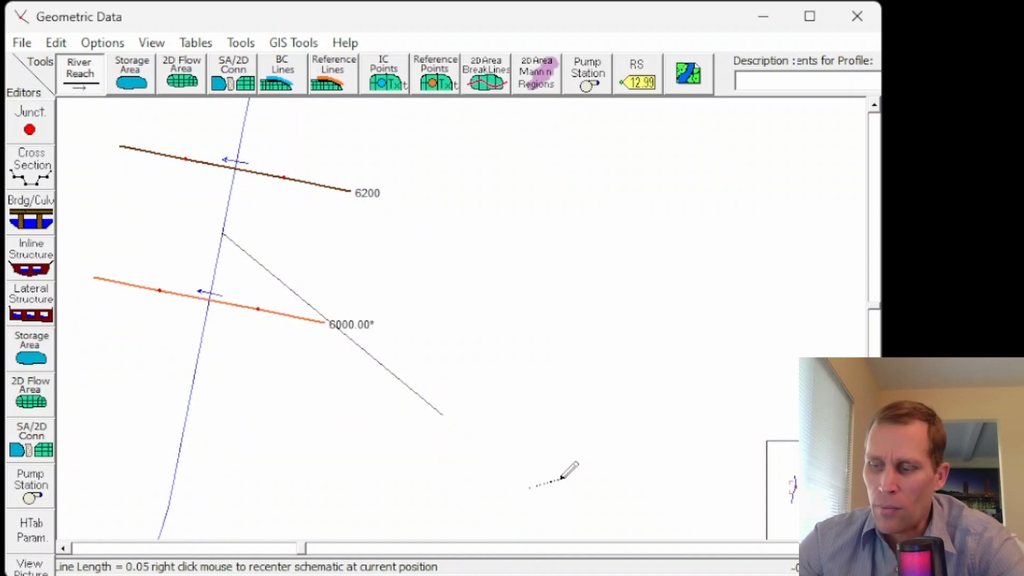
scroll(562, 476, "down", 1)
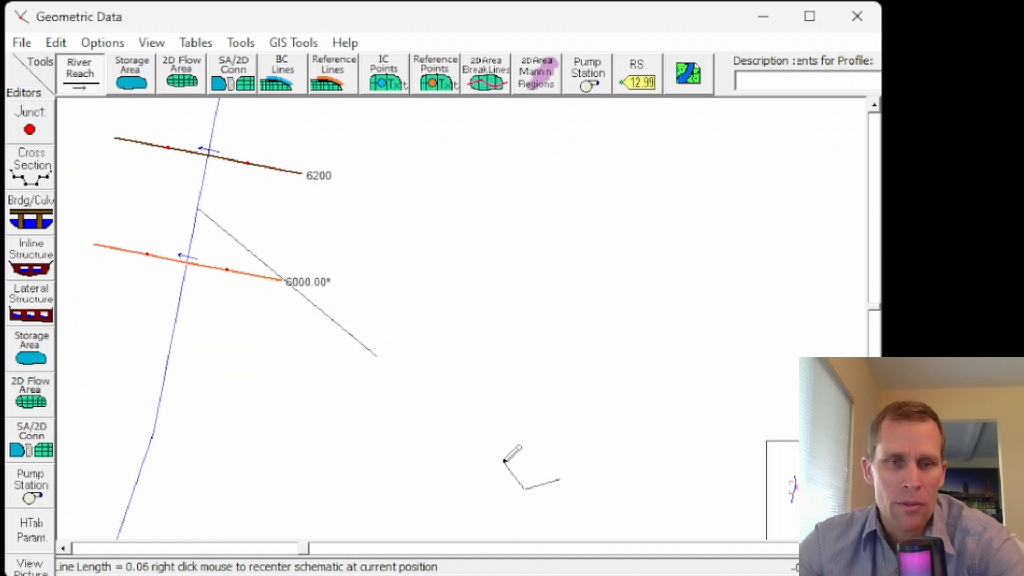
scroll(509, 454, "down", 1)
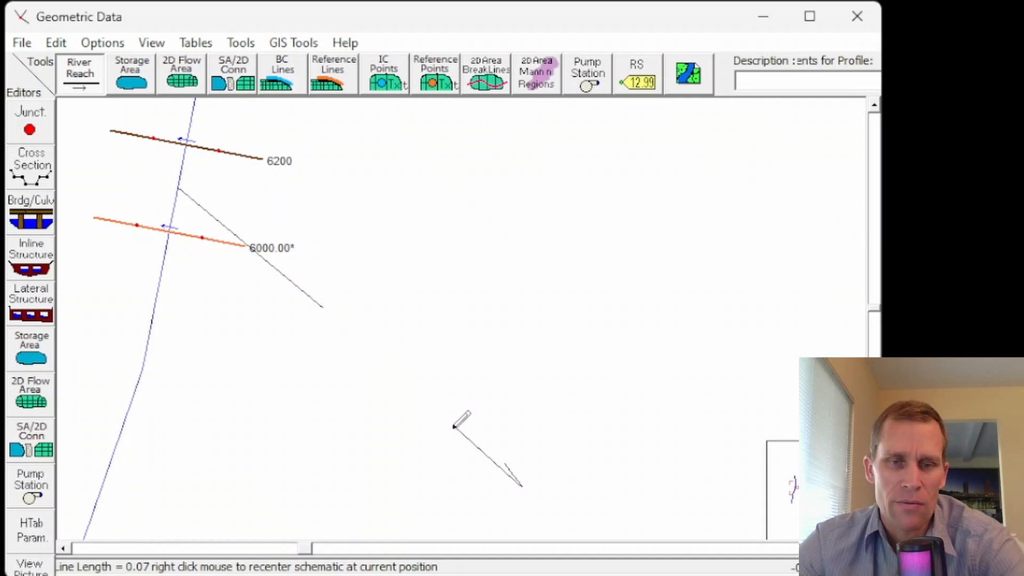
right_click(450, 486)
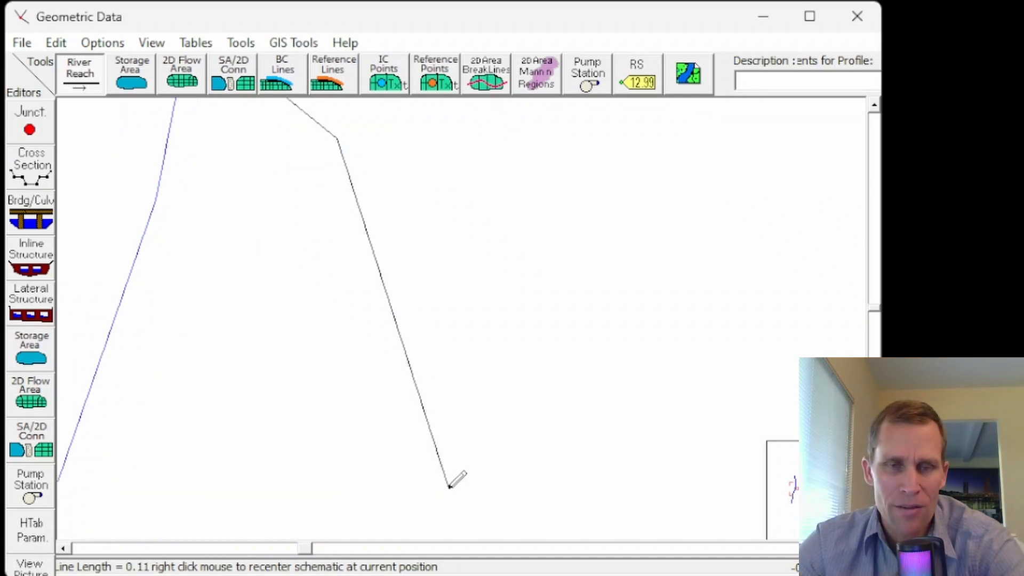
left_click(459, 468)
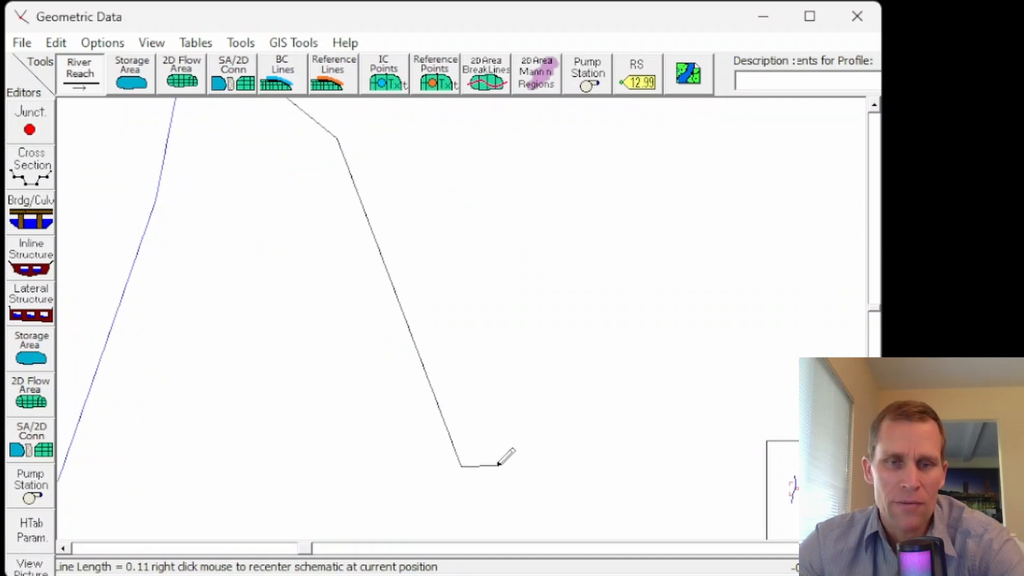
double_click(489, 463)
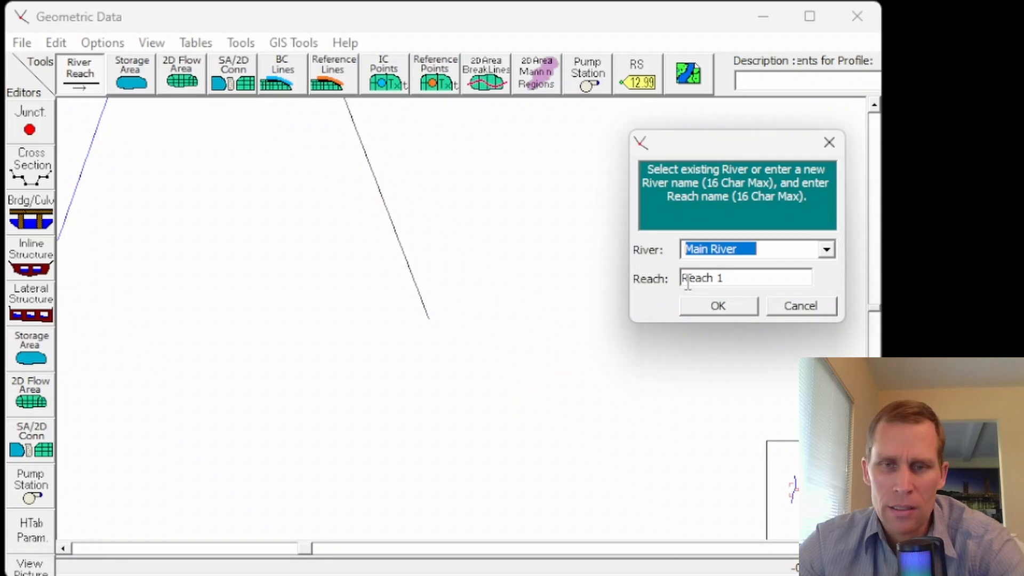
left_click(800, 306)
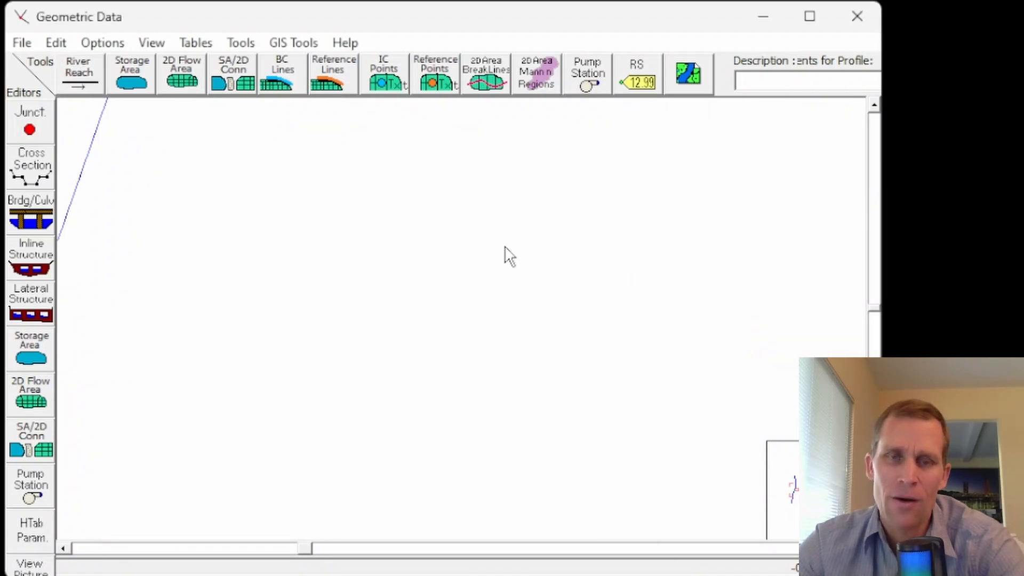
- Draw a new reach branching off Main River between stations 6200 and 6000 and running downstream on its east side to about station 0
left_click_drag(441, 228, 520, 436)
mouse_move(416, 224)
left_mouse_down()
mouse_move(389, 431)
mouse_move(421, 265)
left_mouse_up()
left_click(80, 74)
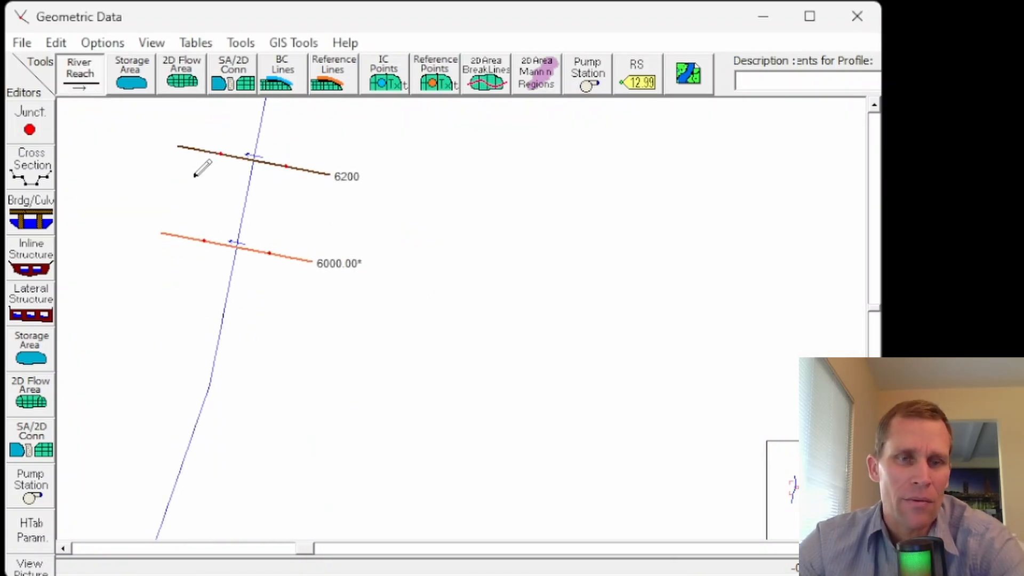
left_click(246, 202)
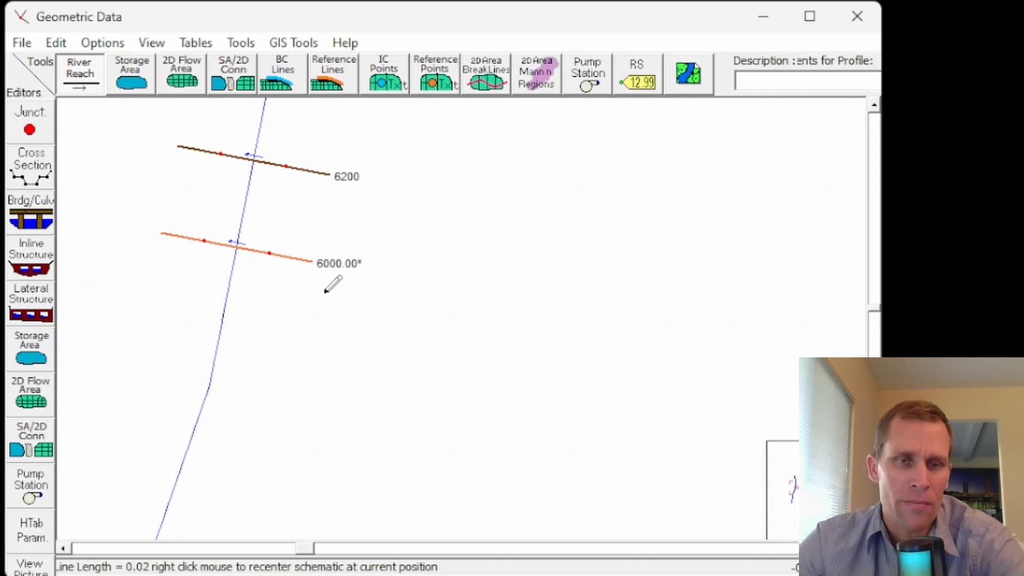
left_click(449, 404)
scroll(522, 406, "down", 4)
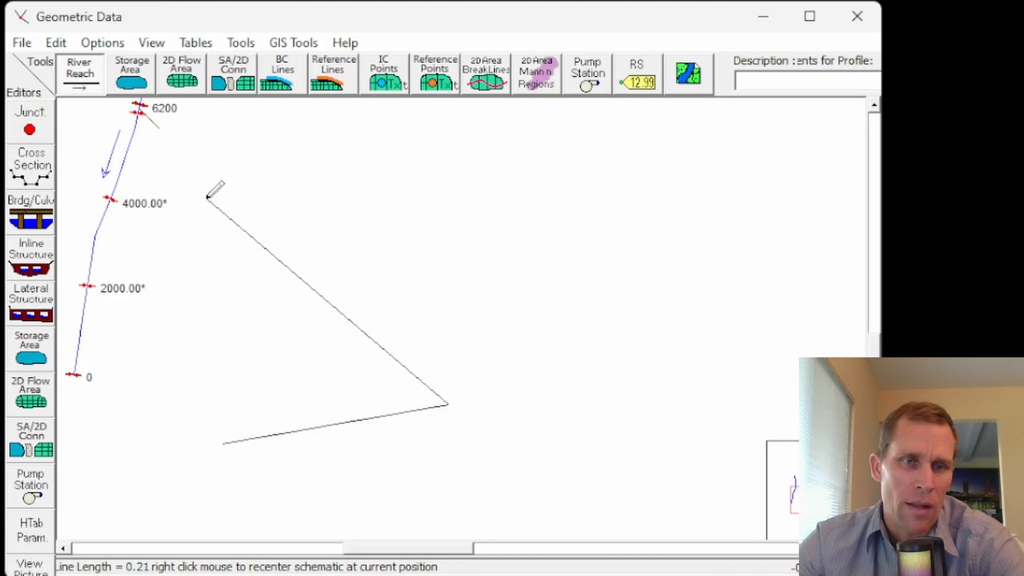
left_click(208, 201)
left_click(224, 279)
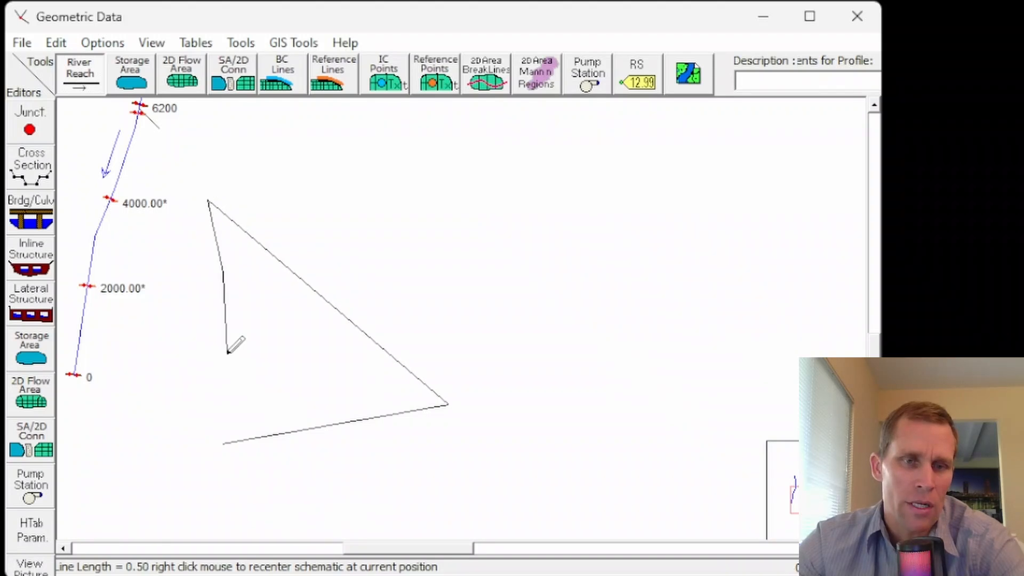
double_click(225, 380)
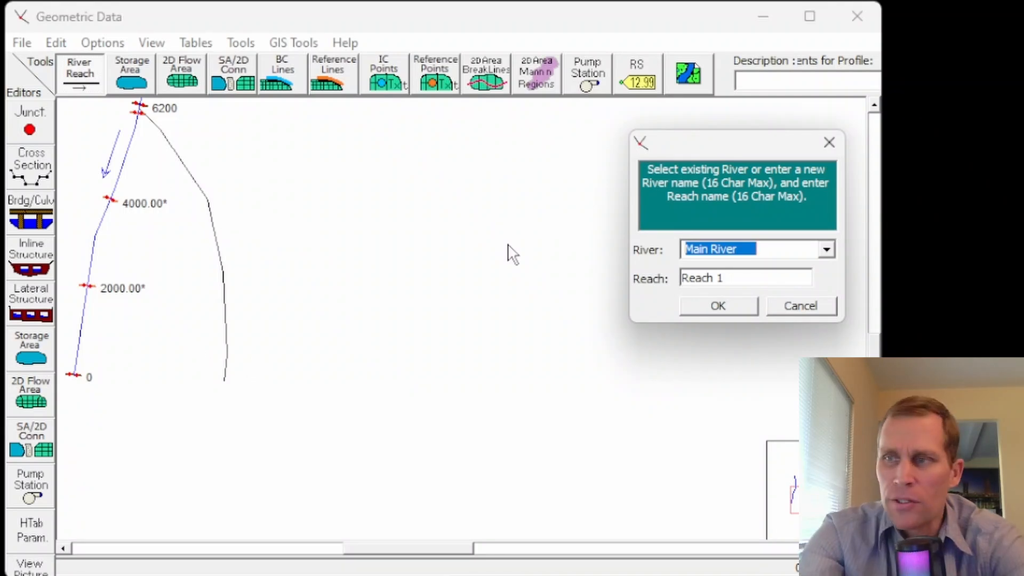
- Name the new river East Channel and keep Reach 1 as its reach name
type("East Channel")
key("ctrl+shift+Left")
key("ctrl+shift+Left")
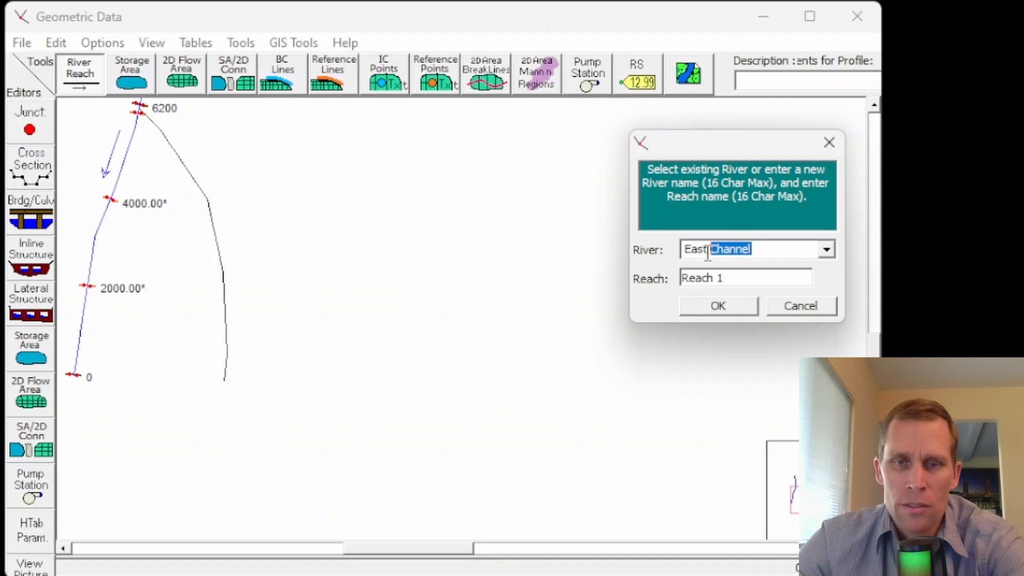
left_click(727, 305)
- Split Main River's Reach 1 below river station 6200 and name the lower part Reach 2
left_click_drag(650, 171, 368, 133)
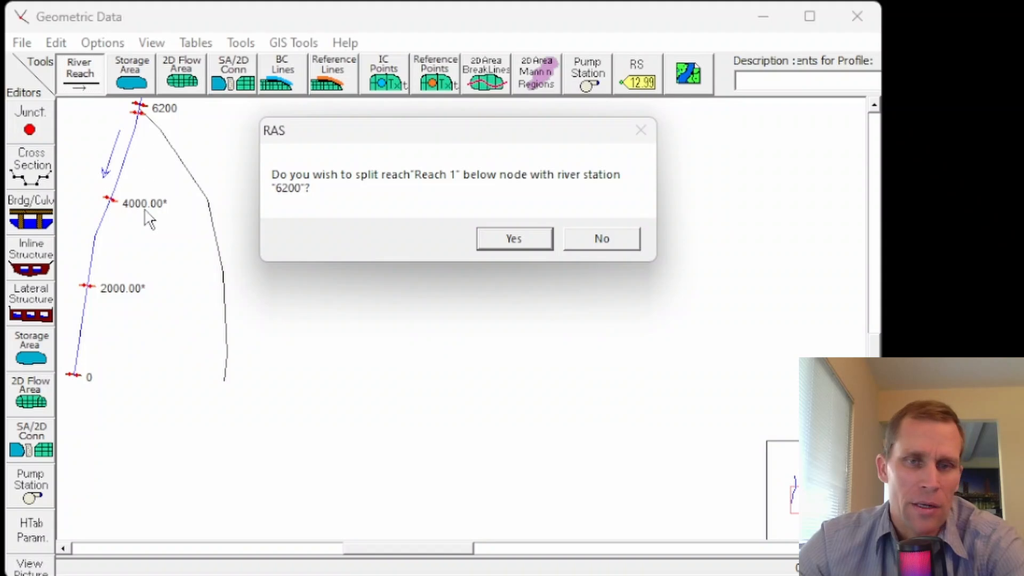
left_click(511, 239)
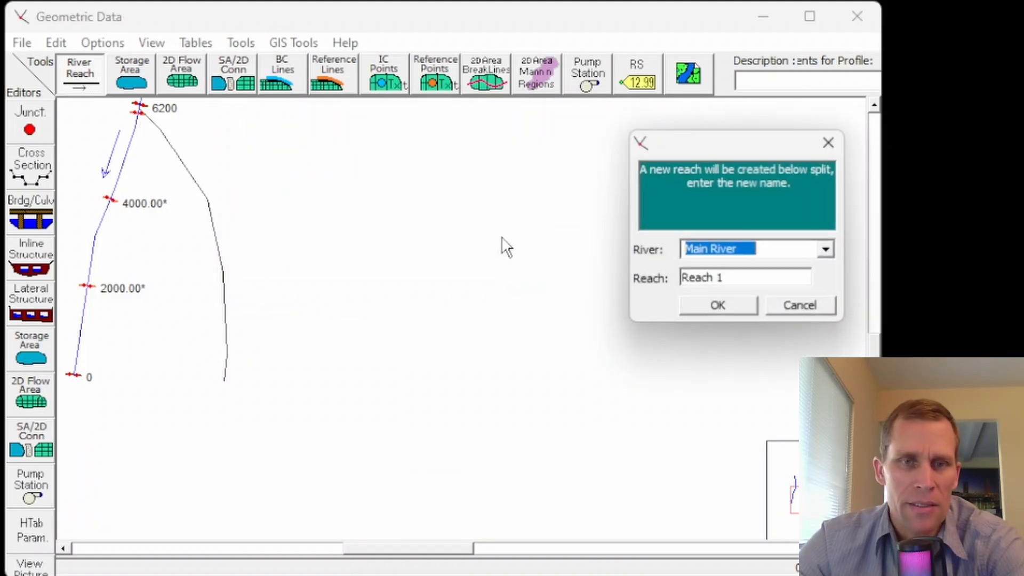
left_click_drag(680, 147, 350, 113)
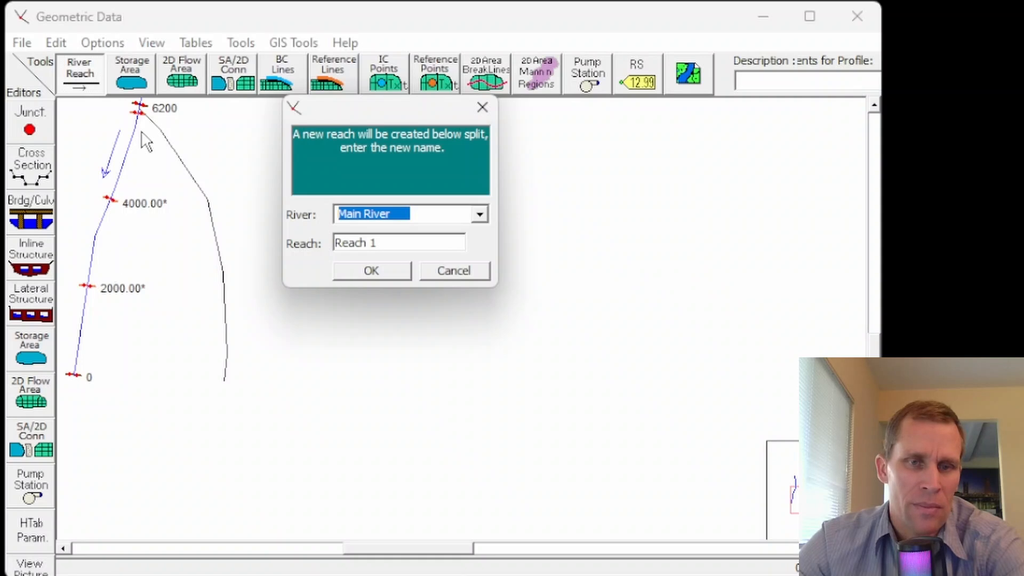
left_click(422, 217)
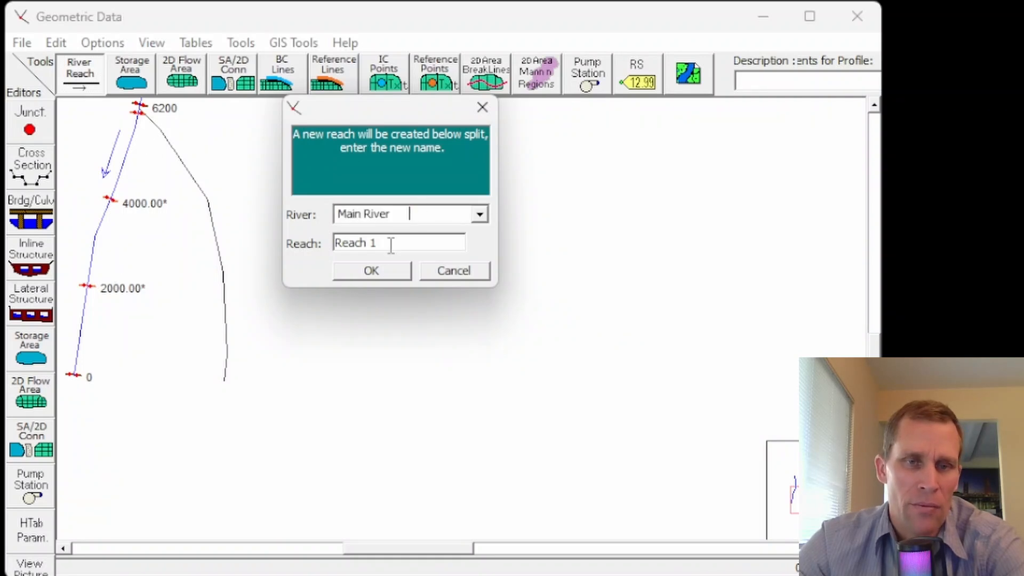
key("BackSpace")
type("2")
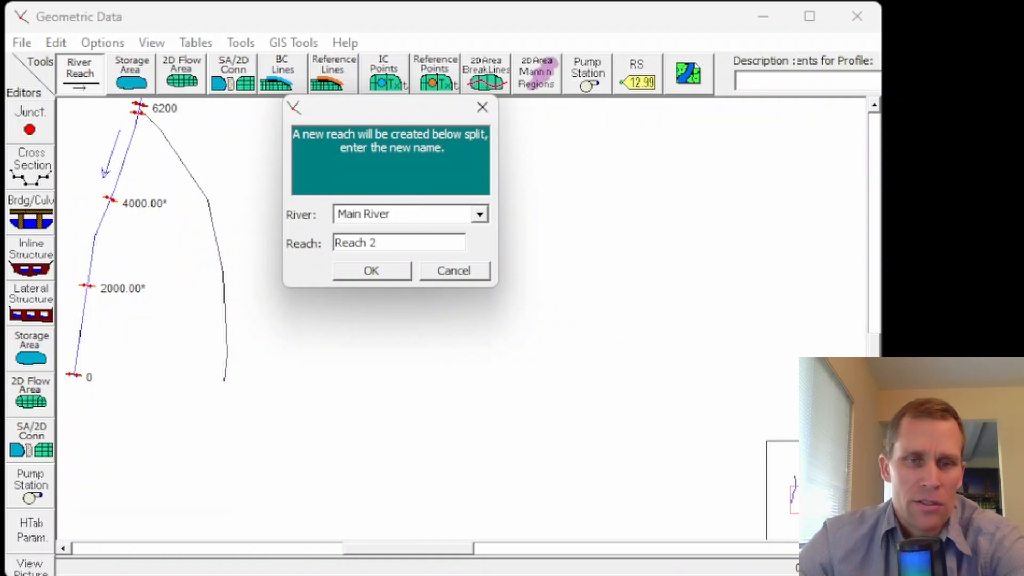
left_click(376, 271)
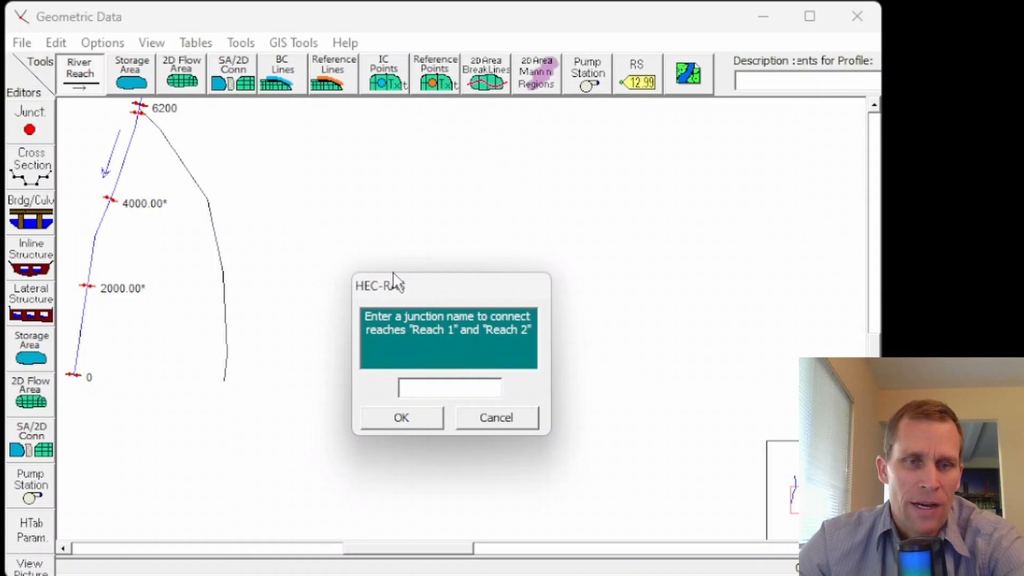
- Name the junction connecting Reach 1 and Reach 2 Junction 1
left_click_drag(433, 288, 380, 164)
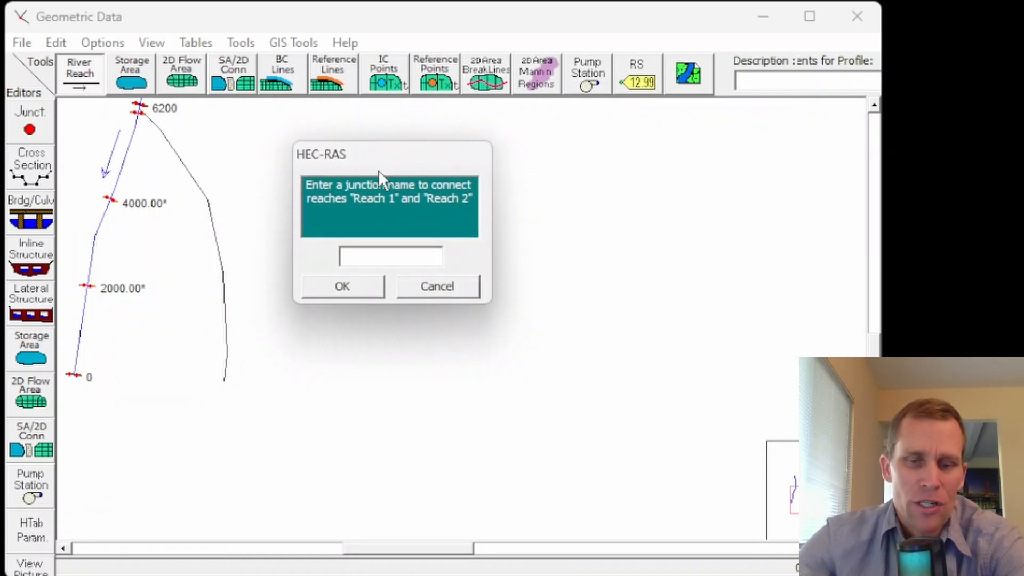
type("Junction 1")
key("Return")
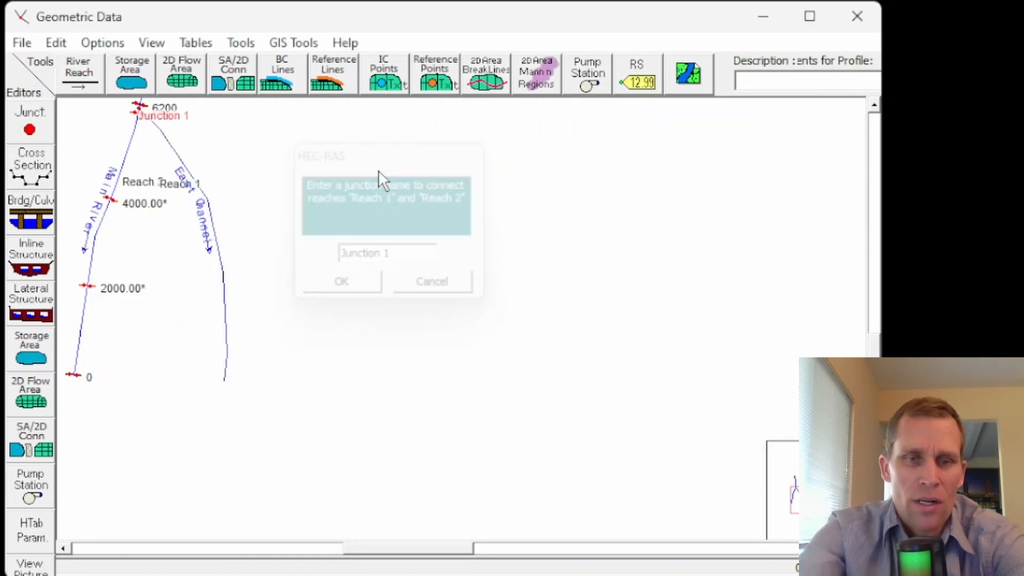
- Open the cross section data editor for Reach 1 of East Channel
left_click_drag(286, 170, 501, 311)
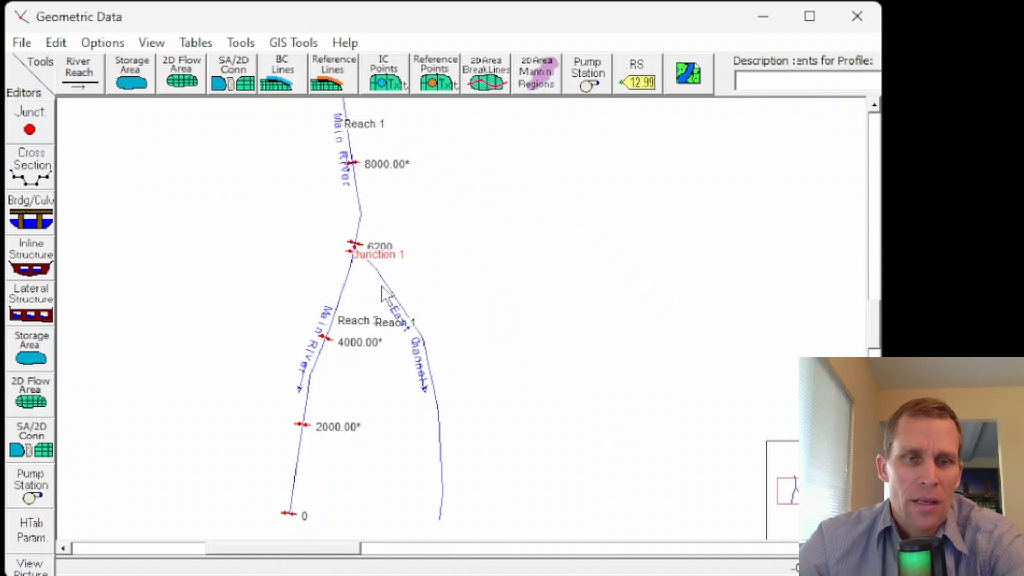
left_click_drag(437, 243, 481, 280)
scroll(477, 283, "down", 1)
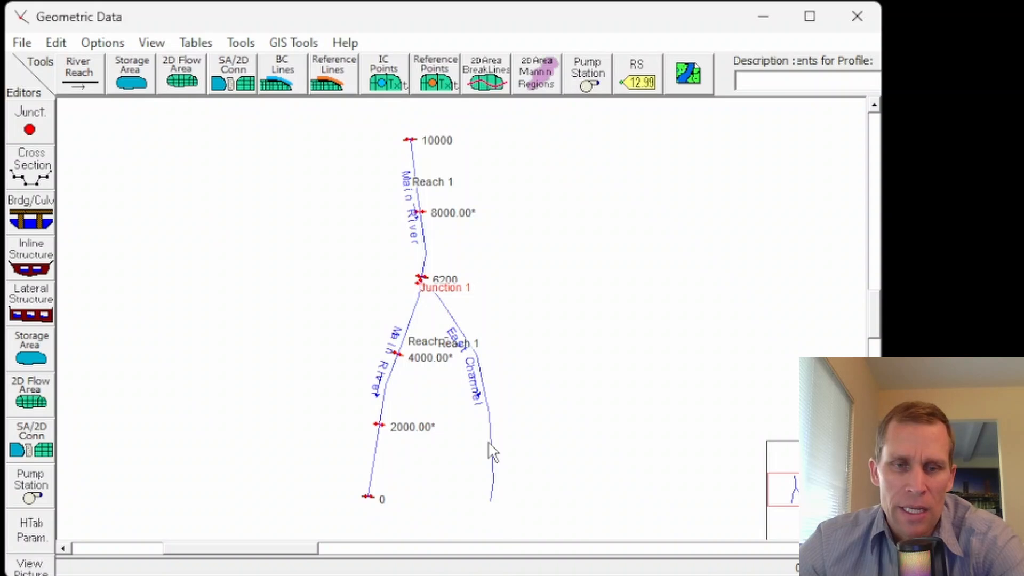
scroll(486, 430, "up", 1)
left_click_drag(539, 434, 355, 368)
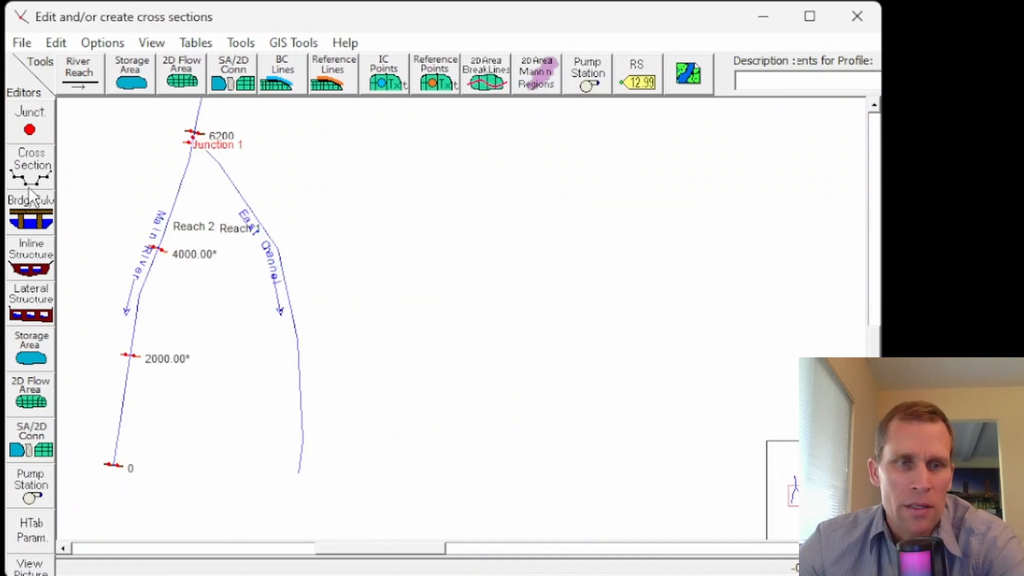
left_click(31, 180)
left_click_drag(593, 40, 543, 46)
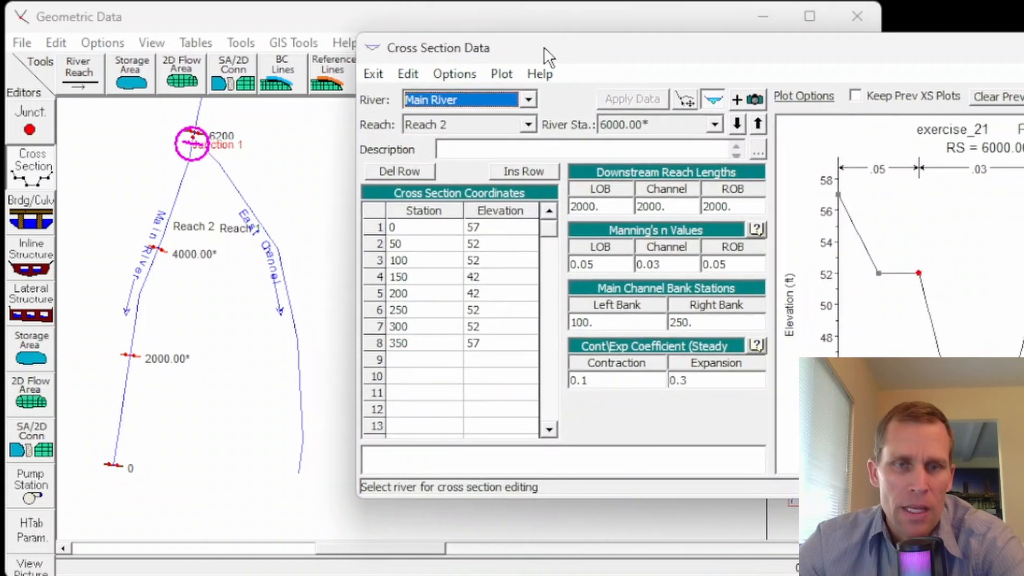
left_click(469, 98)
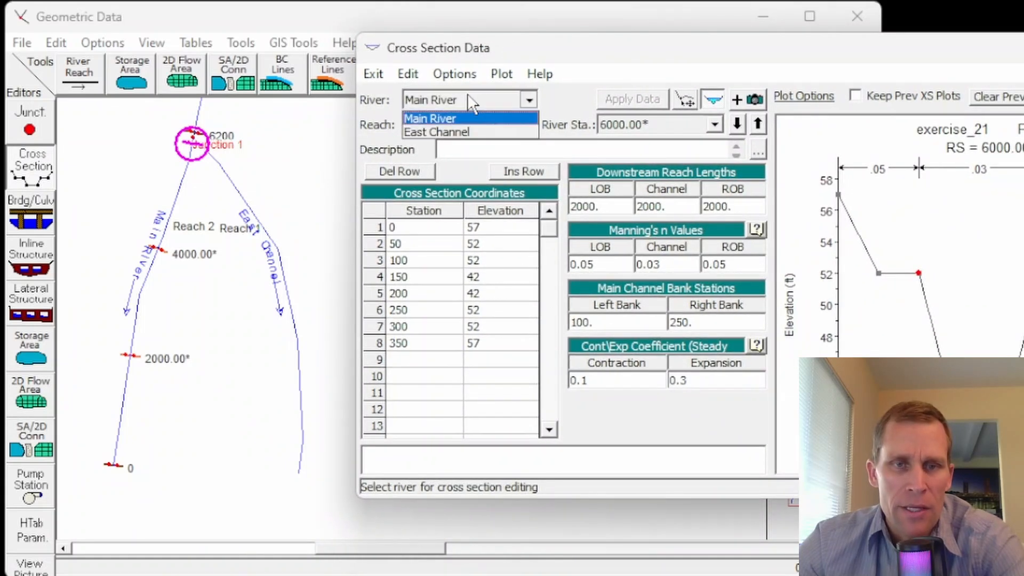
left_click(455, 129)
left_click(460, 130)
left_click(464, 139)
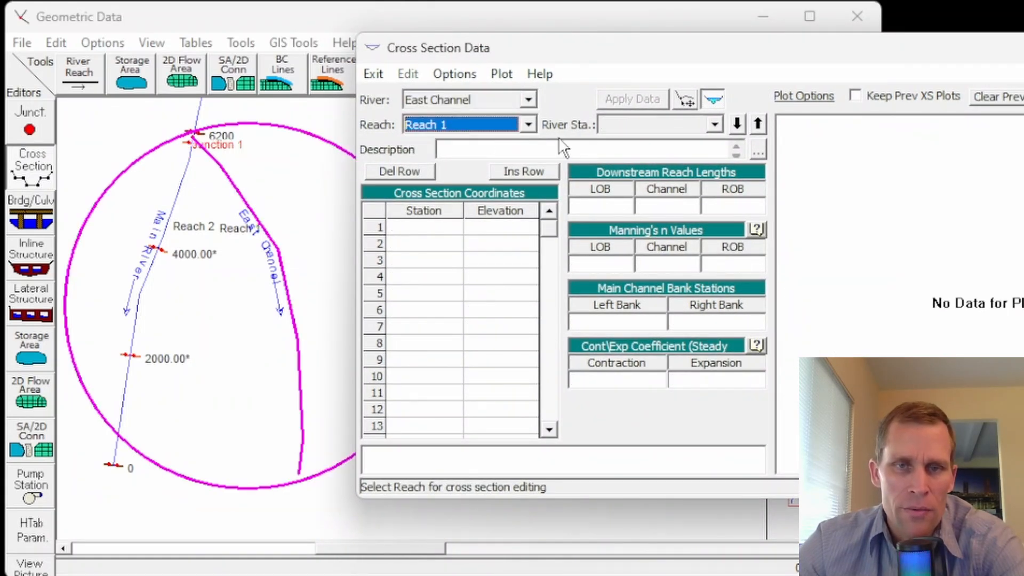
- Add a new cross section at river station 0 in Reach 1 of East Channel
left_click(647, 128)
left_click(651, 130)
left_click(454, 74)
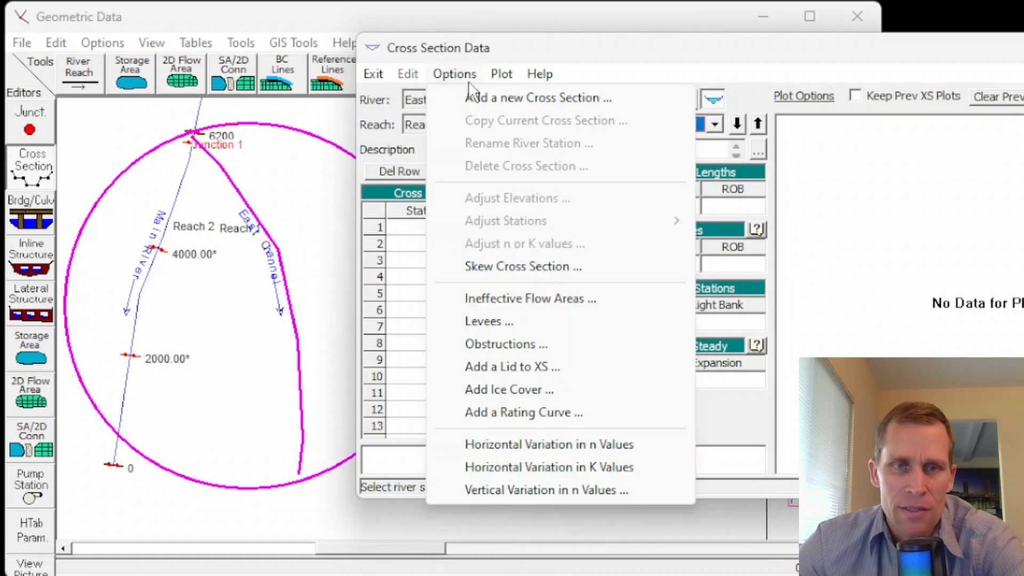
left_click(475, 98)
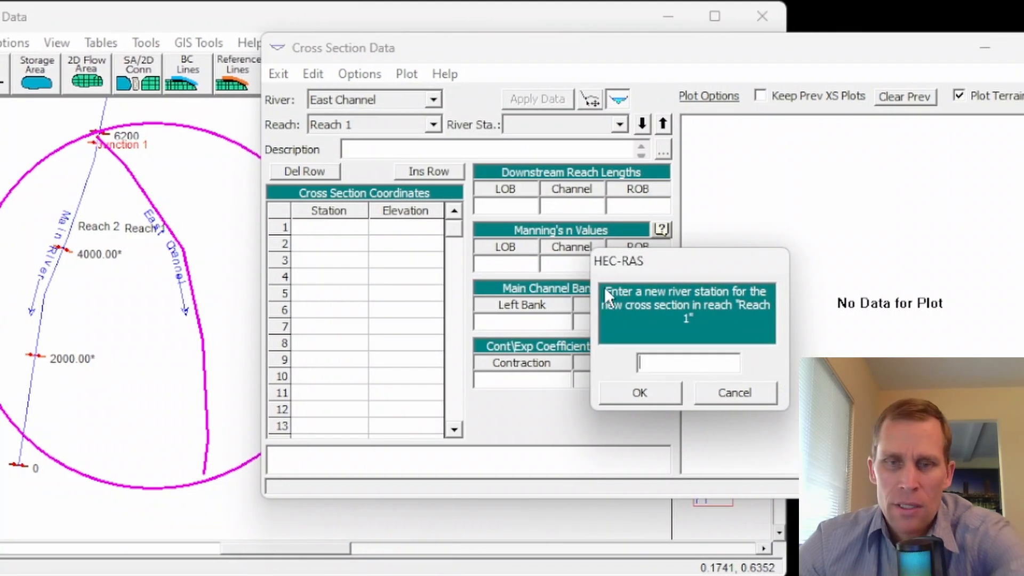
left_click(649, 393)
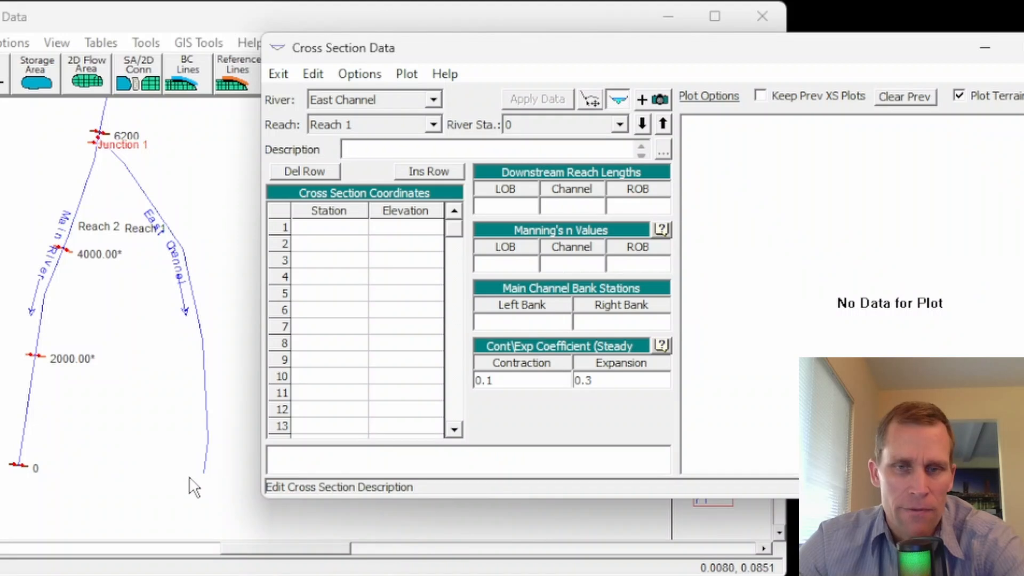
- Paste the station/elevation pairs 0/45, 30/41, 60/41, 100/32, 140/32, 180/41, 210/41 and 240/45 into East Channel's cross section at river station 0
left_click(339, 273)
left_click_drag(330, 235, 390, 397)
key("ctrl+v")
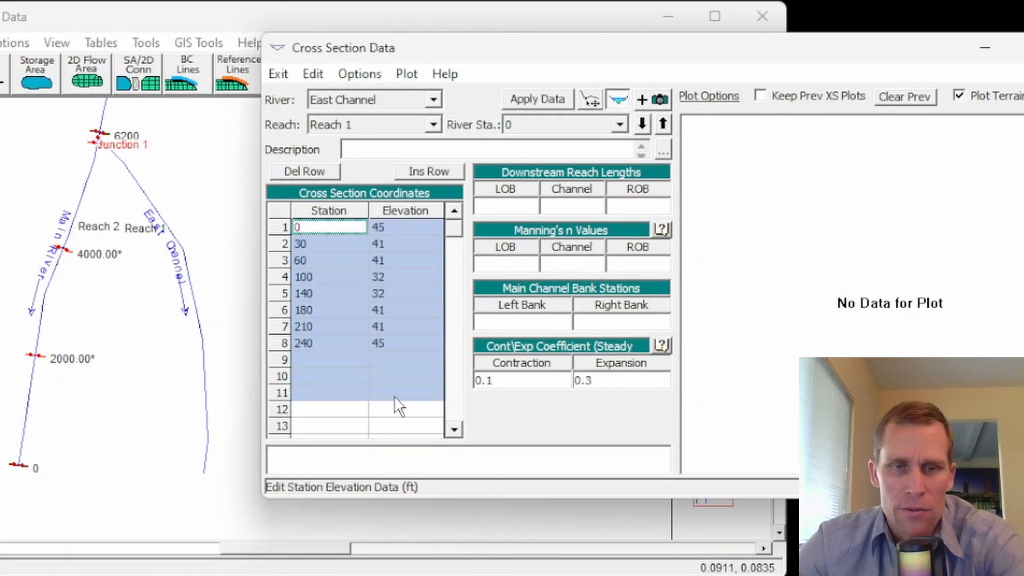
left_click(379, 379)
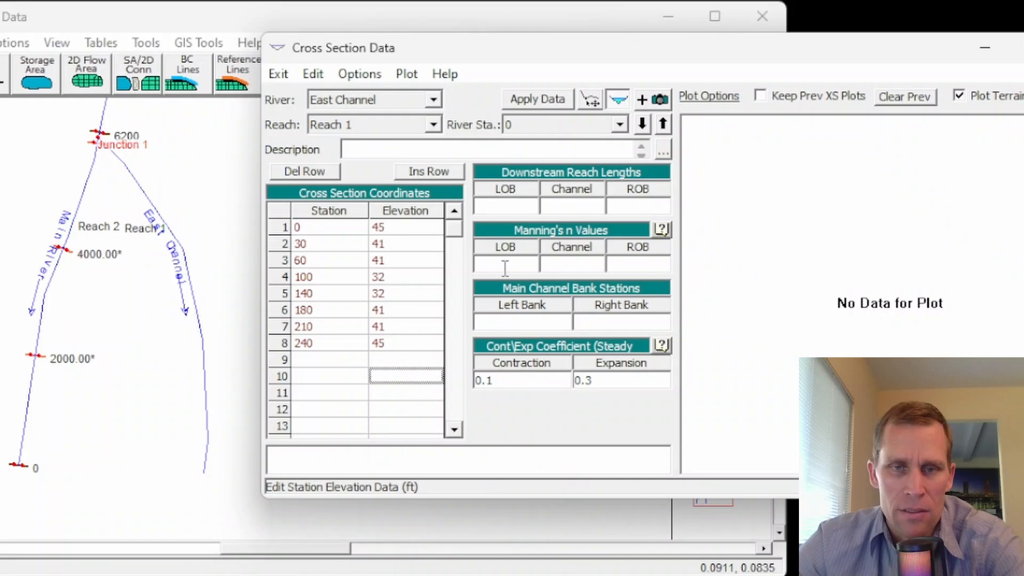
- Set the cross section's downstream reach lengths to 0 for the left overbank, channel and right overbank
left_click(505, 207)
type("0")
key("Tab")
type("0")
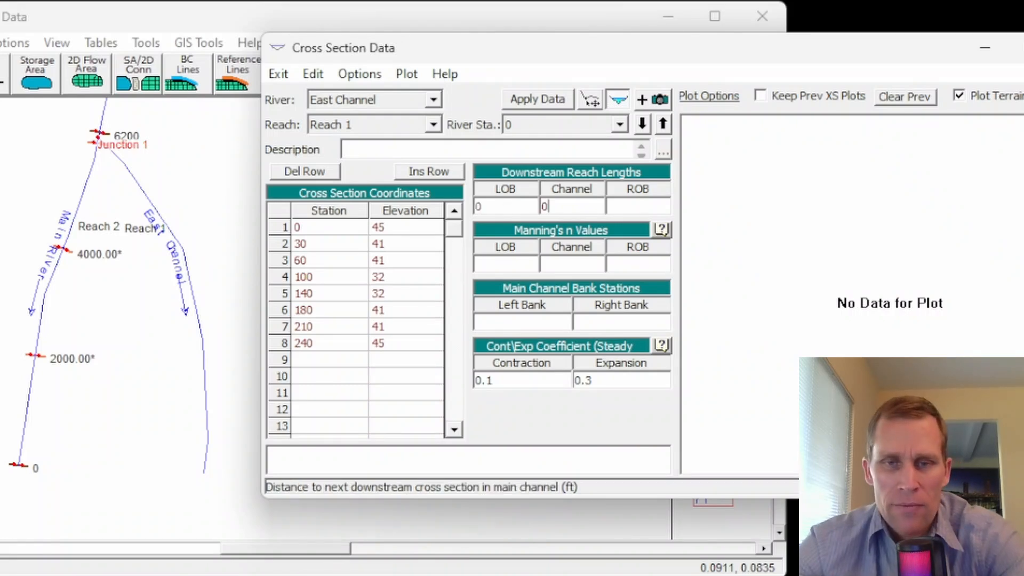
key("Tab")
type("0")
key("Tab")
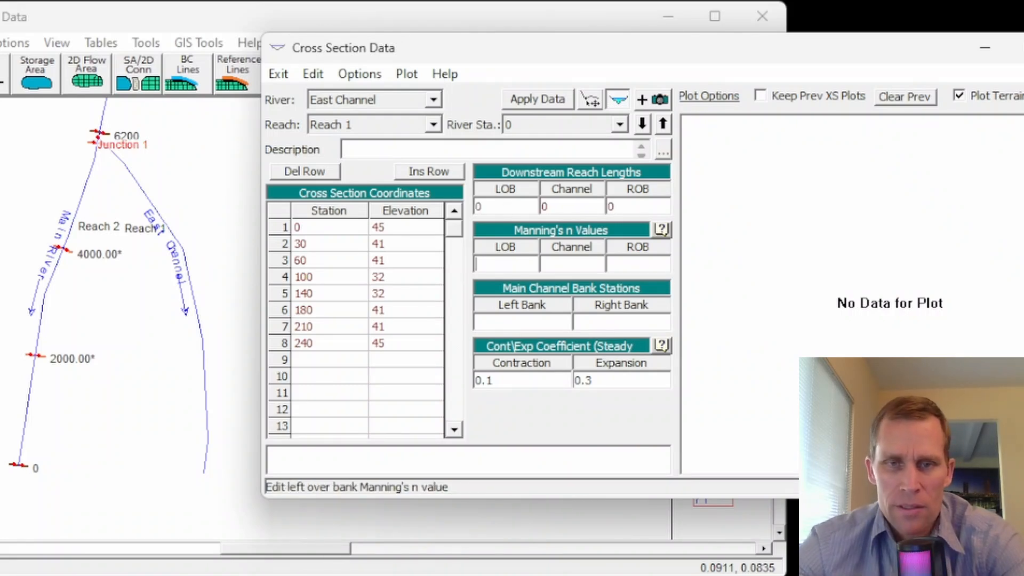
- Set the Manning's n values to 0.05 for the left overbank, 0.03 for the channel and 0.05 for the right overbank
type("0.05")
key("Tab")
type("0.03")
key("Tab")
type("0.05")
key("Tab")
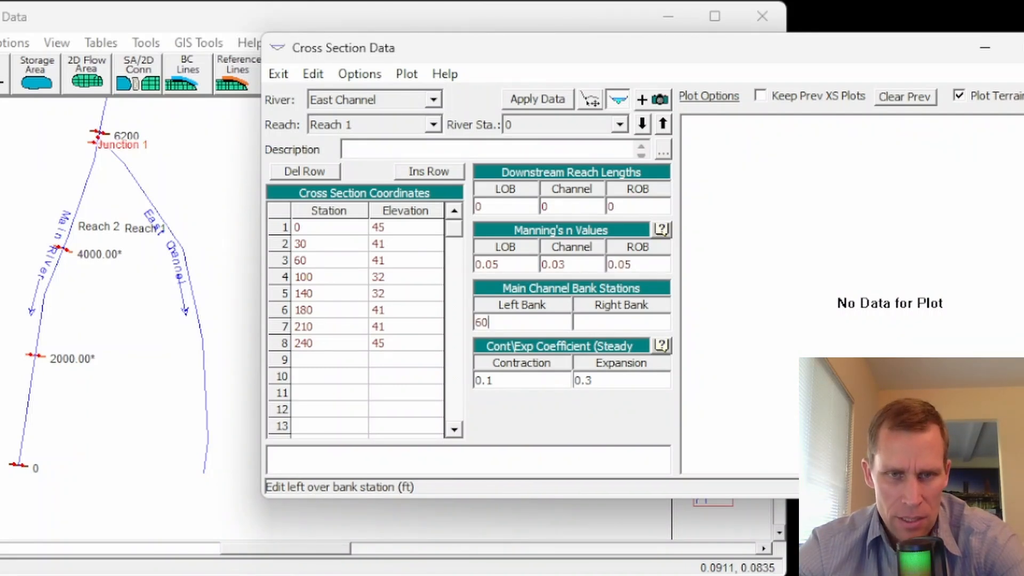
- Set the main channel bank stations to 60 on the left and 180 on the right, and apply the cross section data
type("60")
key("Tab")
type("180")
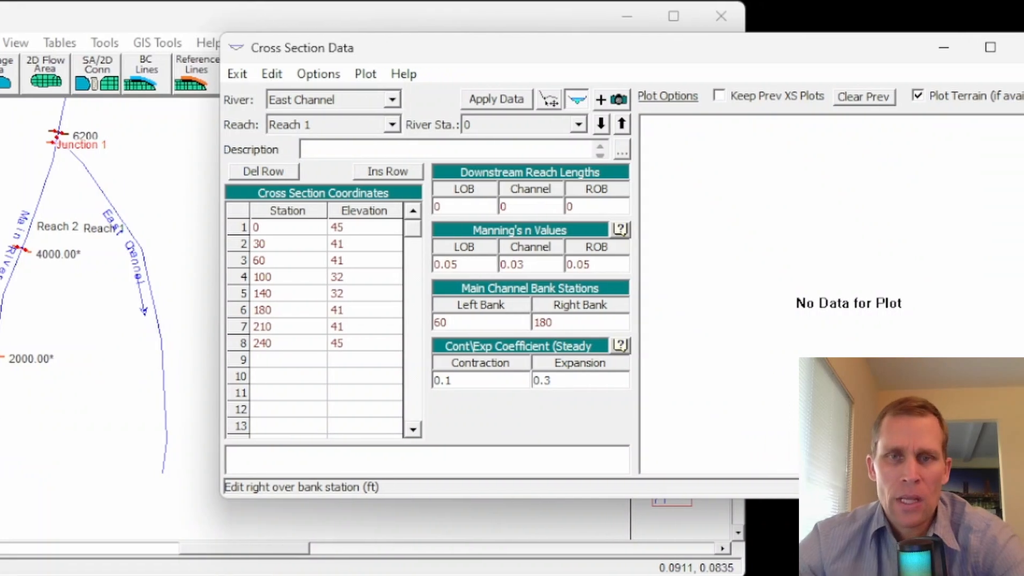
left_click(433, 103)
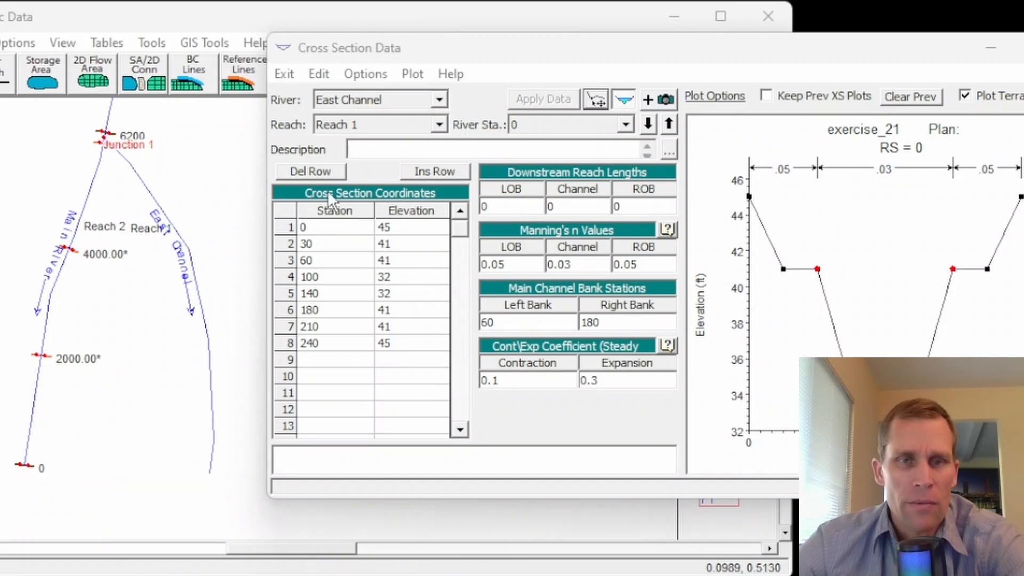
- Copy the current cross section to river station 5000 in Reach 1 of East Channel
left_click_drag(431, 46, 408, 49)
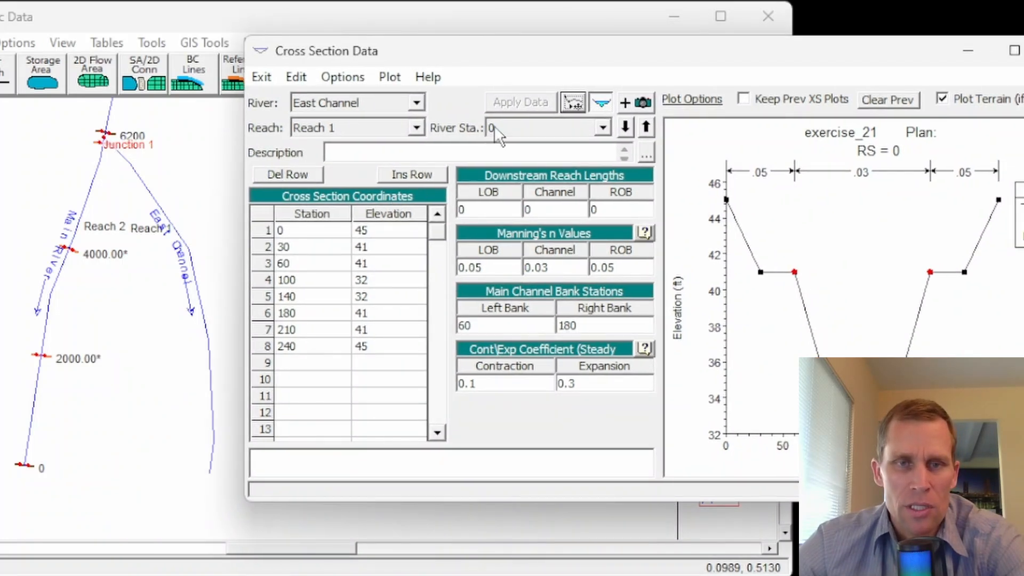
left_click(345, 83)
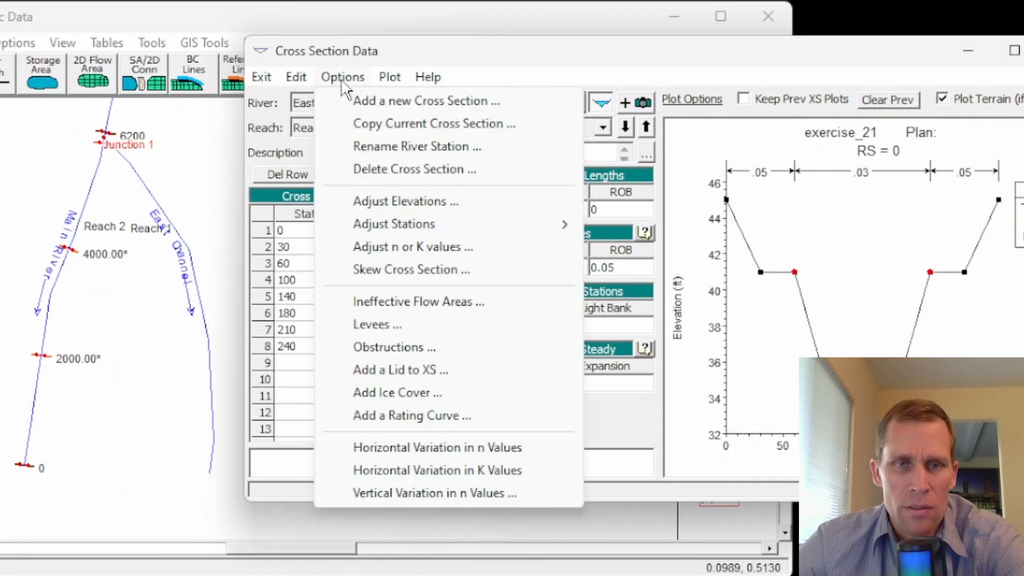
left_click(382, 123)
type("500")
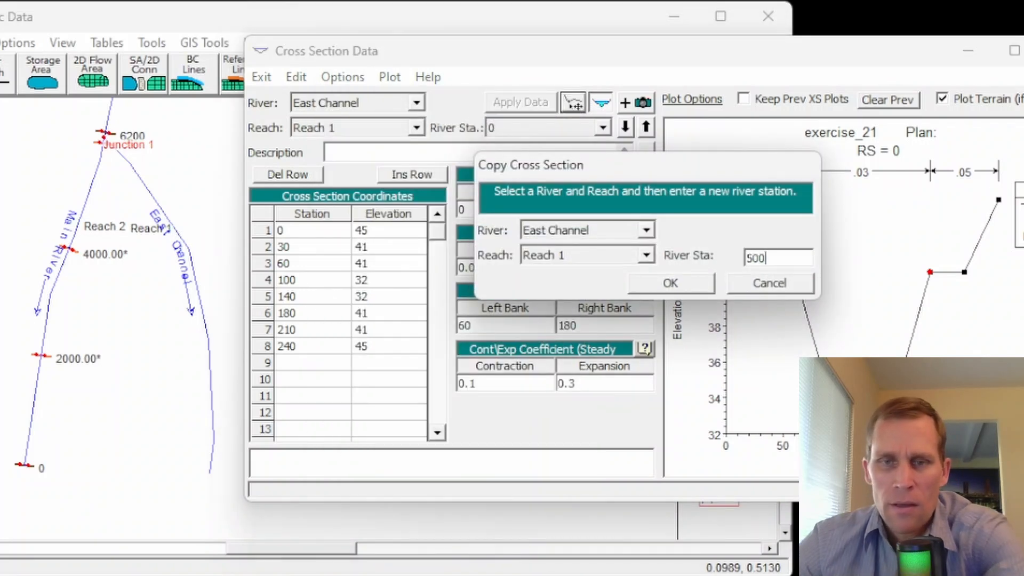
type("0")
left_click(694, 277)
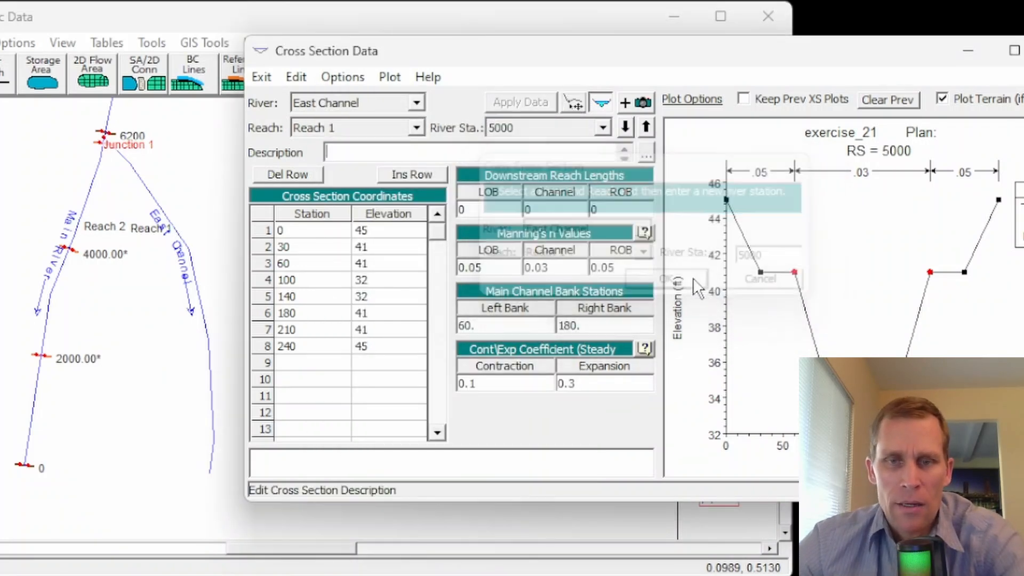
- Set all three downstream reach lengths of the cross section at river station 5000 to 5000 ft
left_click(494, 209)
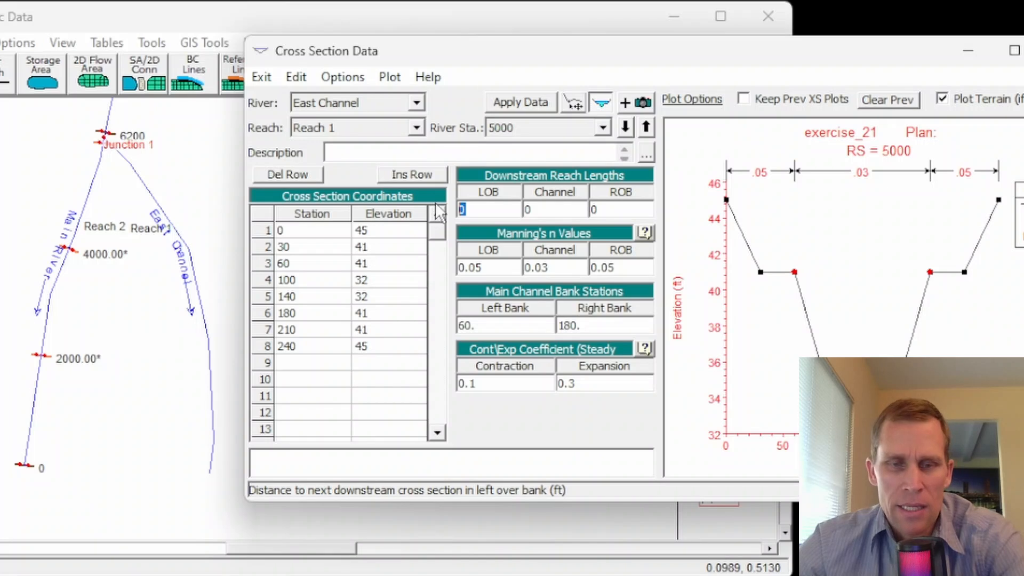
type("5000")
left_click(532, 209)
type("5000")
key("Tab")
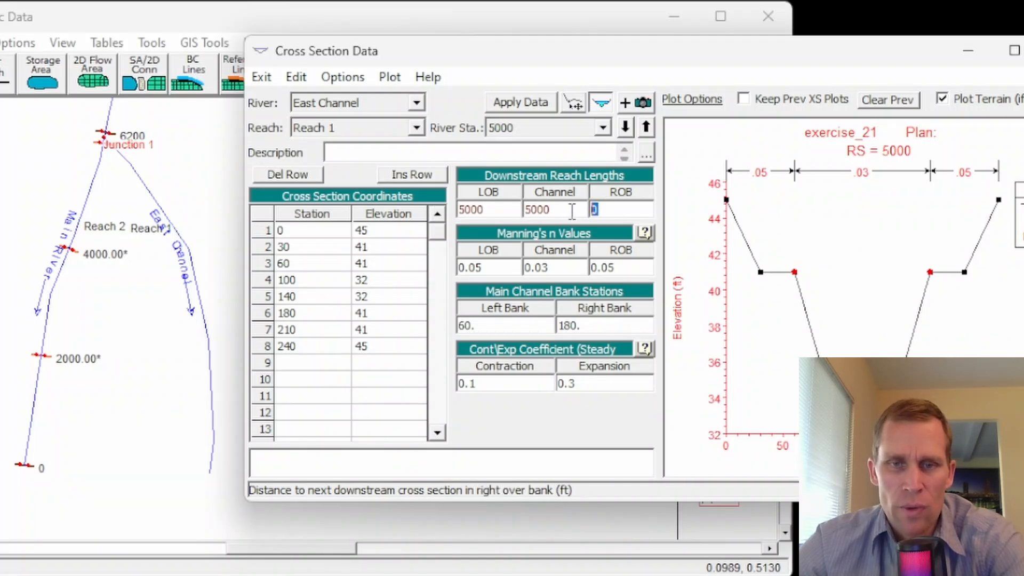
type("5000")
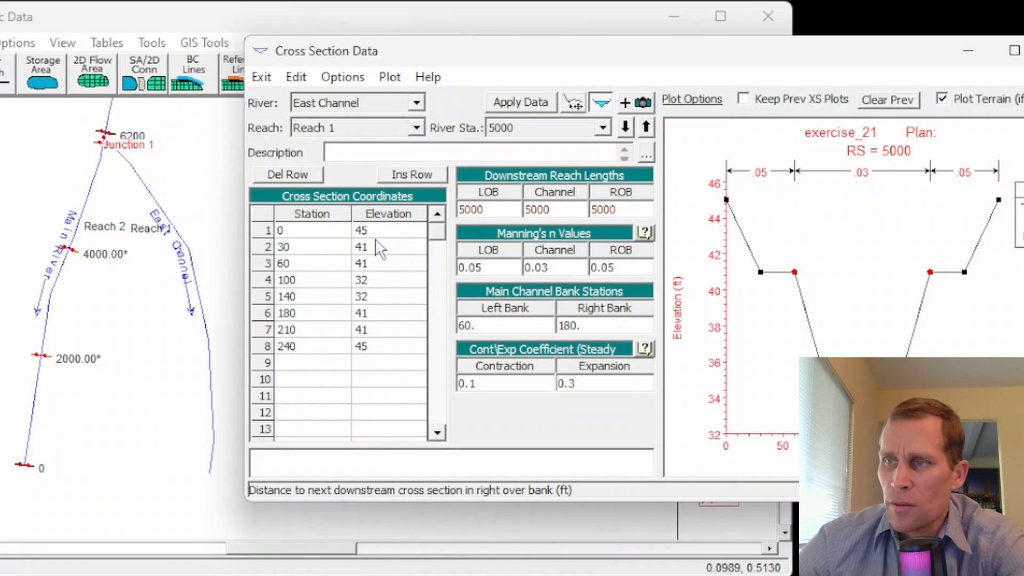
- Raise all elevations of the cross section at river station 5000 by 10 ft and apply the data
left_click(342, 77)
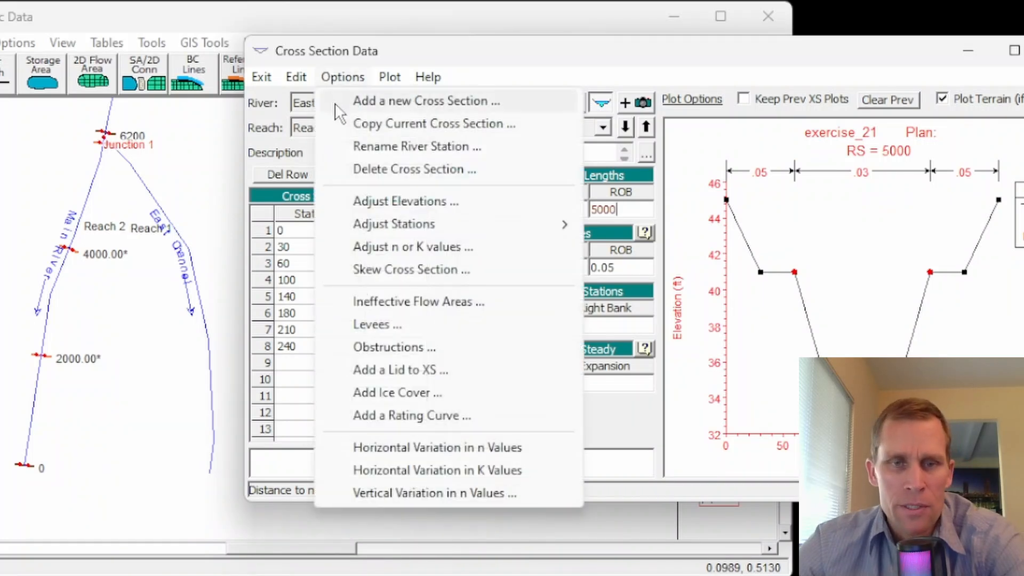
left_click(372, 199)
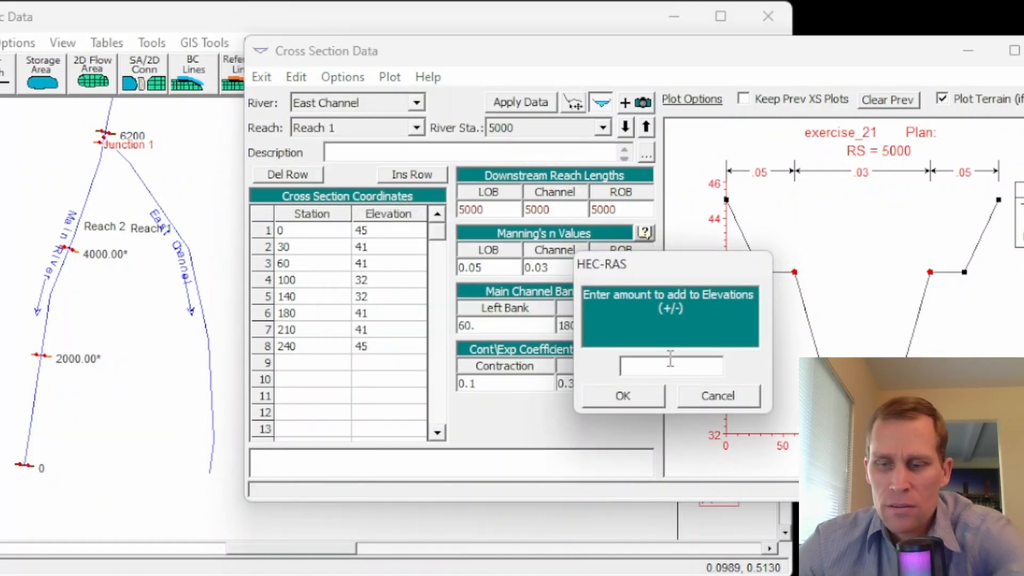
type("10")
left_click(635, 395)
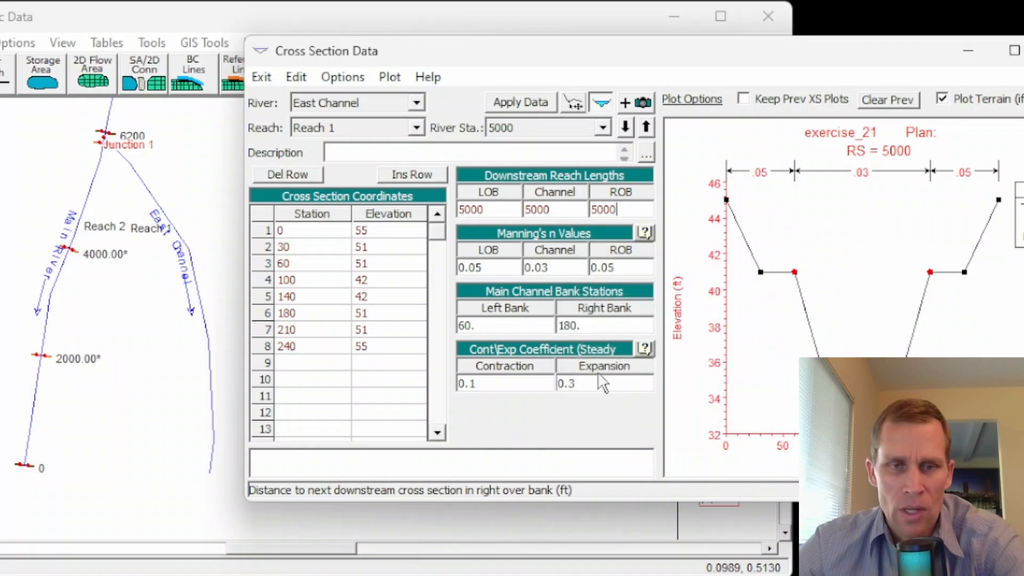
left_click_drag(356, 276, 370, 294)
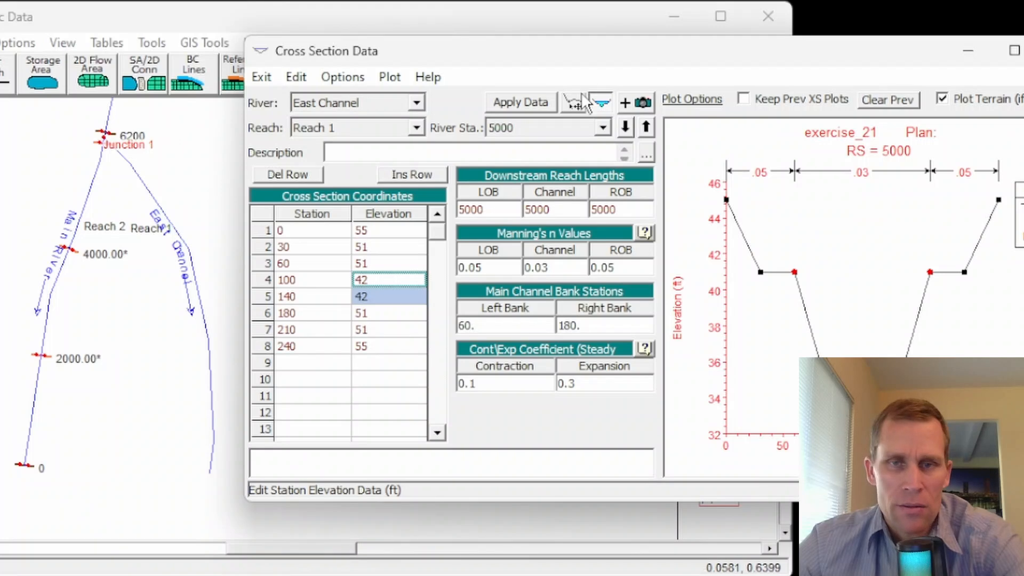
left_click(526, 100)
- Examine the channel bottom elevations of Main River Reach 1's cross section at river station 6200 for comparison with East Channel's upstream section
left_click(645, 127)
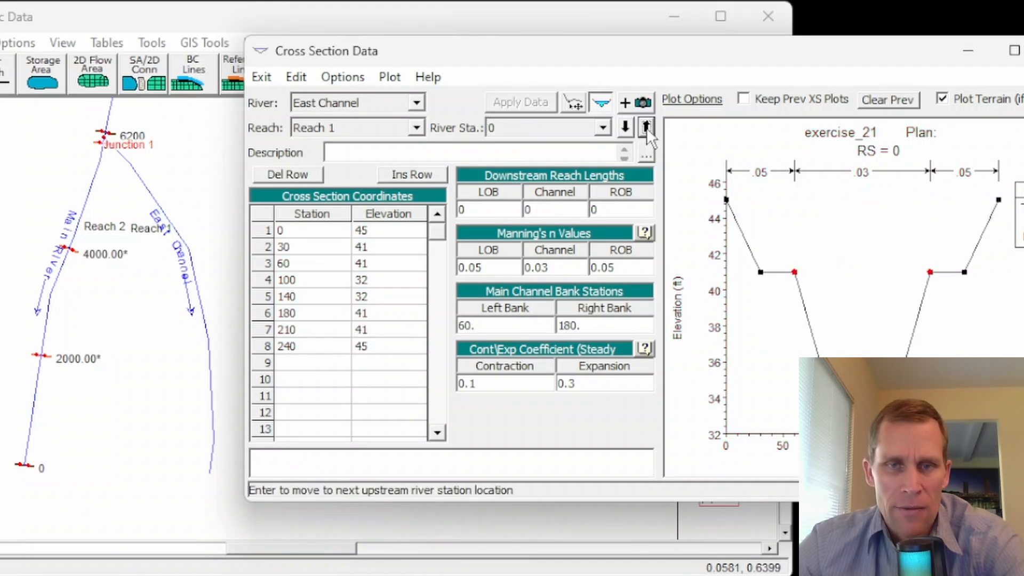
left_click(373, 104)
left_click(377, 122)
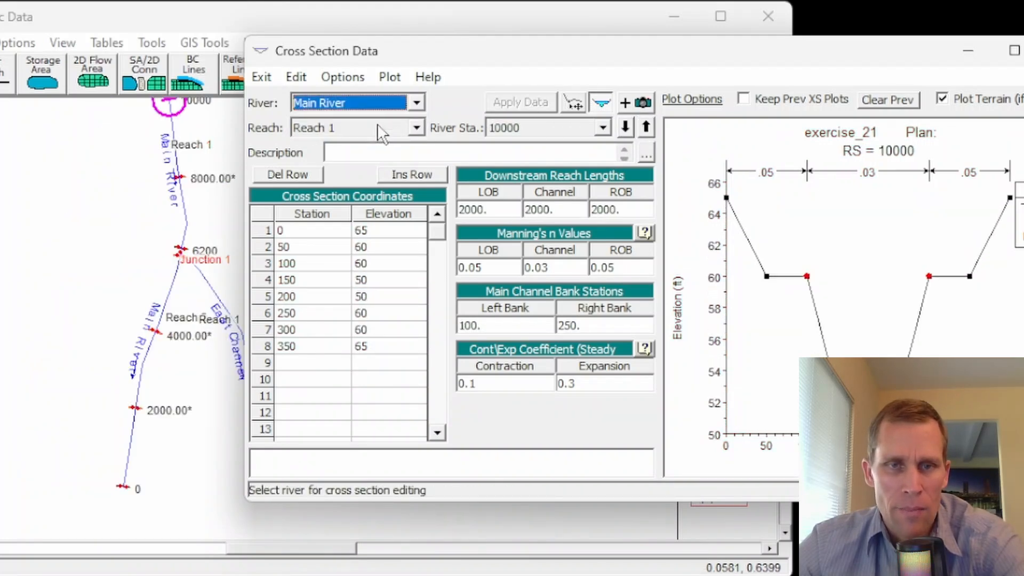
left_click(416, 128)
left_click(410, 142)
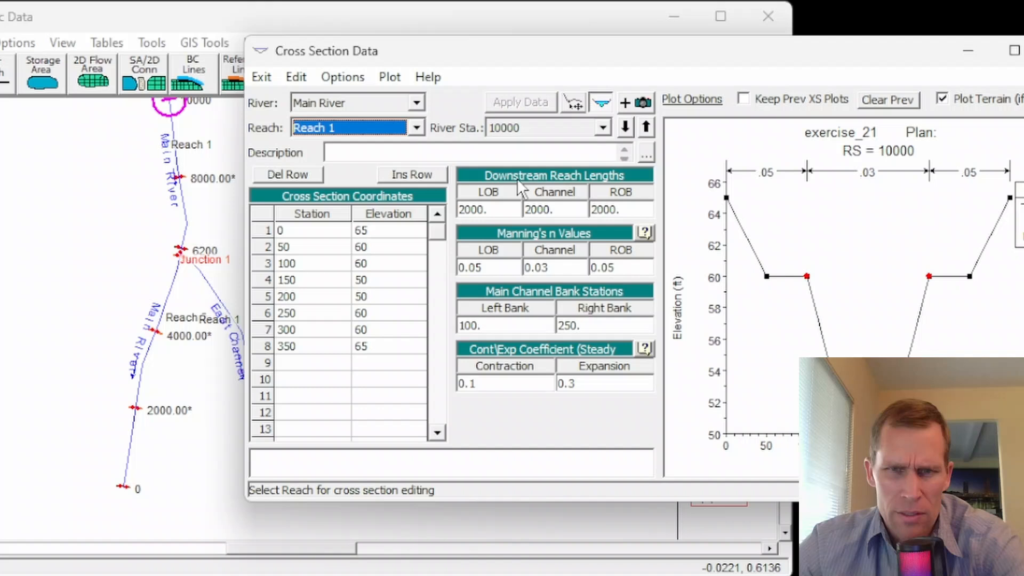
left_click(602, 127)
left_click(547, 170)
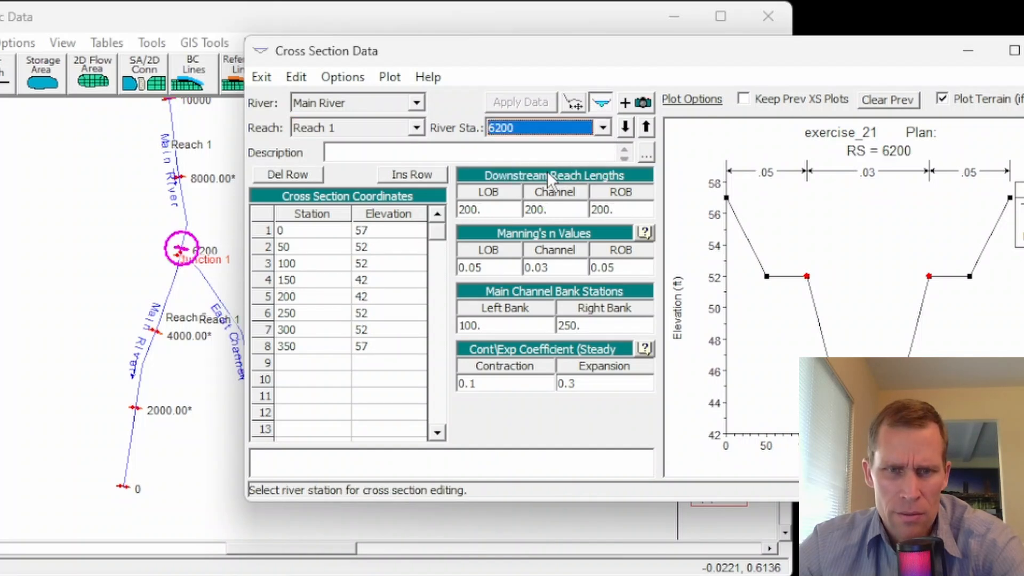
left_click_drag(366, 280, 376, 291)
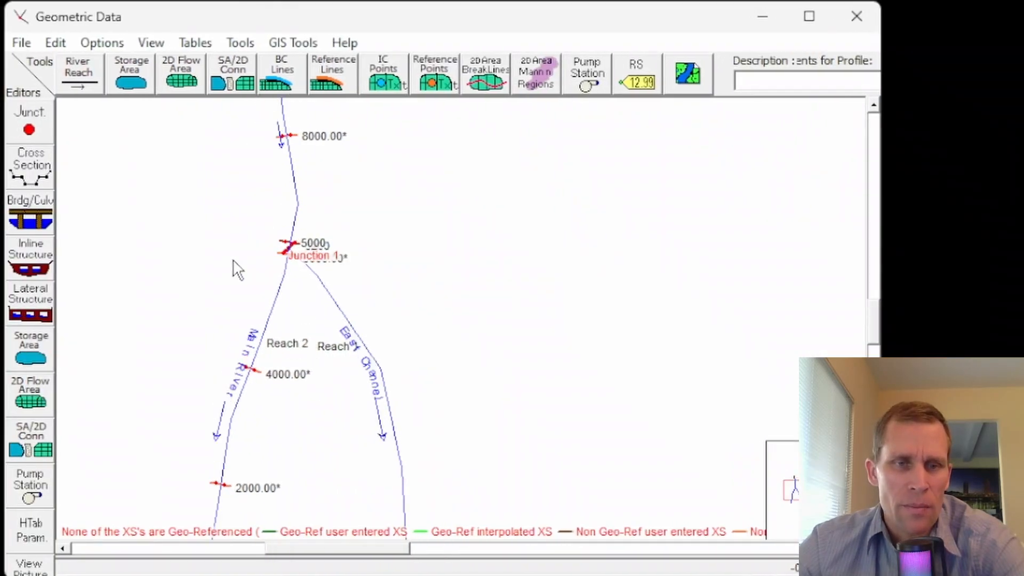
- Edit Junction 1 to use Force Equal WS Elevations as its unsteady flow computation mode and accept the junction data
scroll(347, 266, "up", 1)
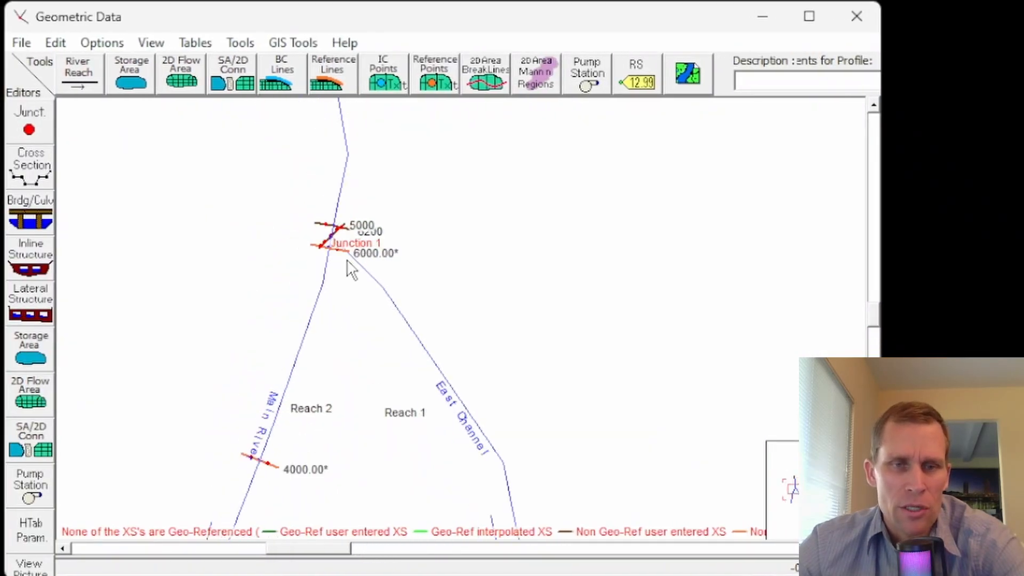
scroll(320, 223, "up", 1)
right_click(293, 176)
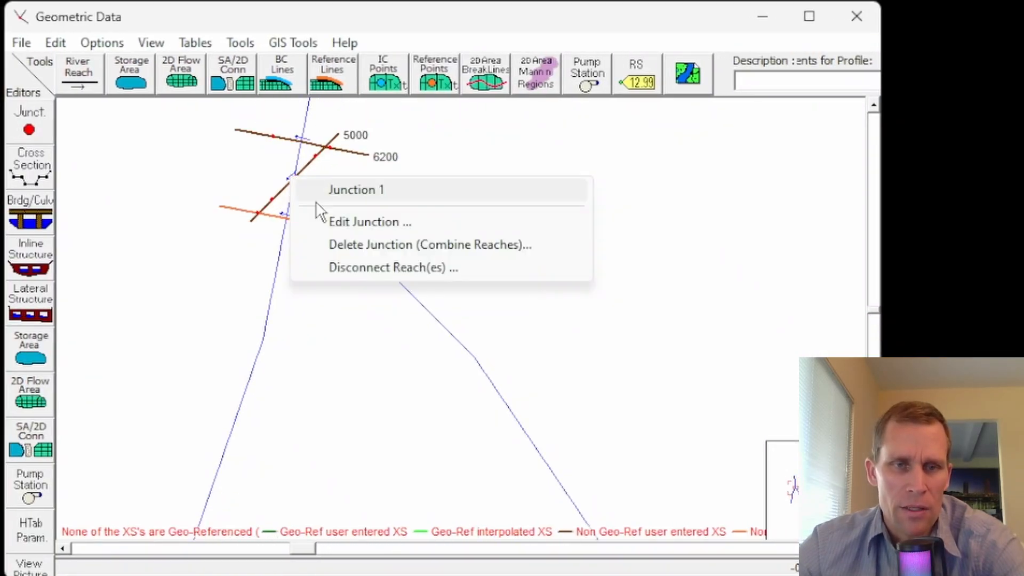
left_click(338, 221)
left_click_drag(701, 133, 789, 145)
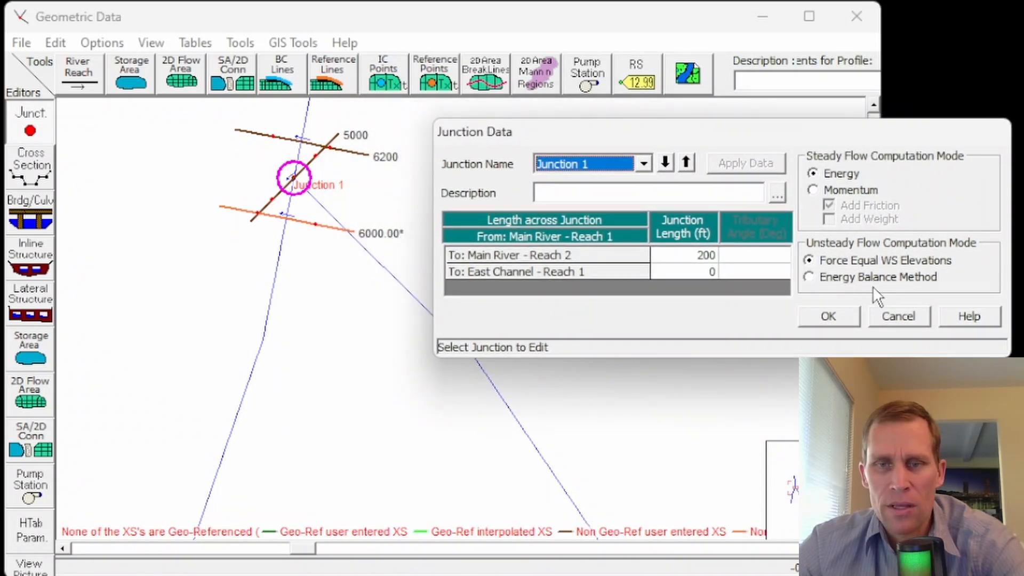
mouse_move(875, 265)
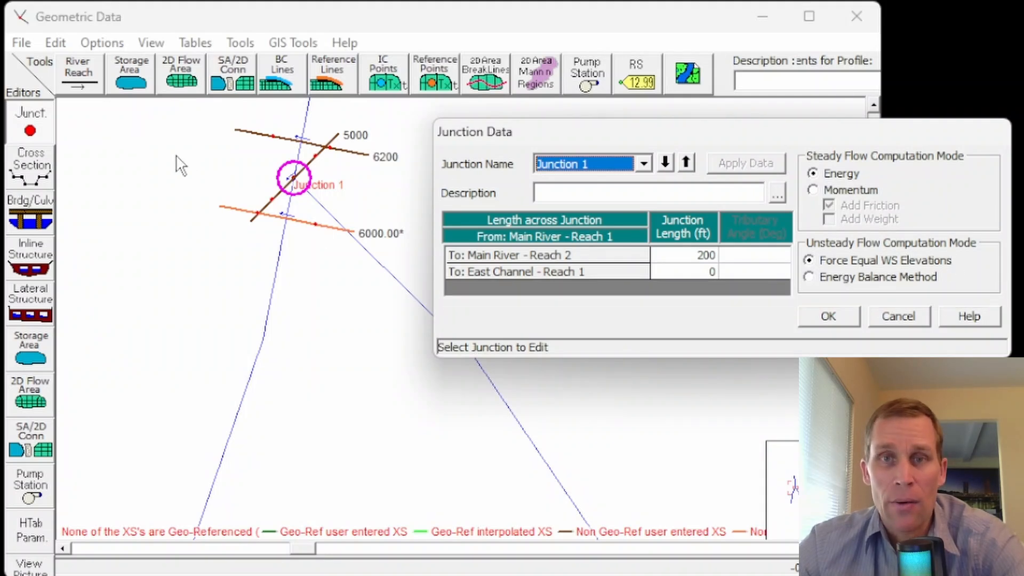
left_click(187, 205)
left_click(943, 261)
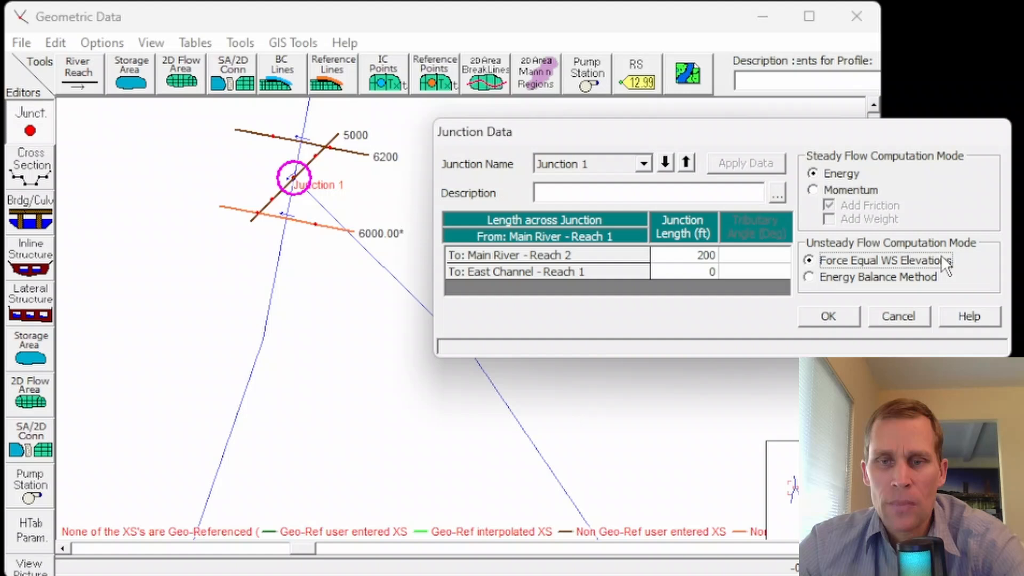
left_click(832, 318)
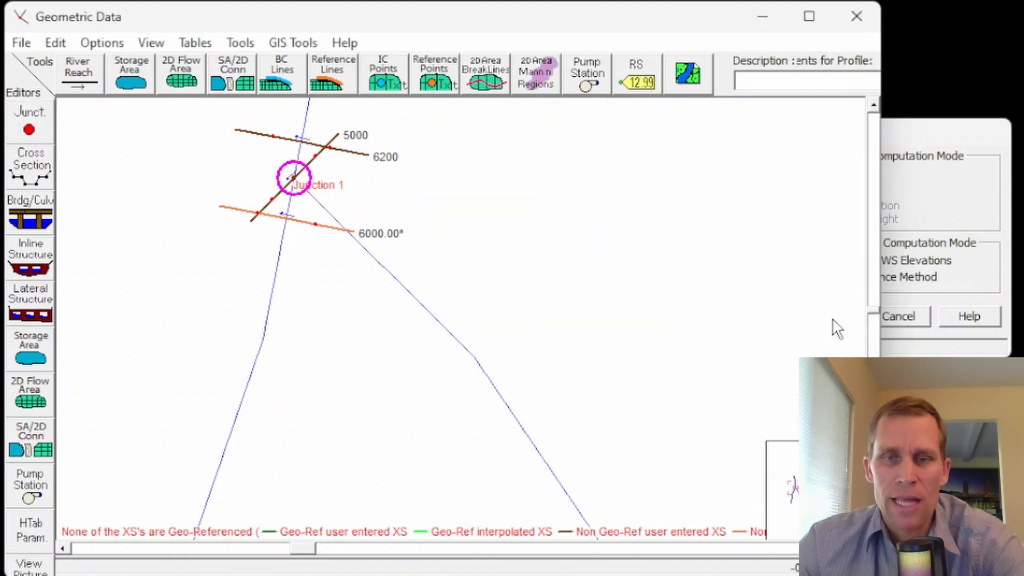
- Interpolate cross sections along East Channel Reach 1 for all river stations with a maximum distance of 1000 ft between sections
scroll(544, 205, "down", 4)
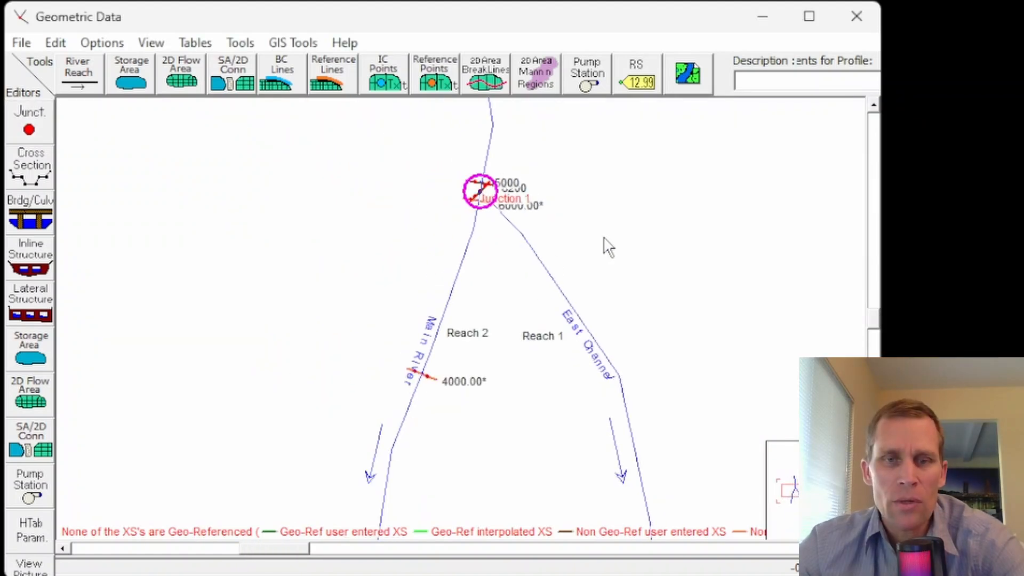
scroll(606, 245, "down", 3)
scroll(594, 245, "up", 2)
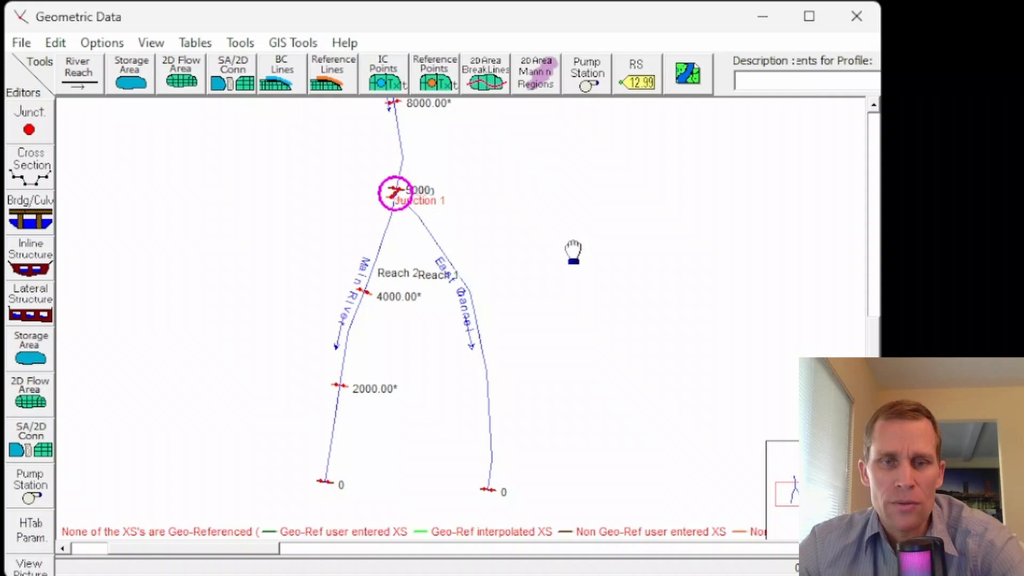
right_click(438, 255)
left_click(240, 43)
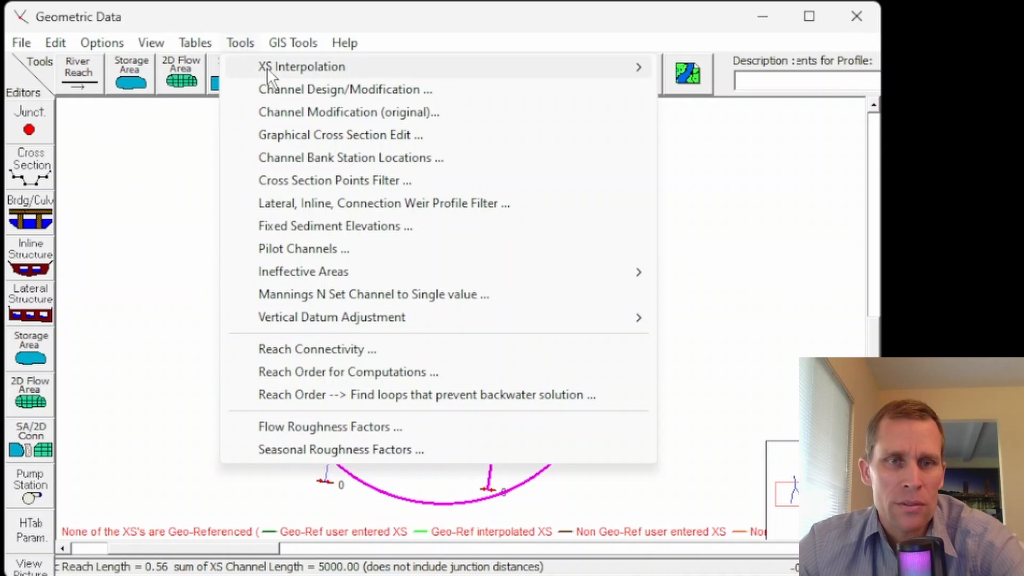
mouse_move(277, 66)
left_click(690, 66)
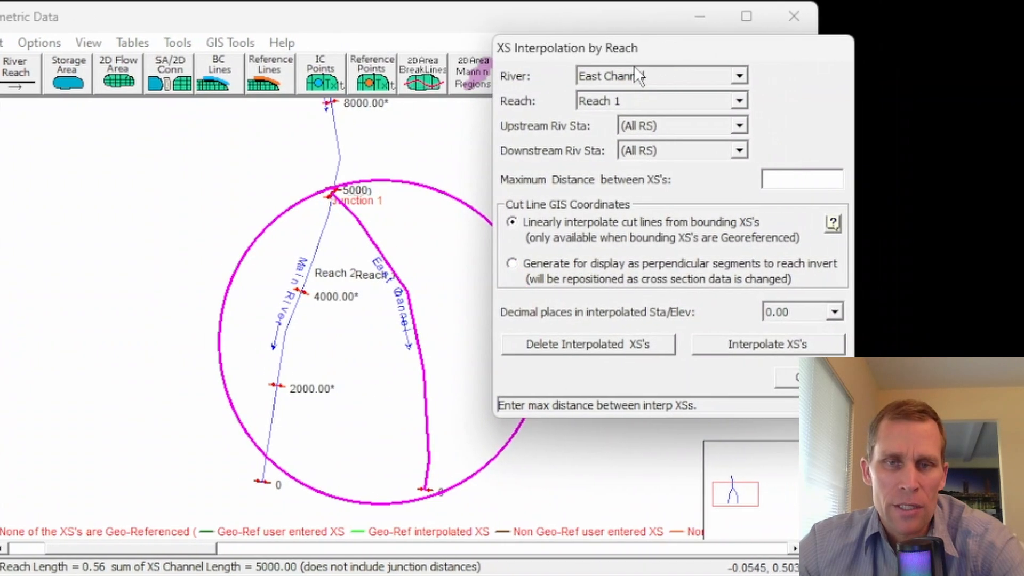
left_click(639, 80)
left_click(639, 81)
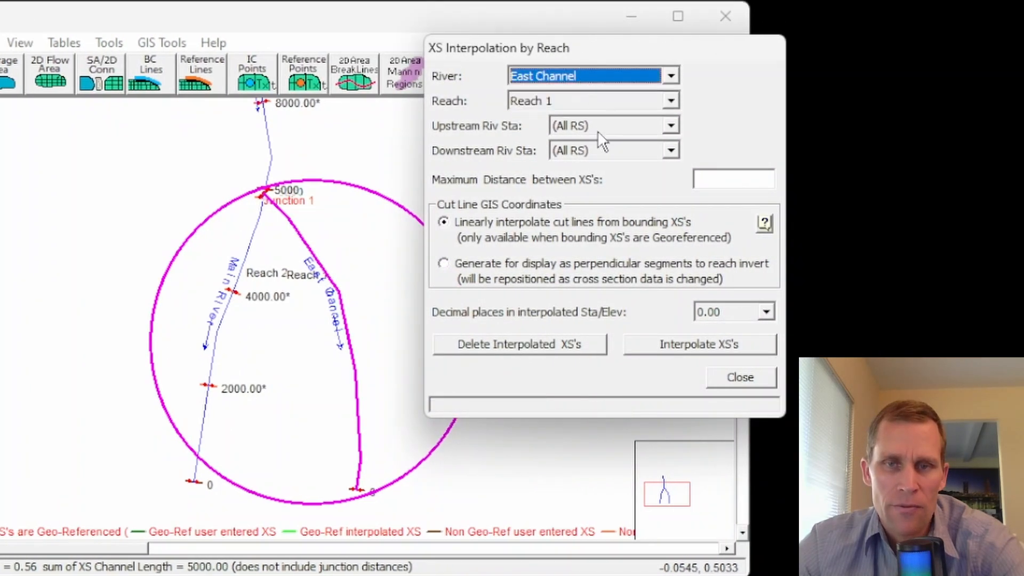
left_click(718, 182)
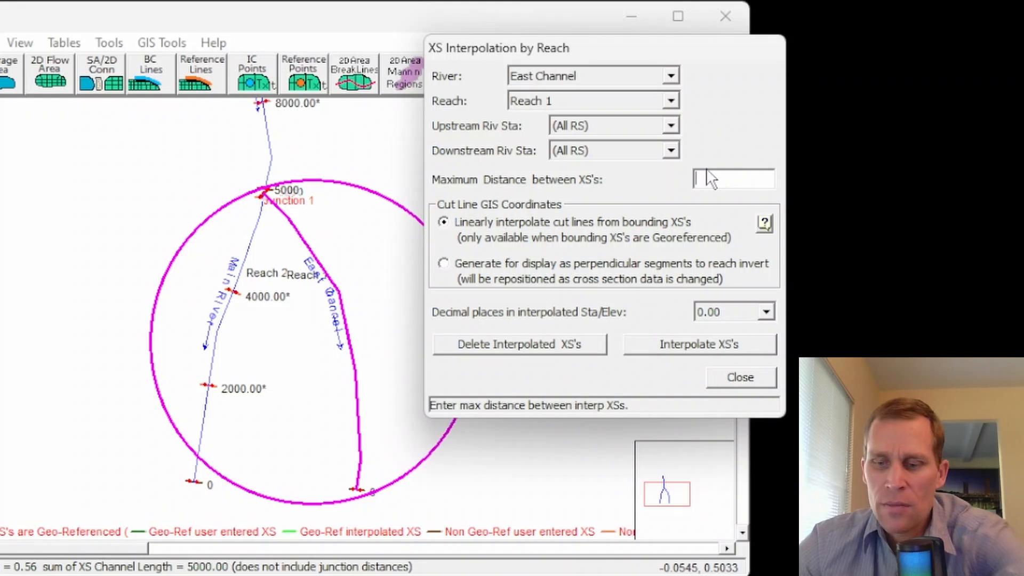
type("1000")
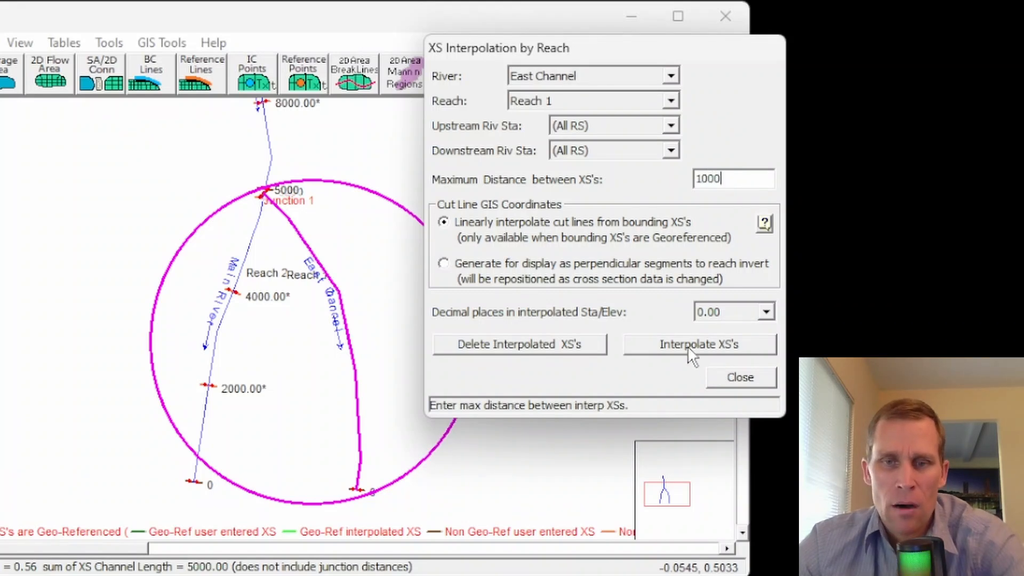
left_click(689, 341)
left_click(736, 375)
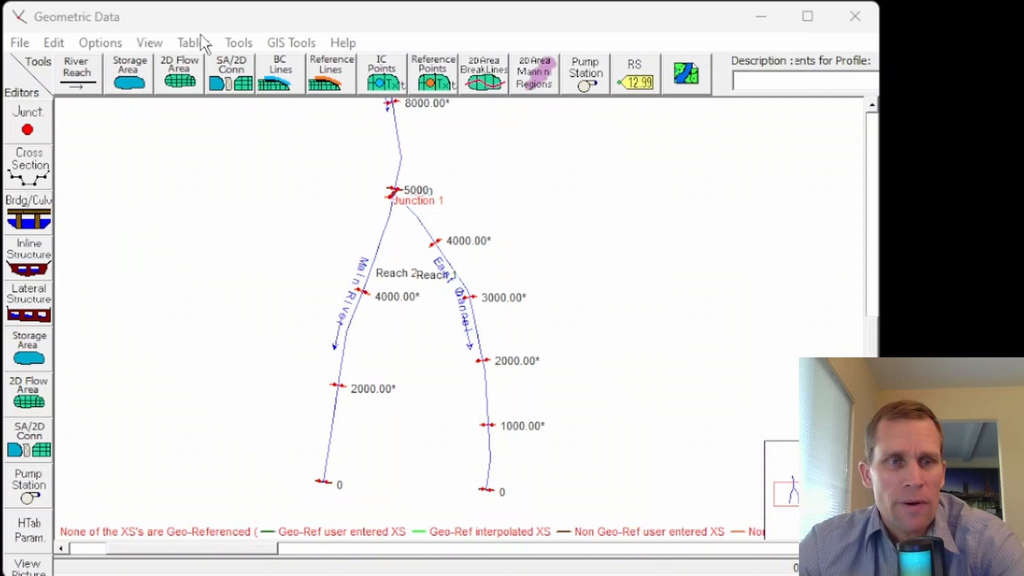
- Save the geometry data in the exercise_21 project folder with the title "no pump"
left_click(20, 43)
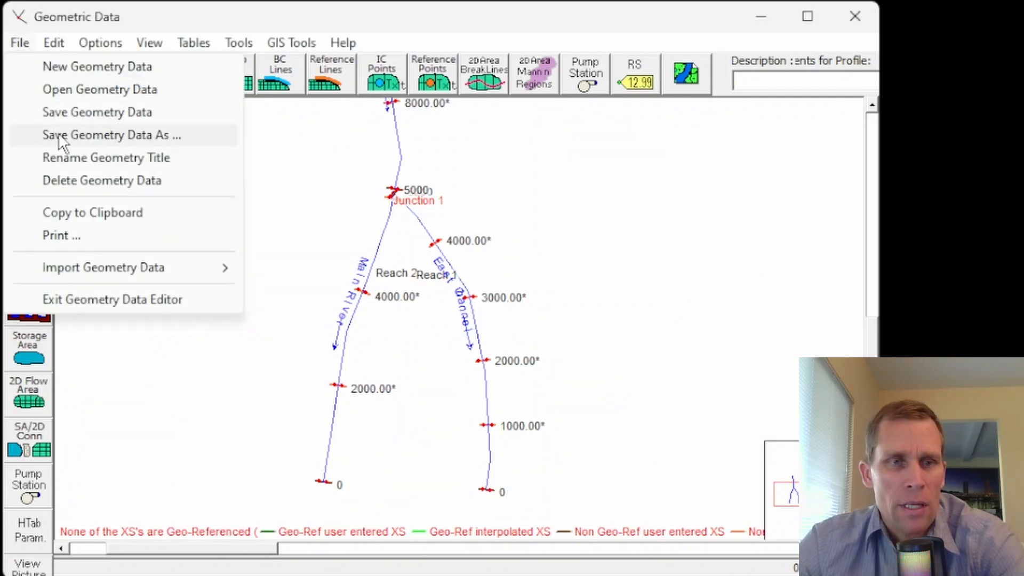
left_click(80, 119)
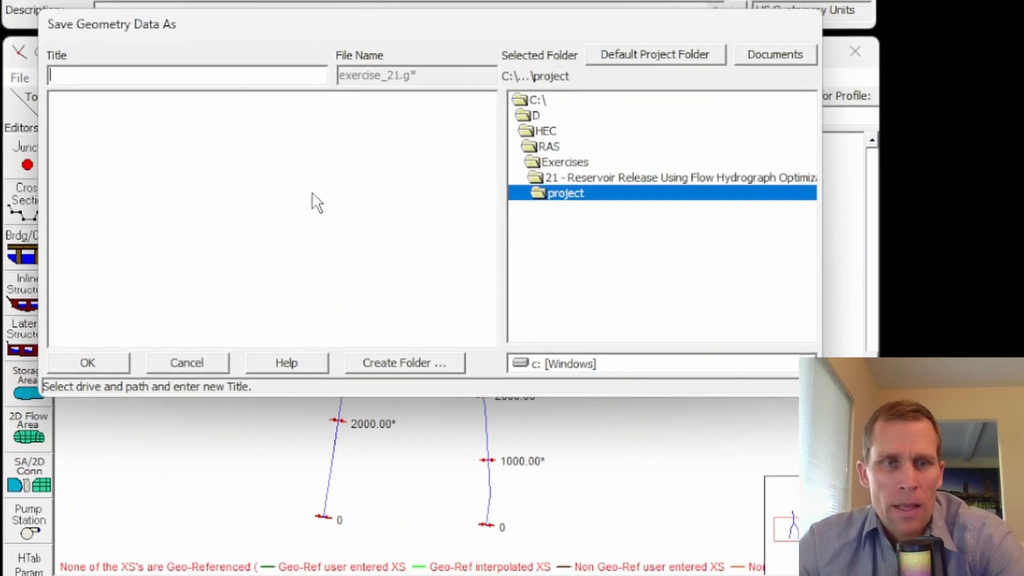
type("no pump")
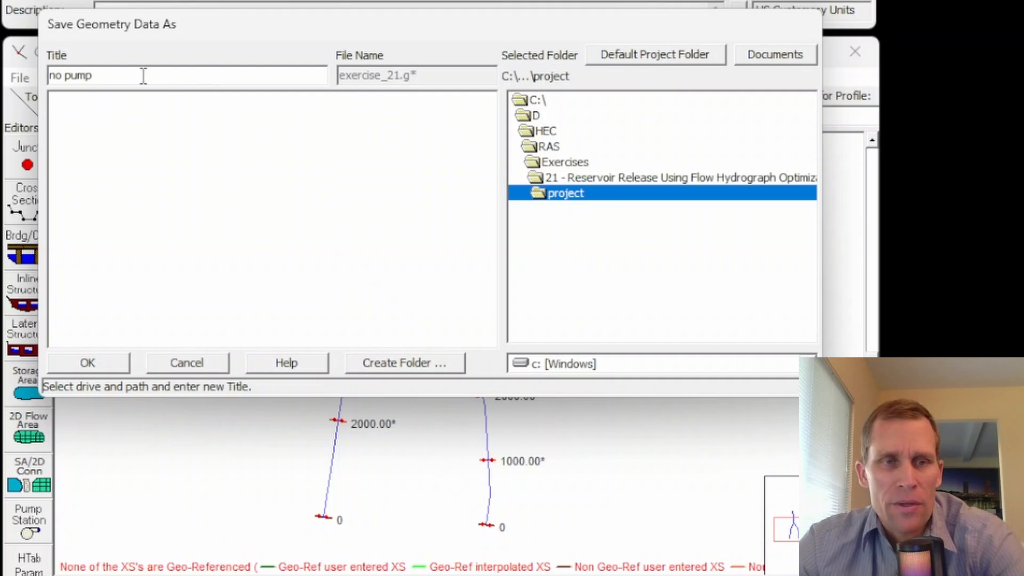
left_click_drag(142, 75, 29, 67)
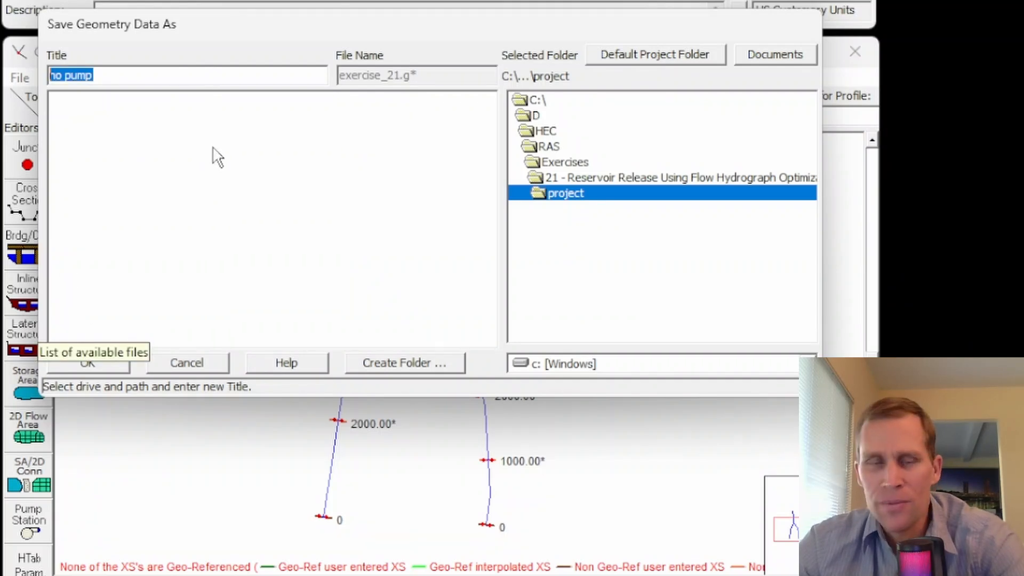
left_click(96, 362)
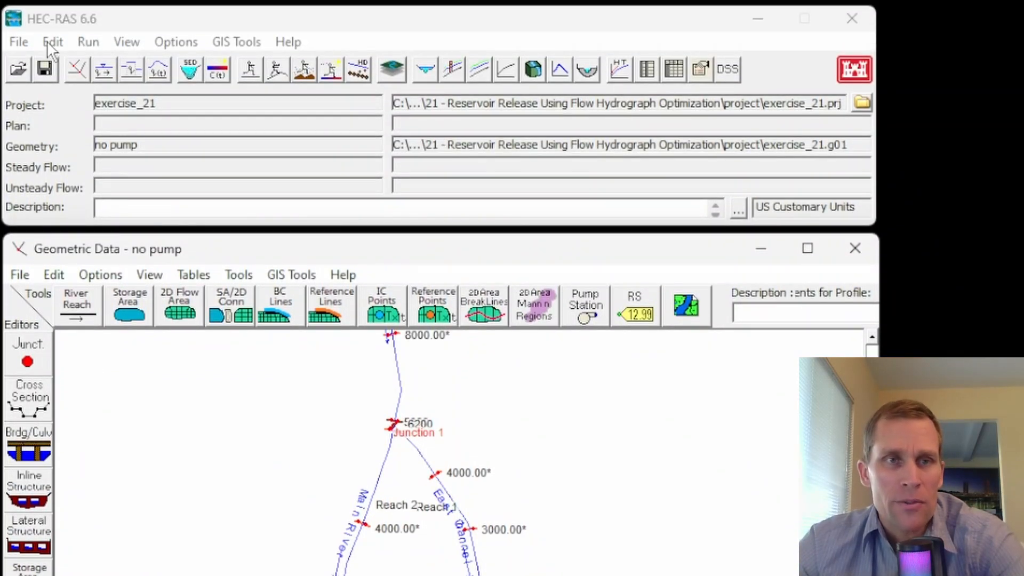
- Open the unsteady flow data and assign Main River Reach 2 station 0 a Normal Depth boundary with friction slope 0.002
left_click(47, 41)
left_click(94, 145)
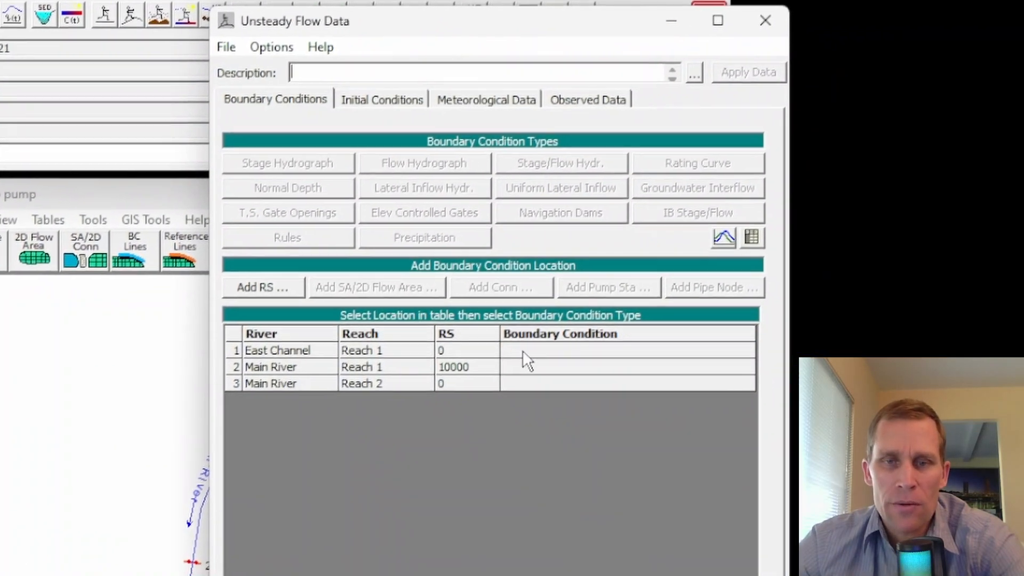
left_click(523, 351)
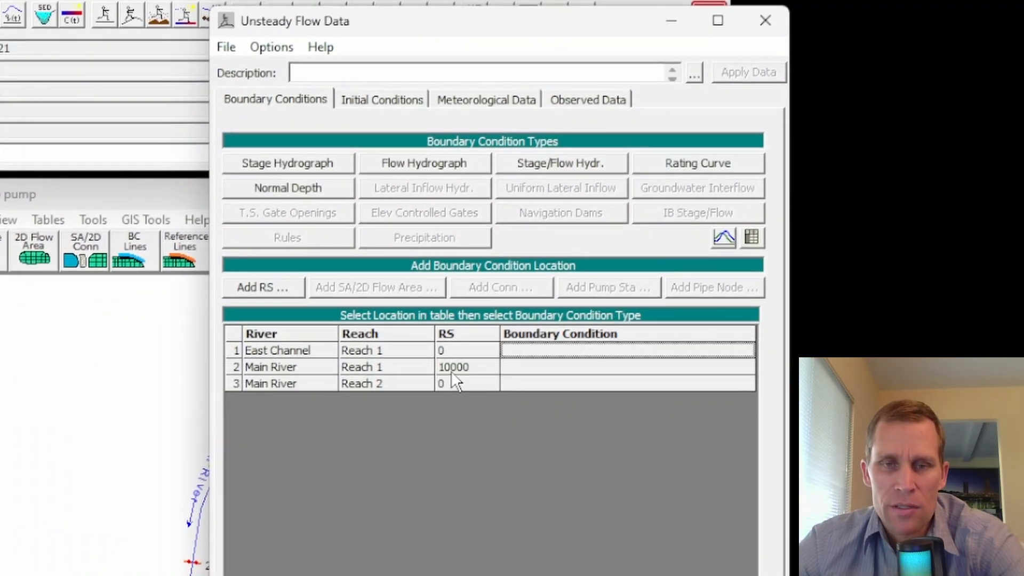
left_click(454, 386)
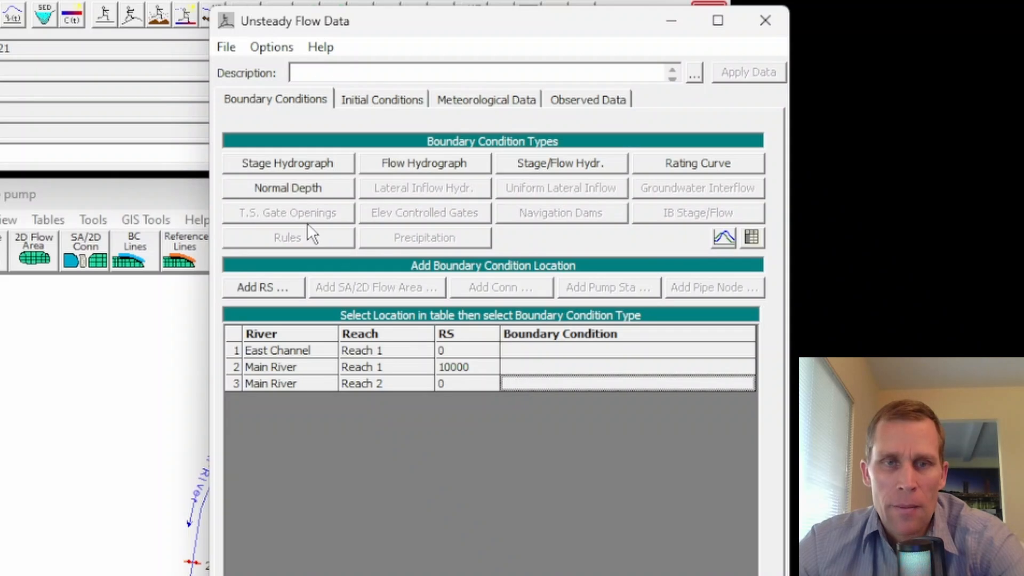
left_click(274, 189)
left_click(712, 380)
type("0")
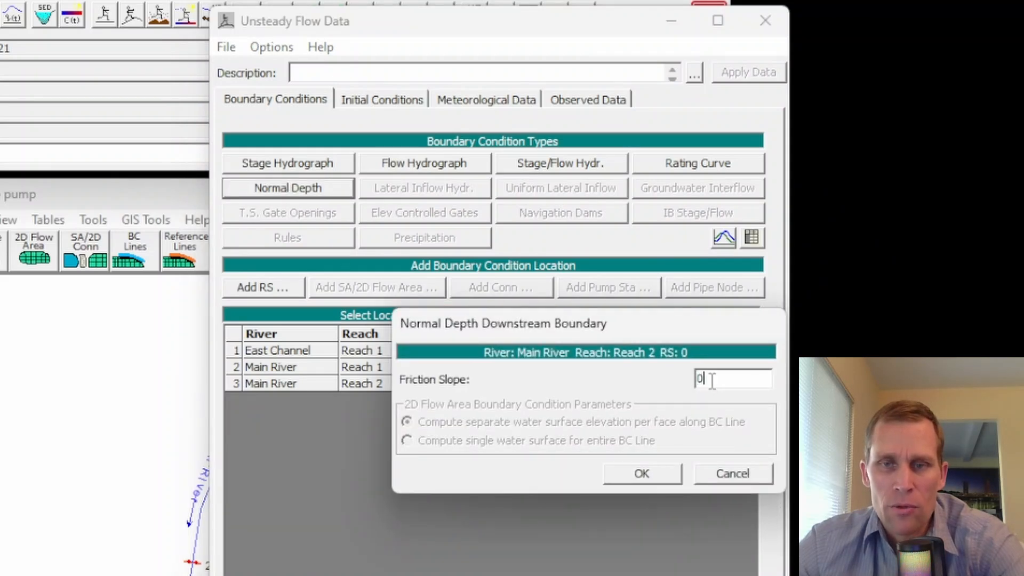
type(".002")
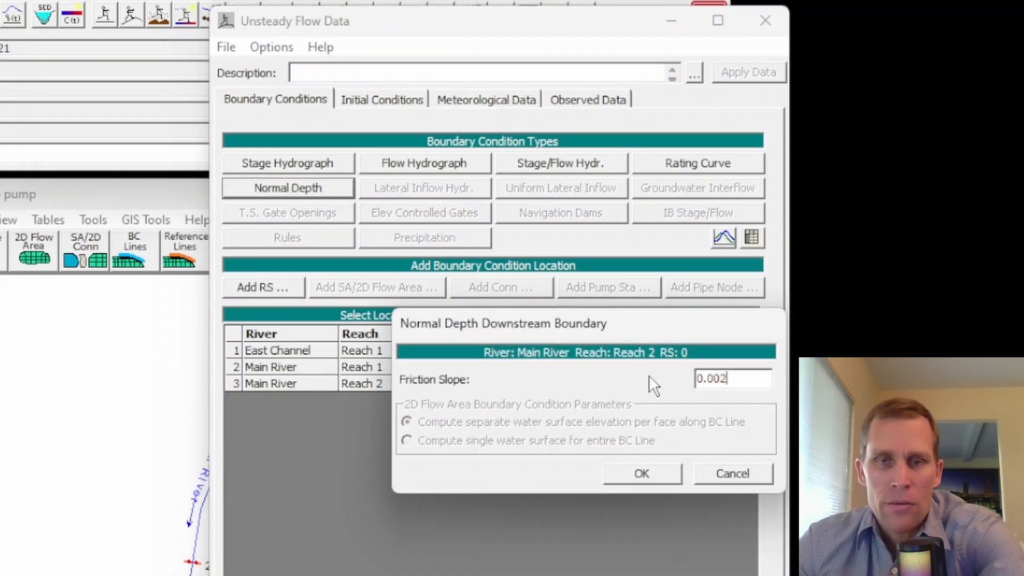
key("Return")
- Assign East Channel Reach 1 station 0 a Normal Depth boundary condition with a friction slope of 0.002
left_click(526, 350)
left_click(290, 189)
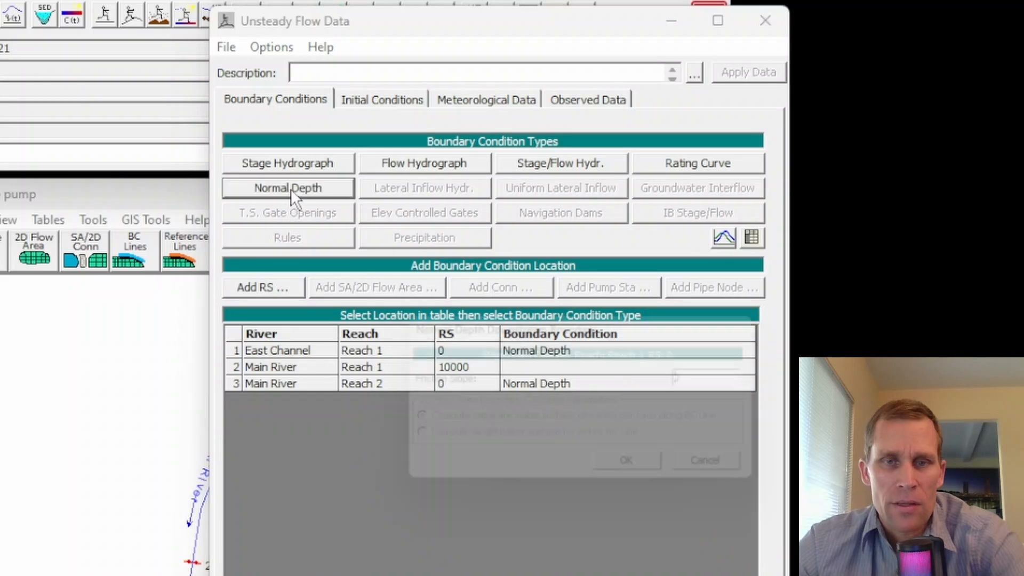
type("0.002")
double_click(750, 378)
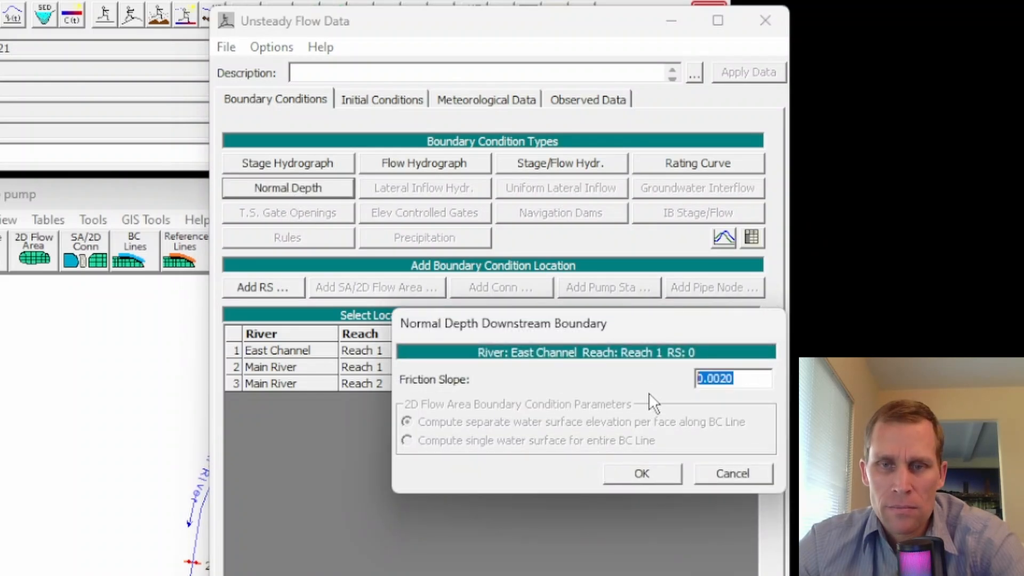
type("0.002")
left_click(653, 472)
- Select the boundary location at Main River Reach 1 station 10000 and examine the reach's upstream end in the geometry schematic
left_click(533, 366)
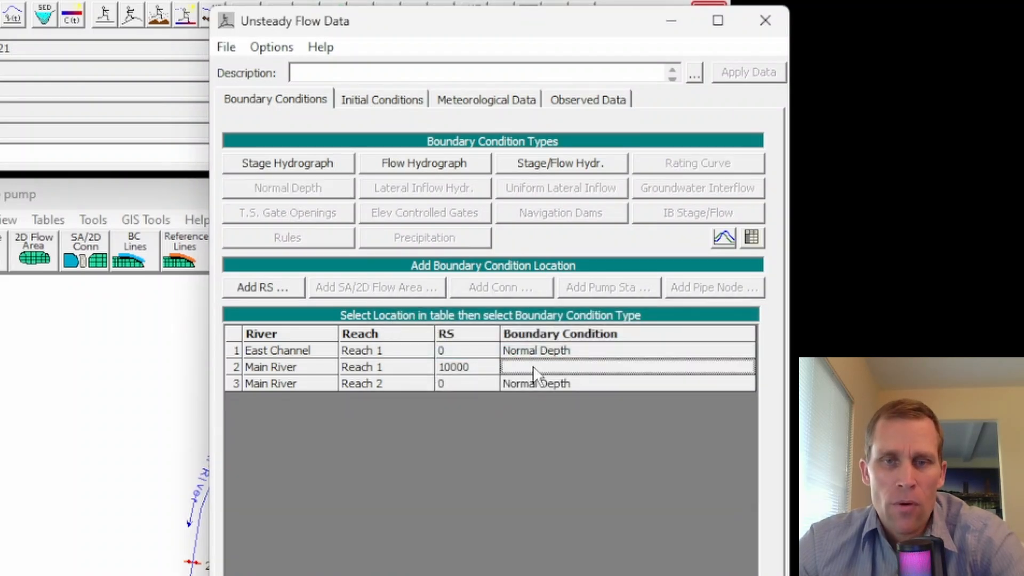
left_click_drag(376, 26, 600, 25)
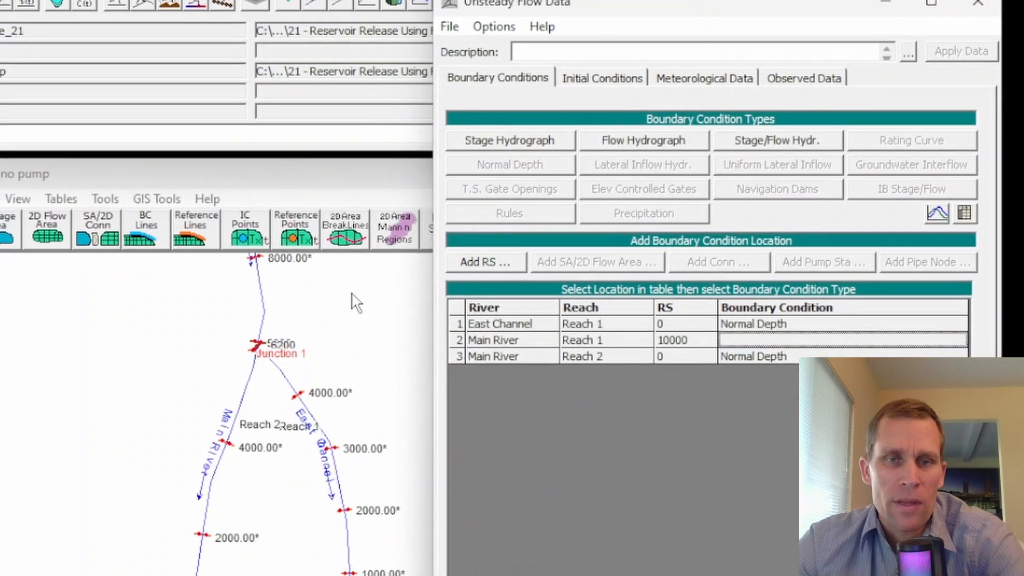
left_click(336, 349)
scroll(333, 363, "down", 2)
left_click_drag(356, 293, 146, 366)
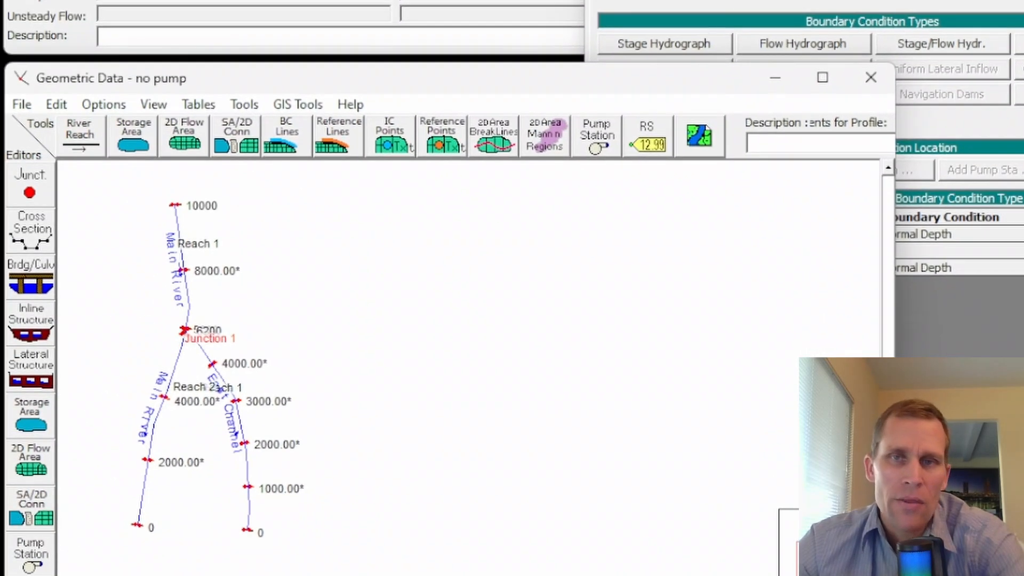
left_click_drag(709, 1, 467, 10)
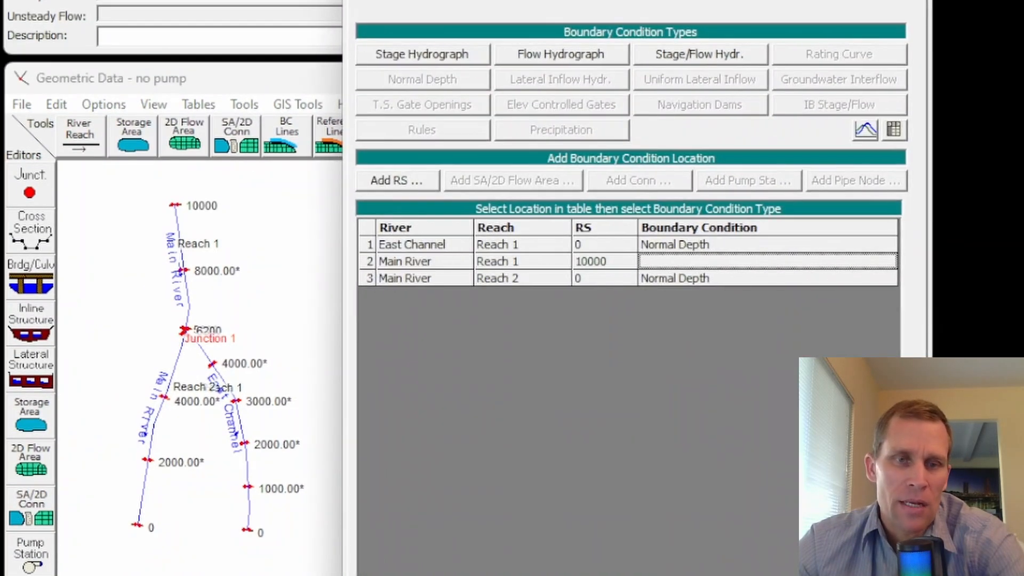
left_click(205, 202)
scroll(204, 206, "up", 4)
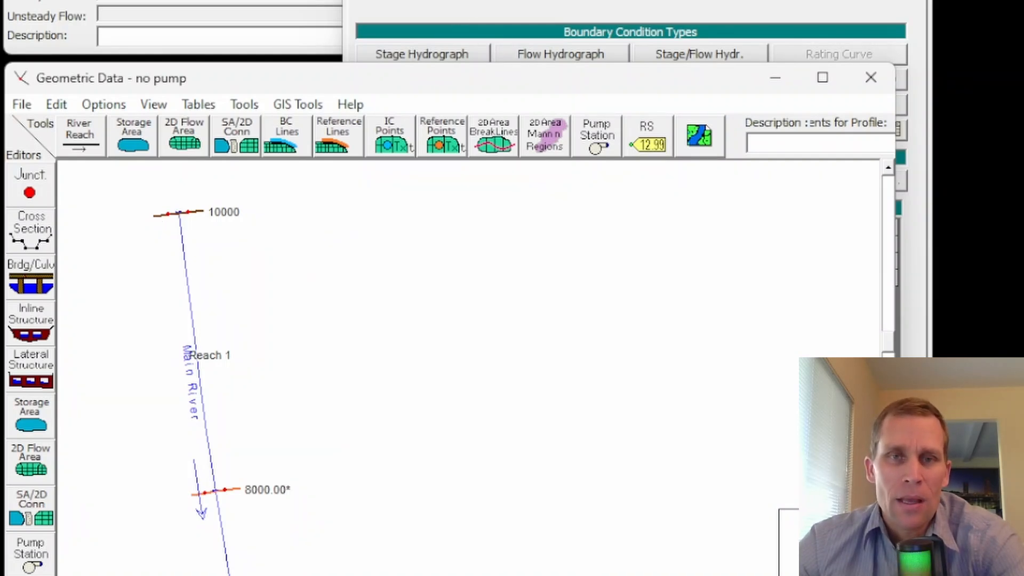
left_click(440, 46)
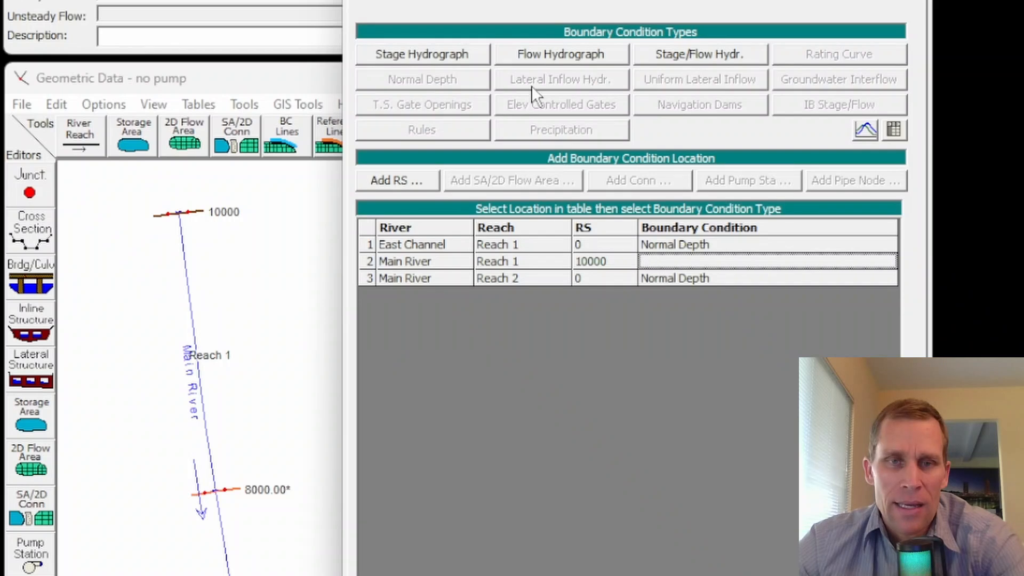
- Create a Flow Hydrograph for Main River Reach 1 station 10000 with flows of 1000 cfs at hours 0 and 3
left_click(520, 61)
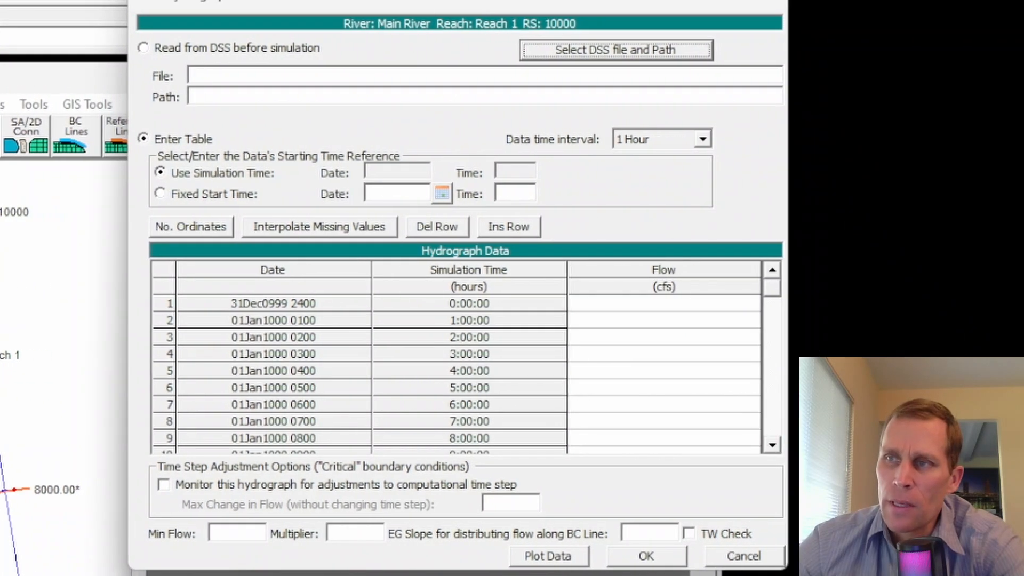
left_click(623, 305)
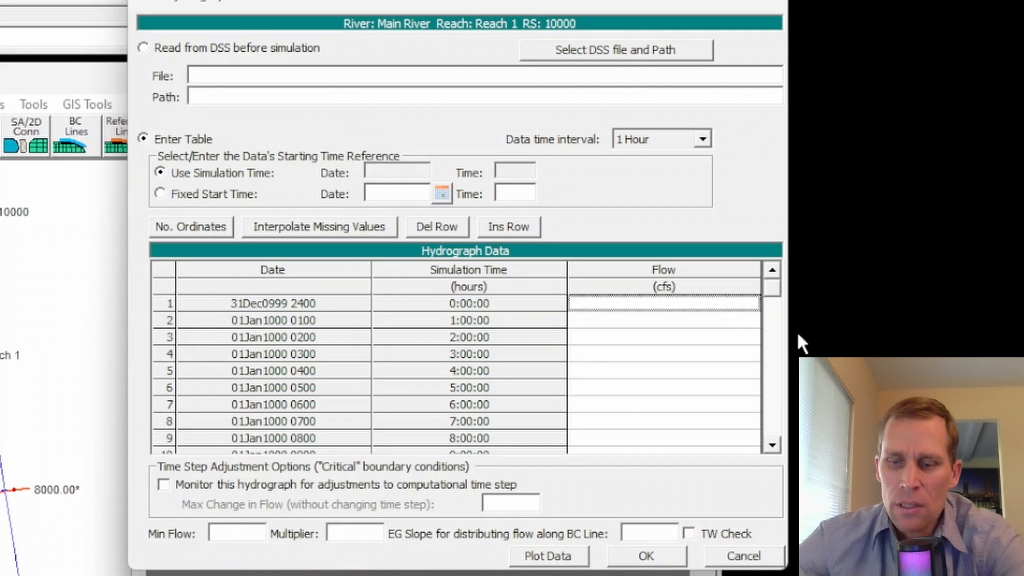
type("1000")
key("Down")
key("Down")
key("Down")
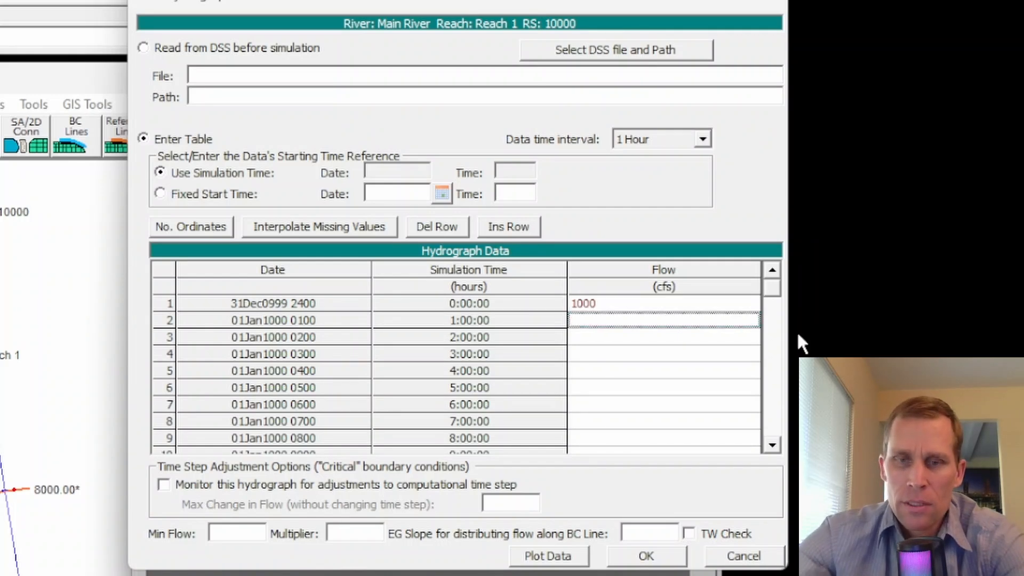
type("100")
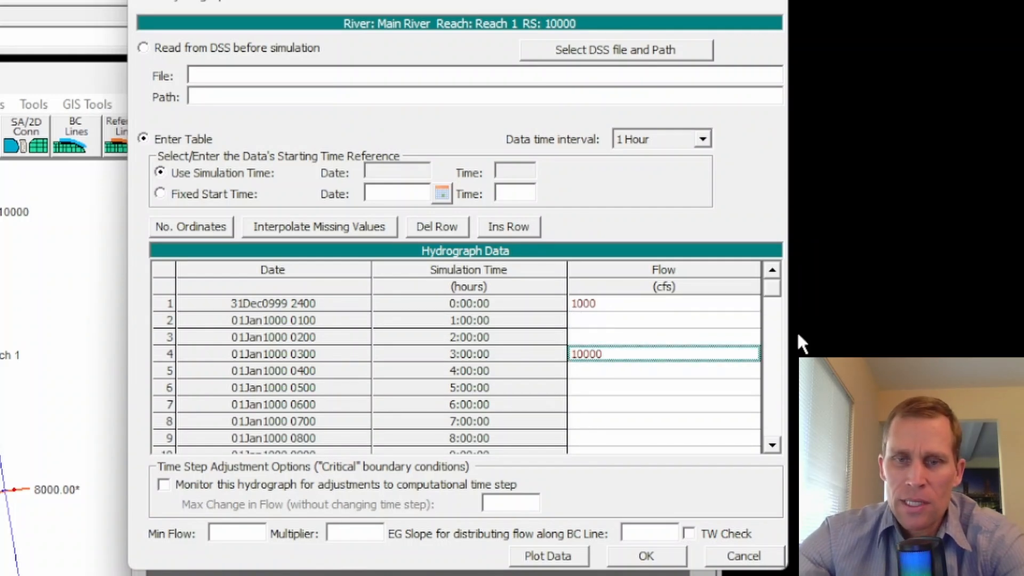
type("00")
key("BackSpace")
key("Down")
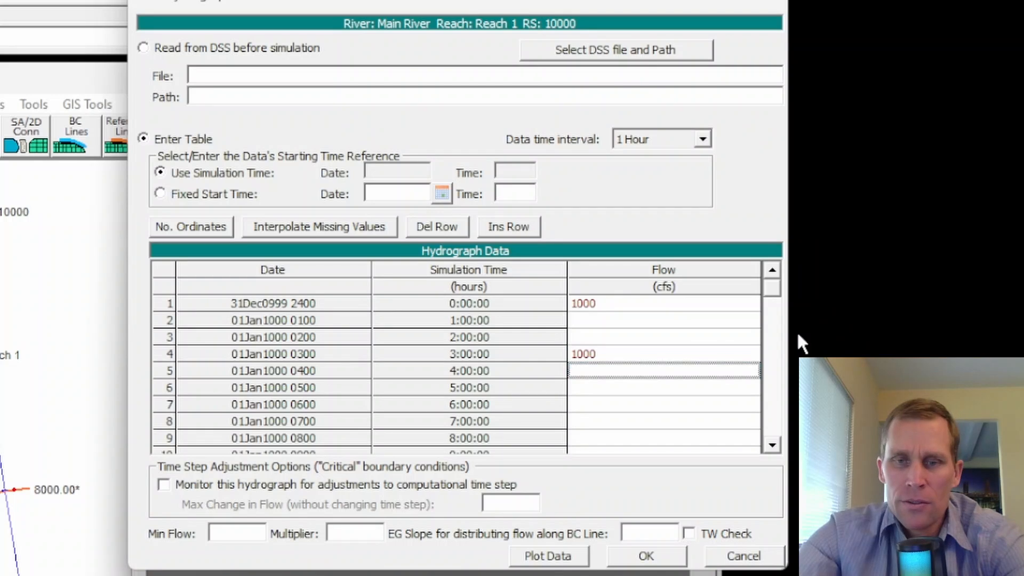
- Set the hydrograph flow at simulation hour 12 to 10000 cfs and review the entries from the start of the table
key("Down")
key("Down")
key("Down")
key("Down")
key("Down")
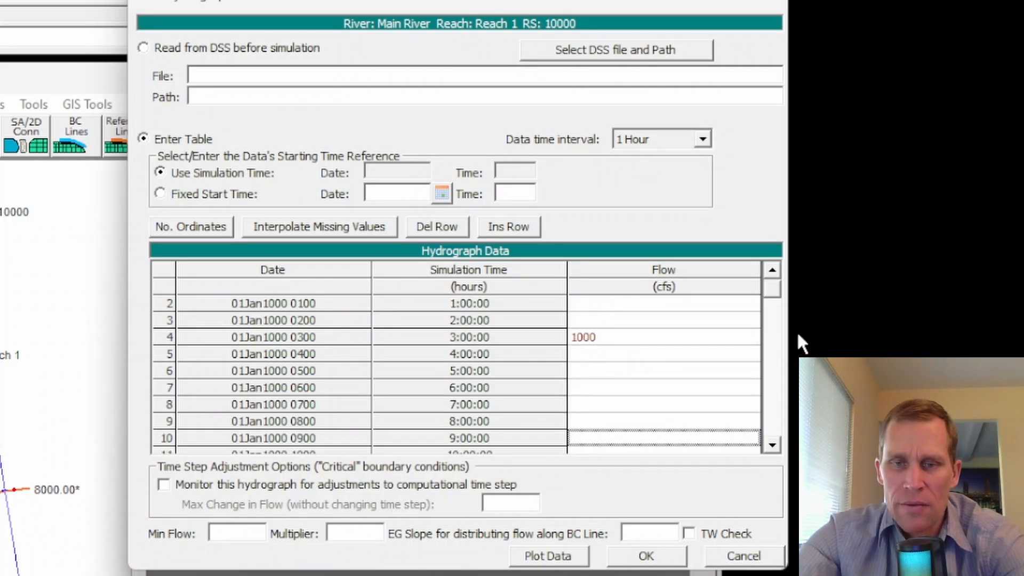
key("Down")
key("Down")
key("Down")
type("1")
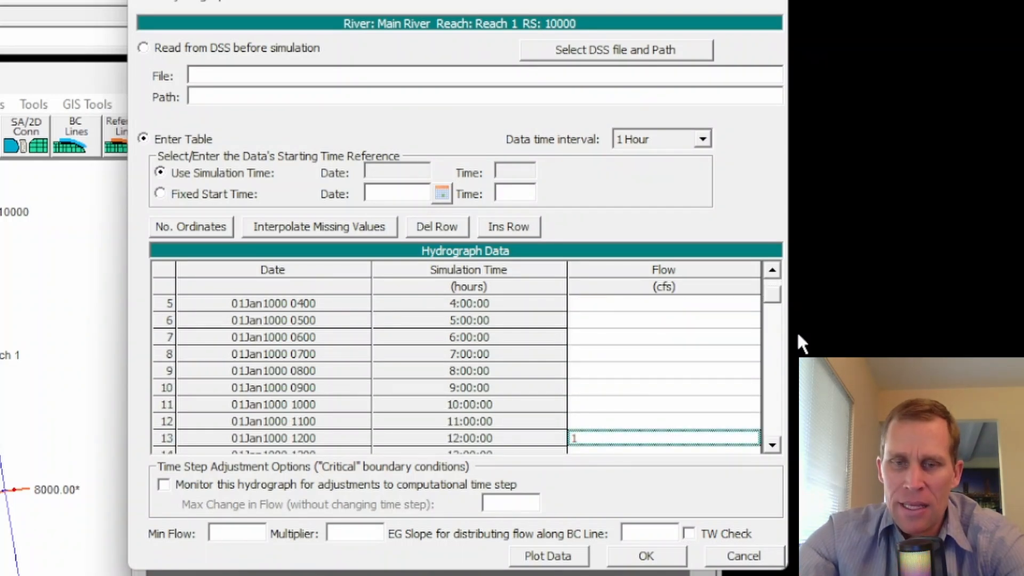
type("0000")
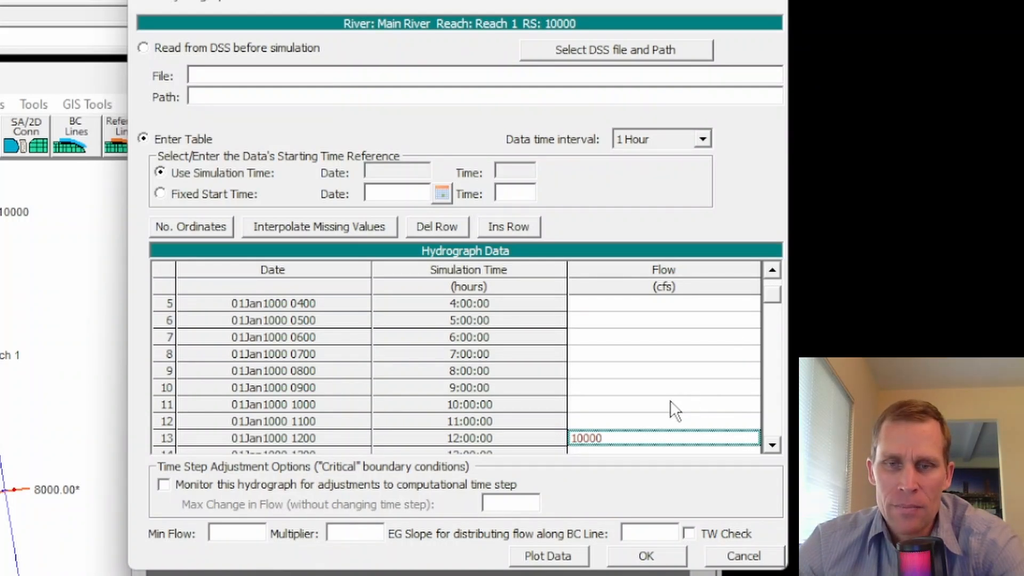
scroll(670, 400, "up", 2)
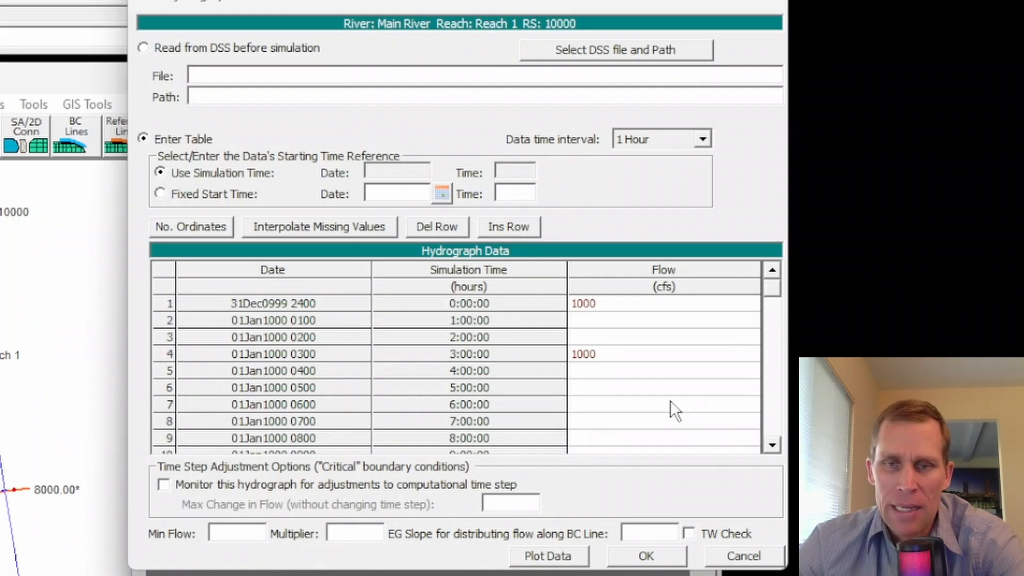
- Interpolate the missing hydrograph flows between simulation hours 0 and 12 and review the filled rows
left_click(316, 230)
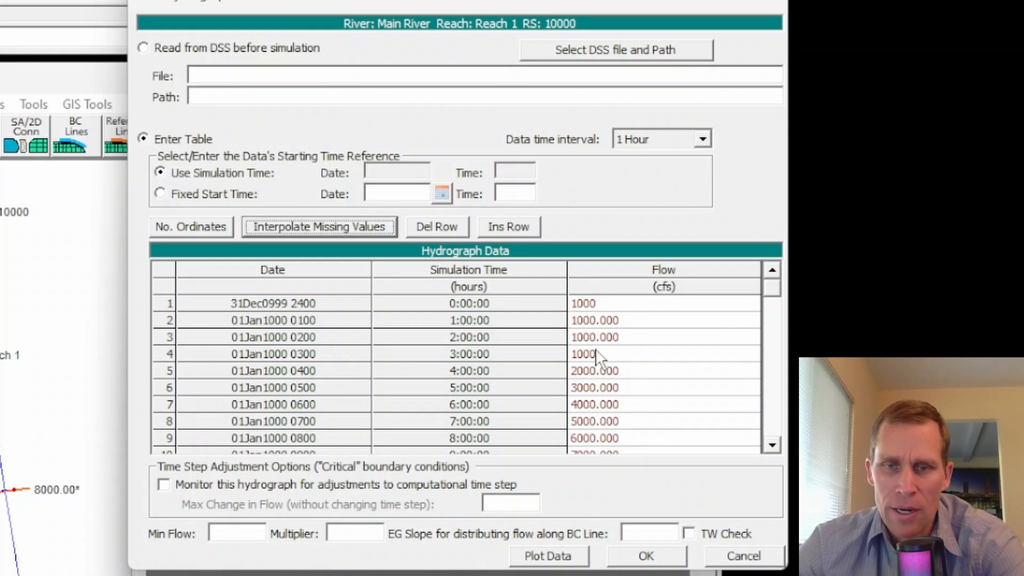
left_click(597, 370)
scroll(599, 372, "down", 4)
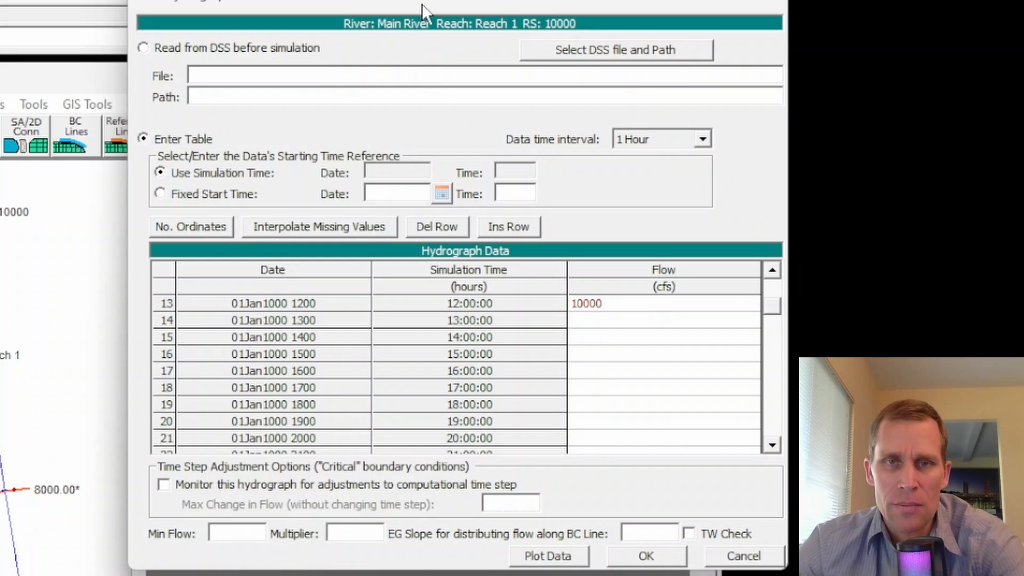
- Set the hydrograph flow at simulation hour 74 to 10000 cfs and interpolate the missing values up to that hour
scroll(635, 354, "down", 12)
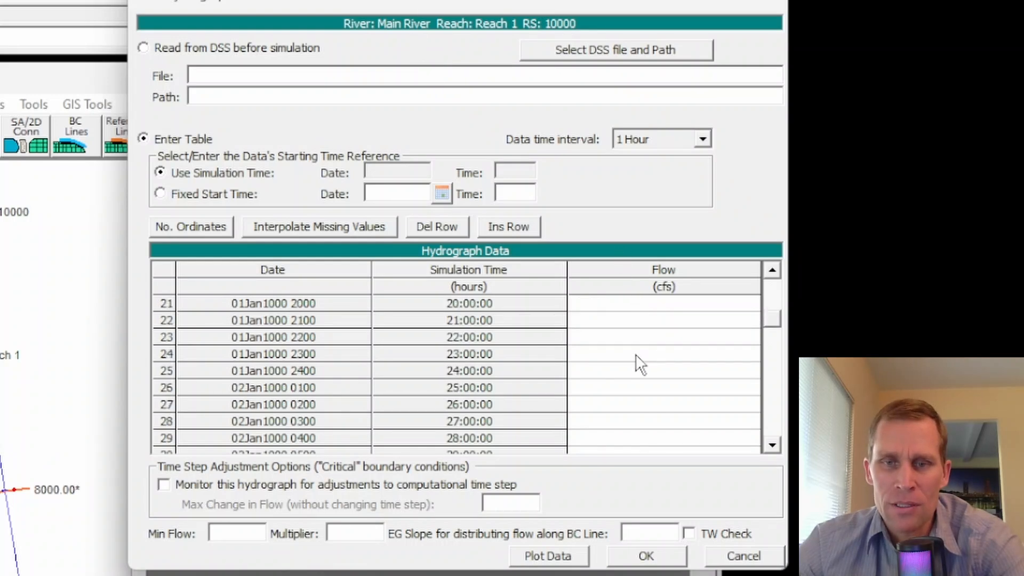
scroll(631, 352, "down", 8)
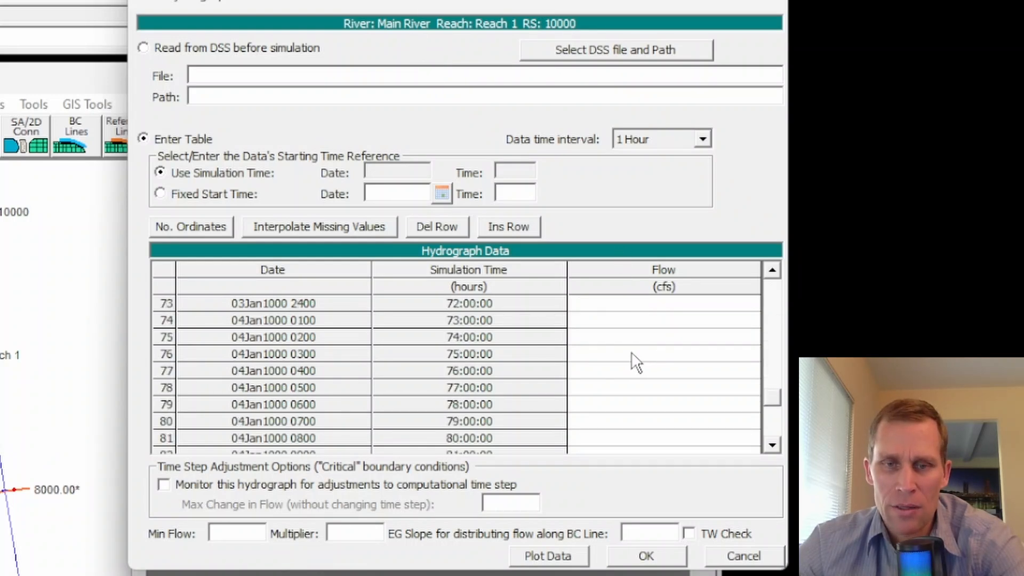
scroll(629, 352, "up", 1)
left_click(596, 400)
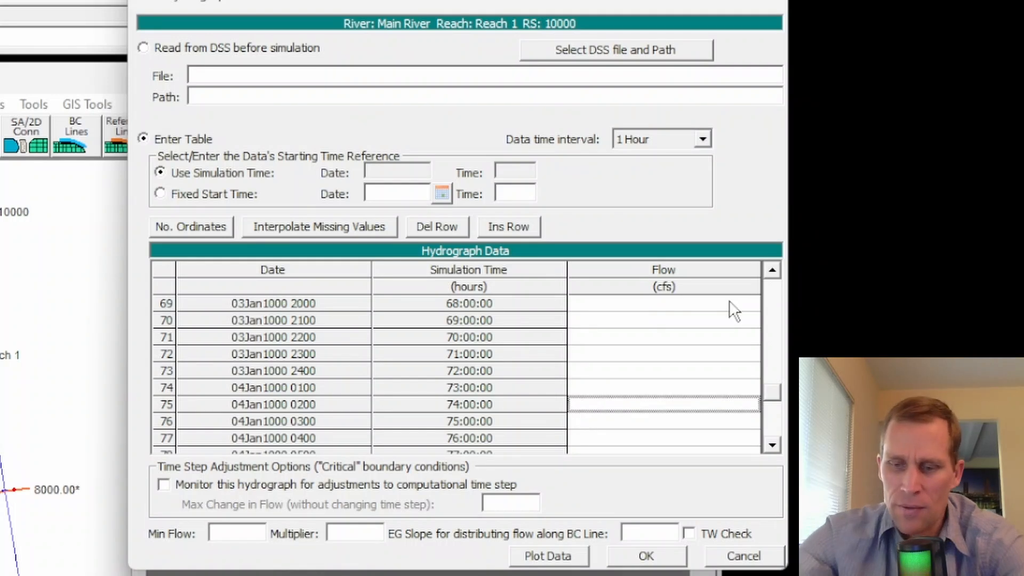
type("10000")
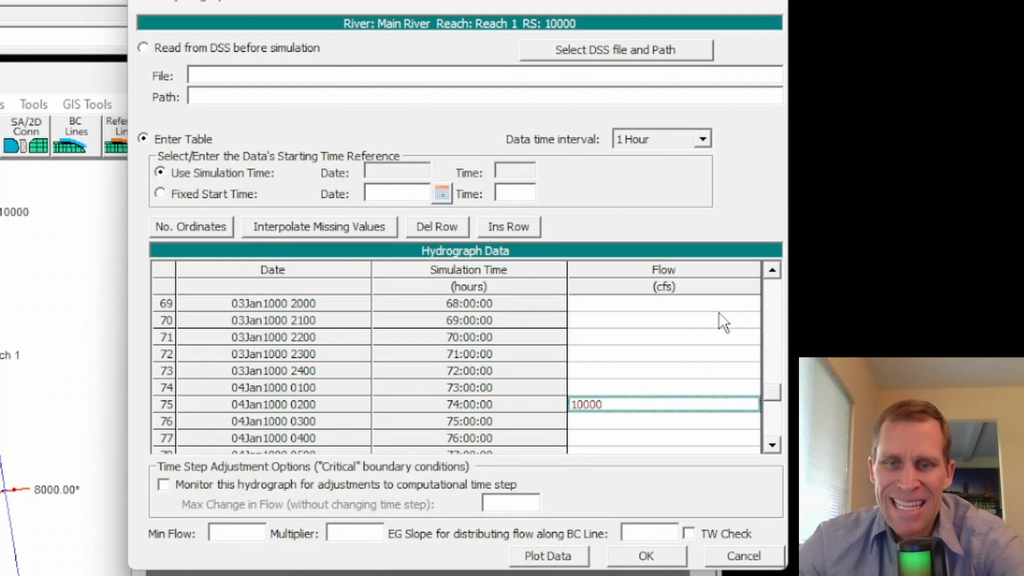
left_click_drag(714, 318, 677, 333)
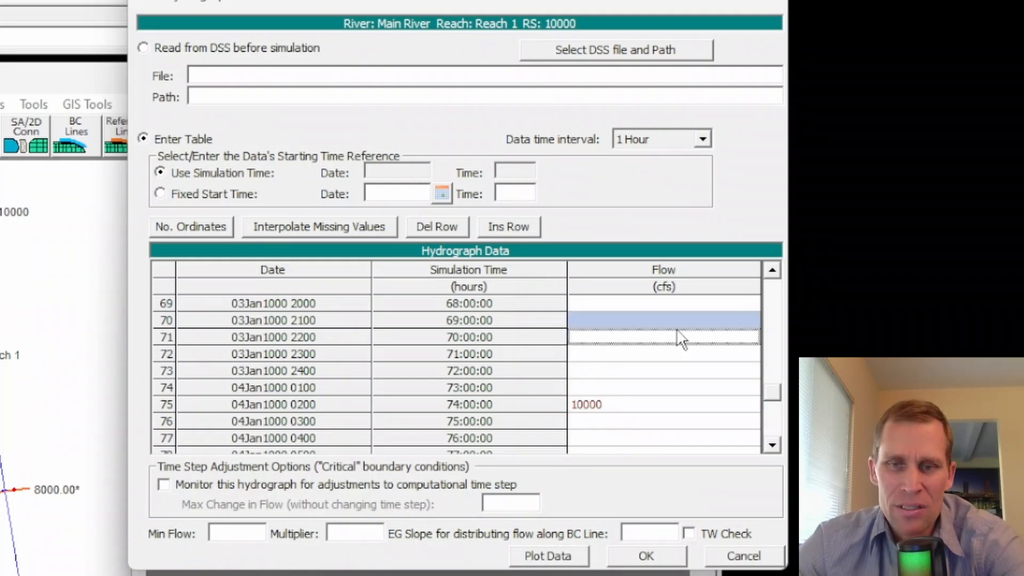
left_click(632, 373)
left_click(346, 228)
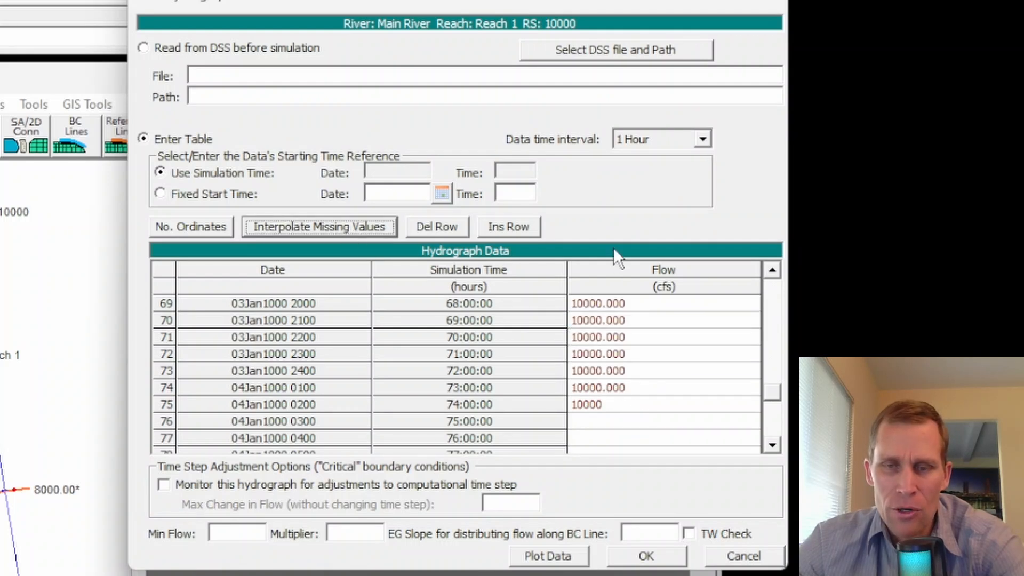
- Review the start of the flow table and plot the Main River flow hydrograph to check its shape
left_click_drag(774, 389, 771, 274)
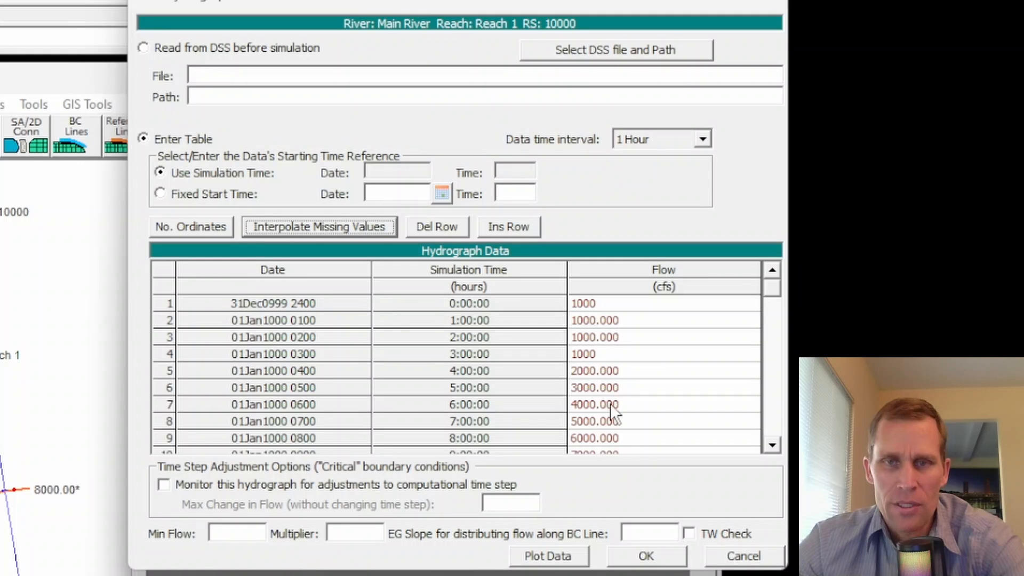
left_click(550, 556)
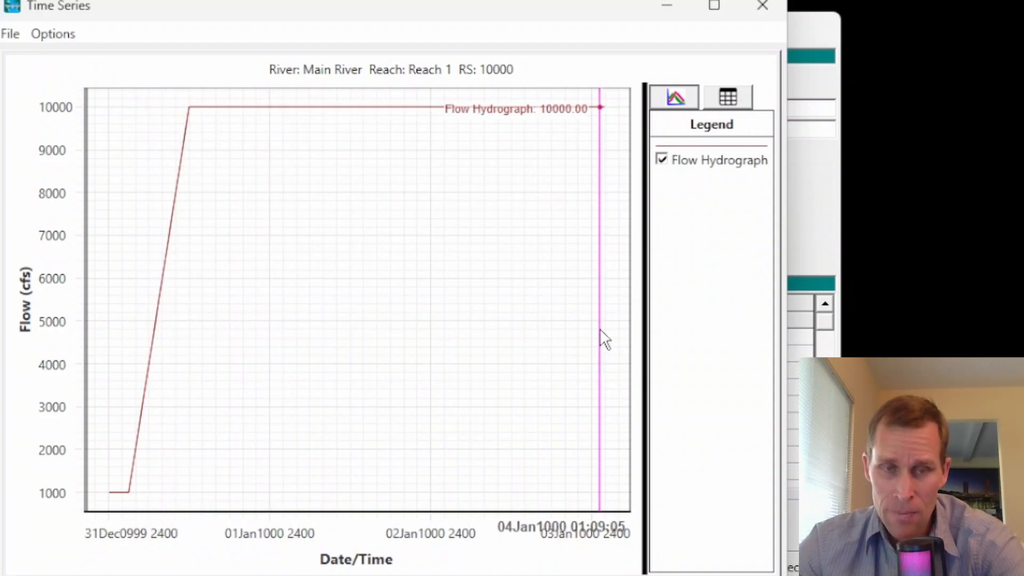
key("alt+F4")
- Clear the hydrograph flows for simulation hours 4 through 21 and interpolate the missing values again
left_click_drag(658, 406, 660, 394)
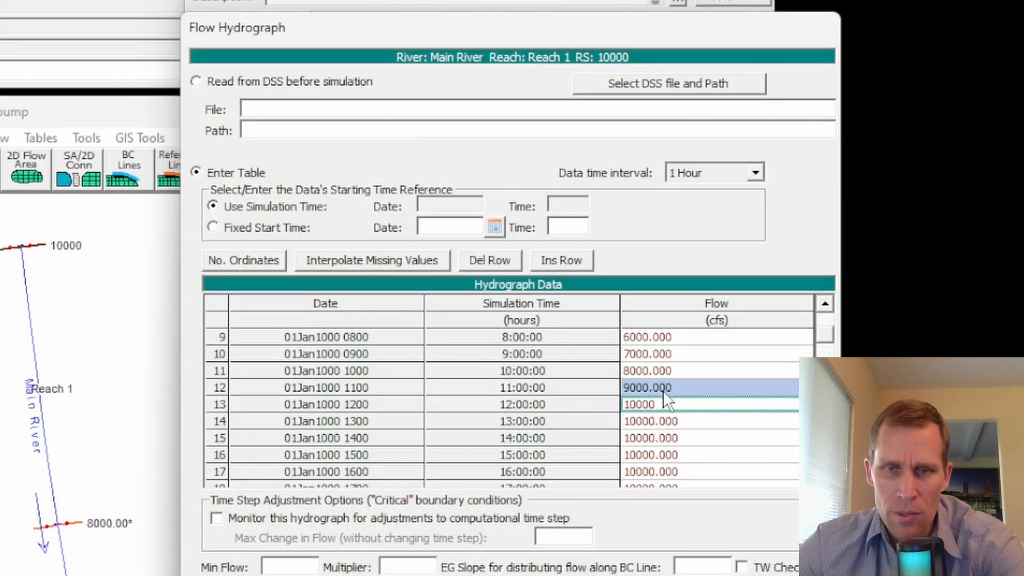
left_click(668, 375)
scroll(667, 375, "up", 3)
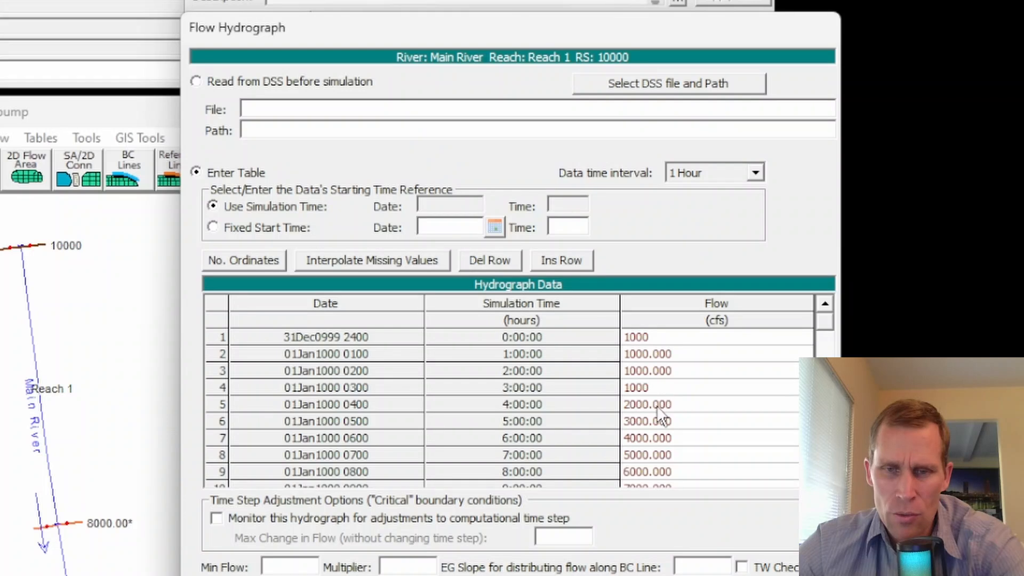
key("Down")
key("Down")
key("Down")
key("Down")
key("Down")
key("Down")
key("Down")
key("Down")
key("Down")
key("Down")
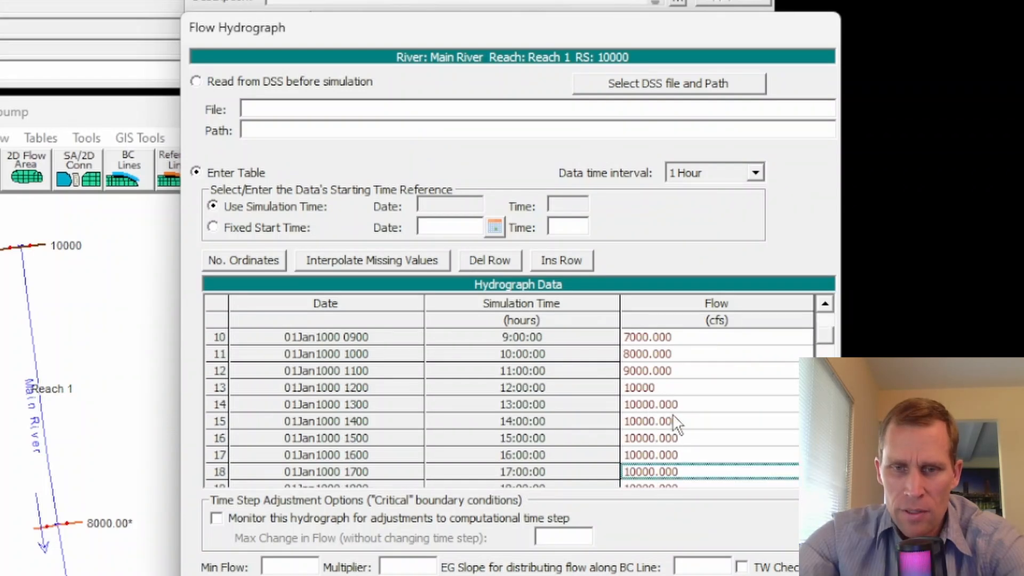
key("Down")
key("Down")
key("Down")
key("Down")
key("Down")
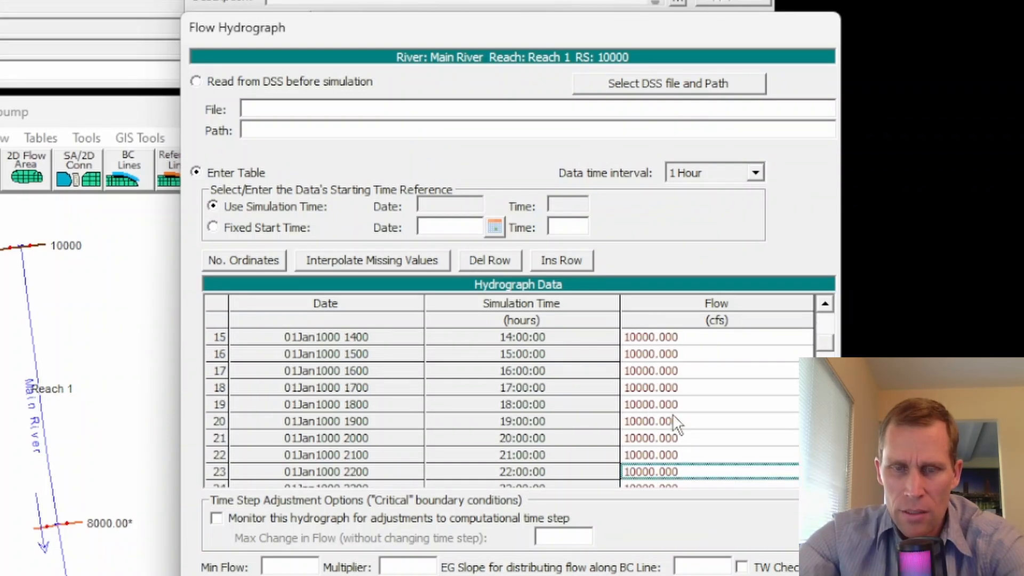
key("Up")
key("shift+Up")
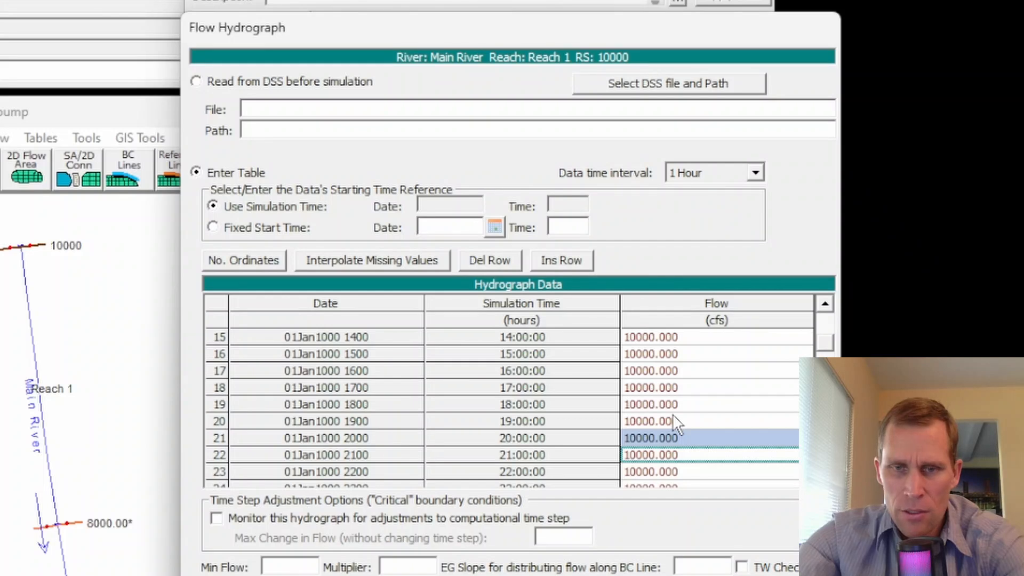
key("shift+Up")
key("shift+Up")
key("shift+Up")
key("shift+Up")
key("shift+Up")
key("shift+Up")
key("shift+Up")
key("shift+Up")
key("shift+Up")
key("shift+Up")
key("shift+Up")
key("shift+Up")
key("shift+Up")
key("shift+Up")
key("shift+Up")
key("shift+Up")
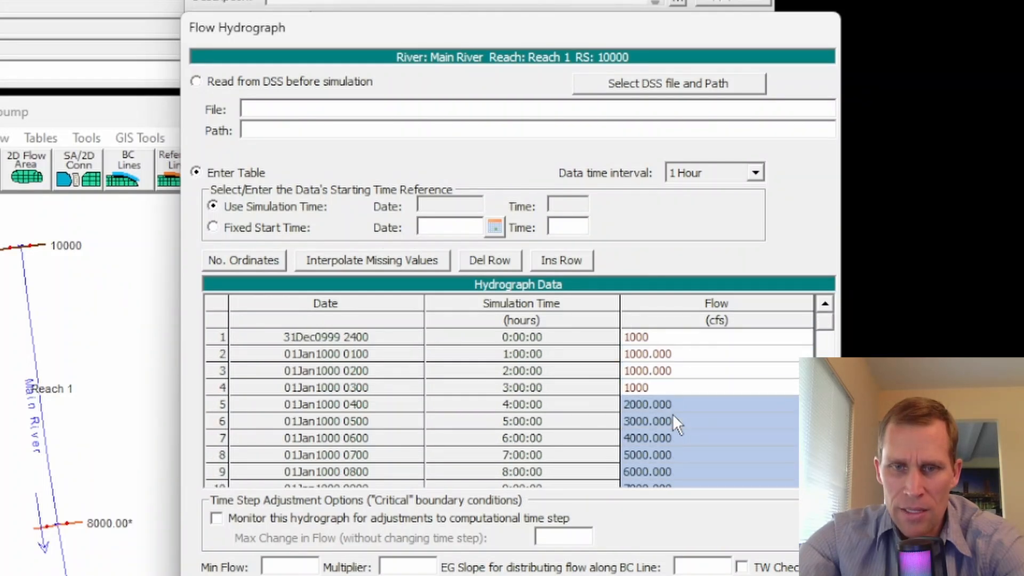
key("Delete")
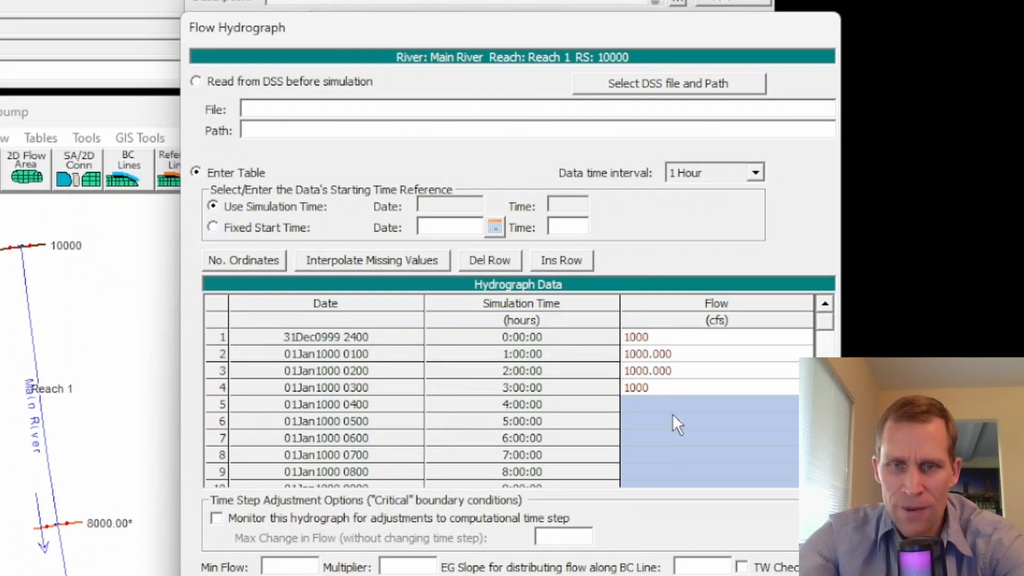
left_click(673, 414)
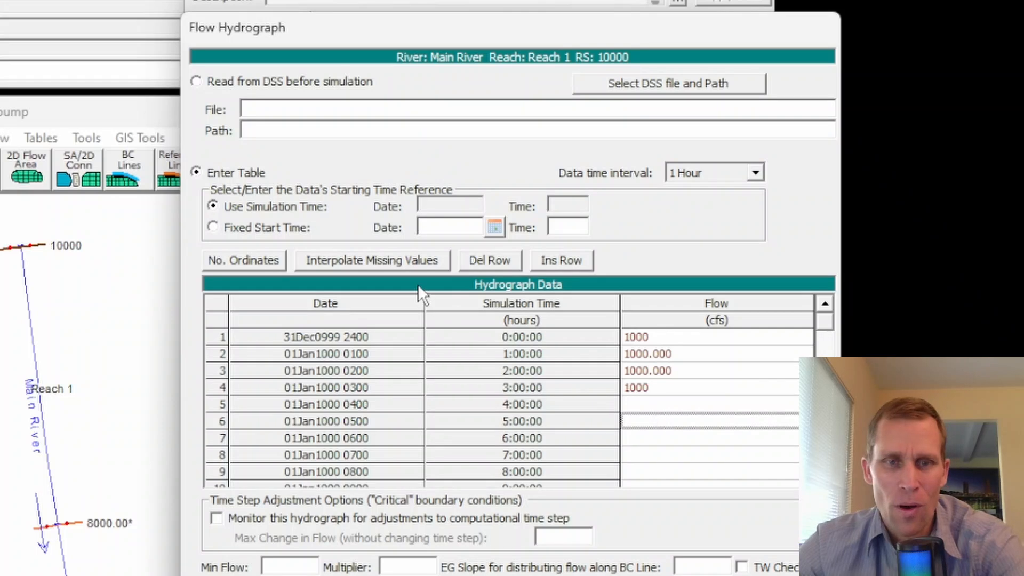
left_click(358, 260)
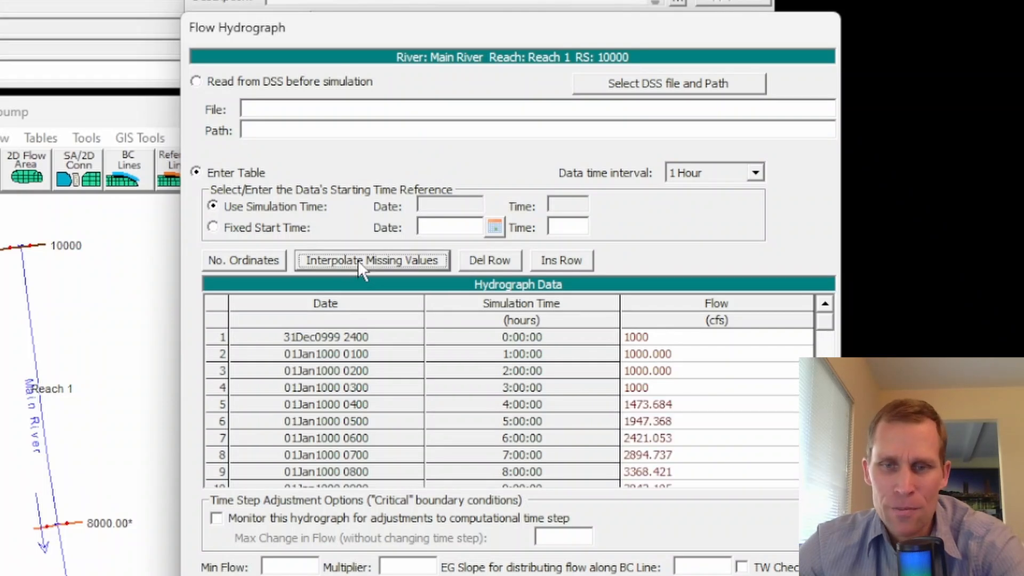
- Clear the flows for hours 4 through 20, set hour 21 to 10000 cfs, and interpolate the missing values
scroll(654, 412, "down", 5)
left_click(655, 419, "shift")
key("Delete")
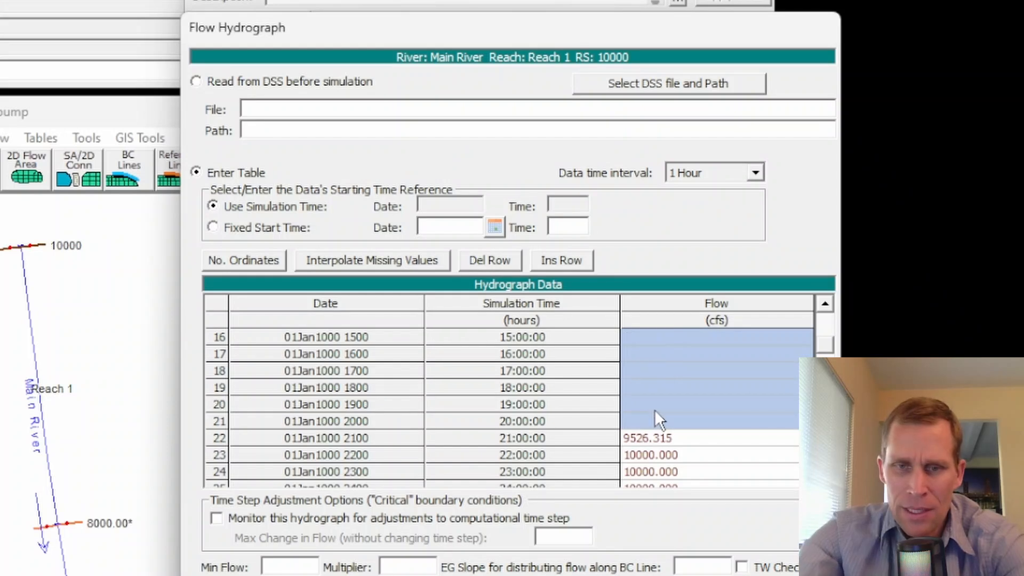
scroll(655, 409, "up", 3)
scroll(654, 410, "down", 4)
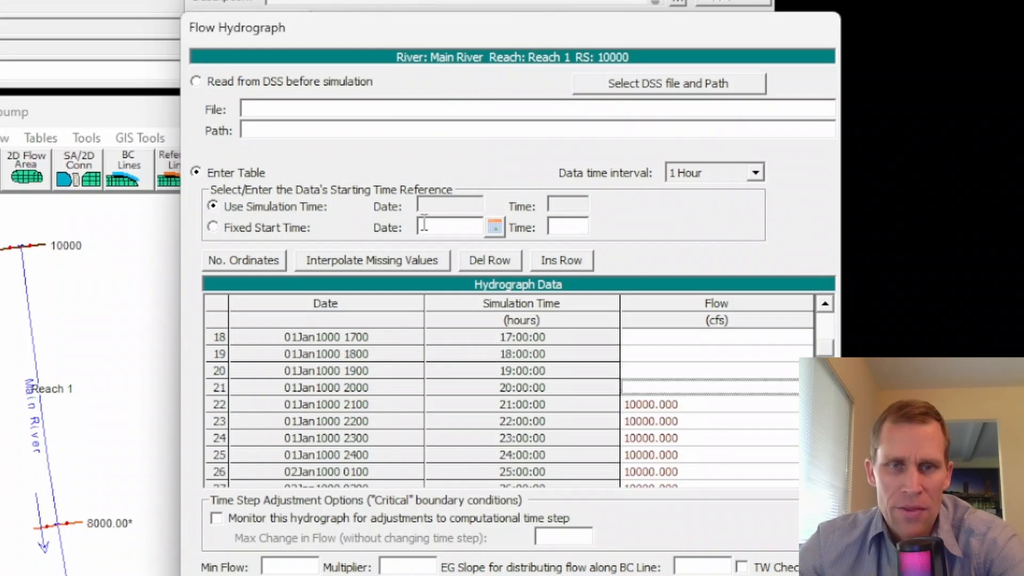
left_click(399, 259)
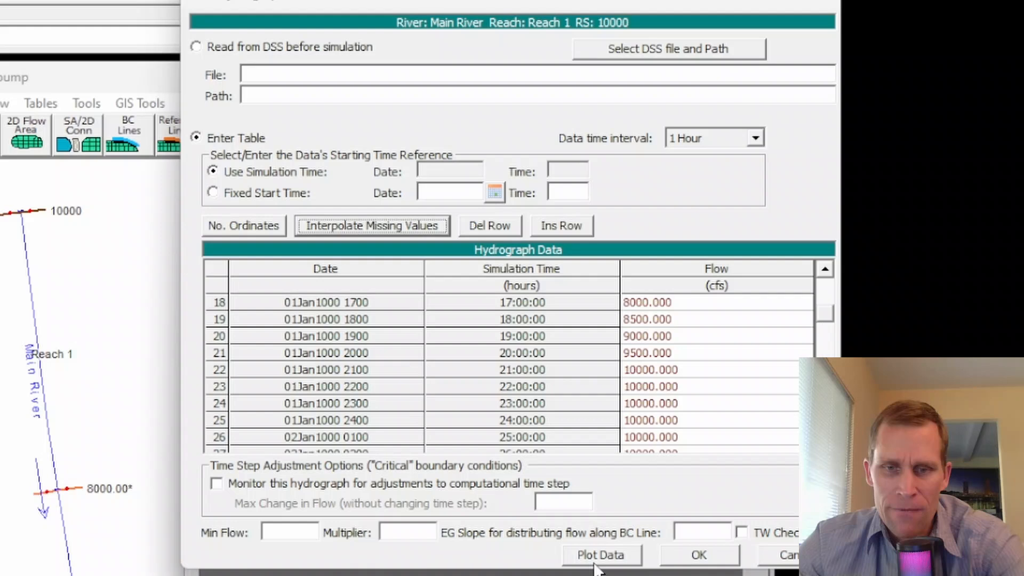
- Plot the revised hydrograph to check the longer rise, and accept the Flow Hydrograph data for Main River Reach 1
left_click(600, 556)
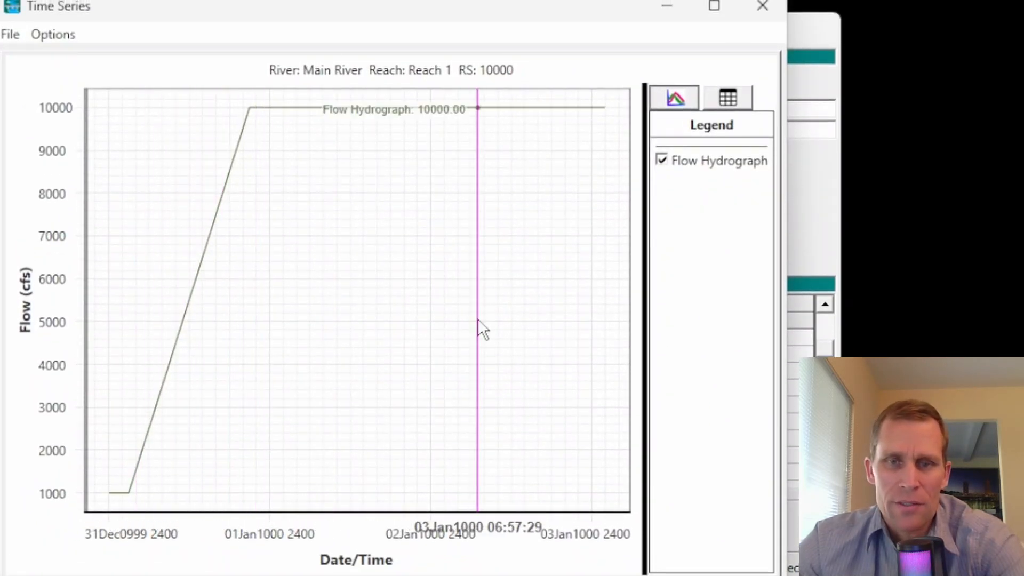
left_click(762, 8)
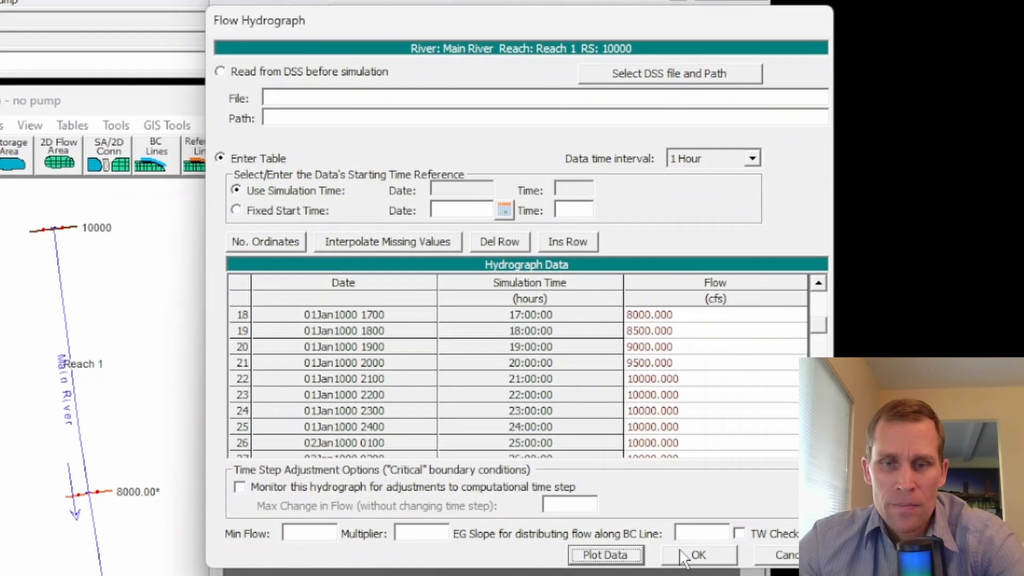
left_click(668, 546)
- Save the unsteady flow data under the title 1k-10k in the project folder and close its editor
left_click_drag(292, 31, 241, 33)
left_click(185, 49)
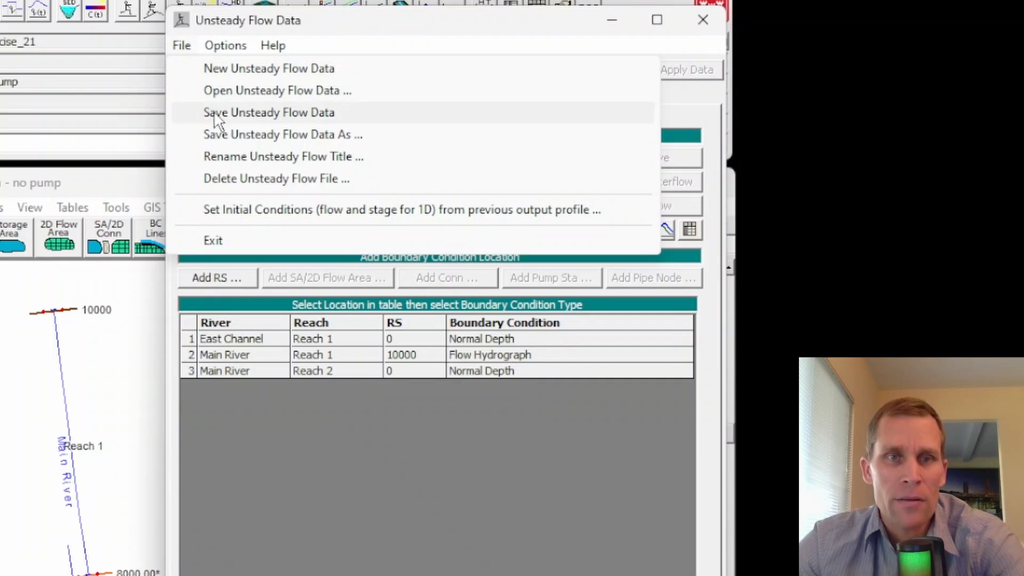
left_click(228, 134)
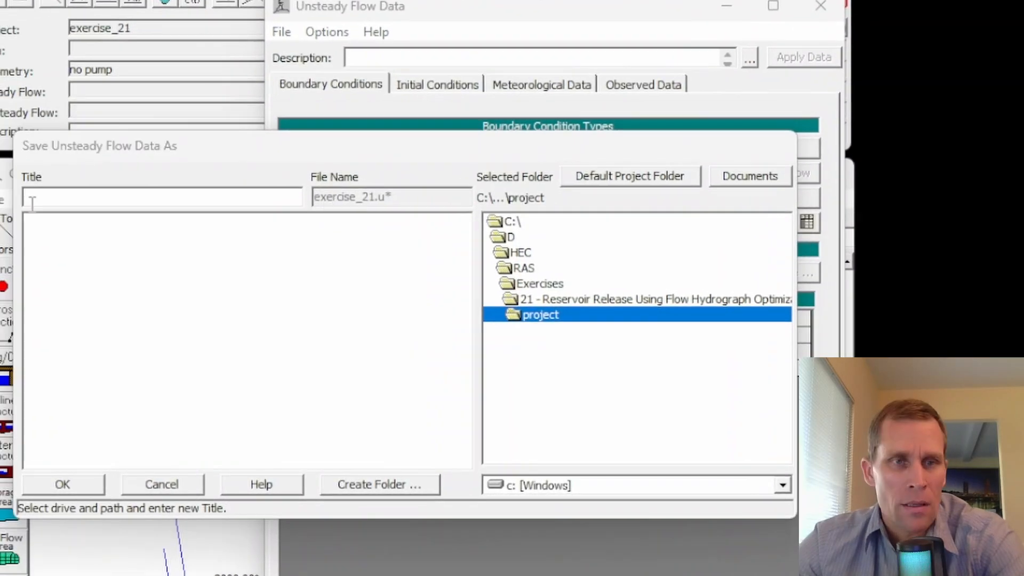
left_click(66, 198)
type("1k-10k")
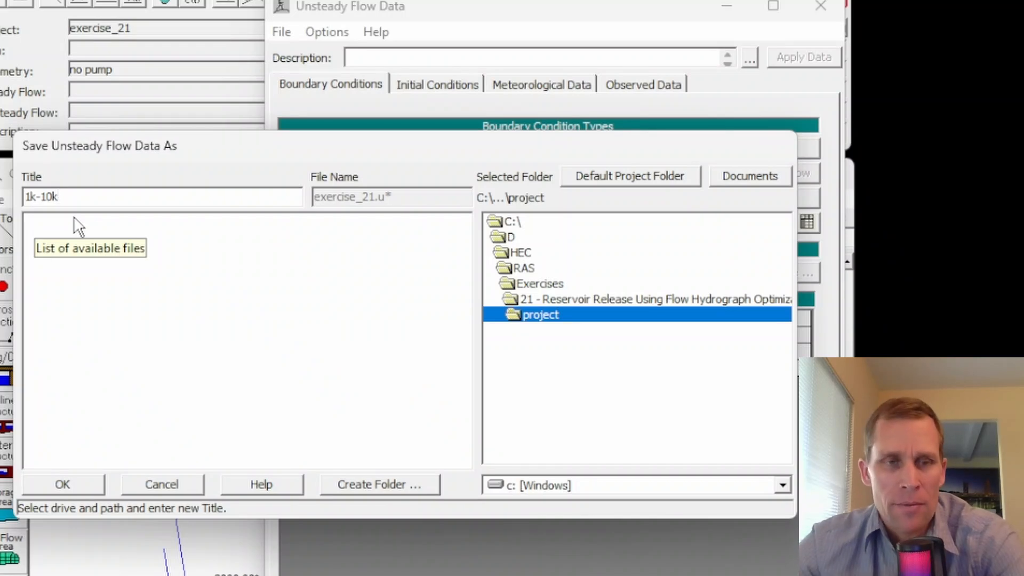
left_click(75, 482)
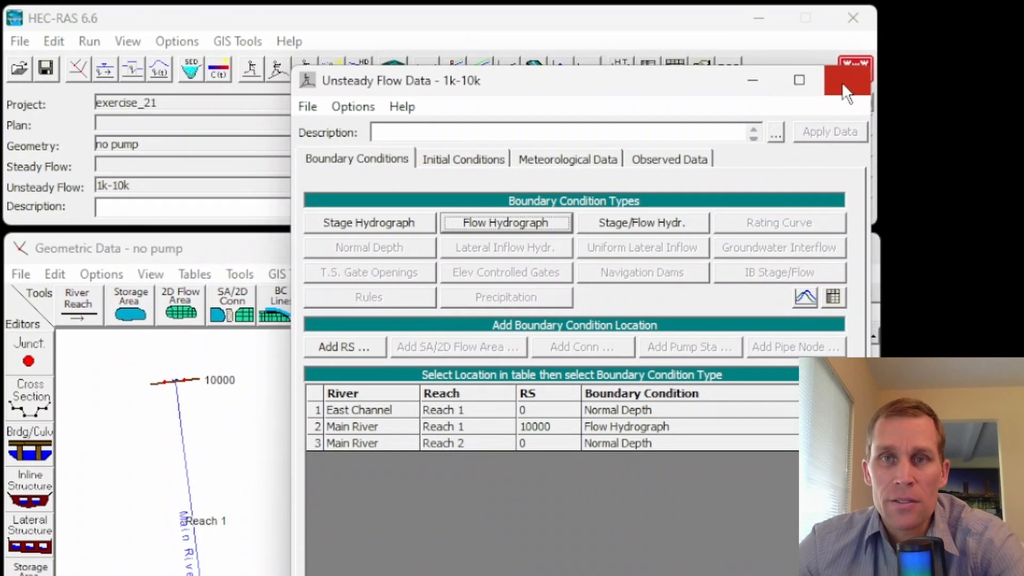
left_click(833, 43)
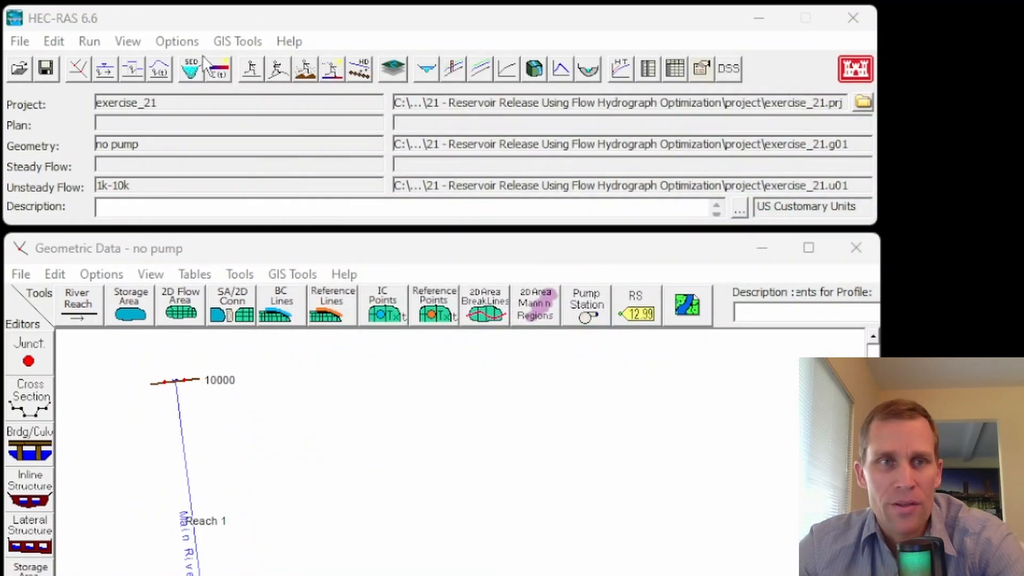
- Open the Unsteady Flow Analysis setup, examine its geometry, flow file and computation settings, and close it
left_click(89, 42)
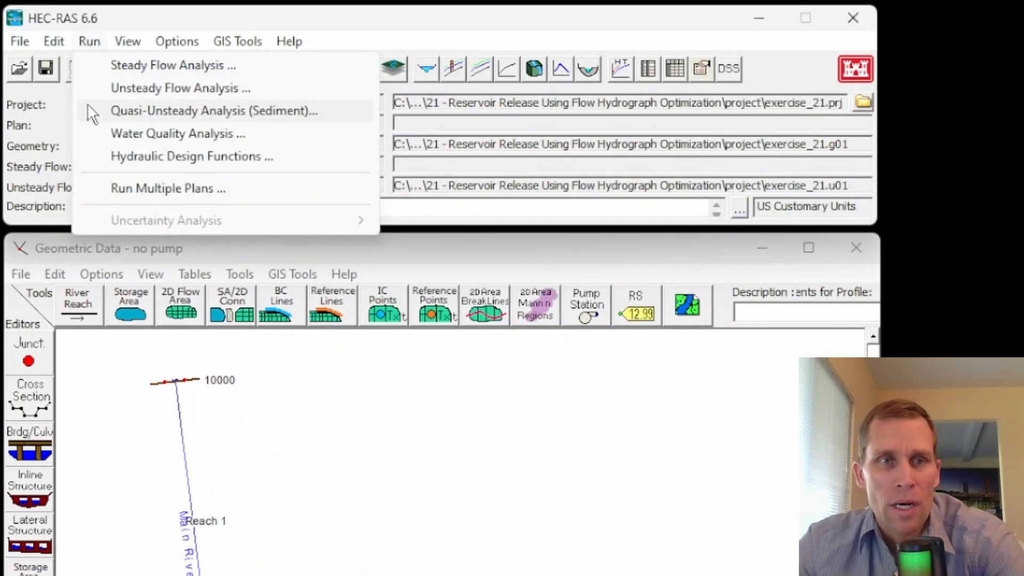
left_click(126, 88)
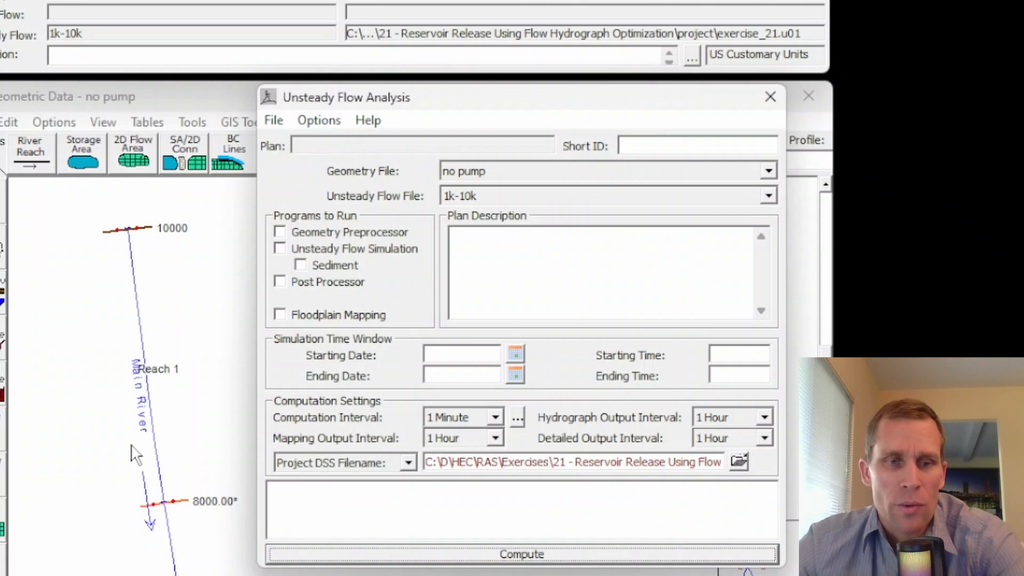
left_click(776, 102)
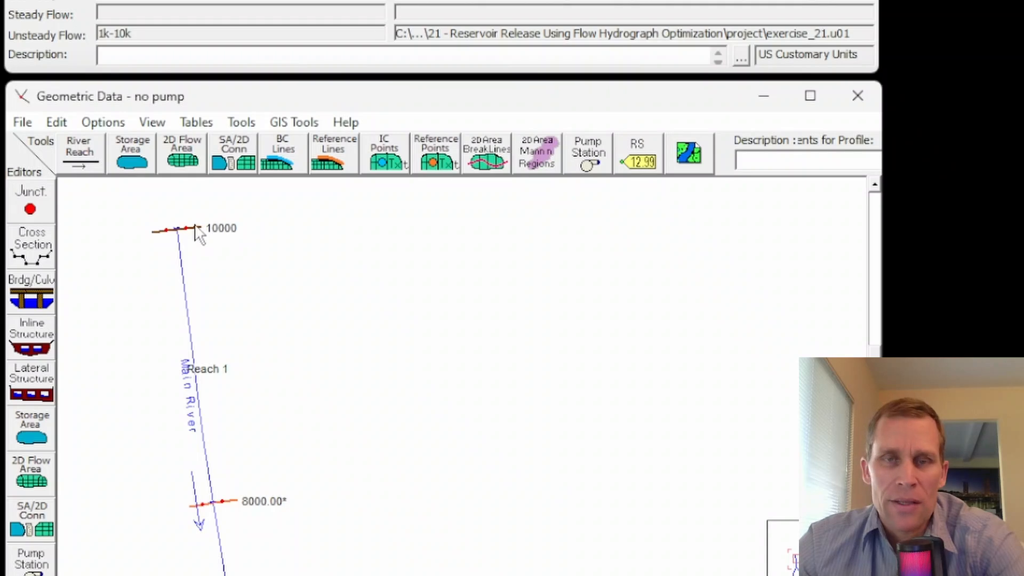
- Highlight Main River Reach 1 in the geometry schematic and examine the network down to both downstream ends at station 0
right_click(180, 247)
left_click(304, 217)
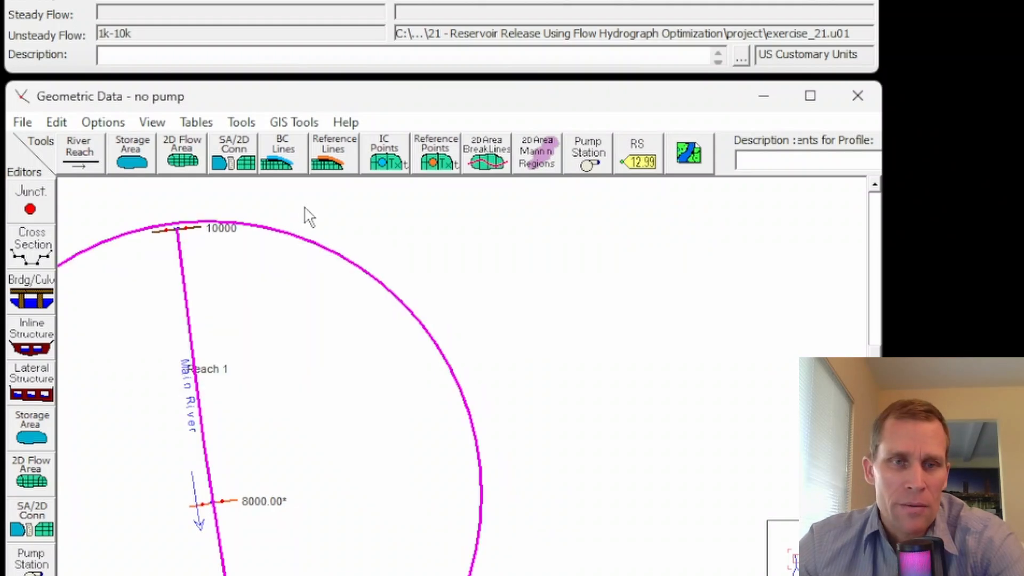
scroll(304, 217, "down", 3)
left_click_drag(344, 207, 296, 191)
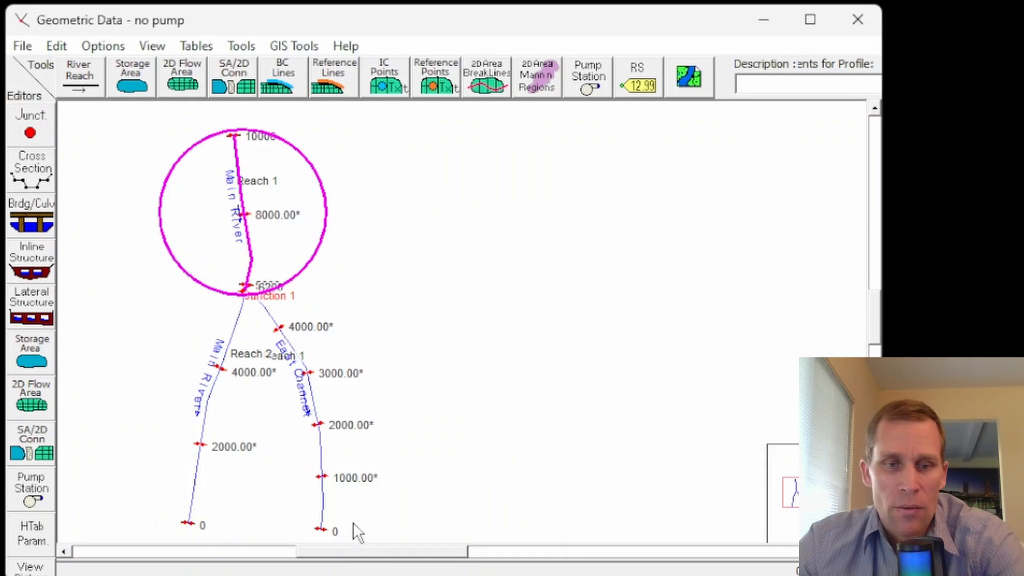
left_click_drag(354, 530, 390, 432)
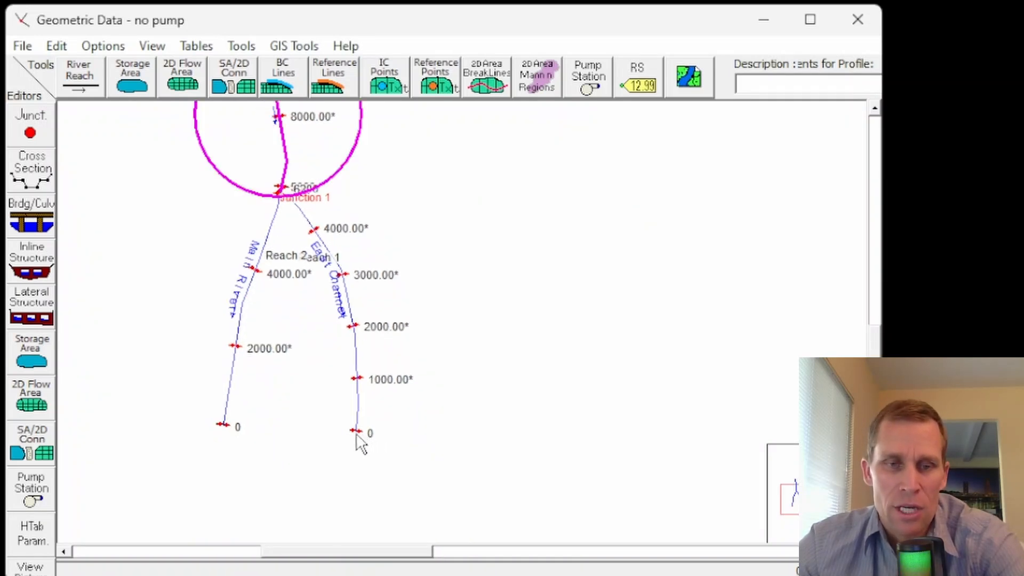
- Examine the East Channel Reach 1 cross-section data down to river station 0, checking its overbank elevations, and close the cross-section editor
scroll(361, 447, "up", 5)
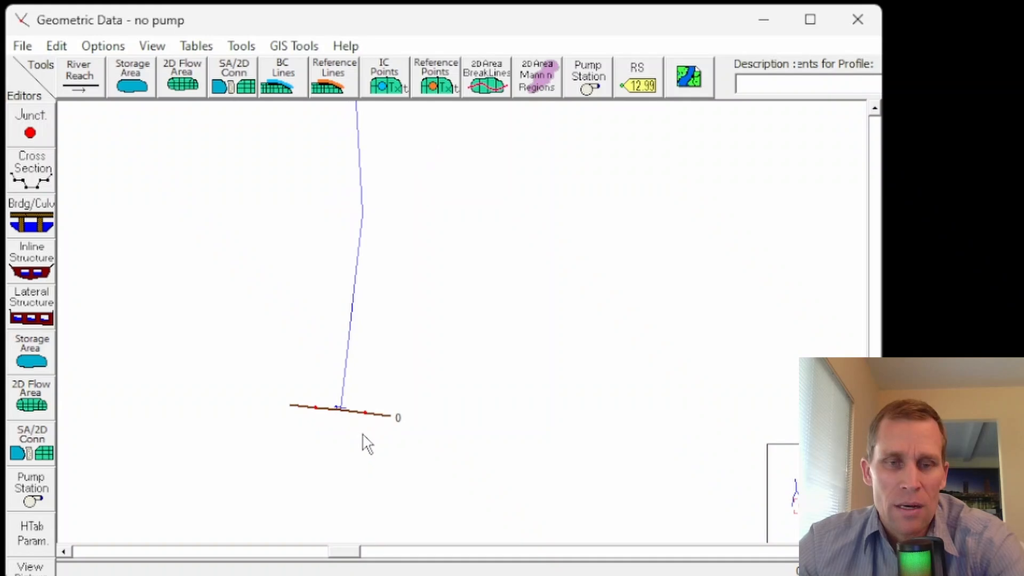
left_click(32, 176)
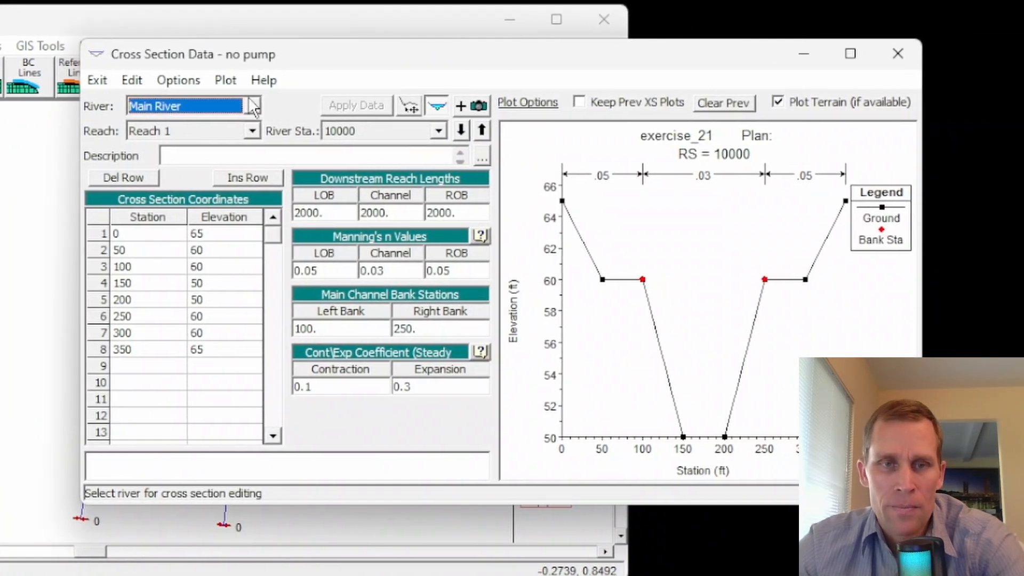
left_click(252, 106)
left_click(197, 126)
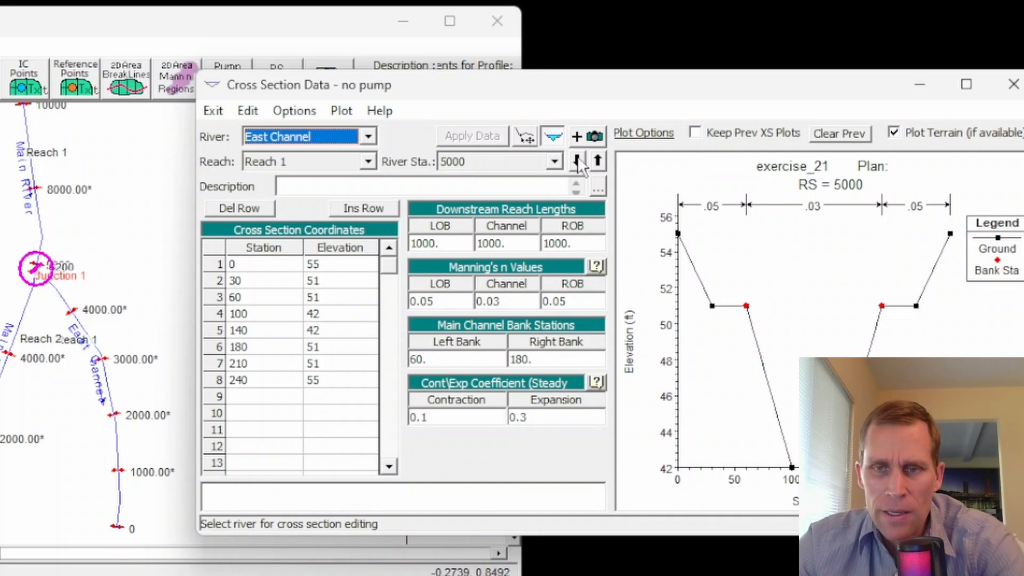
left_click(577, 160)
left_click(576, 160)
left_click(576, 160)
left_click(577, 160)
left_click(576, 160)
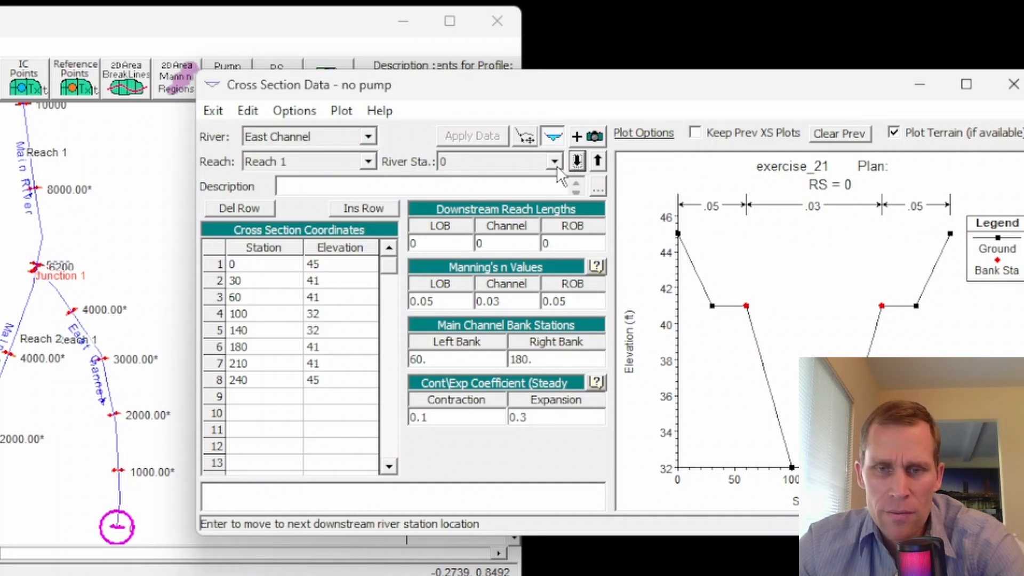
left_click(332, 287)
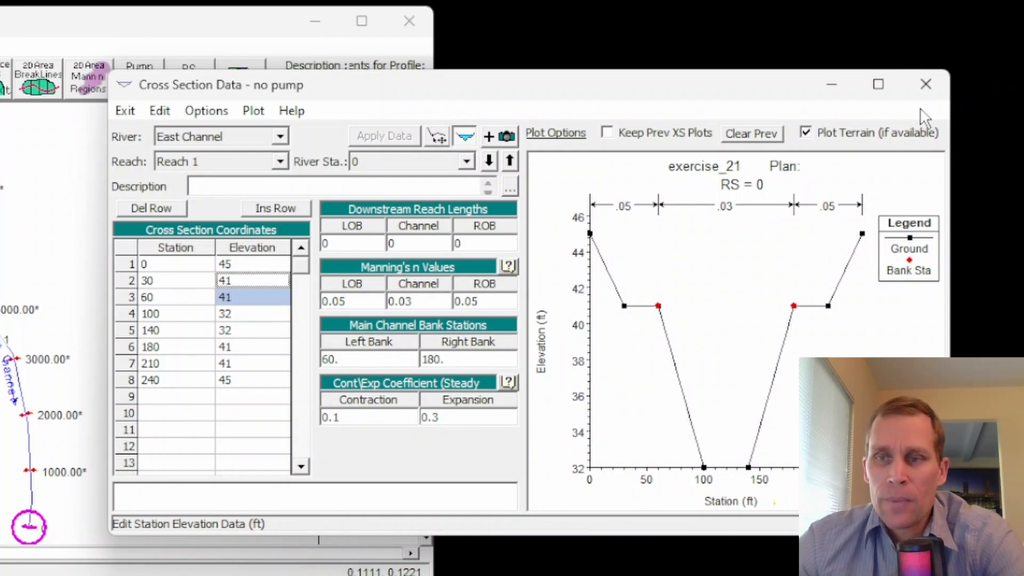
left_click(926, 84)
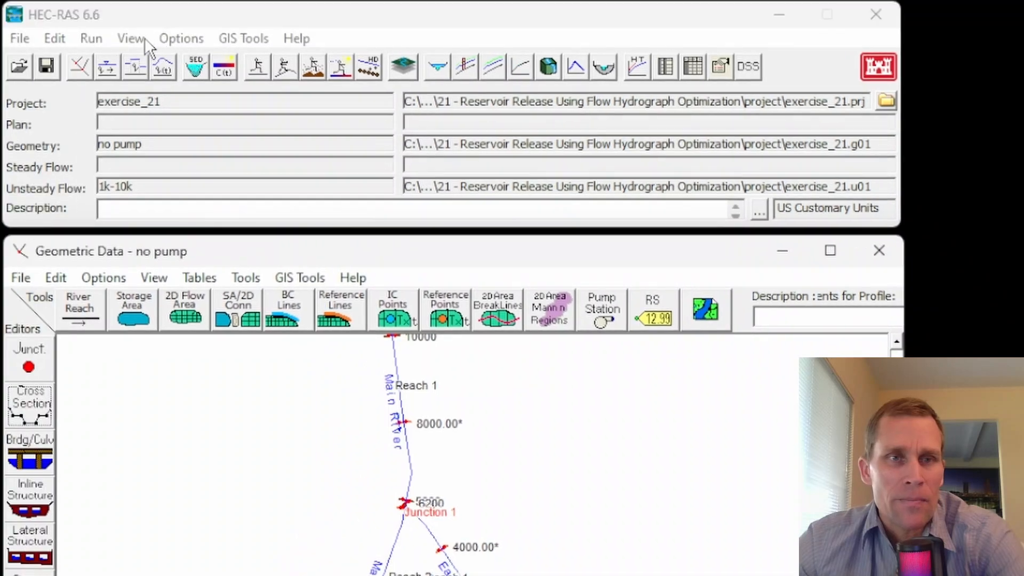
- Save a new unsteady flow plan titled "base - no pump" in the project folder, with "base - no pump" as its short identifier
left_click(93, 39)
left_click(130, 85)
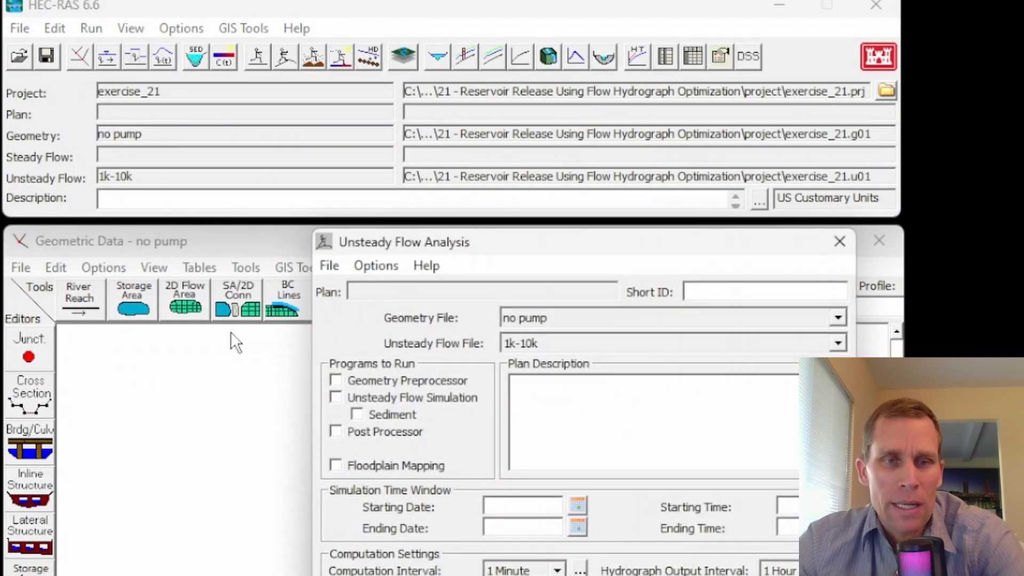
left_click(234, 406)
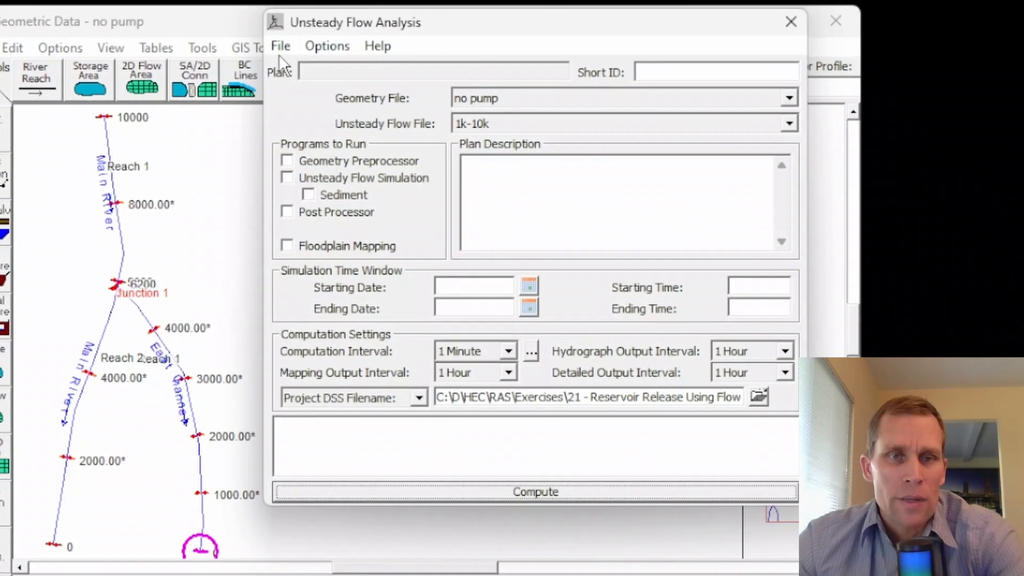
left_click(320, 45)
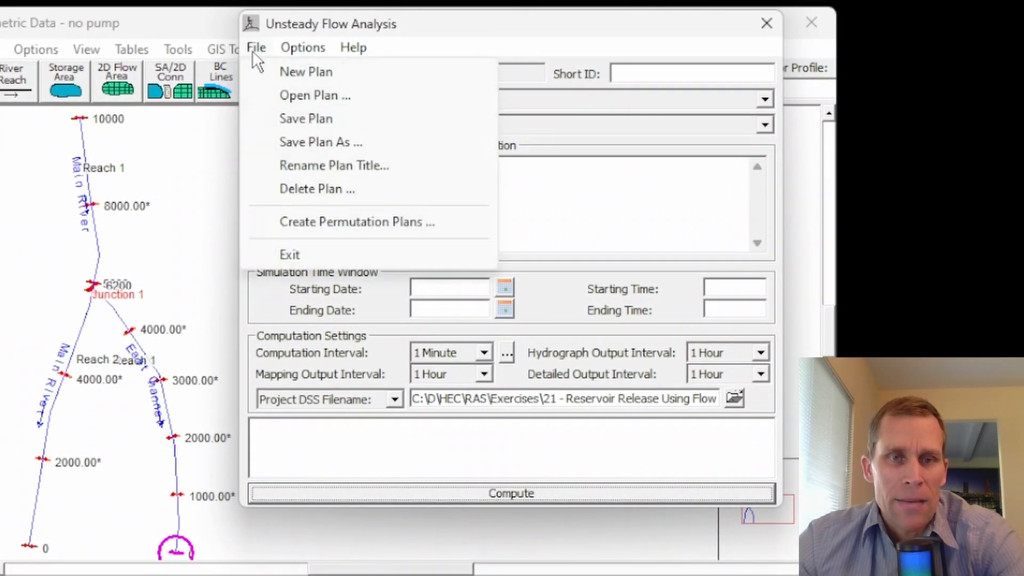
left_click(289, 119)
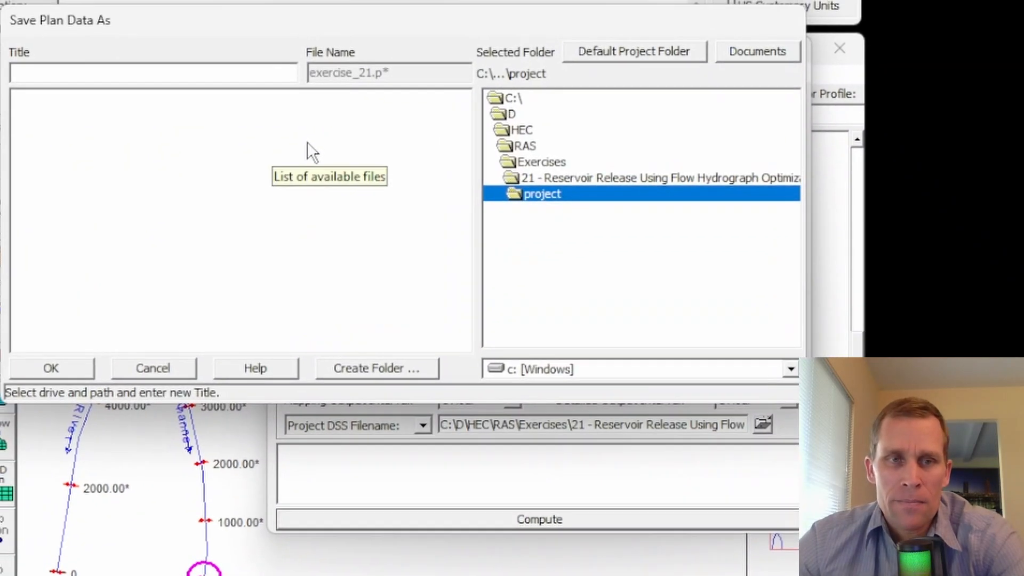
left_click(106, 79)
type("base - no pump")
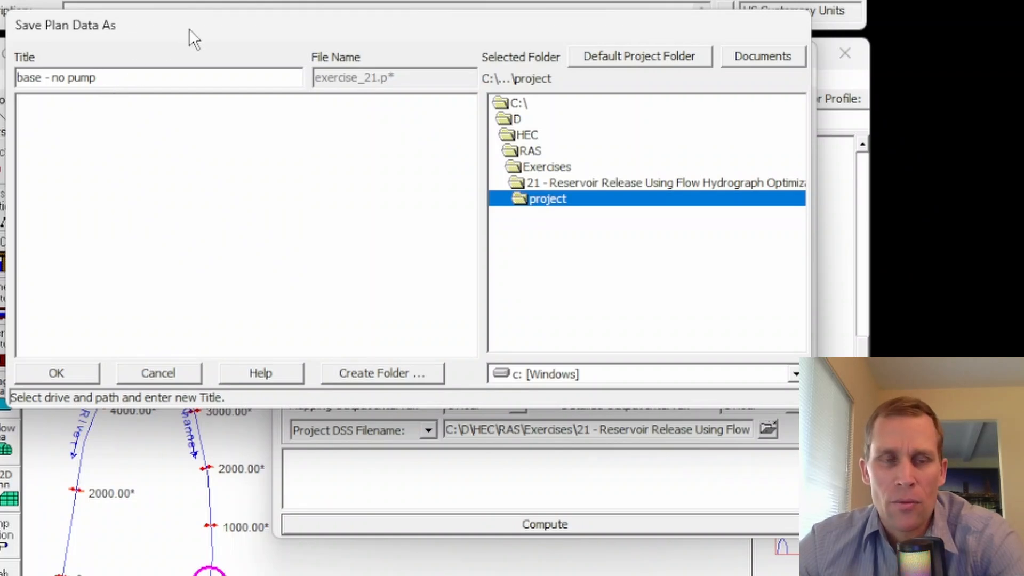
left_click_drag(189, 28, 411, 43)
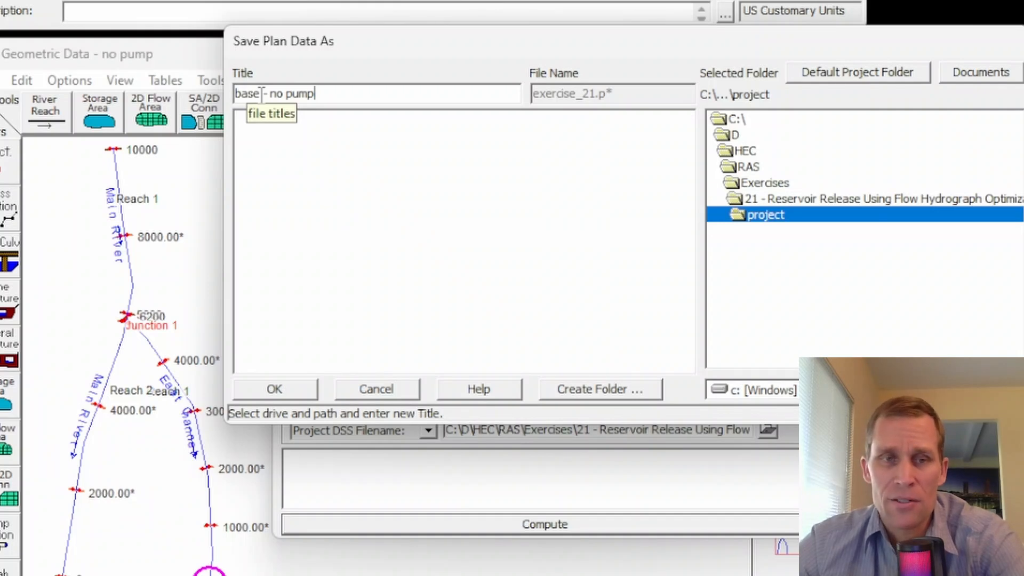
left_click(292, 386)
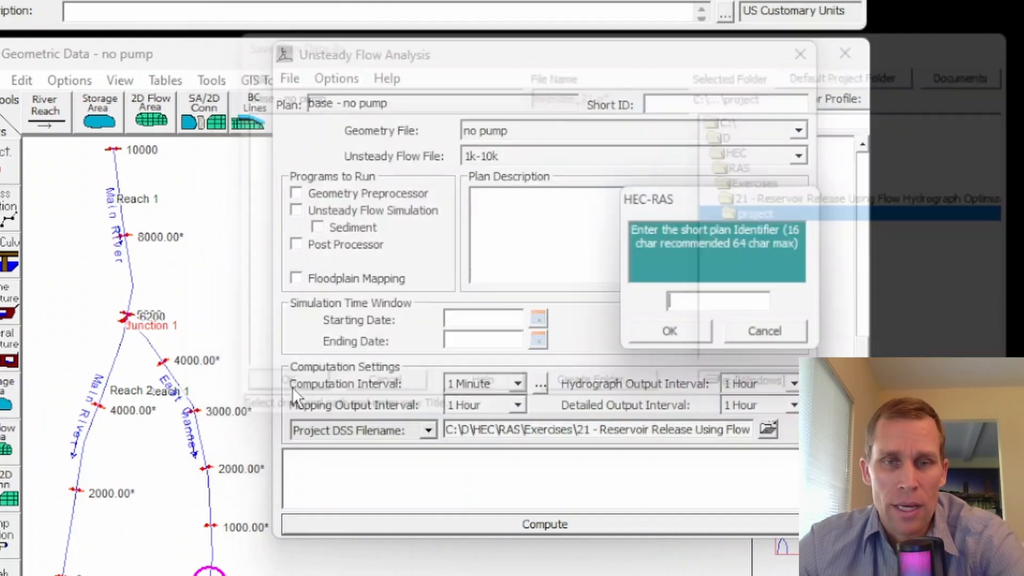
type("base - no pump")
left_click(682, 335)
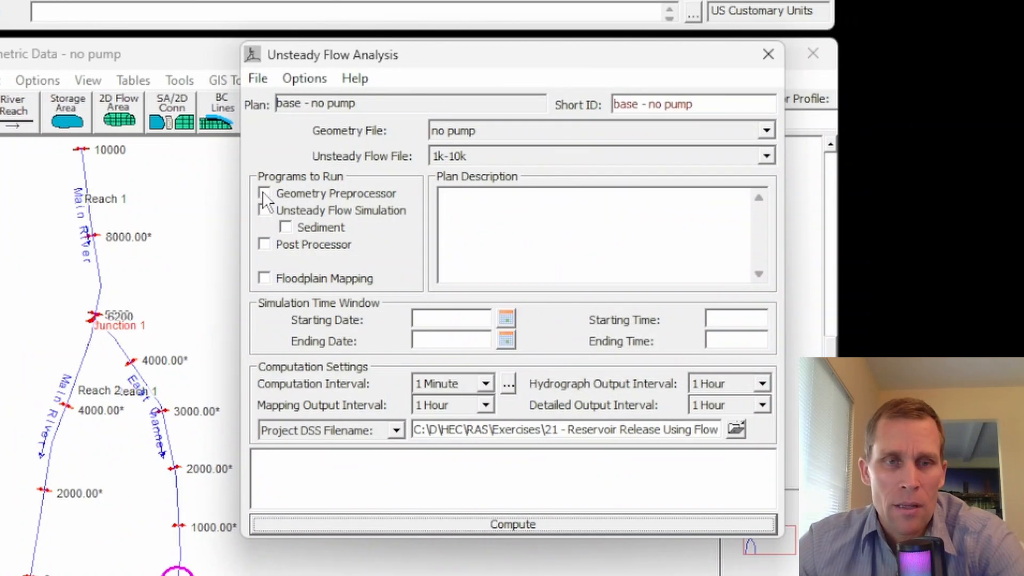
- Enable the Geometry Preprocessor, Unsteady Flow Simulation and Post Processor for the plan
left_click(296, 193)
left_click(296, 211)
left_click(265, 244)
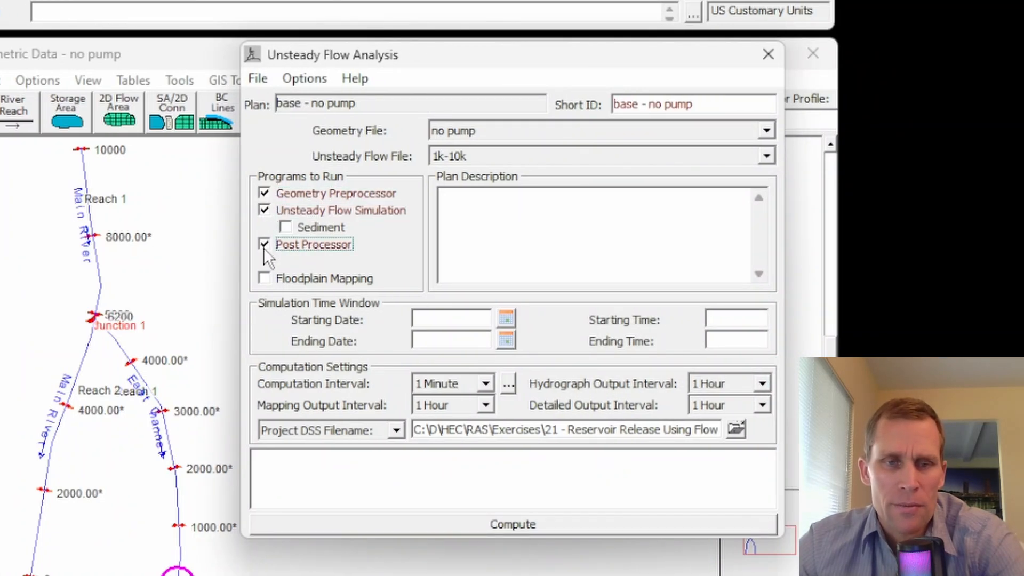
- Set the simulation time window from 01JAN2020 at 00:00 to 04JAN2020 at 00:00
left_click(432, 323)
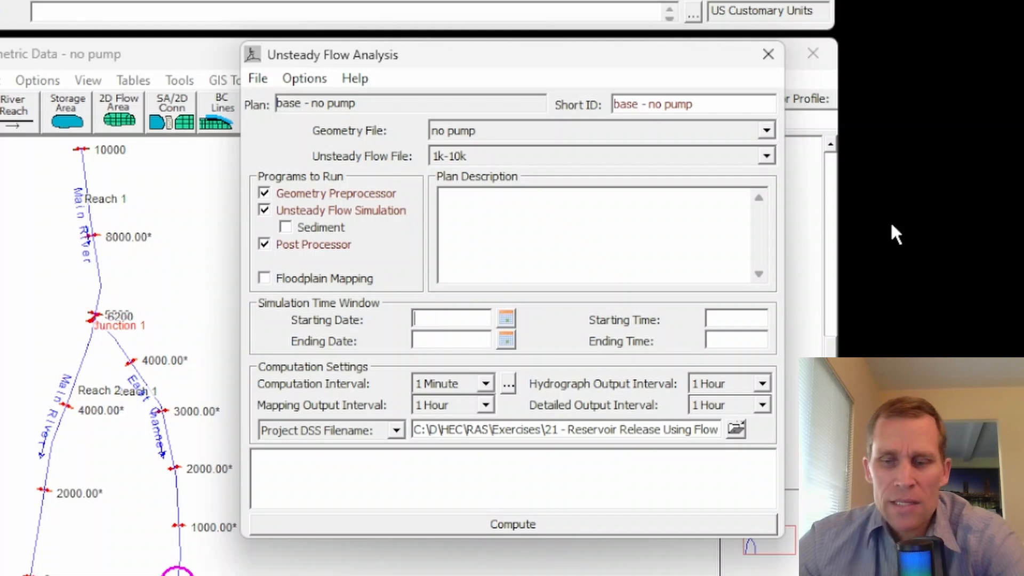
type("01J")
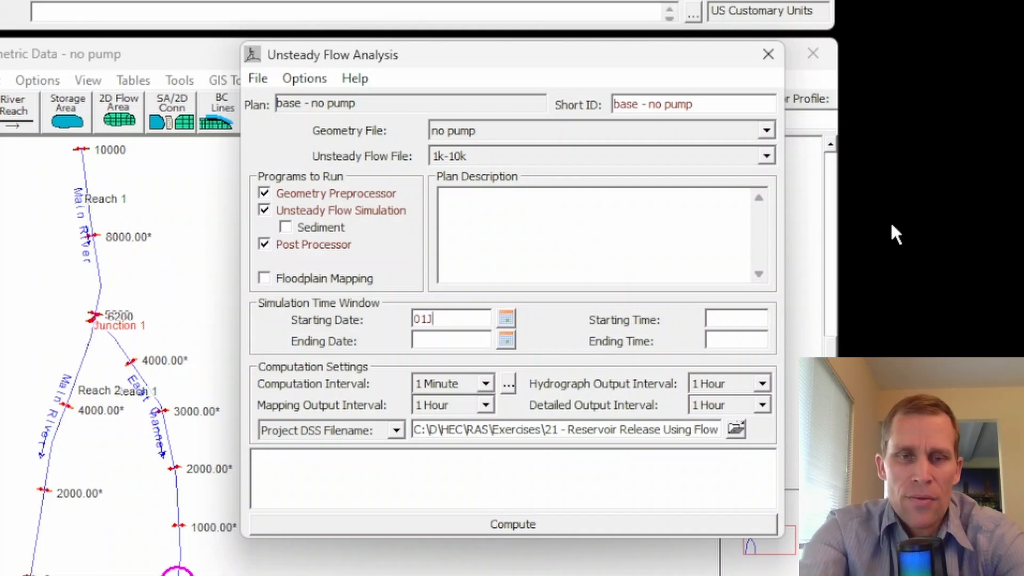
type("AN")
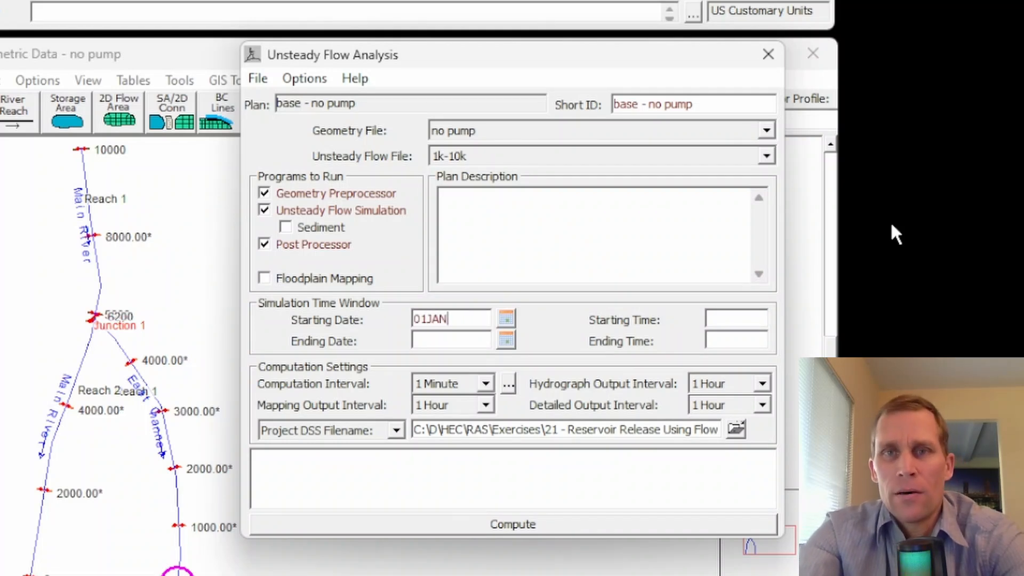
type("2020")
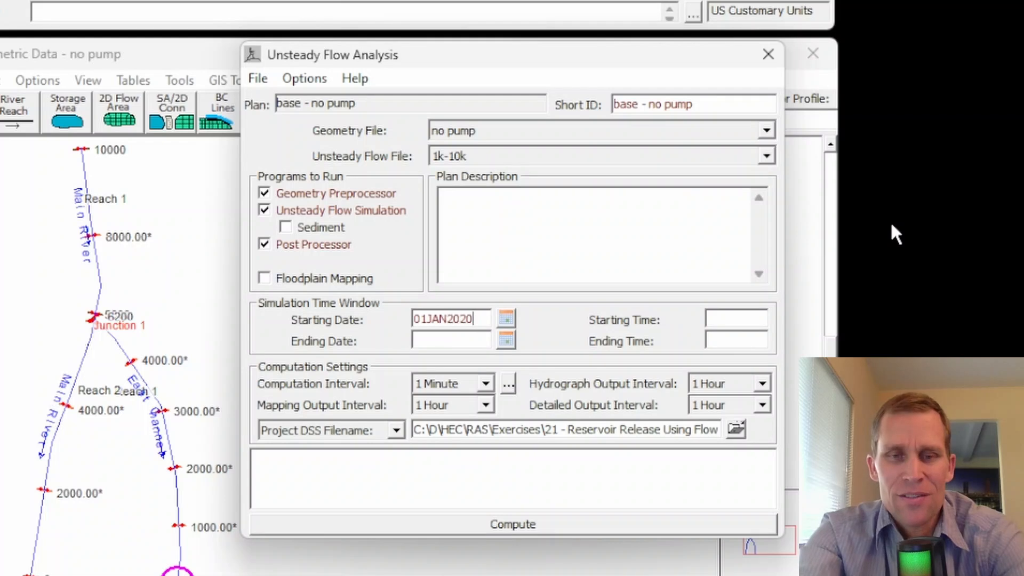
key("Tab")
key("Tab")
type("00:00")
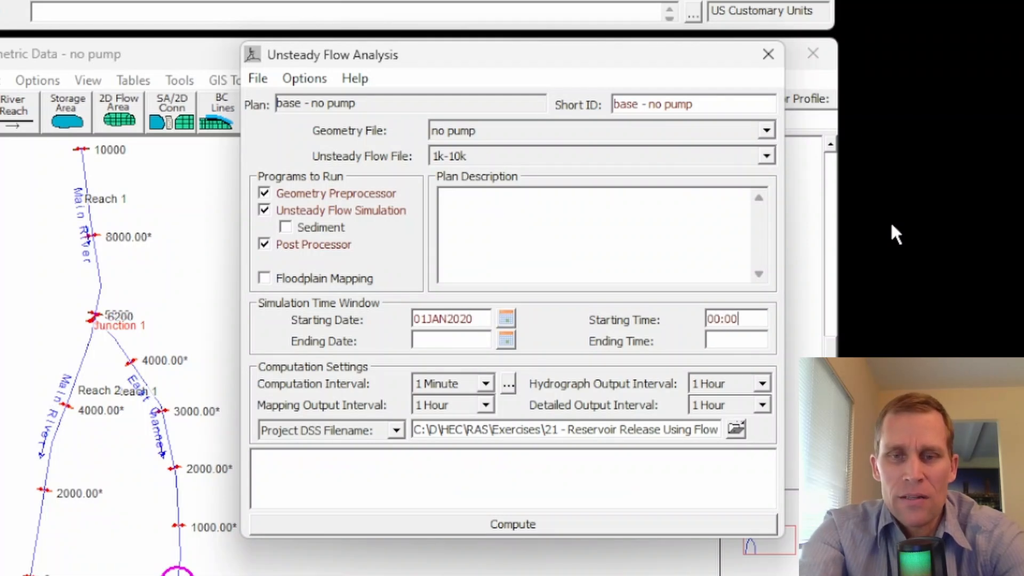
key("Tab")
type("04JAN2020")
key("Tab")
key("Tab")
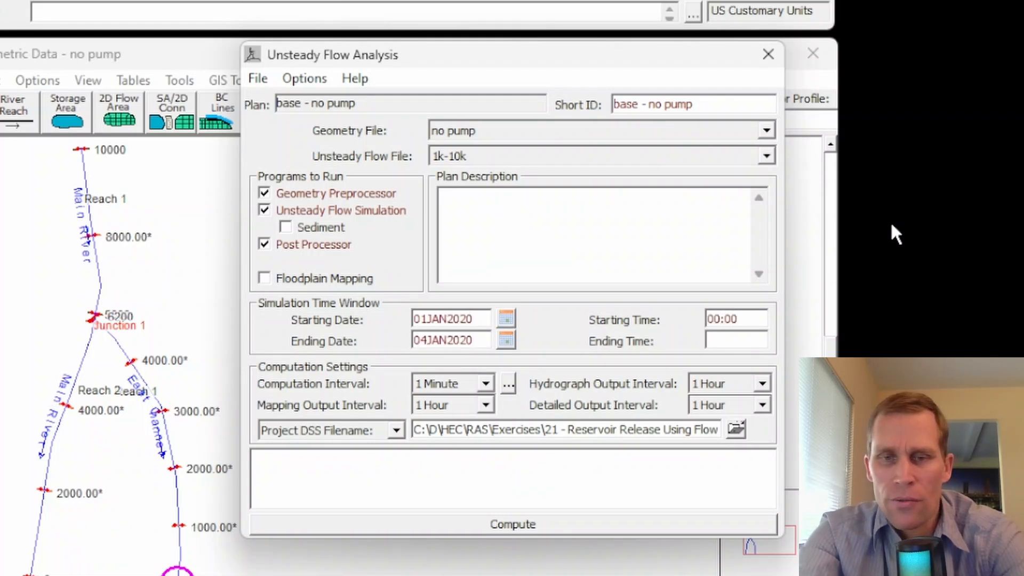
type("00:00")
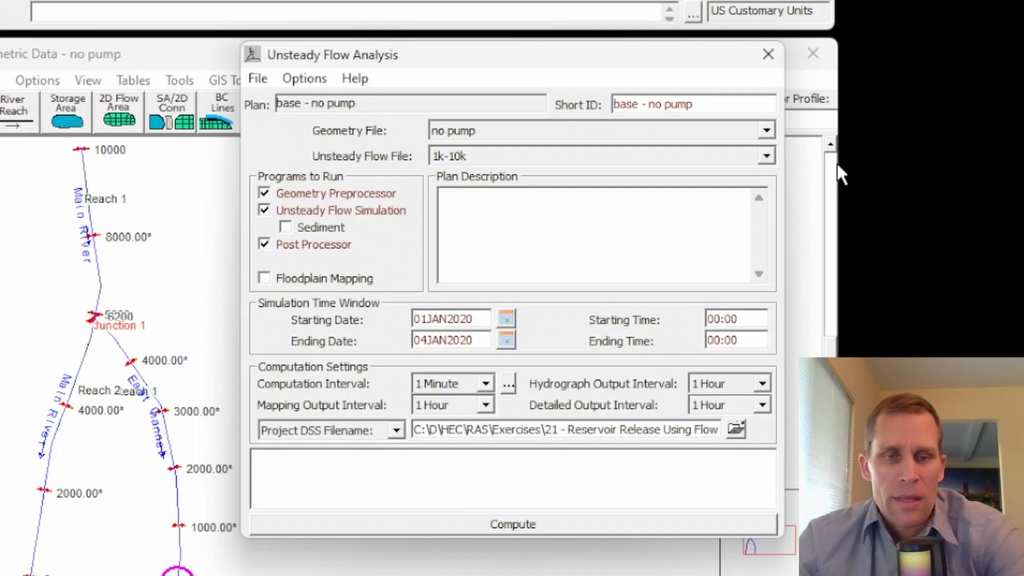
- Set both the hydrograph output interval and the detailed output interval to 15 Minute
left_click(763, 384)
scroll(725, 427, "up", 2)
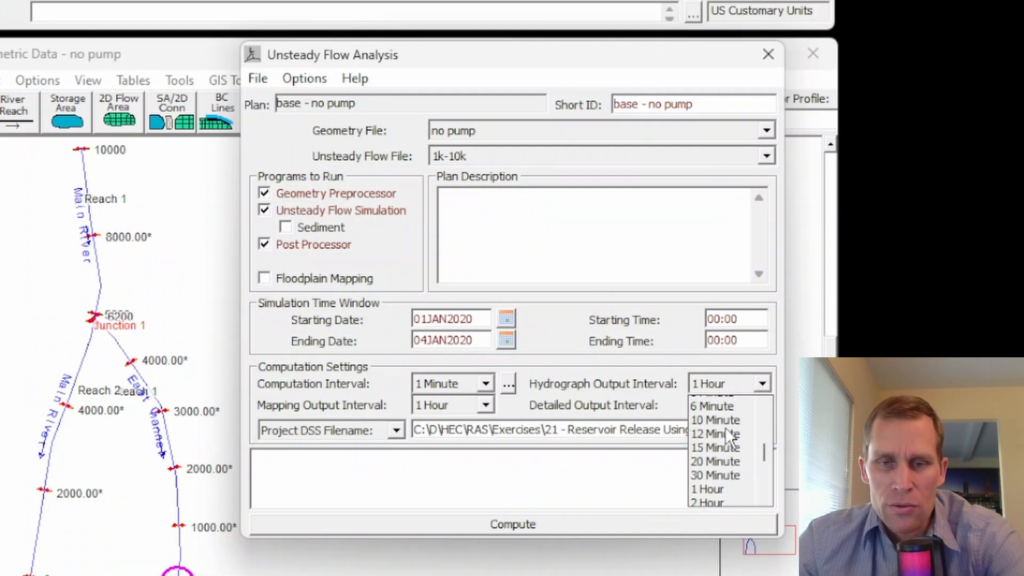
left_click(728, 484)
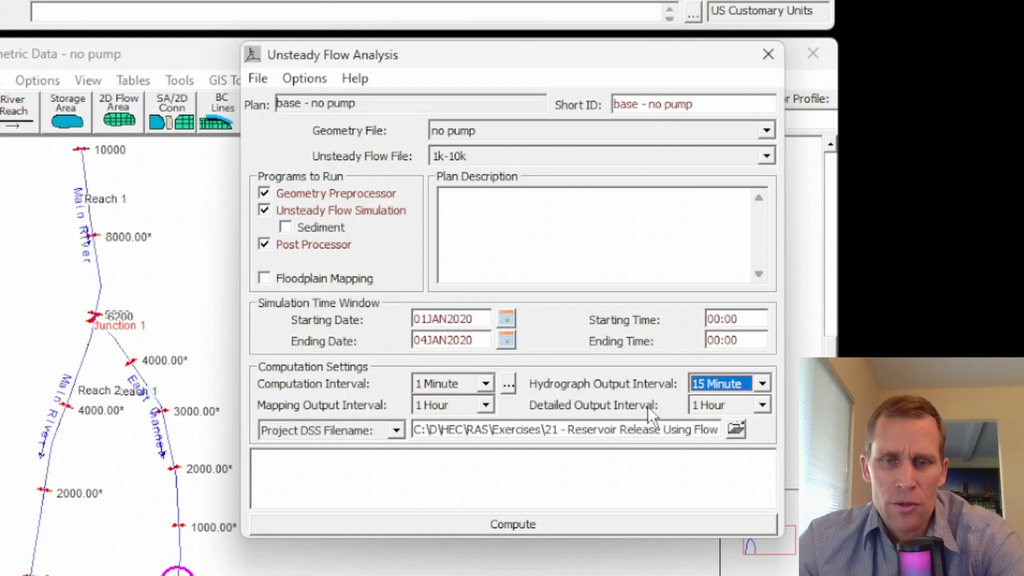
left_click(761, 405)
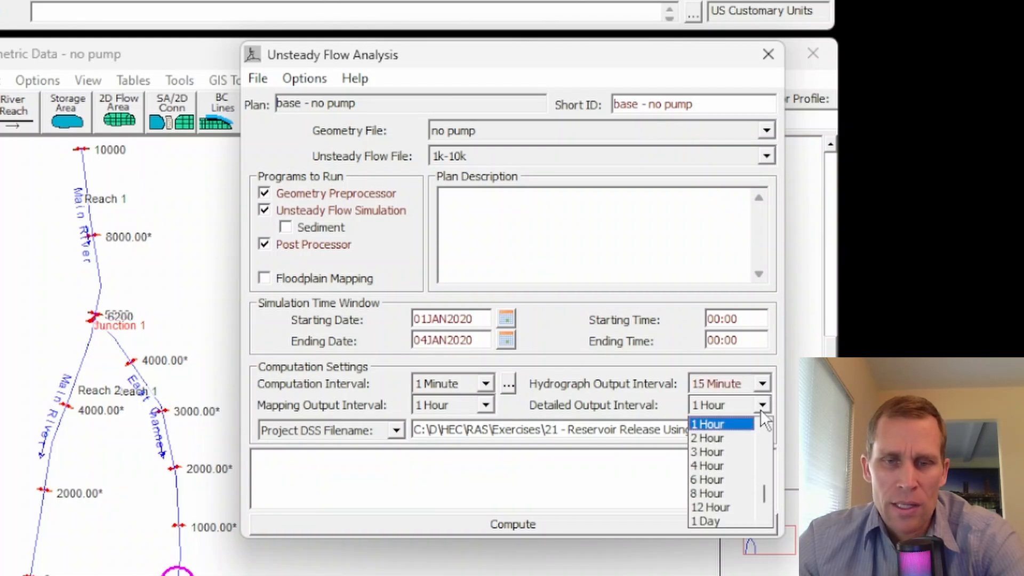
scroll(719, 459, "up", 1)
scroll(719, 458, "up", 1)
left_click(718, 459)
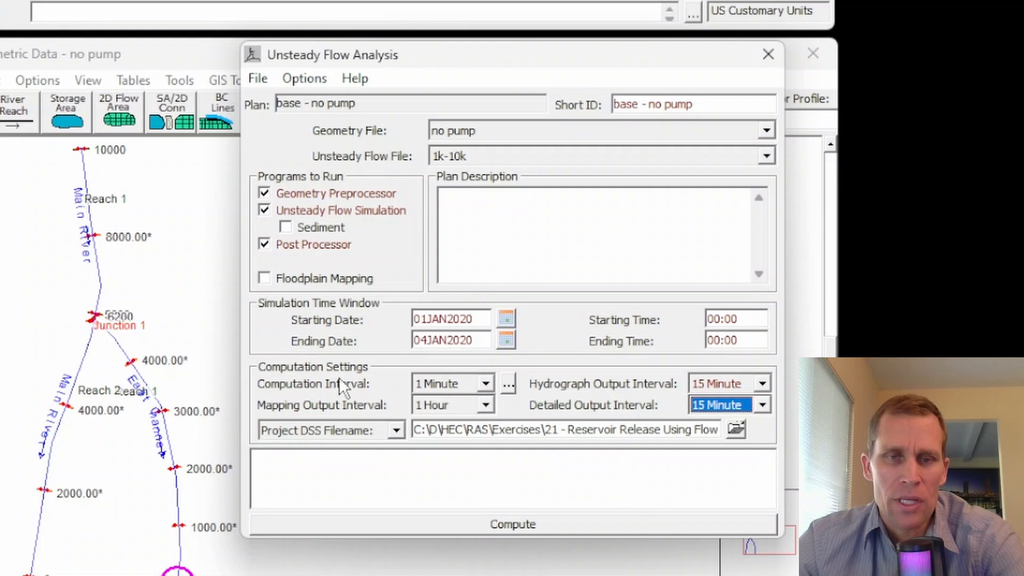
- Save the plan, compute the unsteady flow simulation, and close the computation window once the run is complete
left_click(256, 78)
left_click(290, 149)
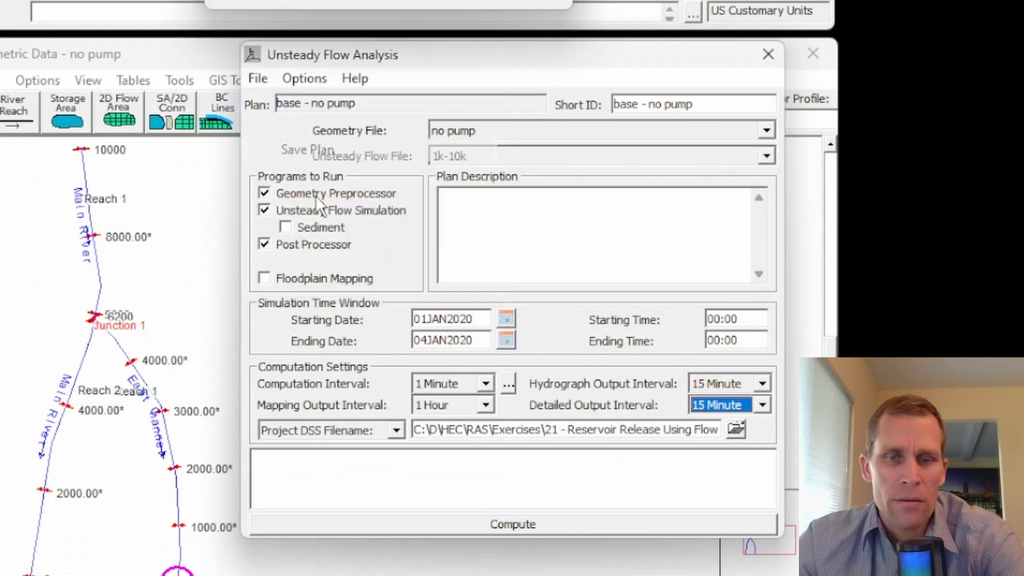
left_click(504, 519)
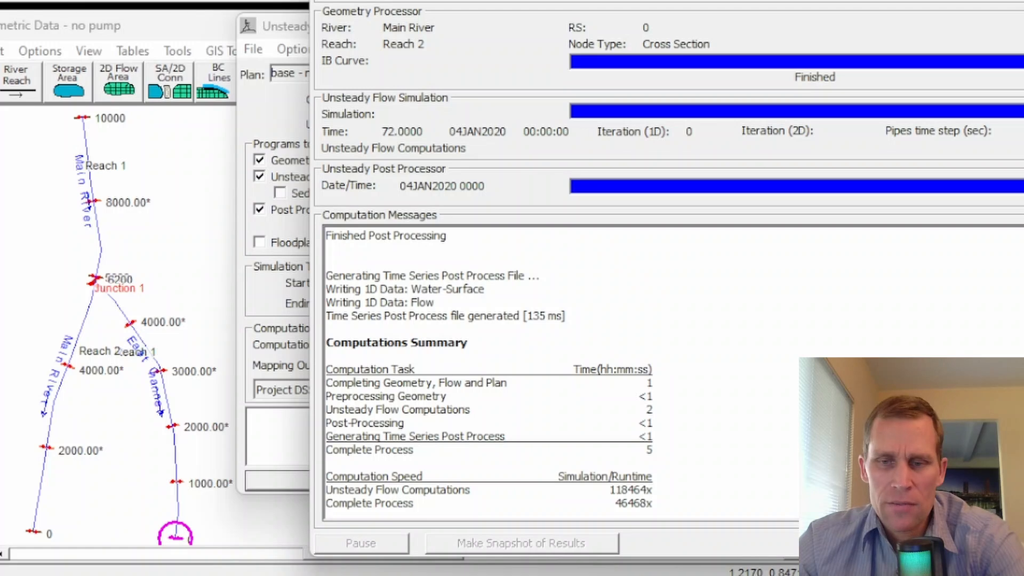
left_click(1012, 543)
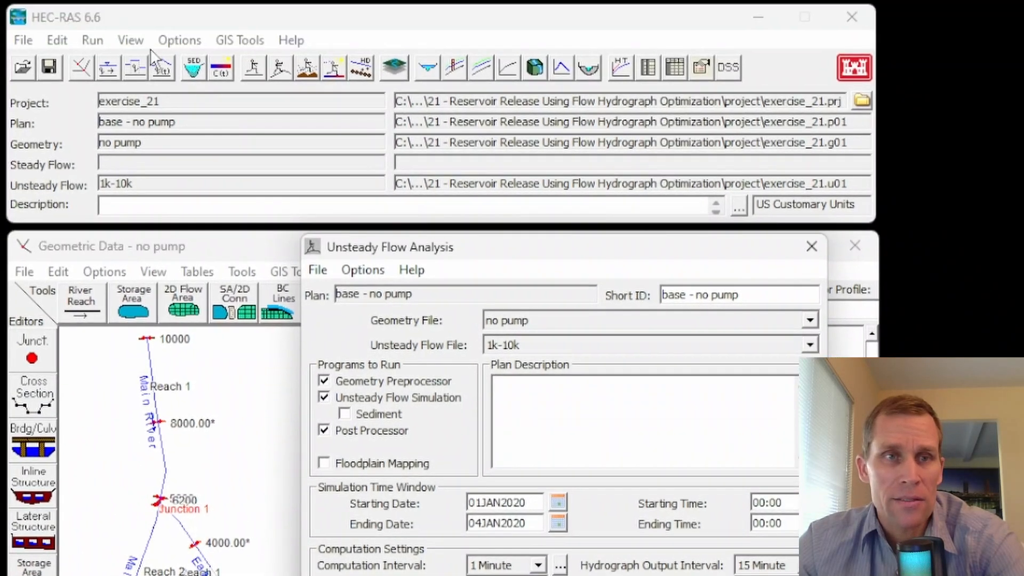
- Open the cross-section results plot and examine the maximum water surface at East Channel Reach 1, river station 0
left_click(130, 41)
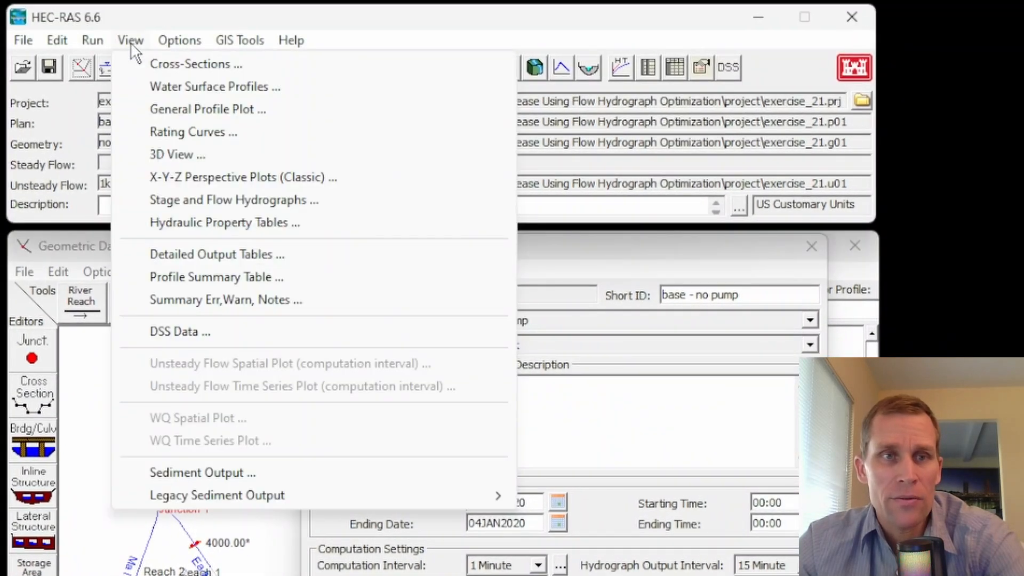
left_click(153, 63)
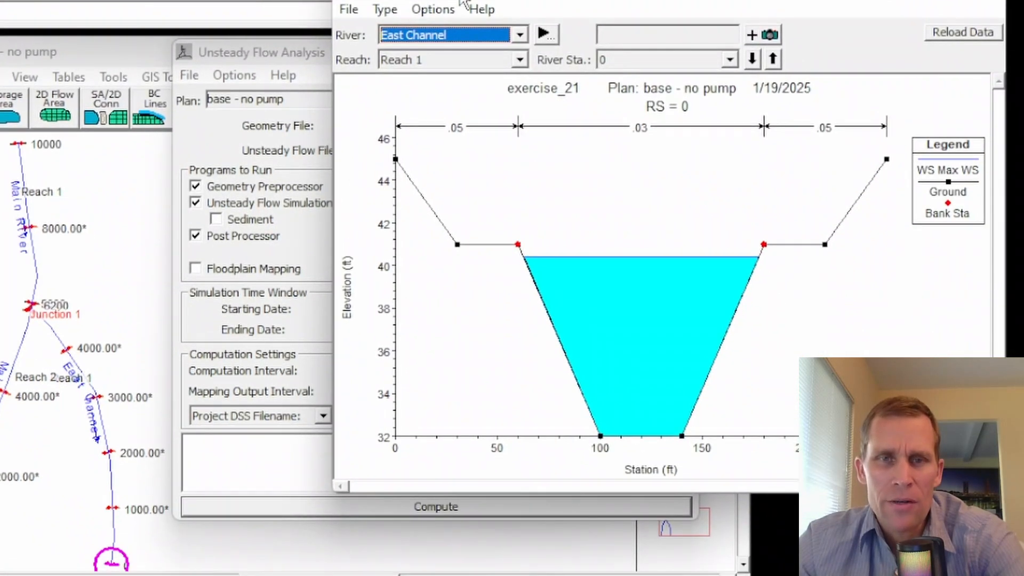
left_click_drag(462, 1, 309, 23)
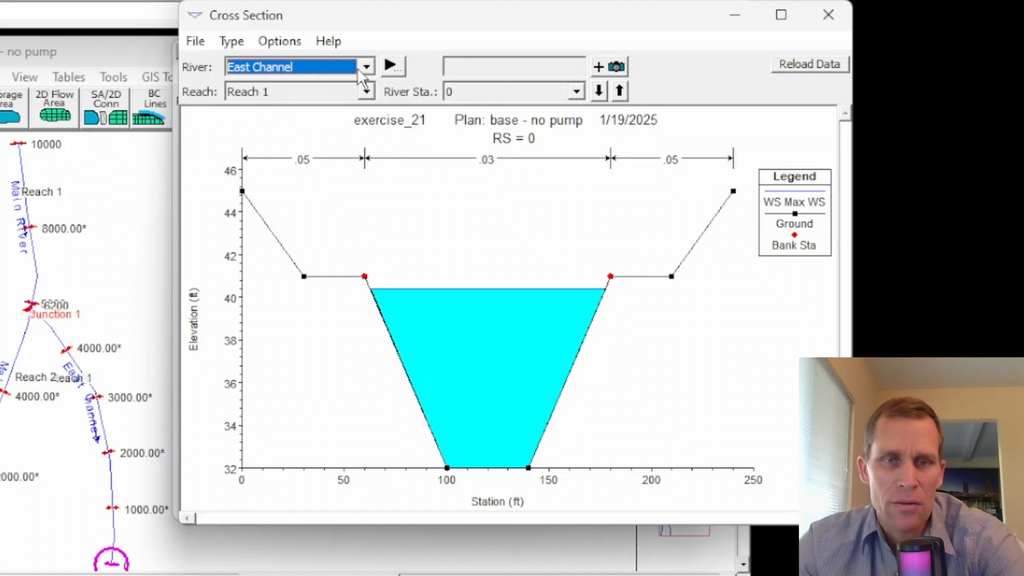
left_click(469, 99)
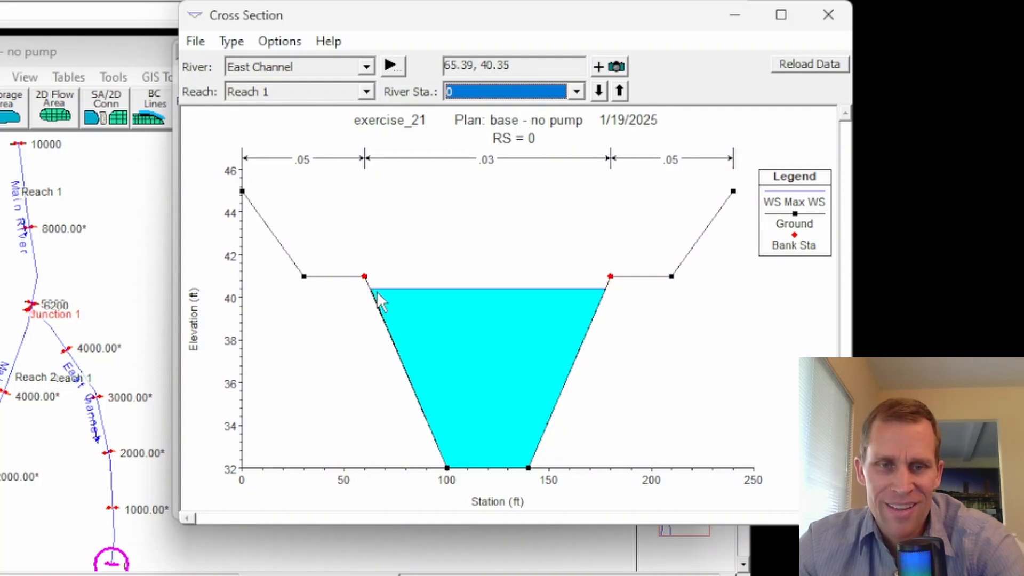
- Animate the water surface through the simulation at East Channel river station 0, and close the animation control
left_click(274, 41)
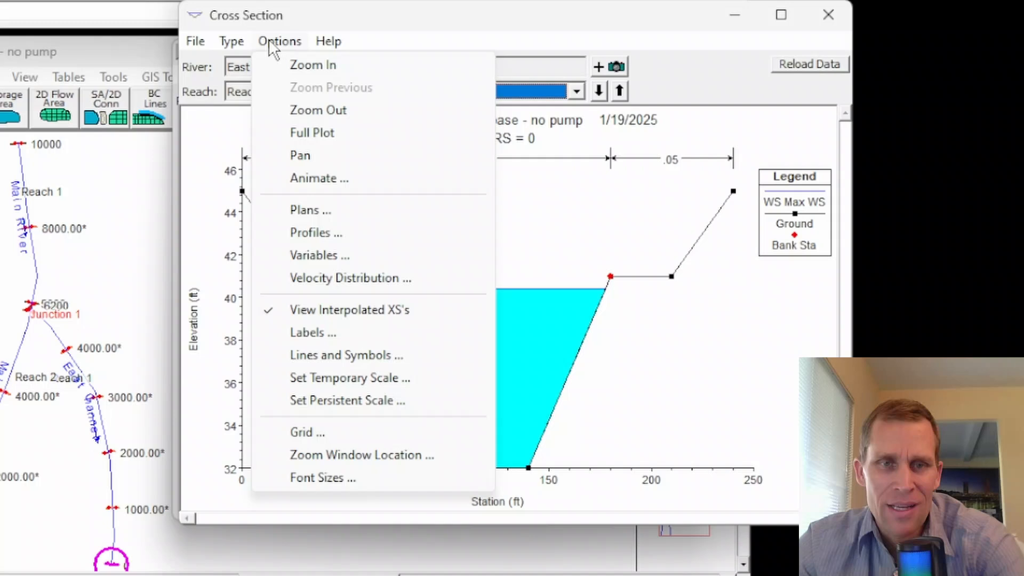
left_click(302, 171)
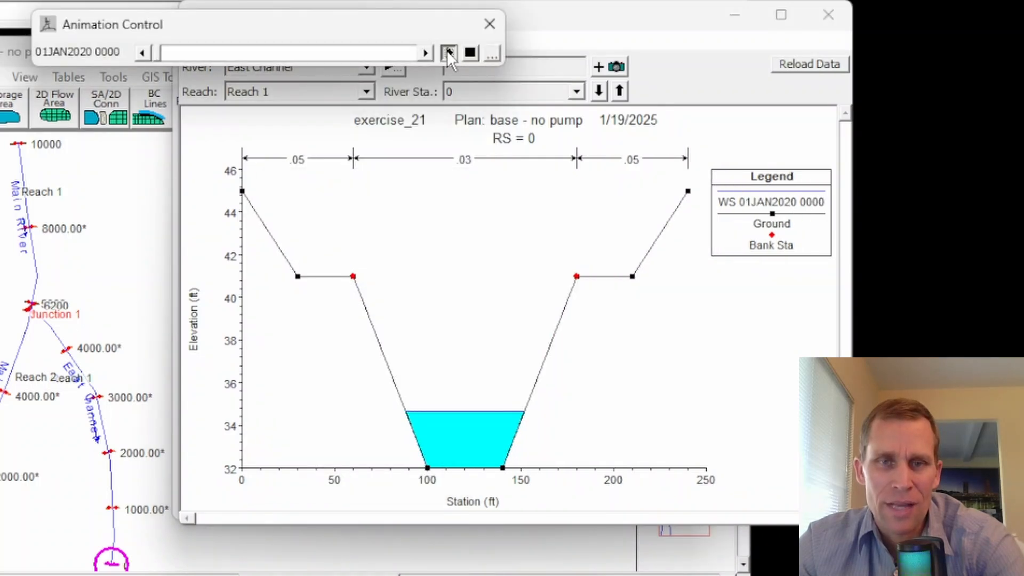
left_click(448, 51)
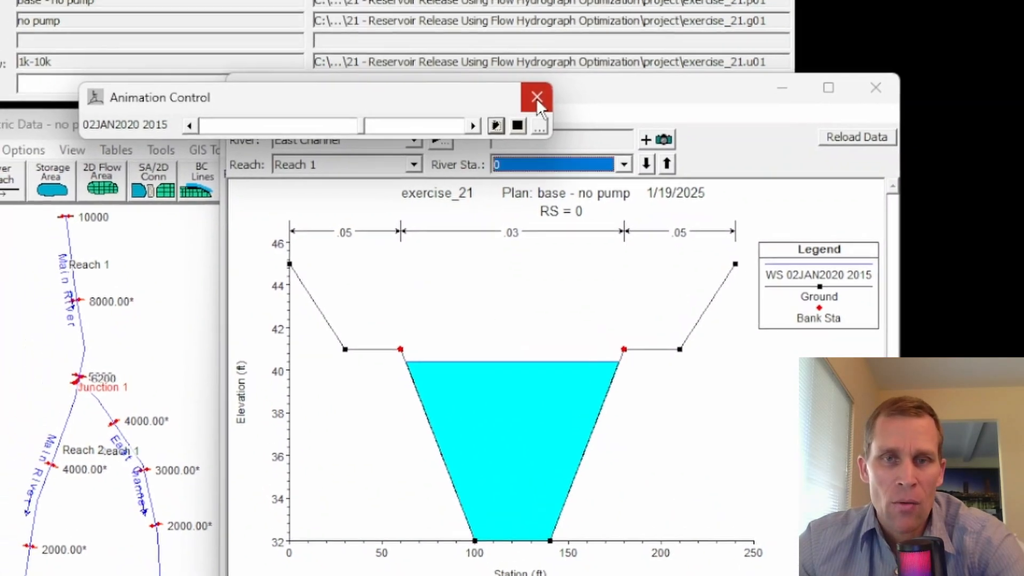
left_click(536, 98)
- Open the profile output table for East Channel Reach 1 and check the water surface elevation at river station 0
left_click(224, 72)
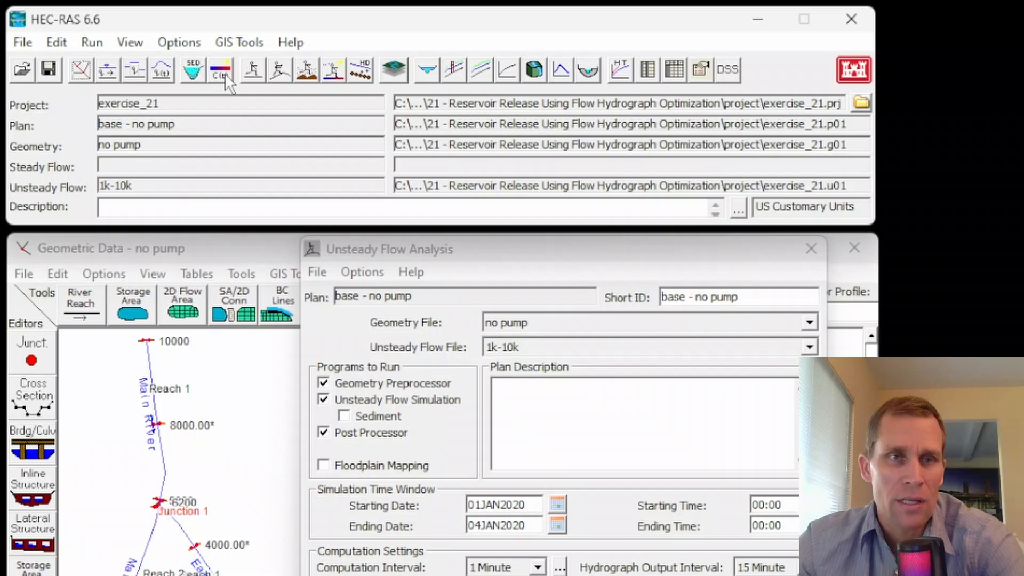
left_click(123, 38)
left_click(194, 280)
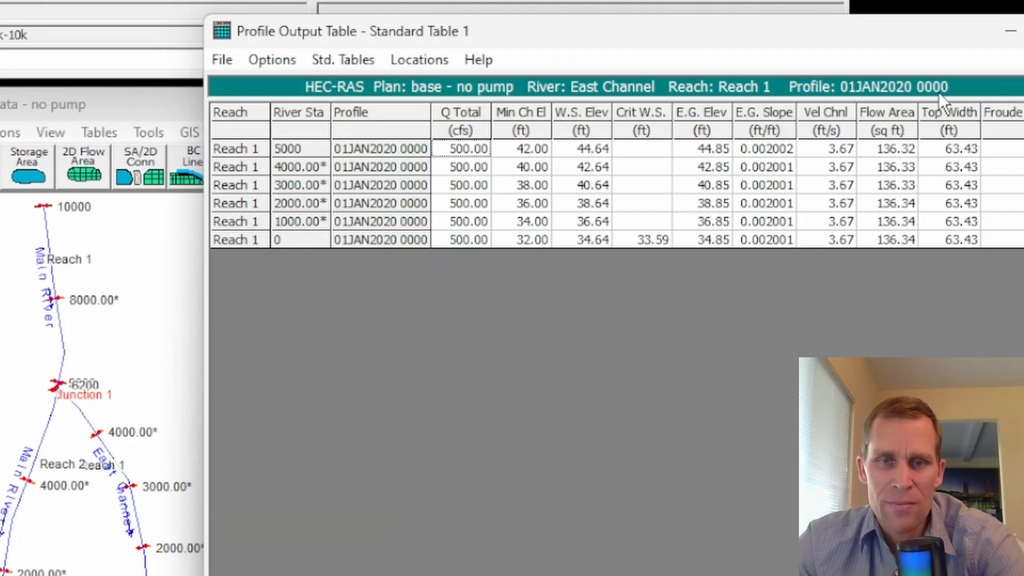
left_click(582, 240)
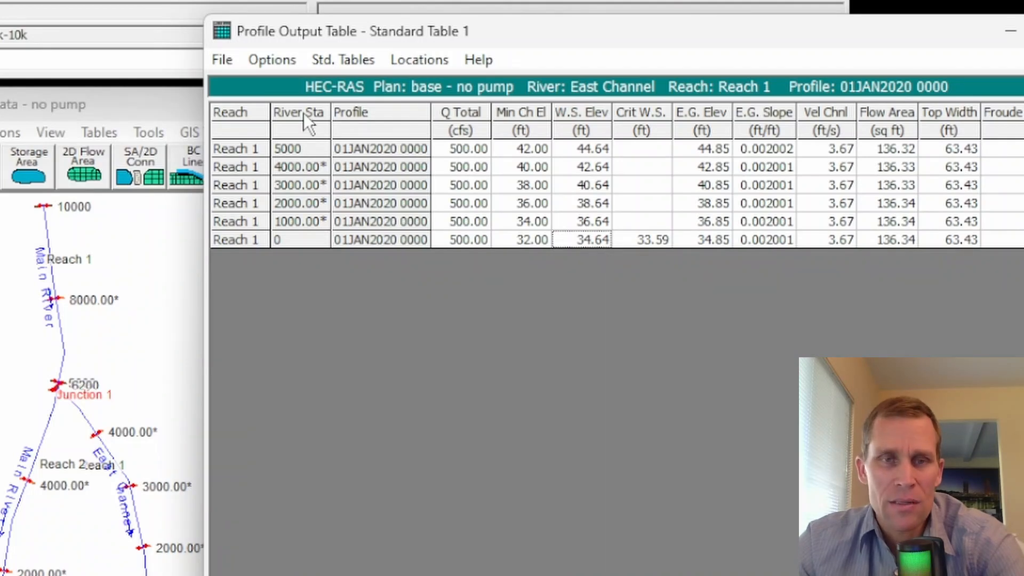
- Include every output profile except Max WS in the profile output table
left_click(273, 60)
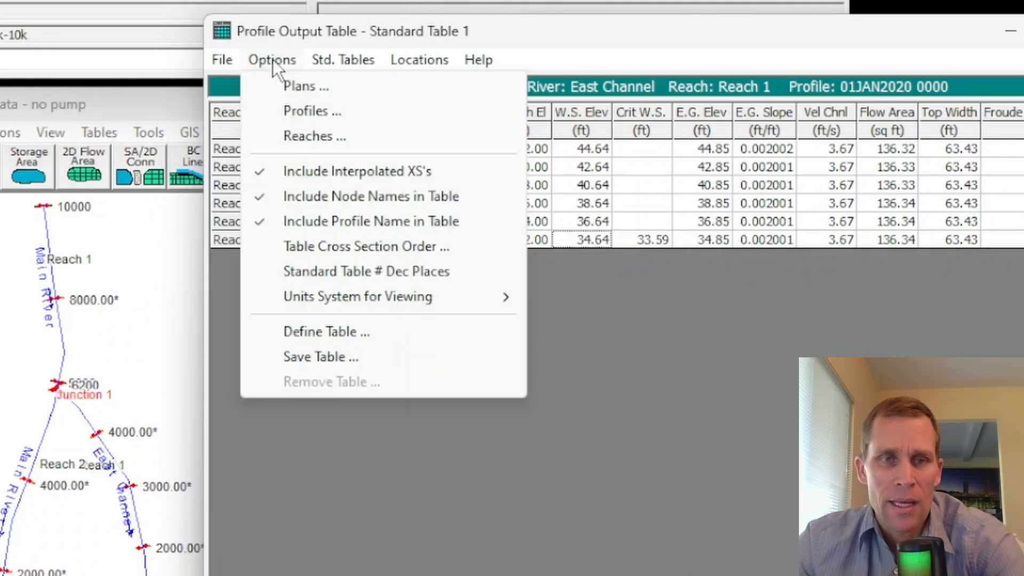
left_click(299, 112)
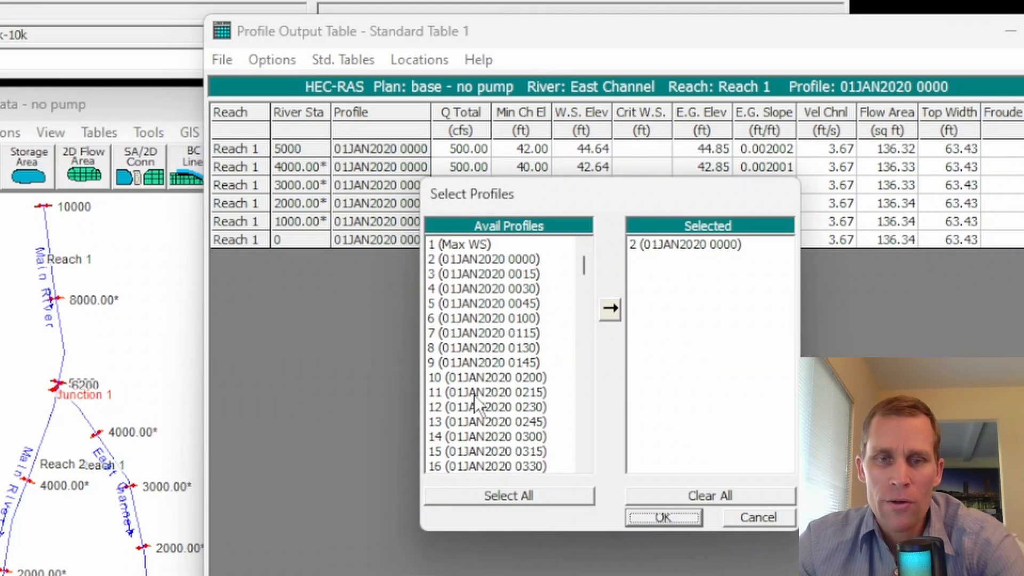
left_click(692, 493)
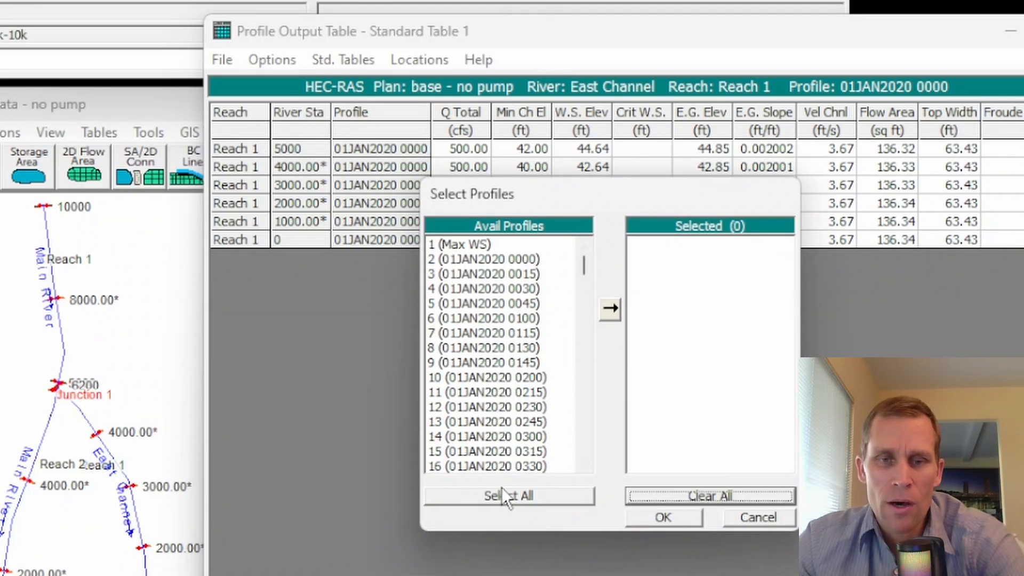
left_click(510, 498)
left_click(664, 515)
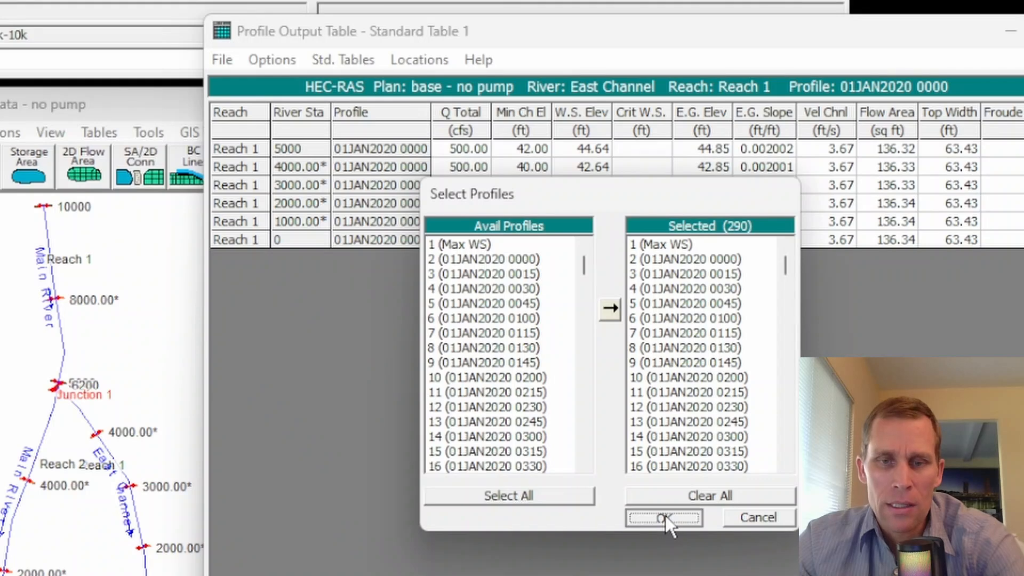
left_click(652, 258)
double_click(653, 246)
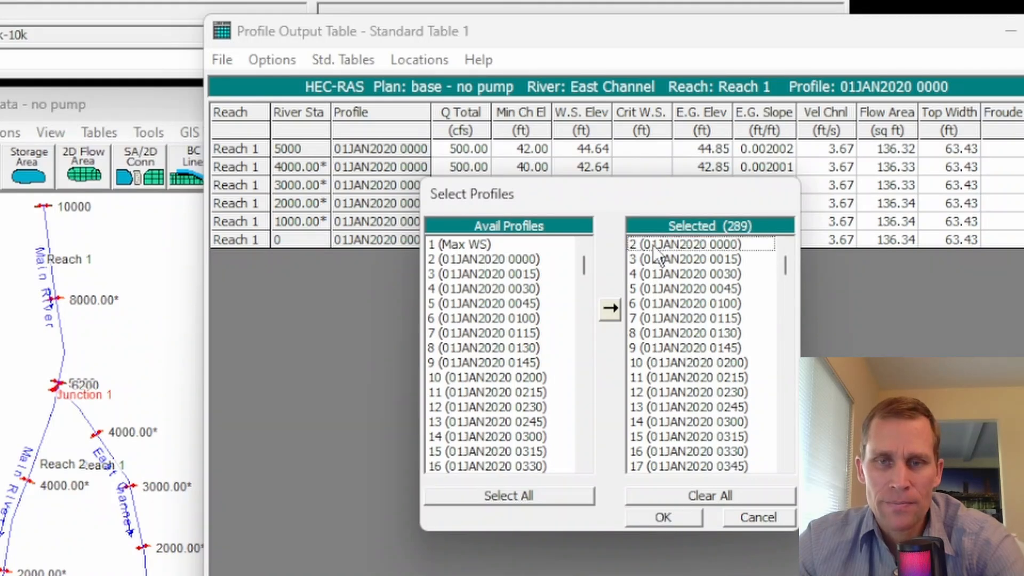
left_click(663, 516)
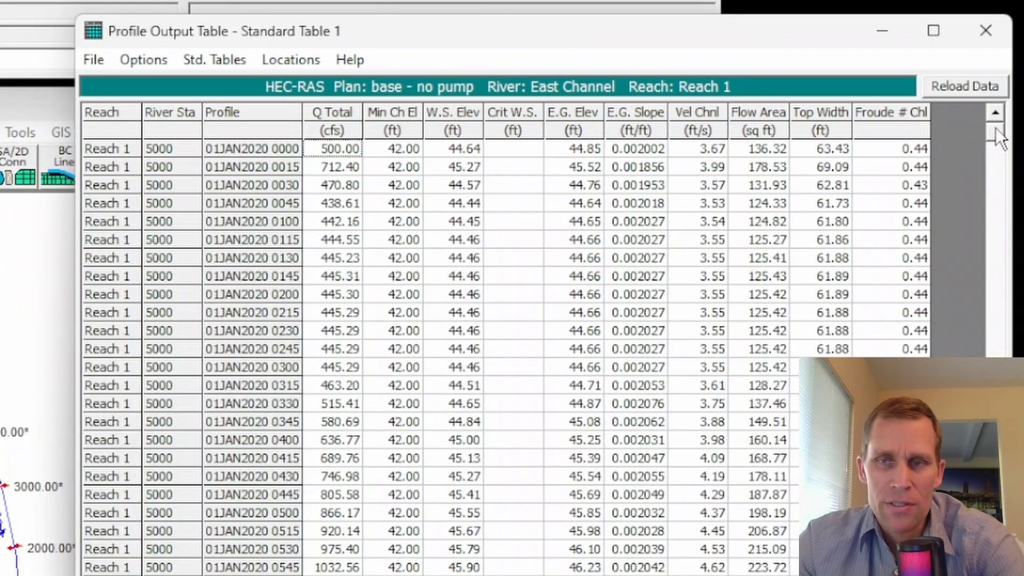
- Locate the river station 0 rows in the table and examine total flow and water surface elevation from 01JAN2020 0000
left_click_drag(1023, 134, 1001, 453)
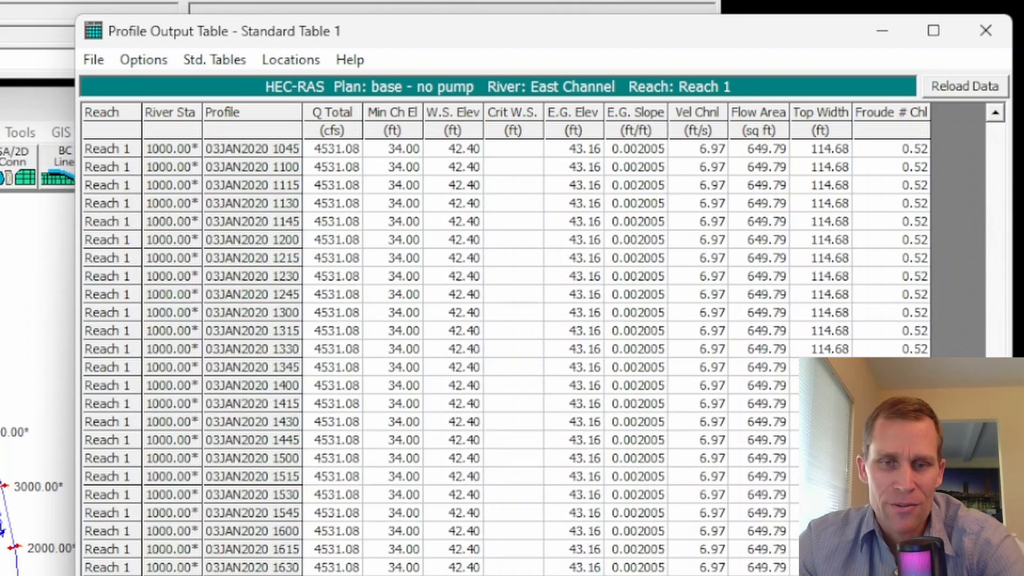
scroll(665, 420, "down", 17)
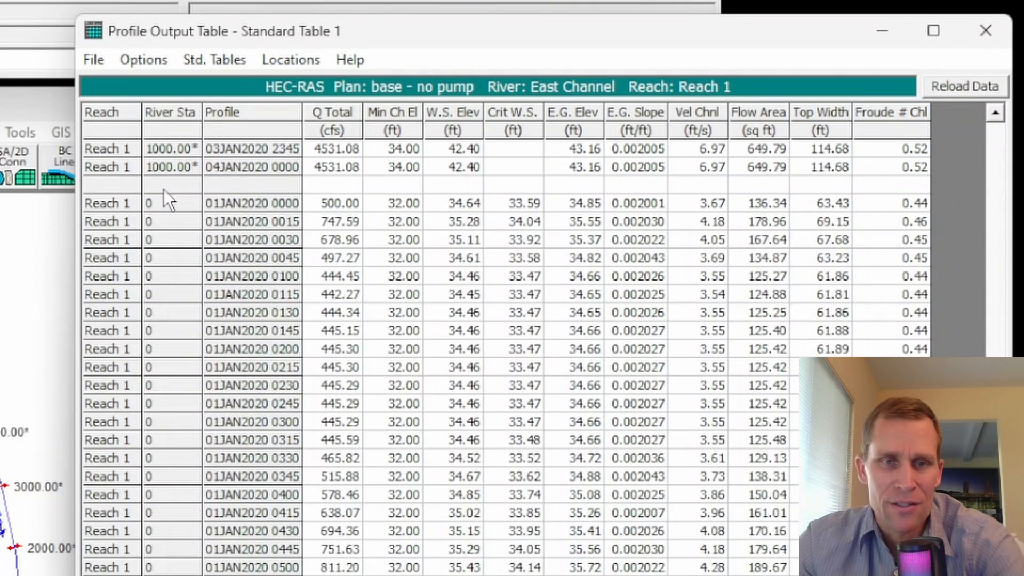
left_click_drag(172, 205, 184, 536)
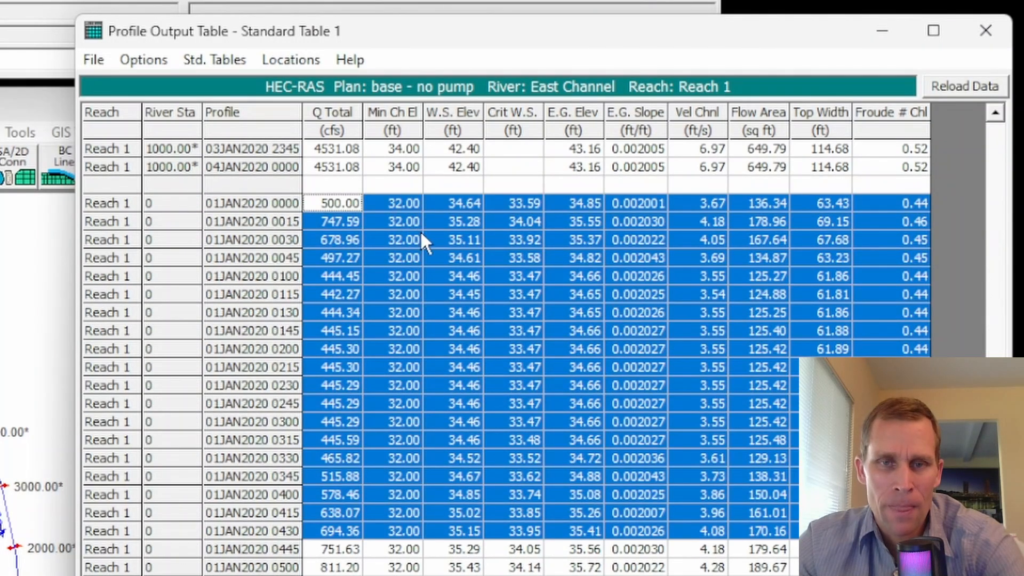
left_click(436, 235)
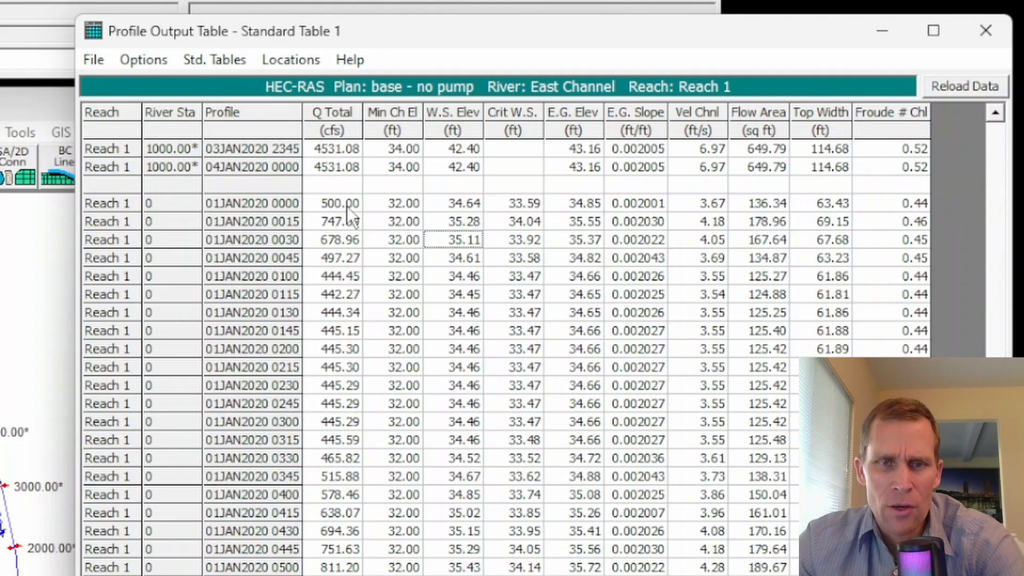
left_click_drag(346, 206, 356, 549)
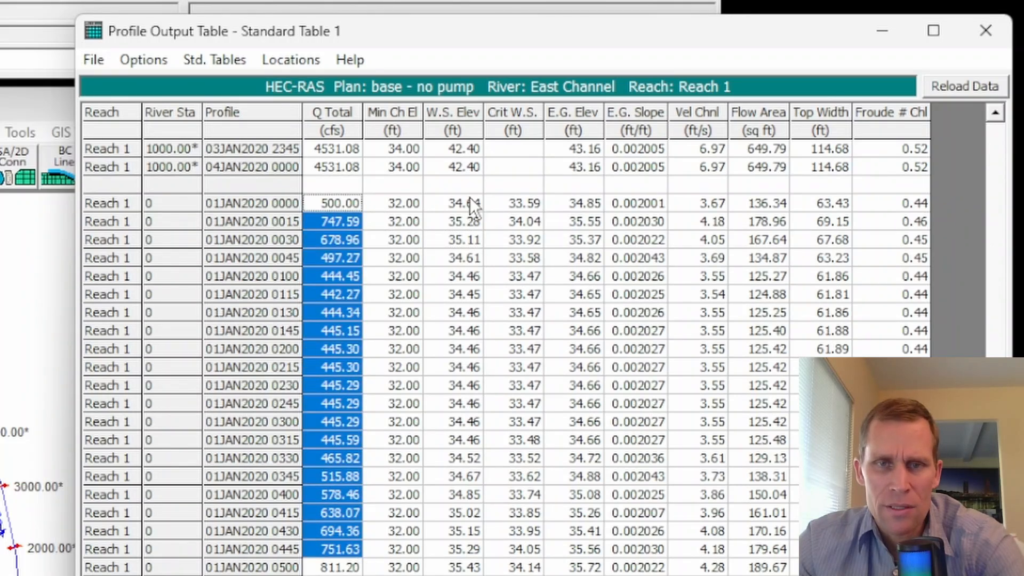
left_click_drag(469, 200, 472, 569)
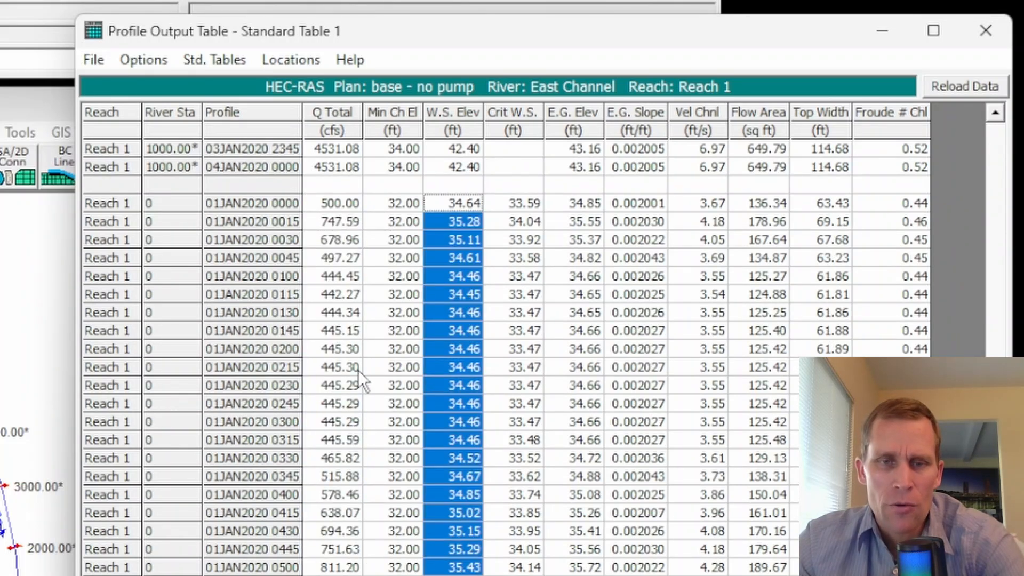
- Follow the water surface elevation at river station 0 through 01JAN2020 to find when it levels off
scroll(342, 388, "down", 10)
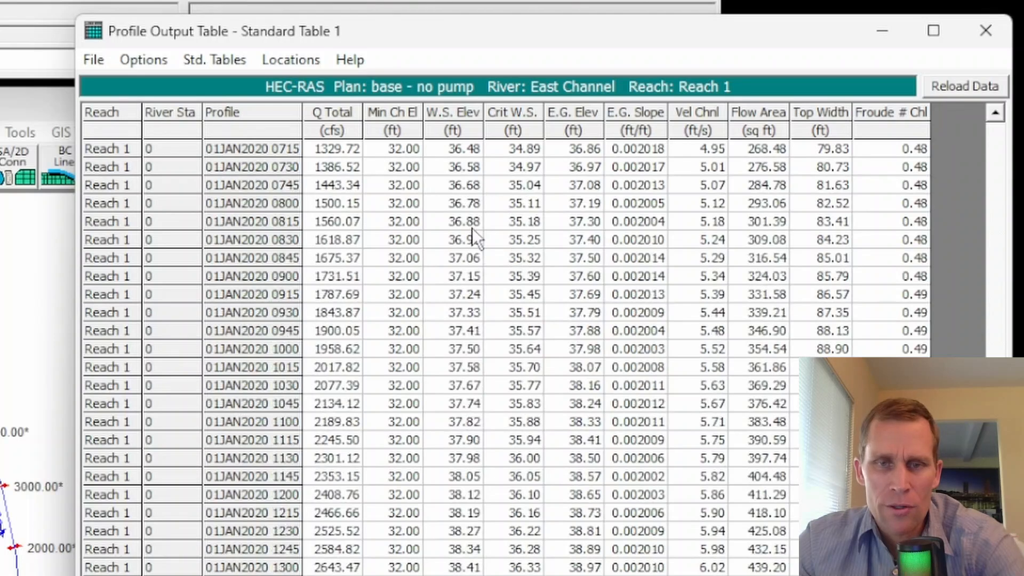
left_click_drag(472, 228, 470, 573)
scroll(462, 470, "down", 7)
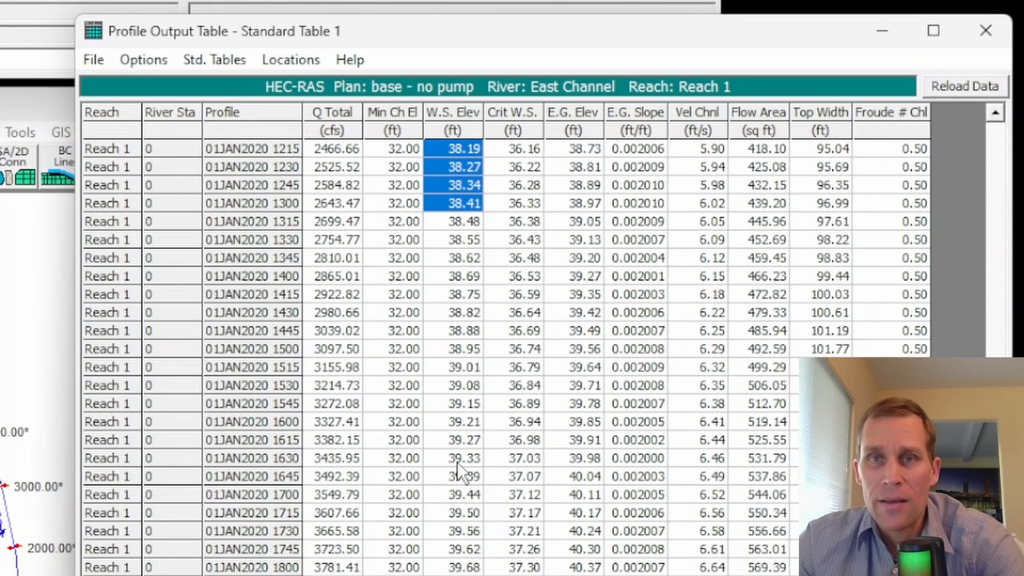
scroll(456, 462, "down", 12)
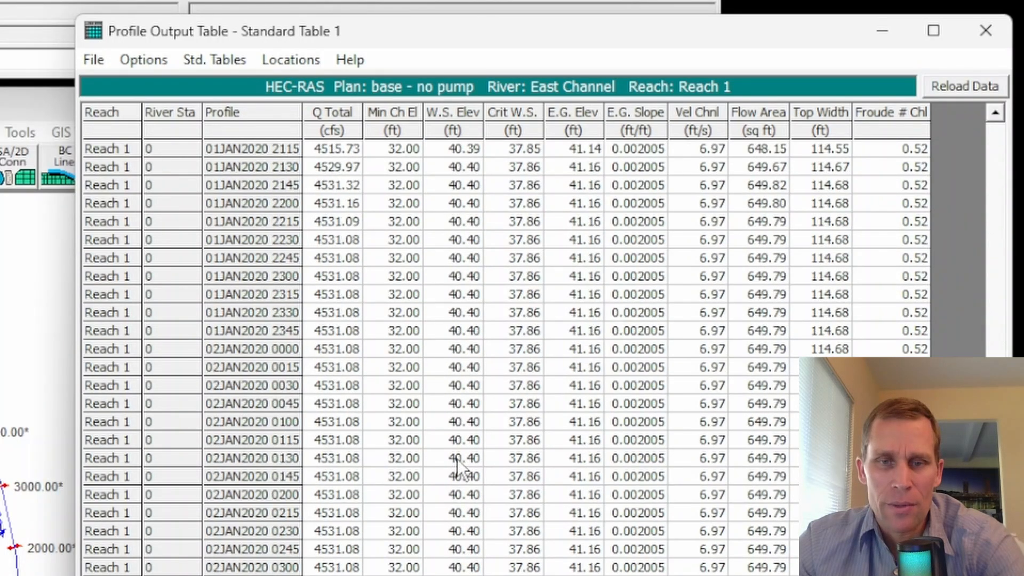
left_click_drag(456, 185, 482, 509)
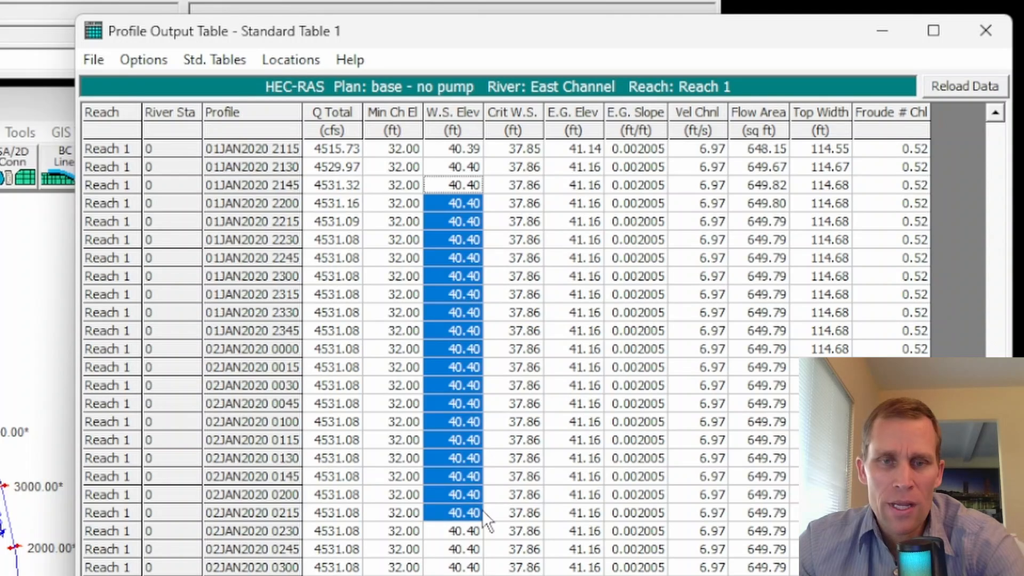
scroll(450, 460, "up", 5)
scroll(450, 448, "down", 1)
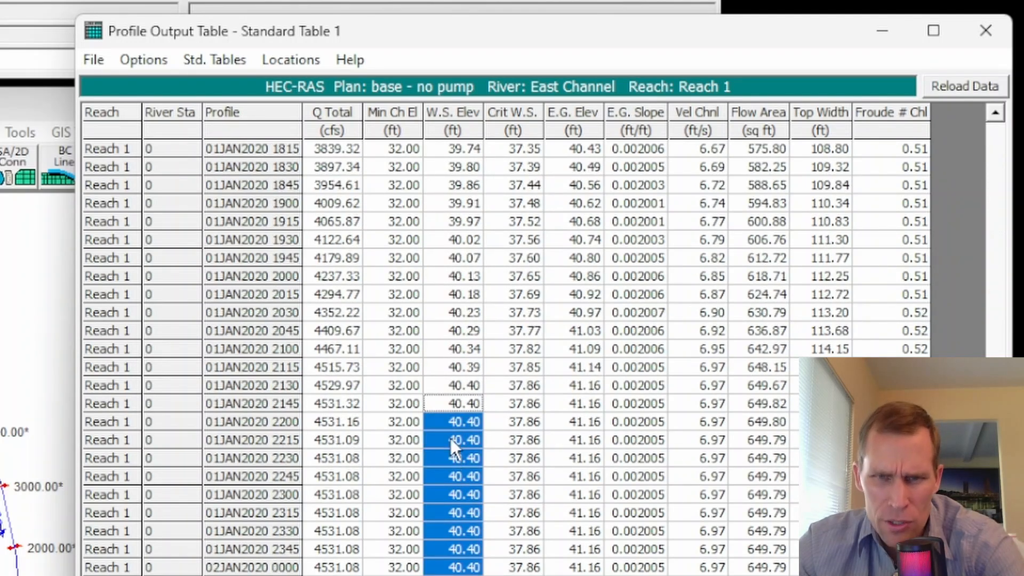
left_click_drag(447, 385, 460, 572)
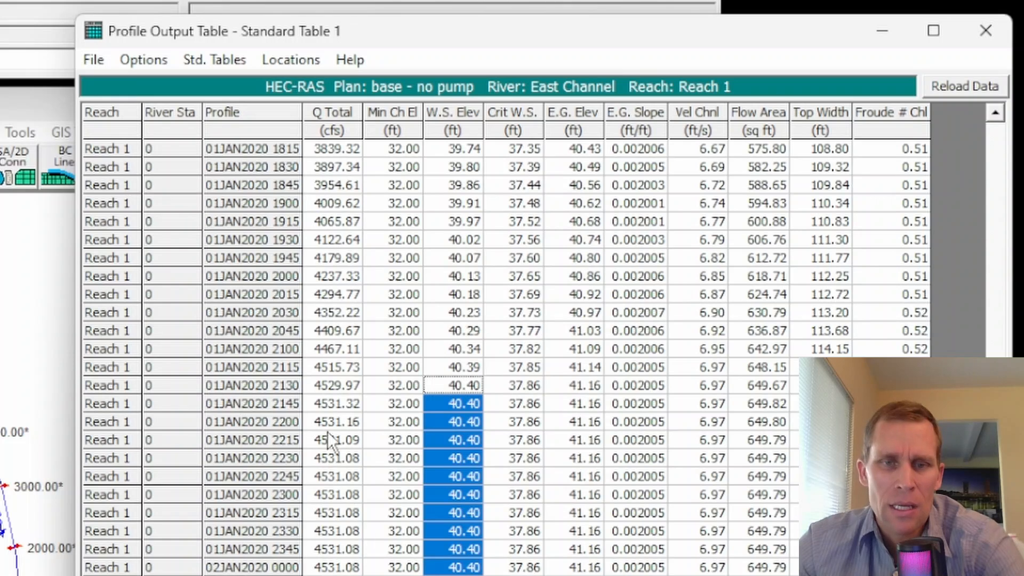
- Compare total flow with water surface elevation at river station 0 for the profiles from 01JAN2020 2145 onward
left_click_drag(332, 405, 336, 570)
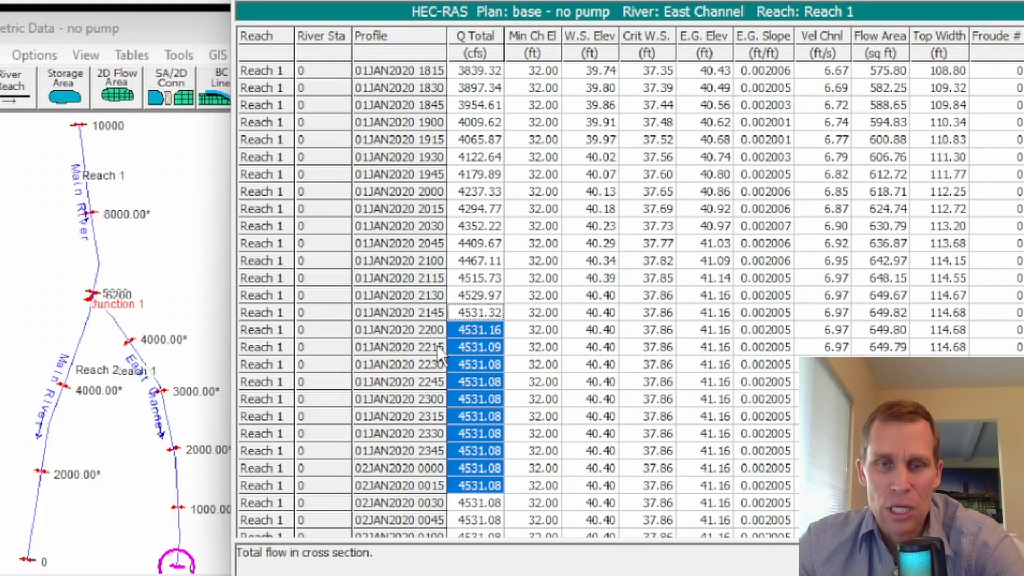
left_click_drag(607, 326, 605, 493)
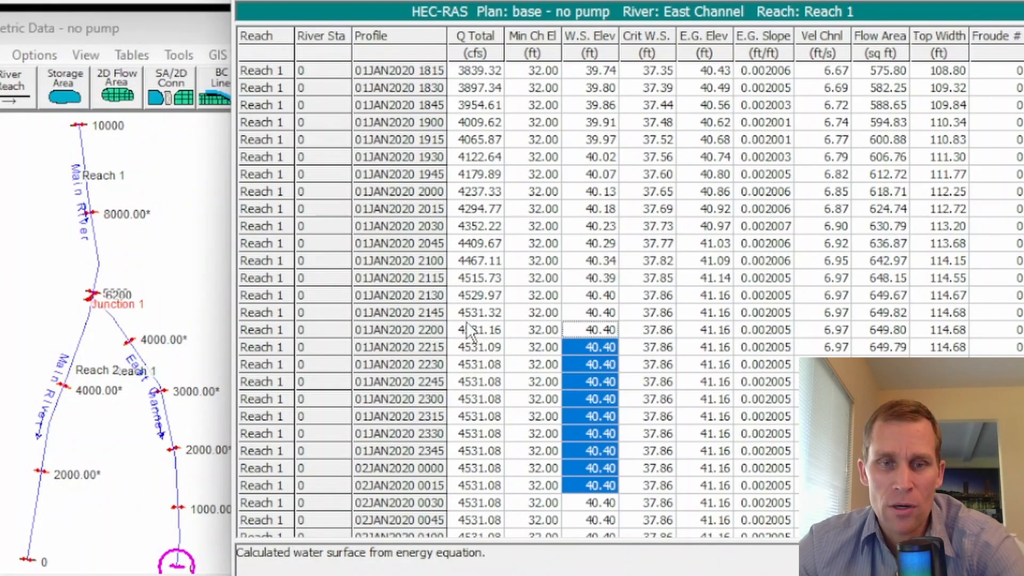
left_click_drag(466, 321, 474, 485)
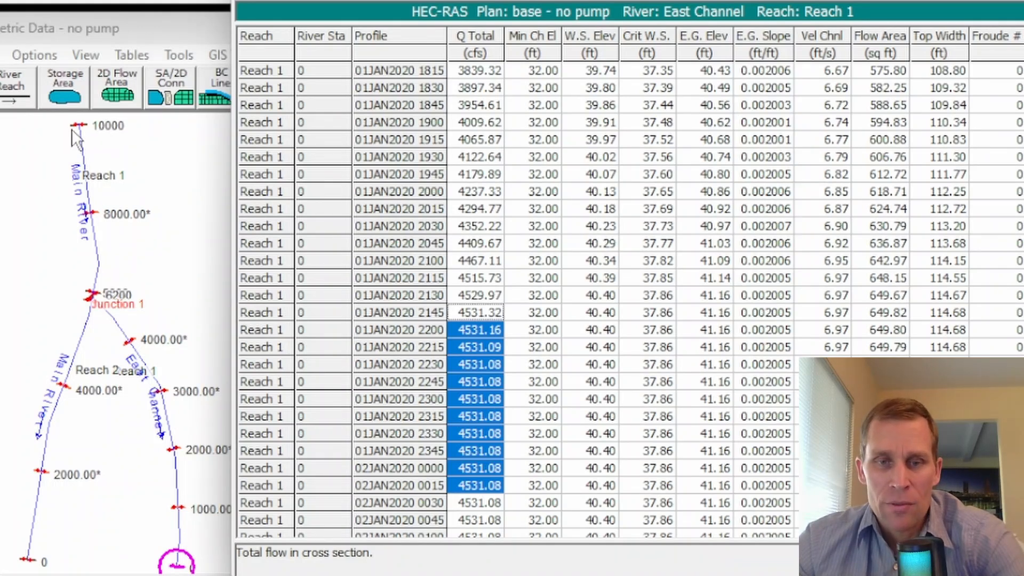
left_click_drag(596, 323, 600, 500)
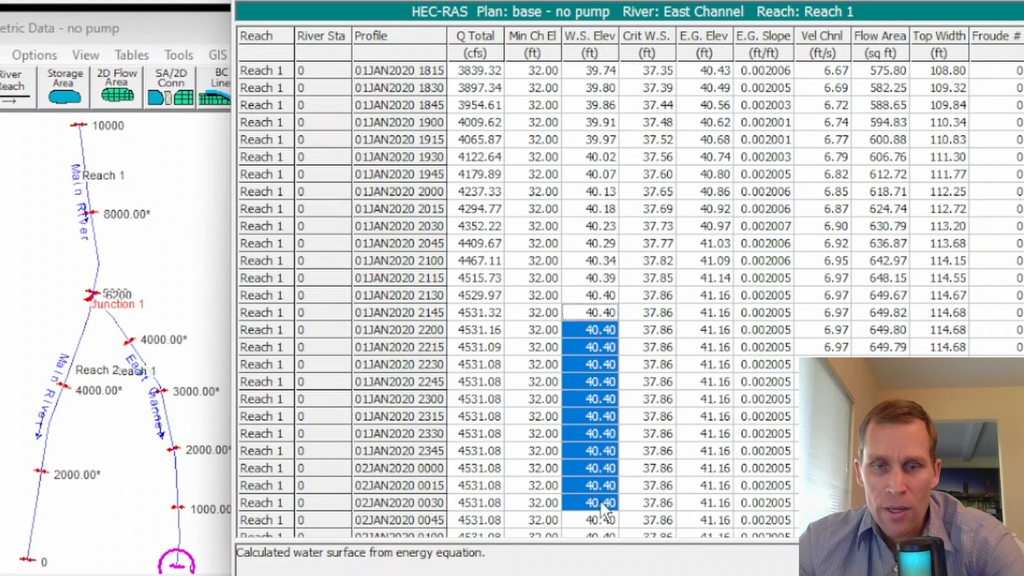
left_click(585, 376)
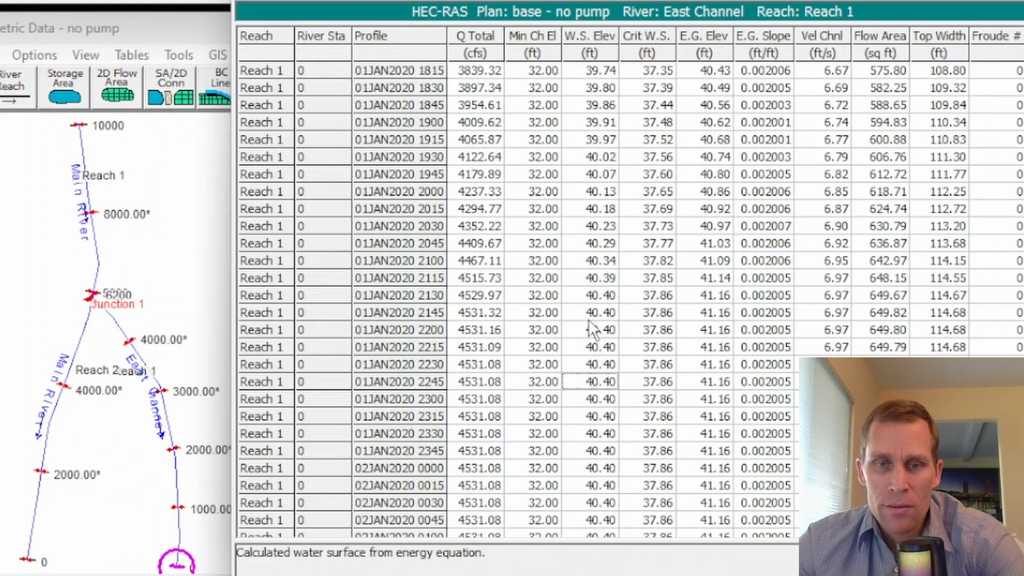
left_click_drag(589, 329, 593, 466)
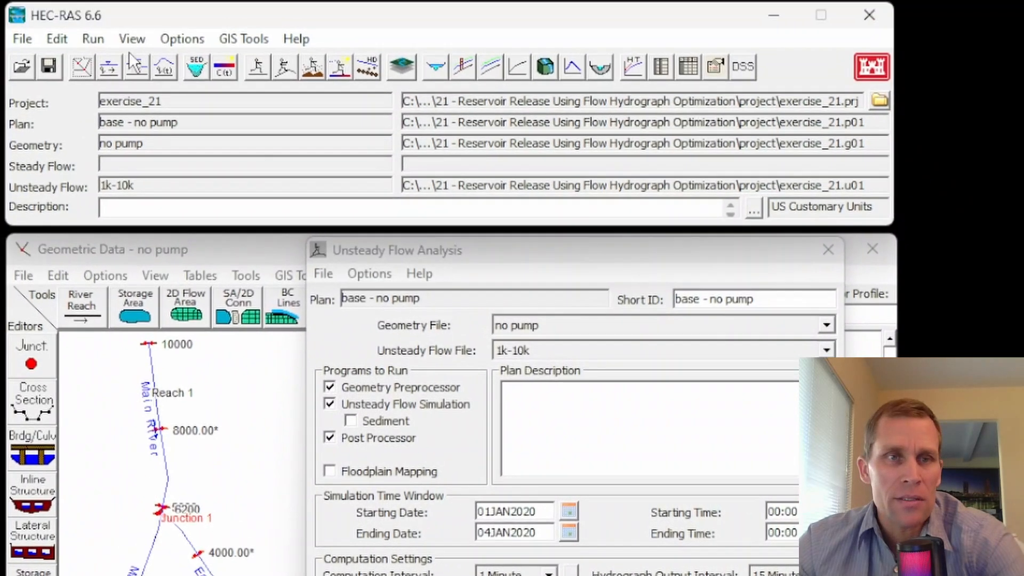
- Open the list of analyses that can be run for the project
left_click(95, 41)
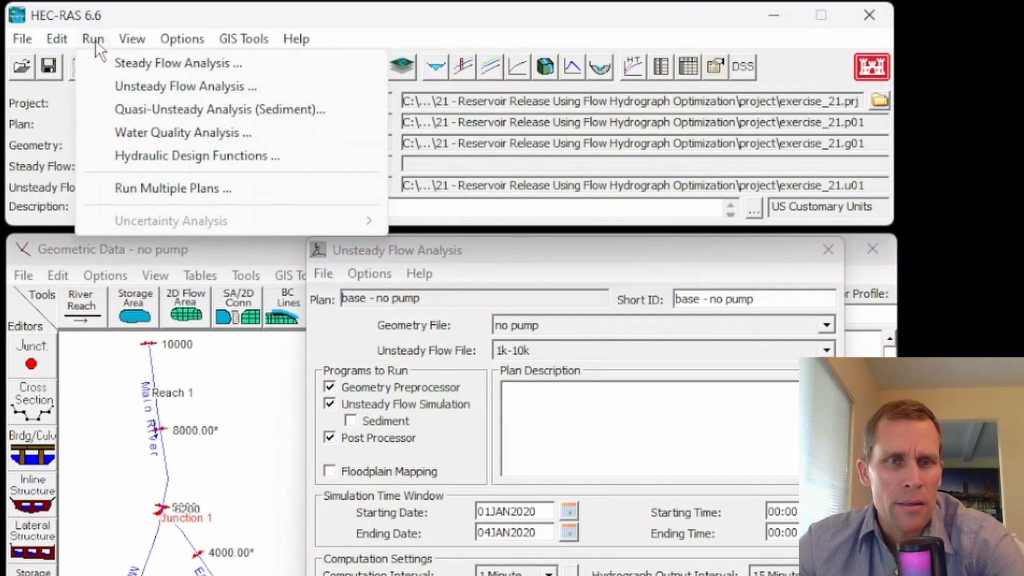
- Save the unsteady flow plan as a new plan titled "optimized - no pump", using the same text as its short ID
left_click(401, 250)
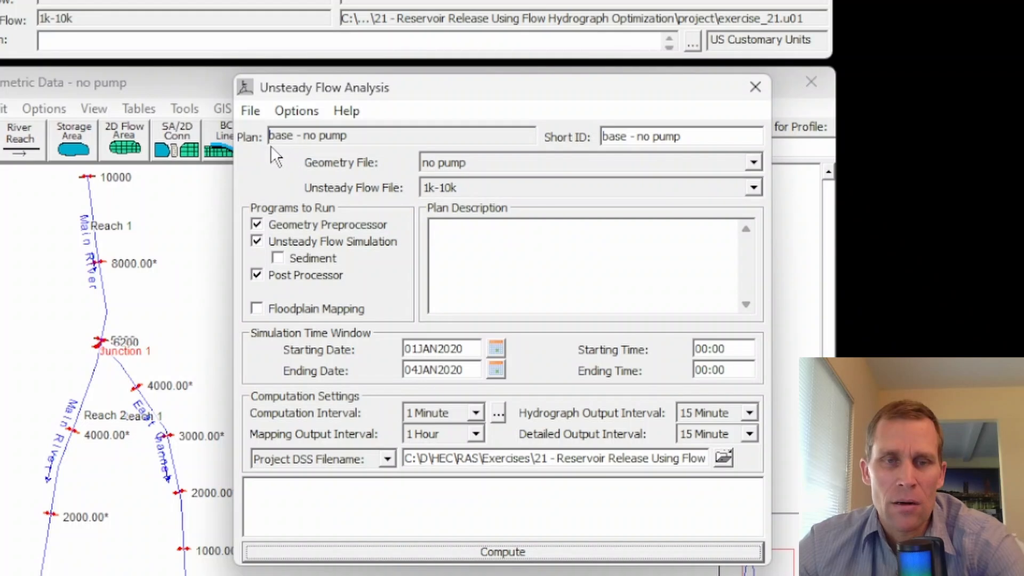
left_click(254, 113)
left_click(287, 209)
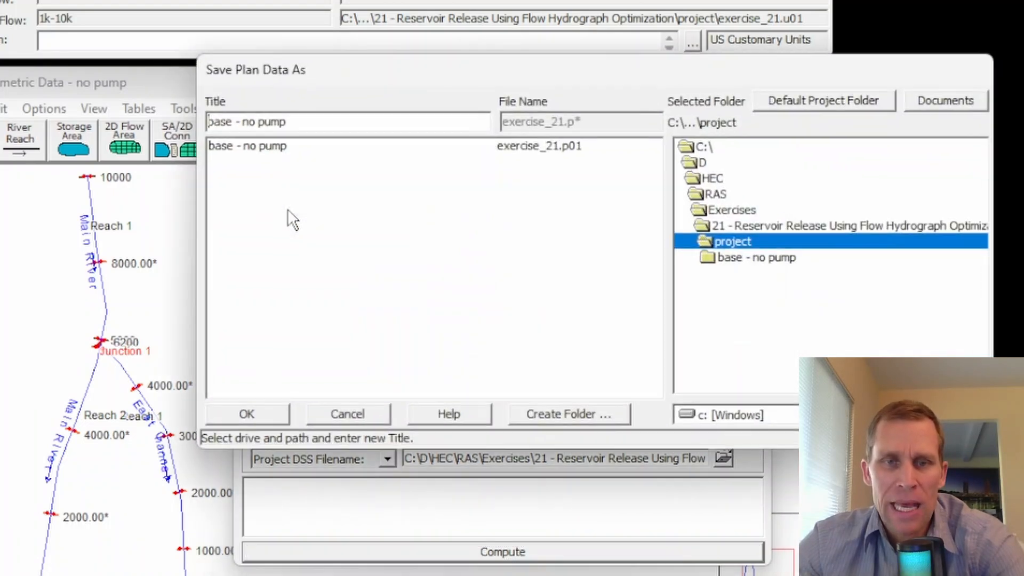
double_click(224, 122)
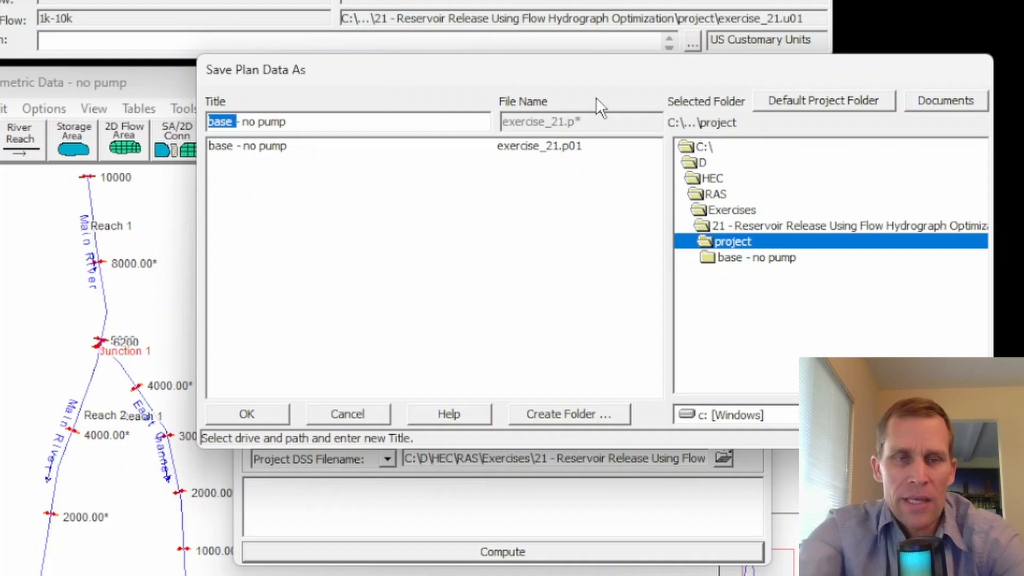
type("optimized")
left_click(274, 413)
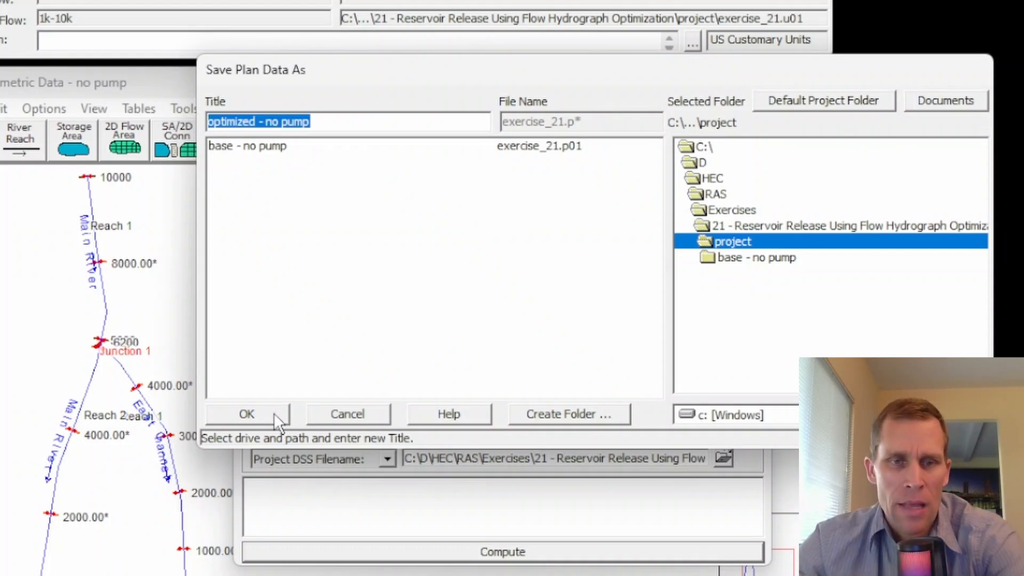
left_click(246, 414)
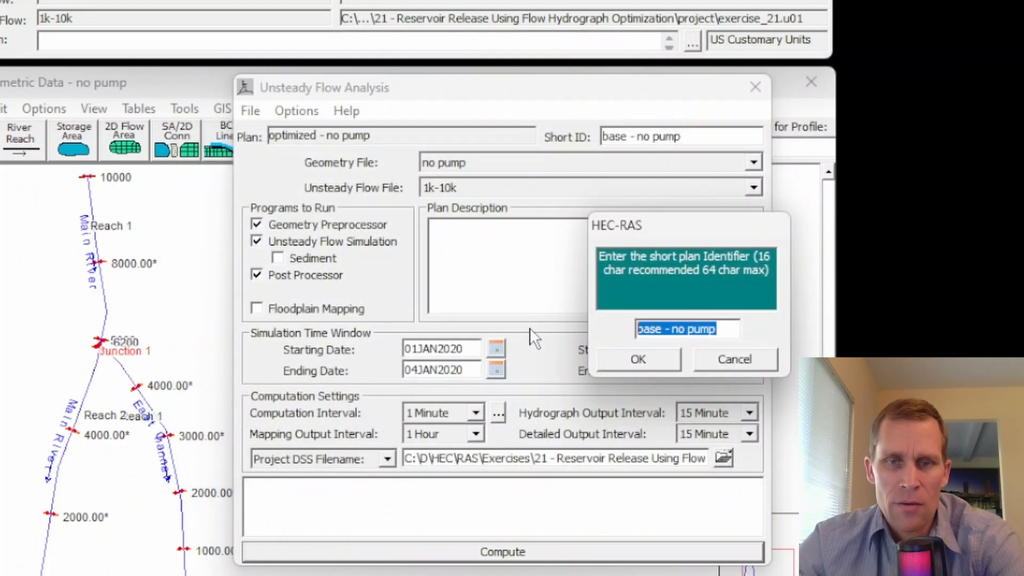
type("optimized - no pump")
left_click(645, 357)
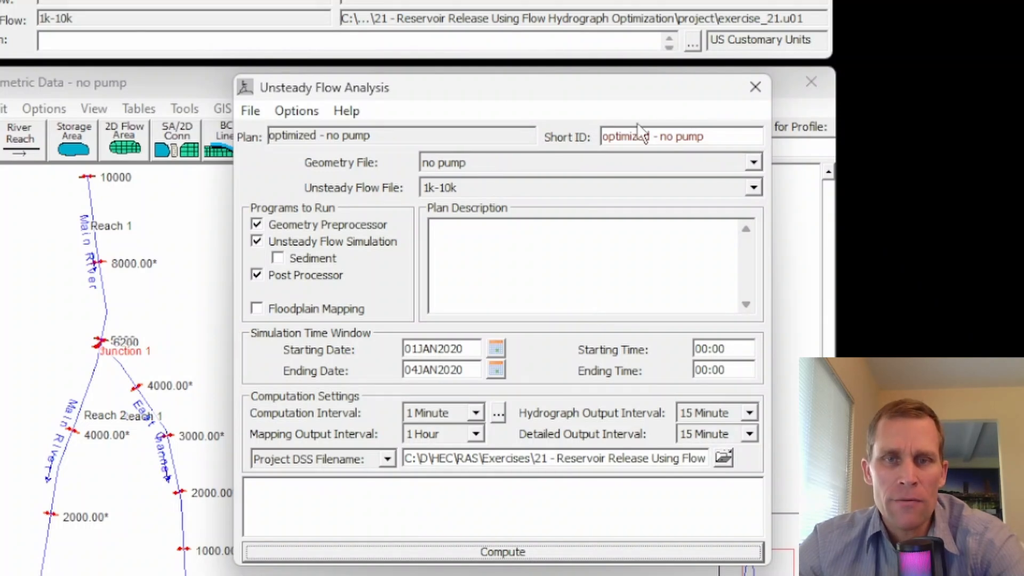
- Open the Automated Flow Optimization settings and set the flow optimization mode to Stage
left_click(294, 112)
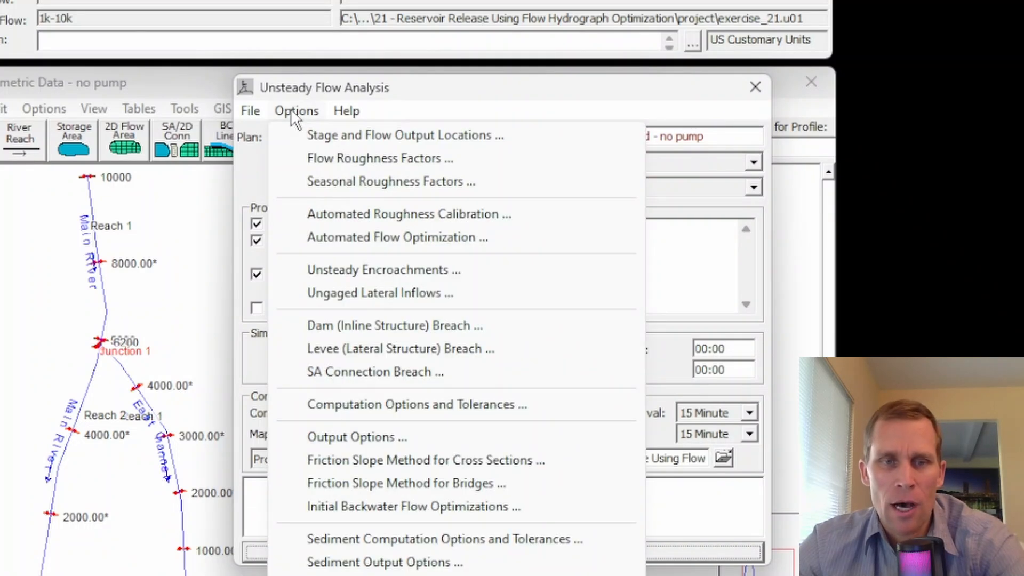
left_click(356, 238)
left_click_drag(273, 47, 467, 98)
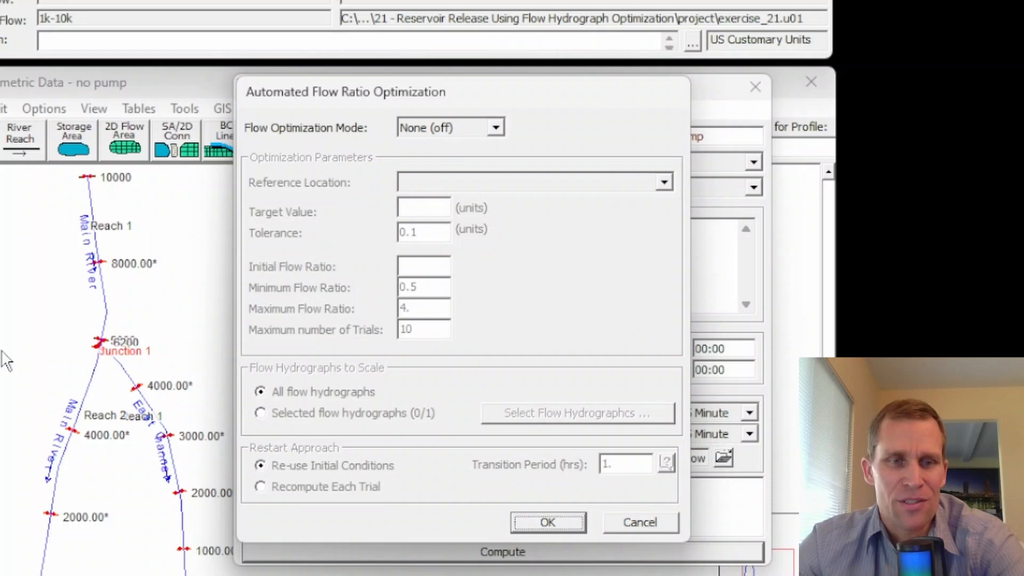
left_click(494, 129)
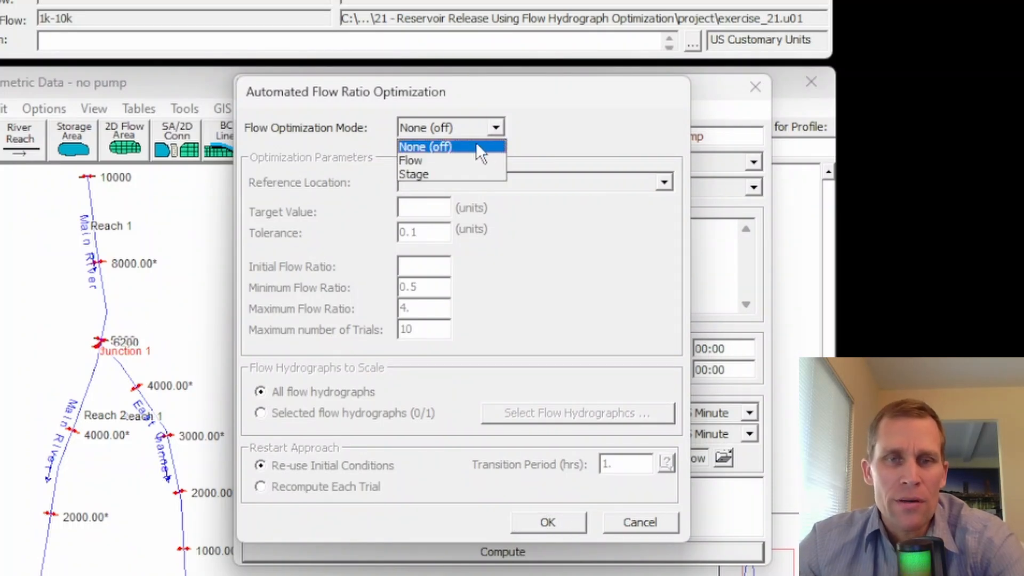
left_click(432, 174)
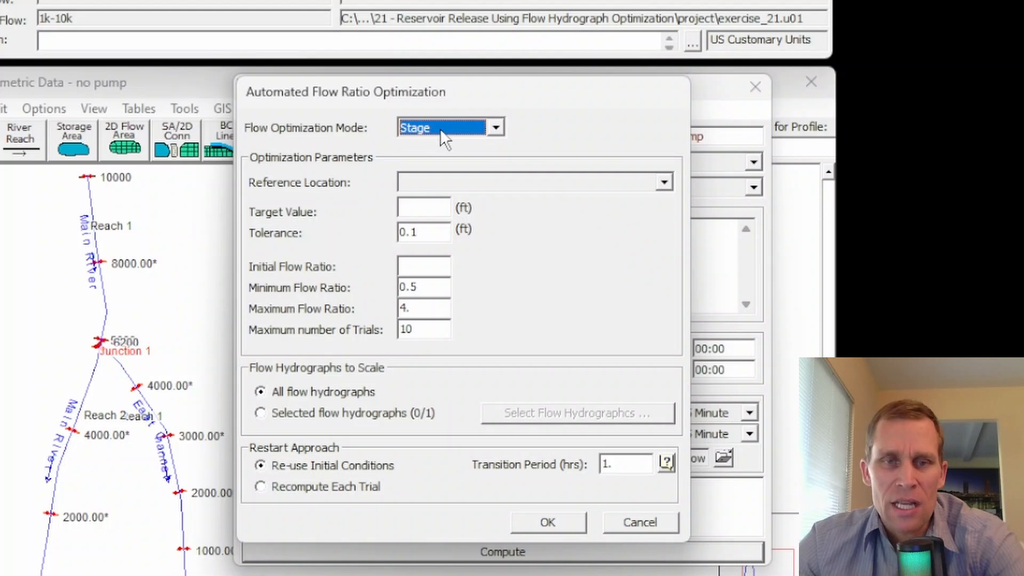
- Check the reference location choices in Stage mode, try them in Flow mode, and return the optimization mode to Stage
left_click(440, 186)
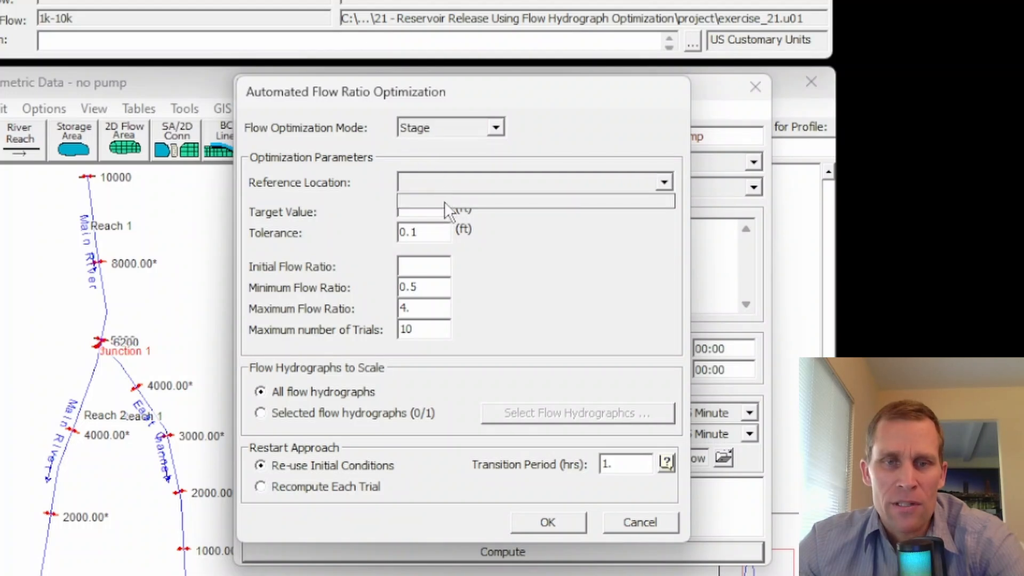
left_click(496, 128)
left_click(493, 128)
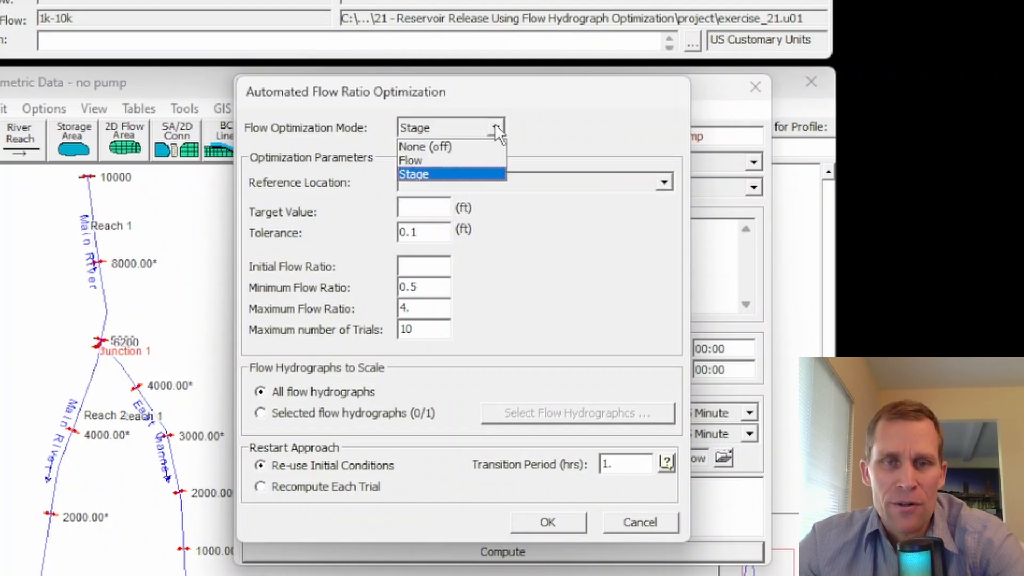
left_click(453, 159)
left_click(453, 182)
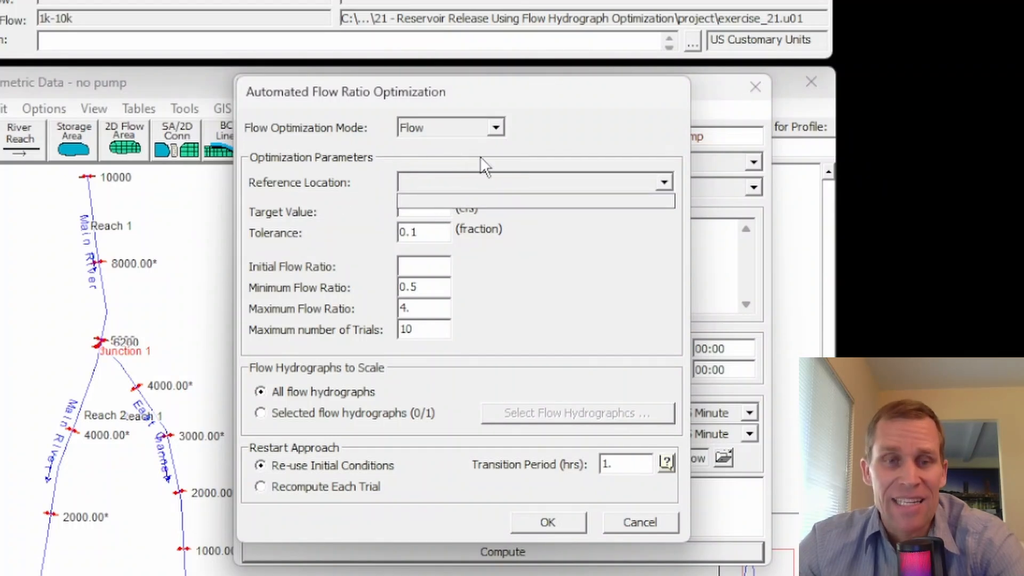
left_click(443, 129)
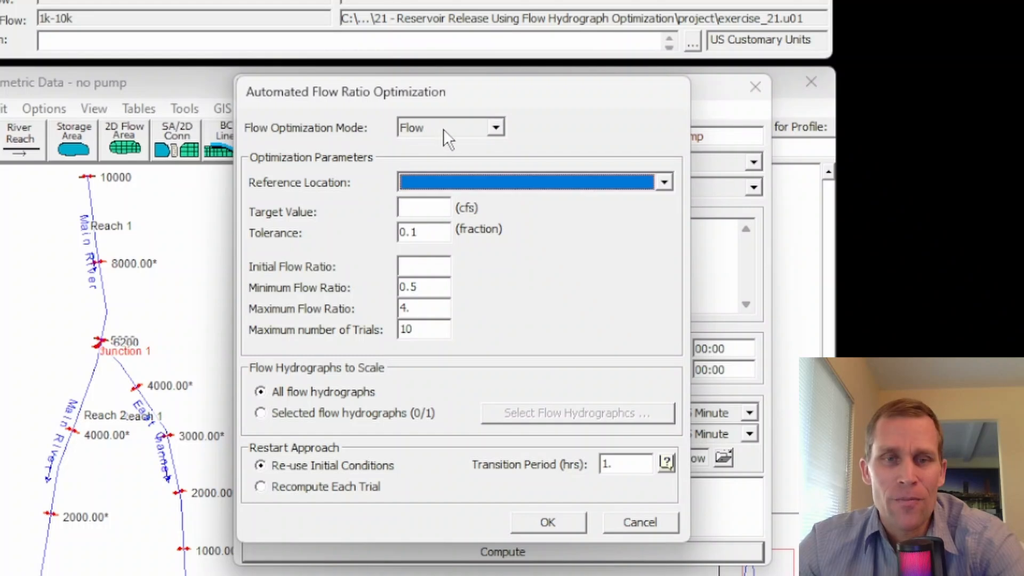
left_click(440, 134)
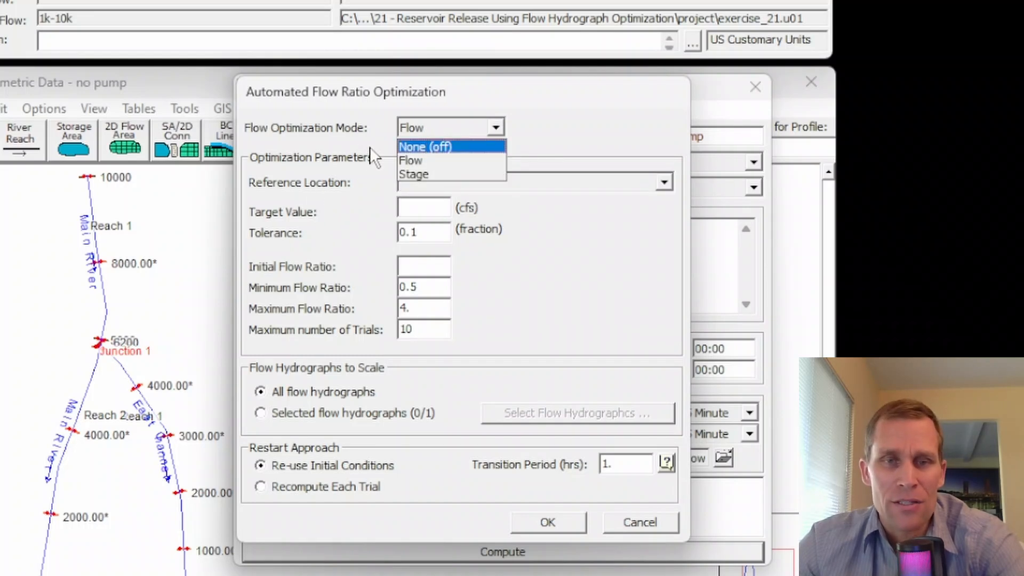
left_click(414, 172)
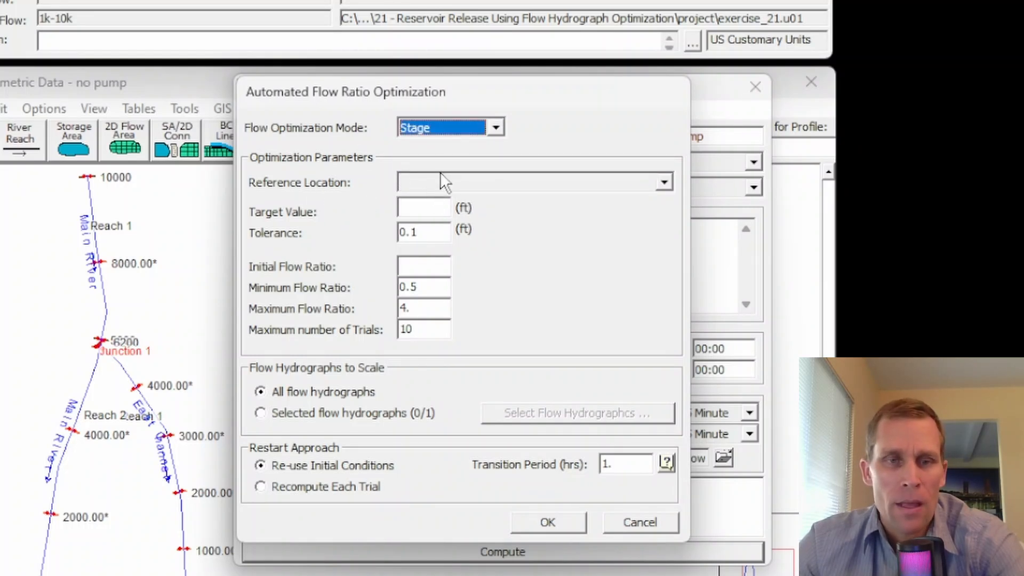
left_click(426, 183)
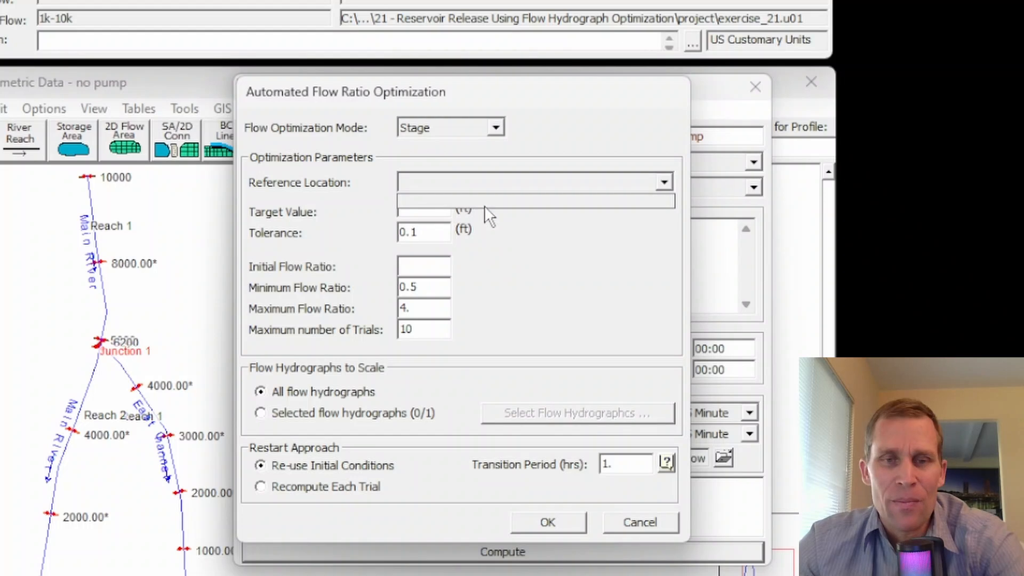
left_click(464, 206)
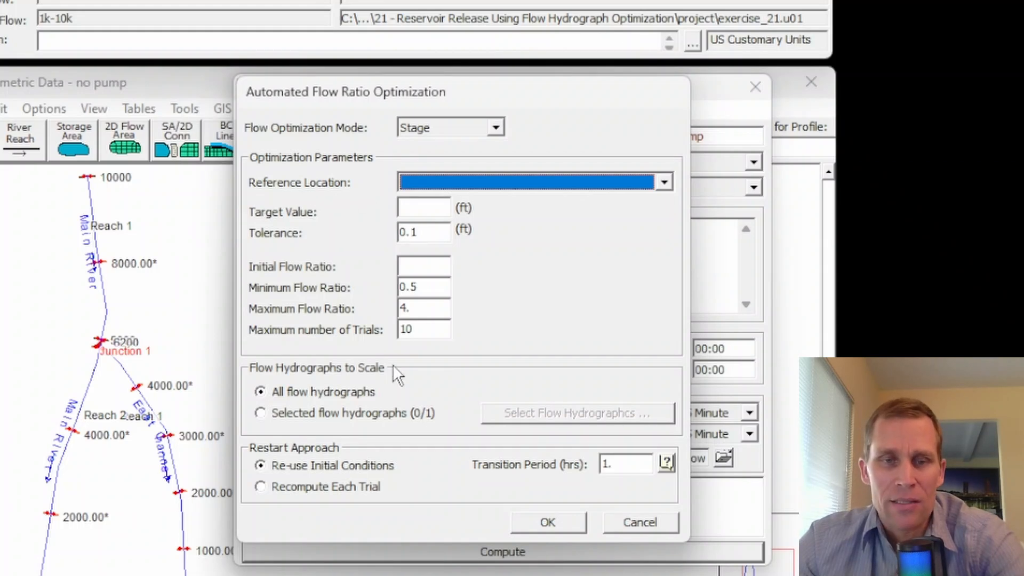
- Accept the flow optimization settings, save the plan, and close the Unsteady Flow Analysis window
left_click(569, 520)
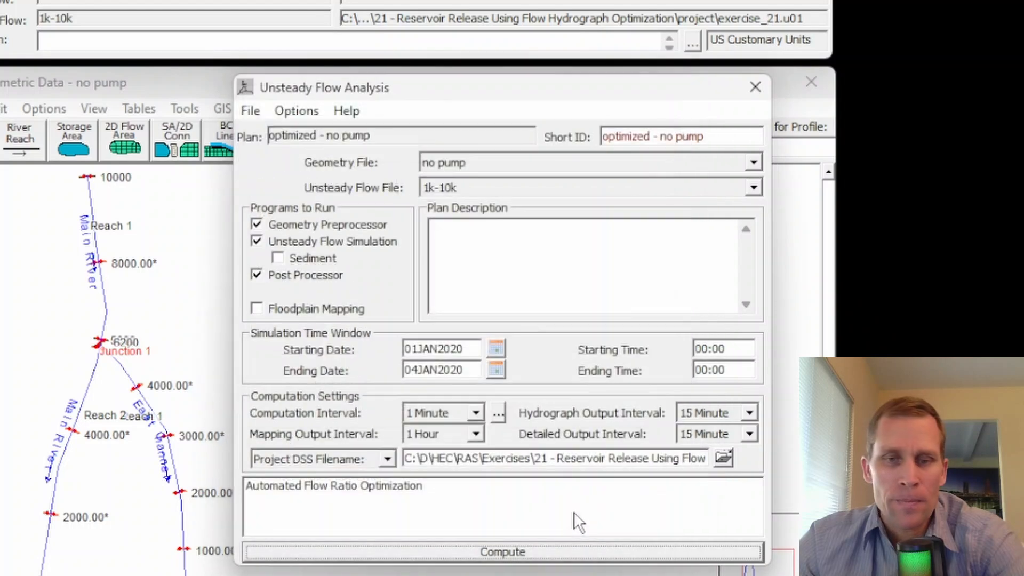
left_click(251, 111)
left_click(291, 182)
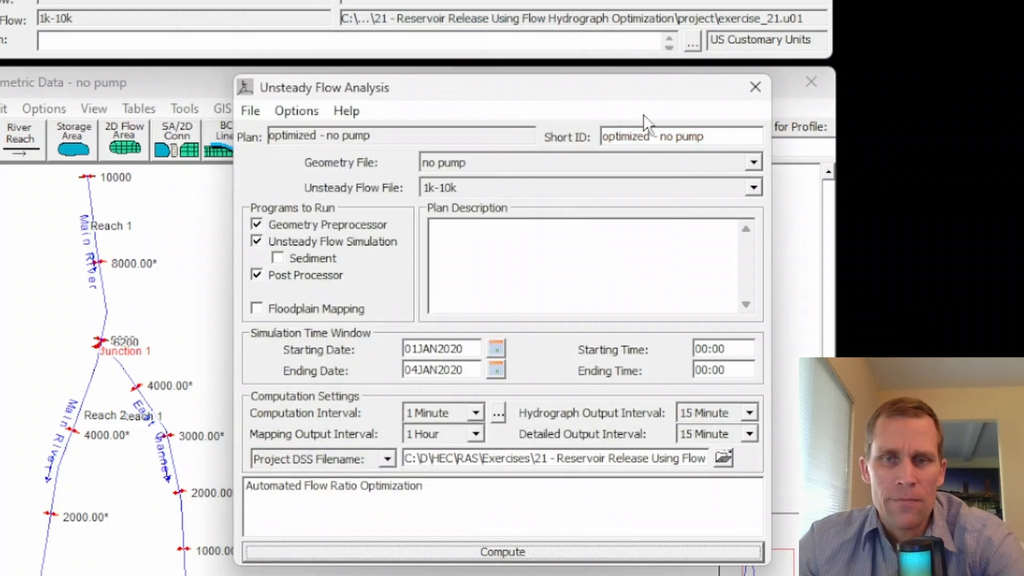
left_click(755, 87)
- Add a reference point named "East Channel RS 0" on the East Channel centerline just upstream of cross section 0
left_click_drag(312, 540, 359, 460)
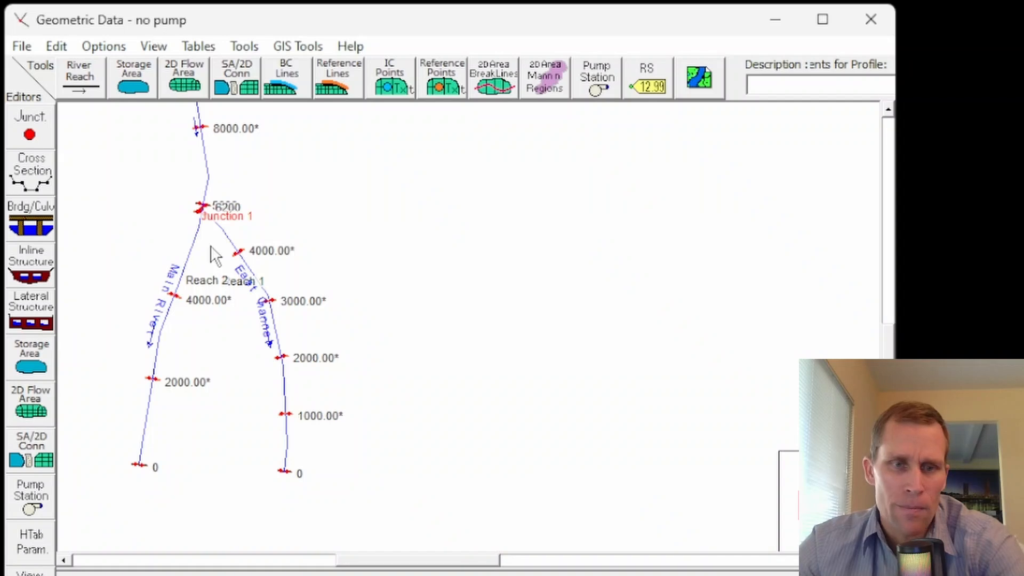
scroll(283, 472, "up", 6)
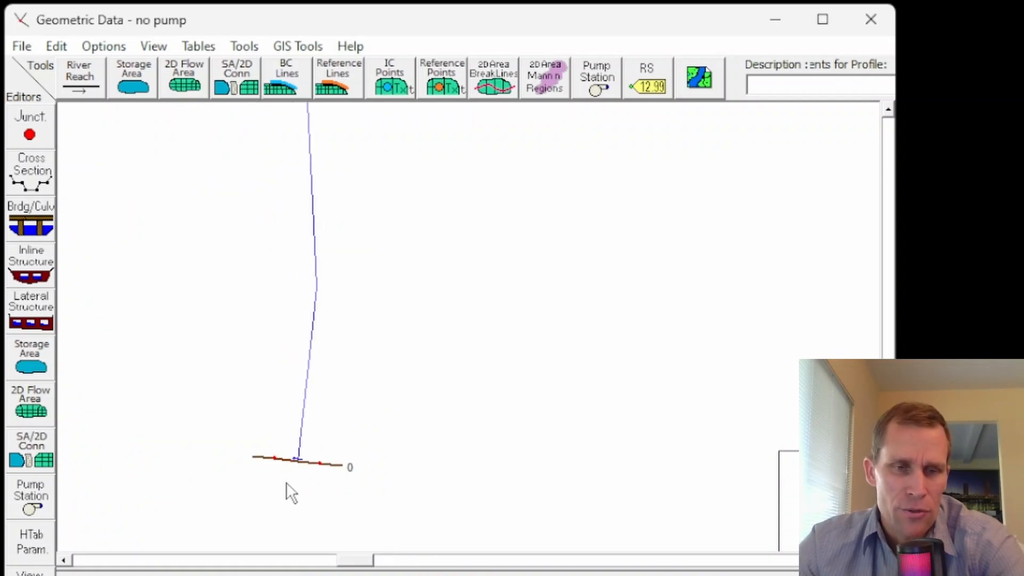
scroll(291, 469, "up", 4)
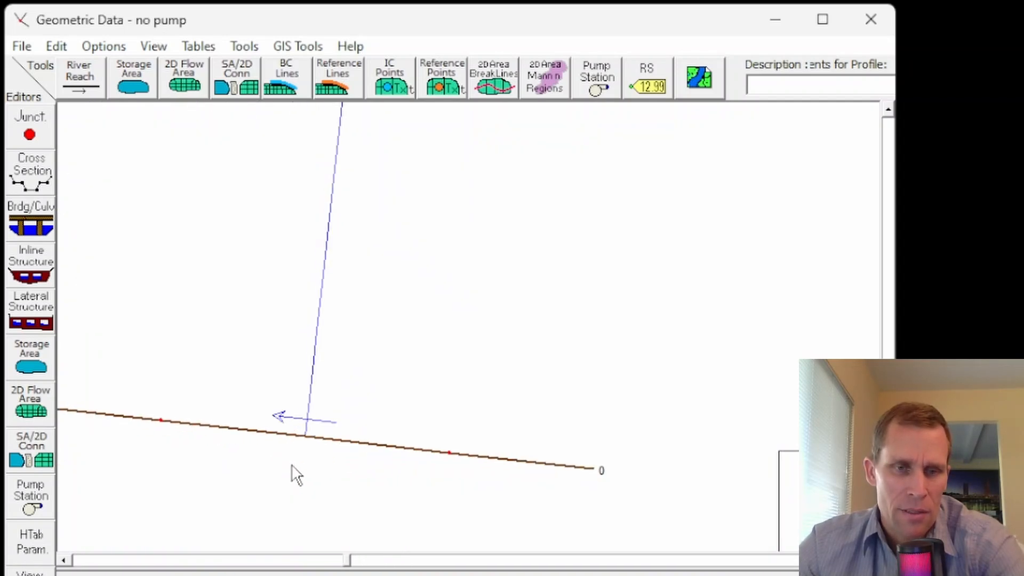
left_click_drag(291, 463, 372, 455)
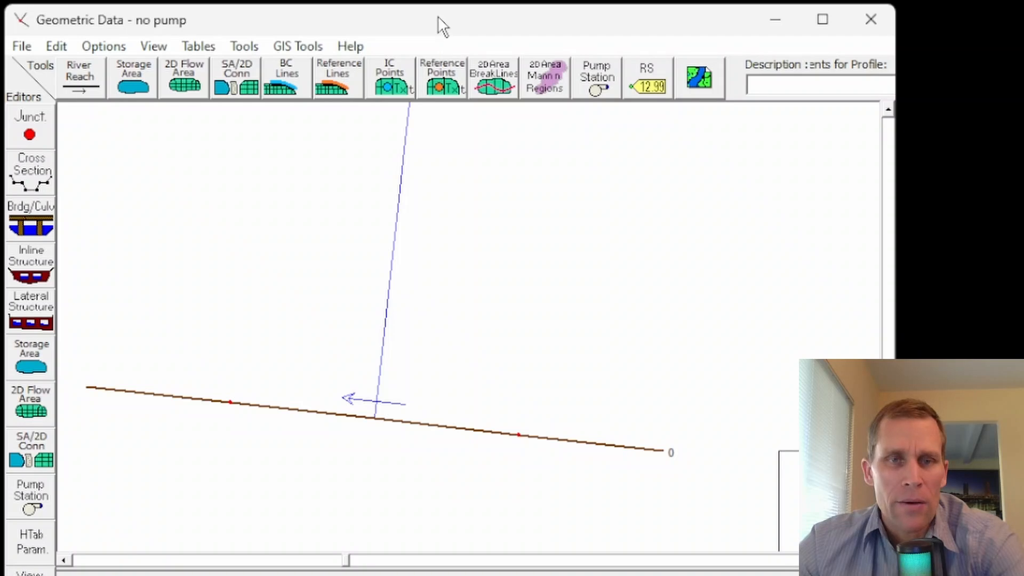
left_click(441, 87)
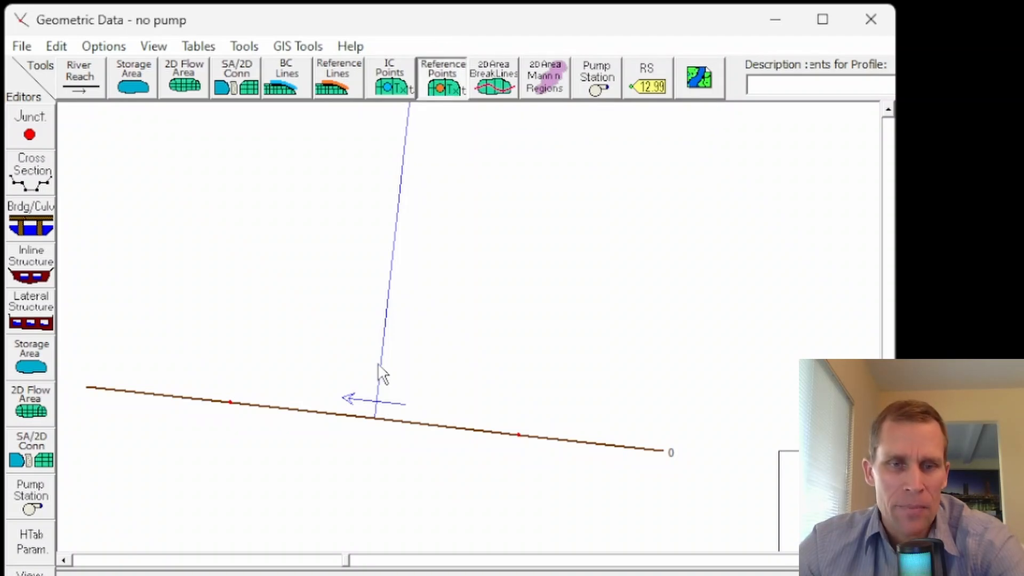
left_click(375, 405)
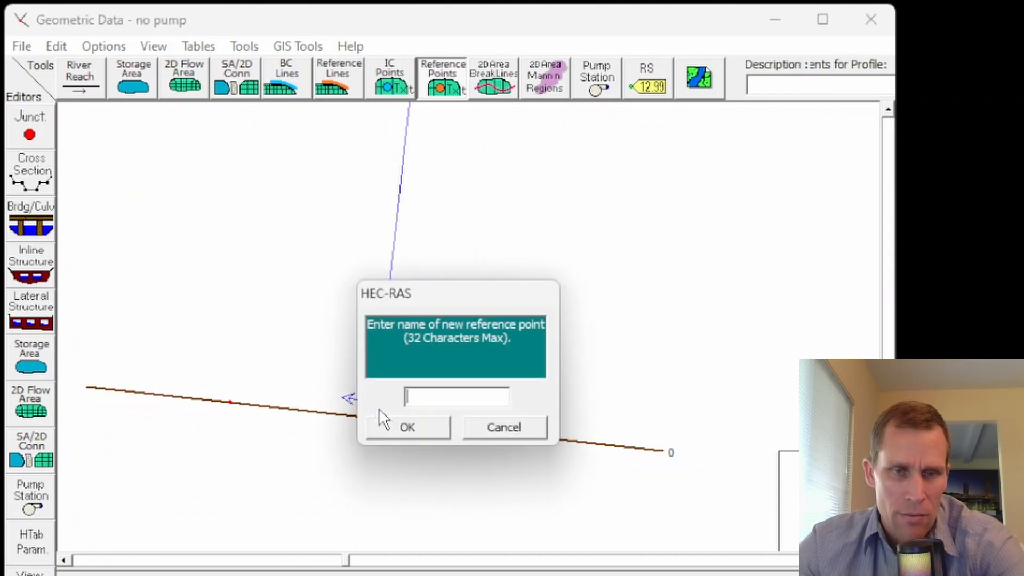
left_click_drag(482, 308, 269, 158)
type("East Channel RS 0")
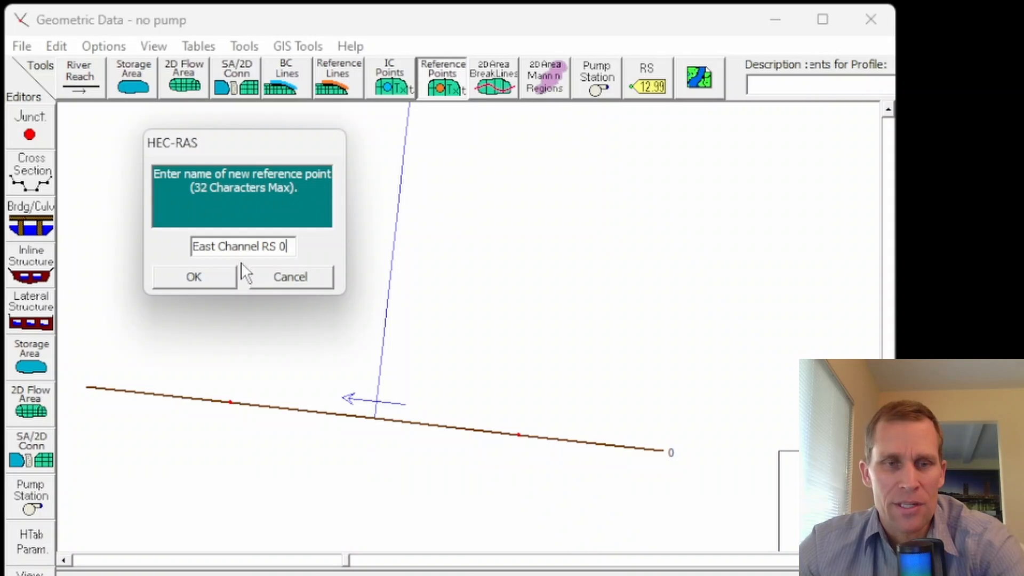
left_click(204, 280)
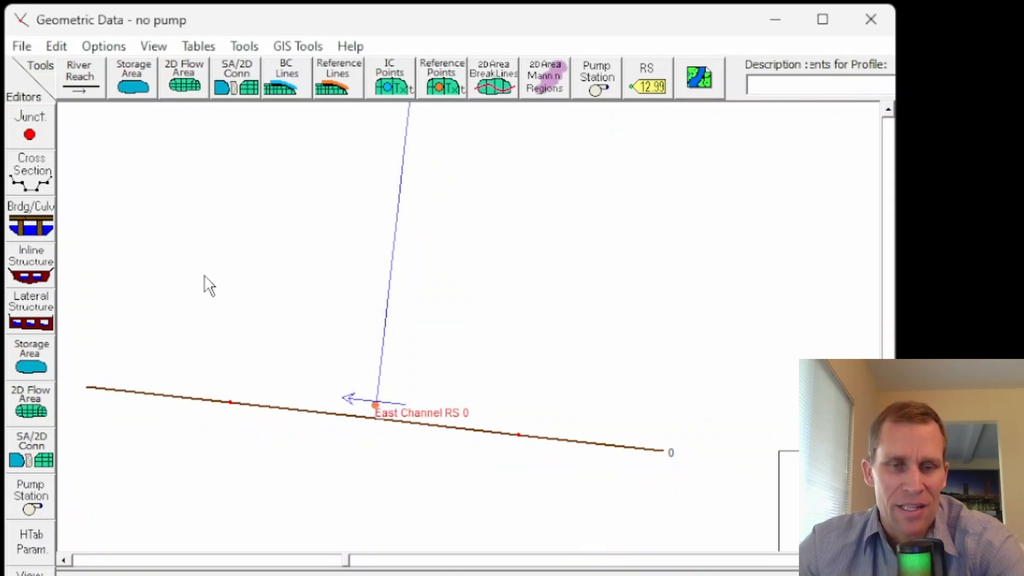
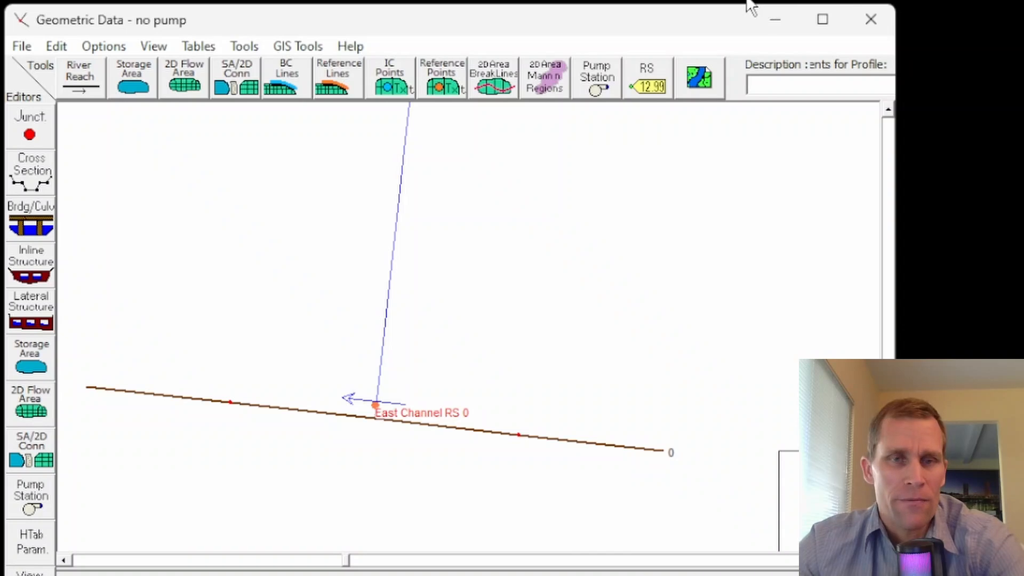
- Reopen the plan's Automated Flow Optimization settings and set the reference location to "Ref Point: East Channel RS 0"
left_click(382, 1)
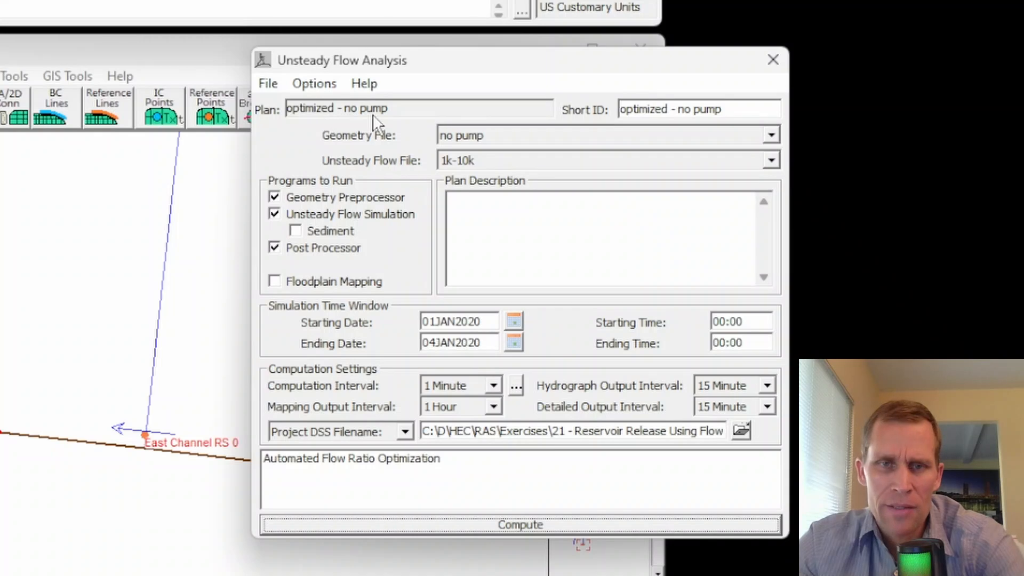
left_click(318, 85)
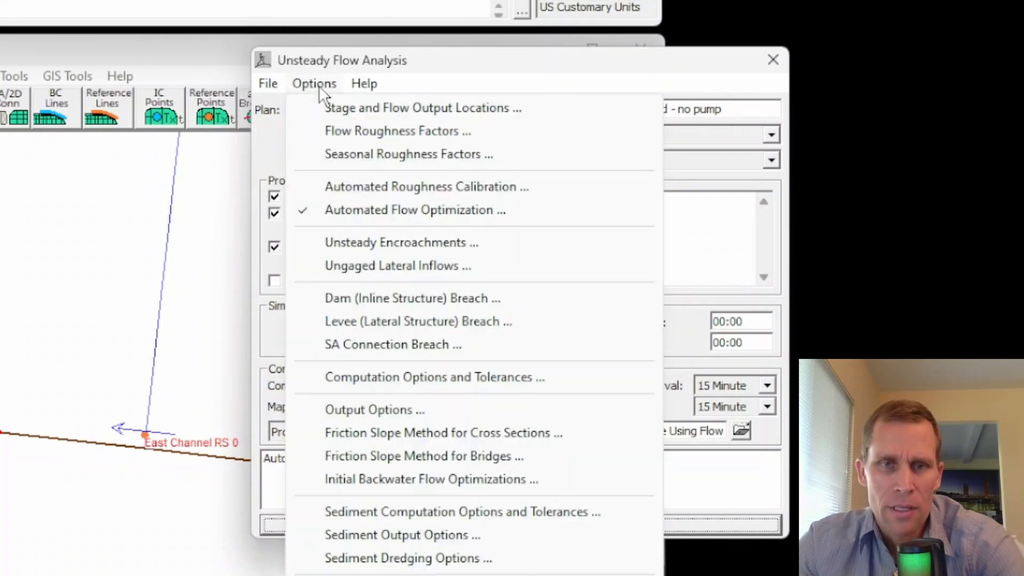
left_click(364, 209)
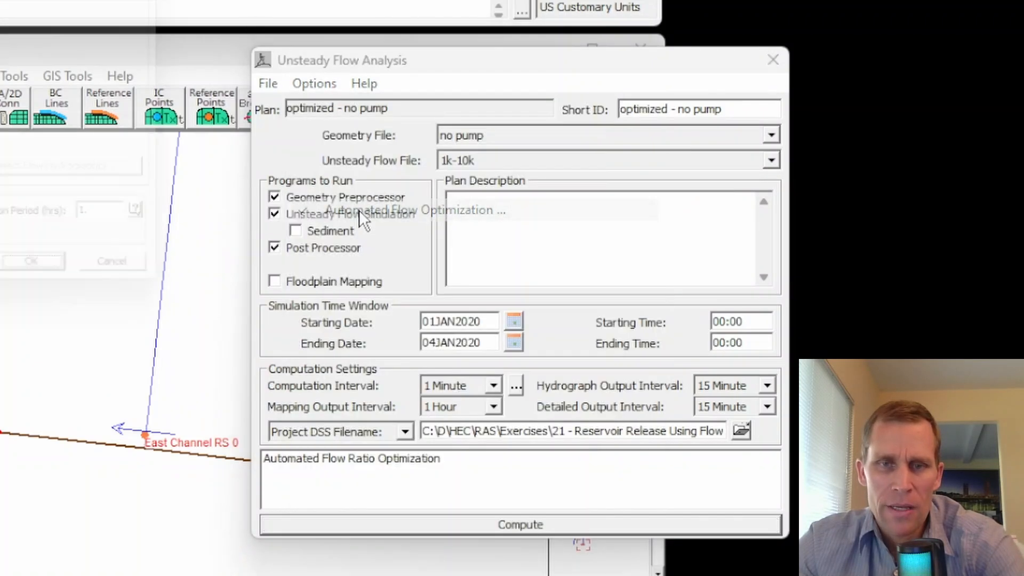
left_click_drag(1, 1, 504, 71)
left_click(457, 156)
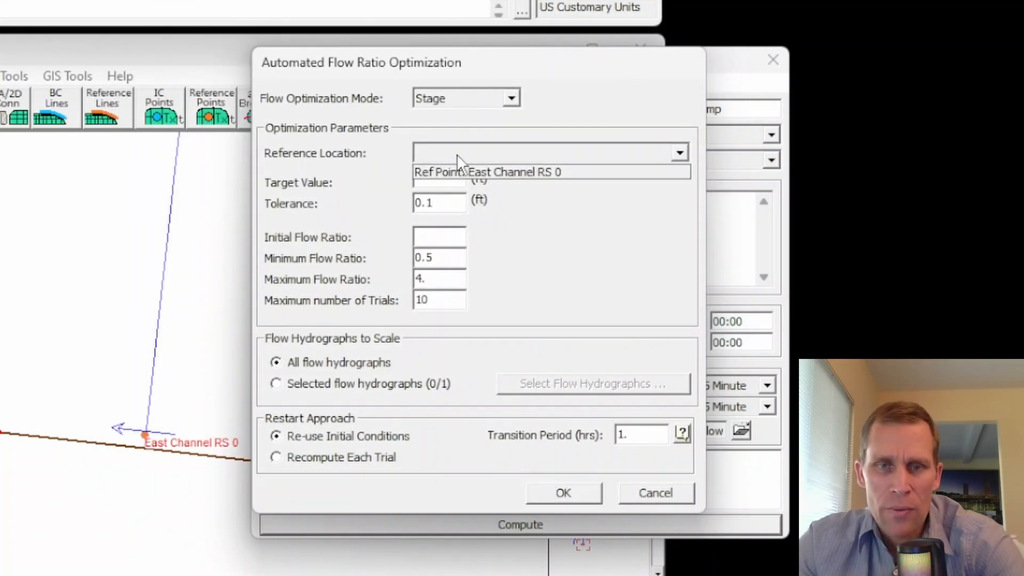
left_click(508, 172)
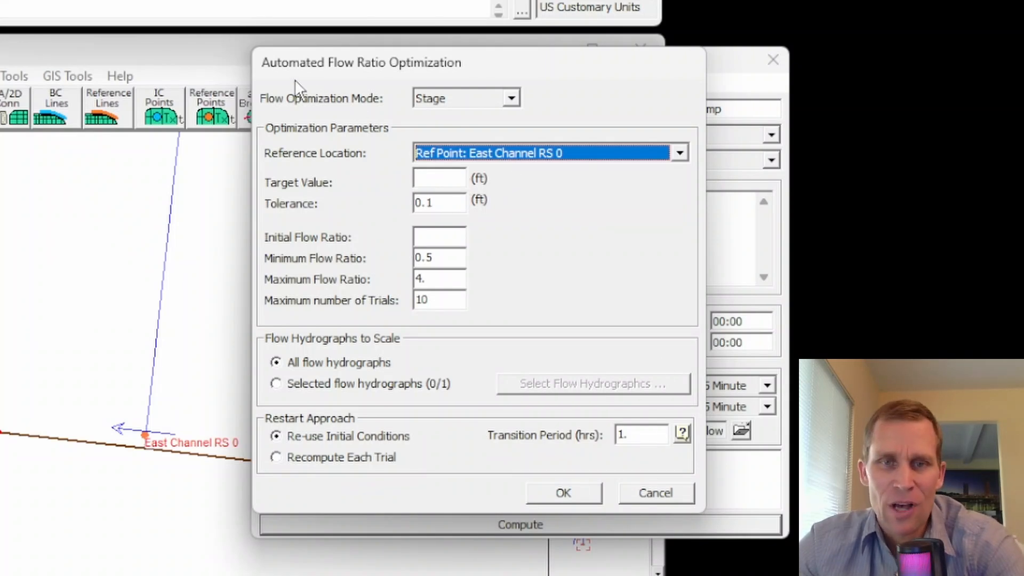
- Set the optimization target value to 41 ft and the tolerance to 0.05 ft
left_click(431, 178)
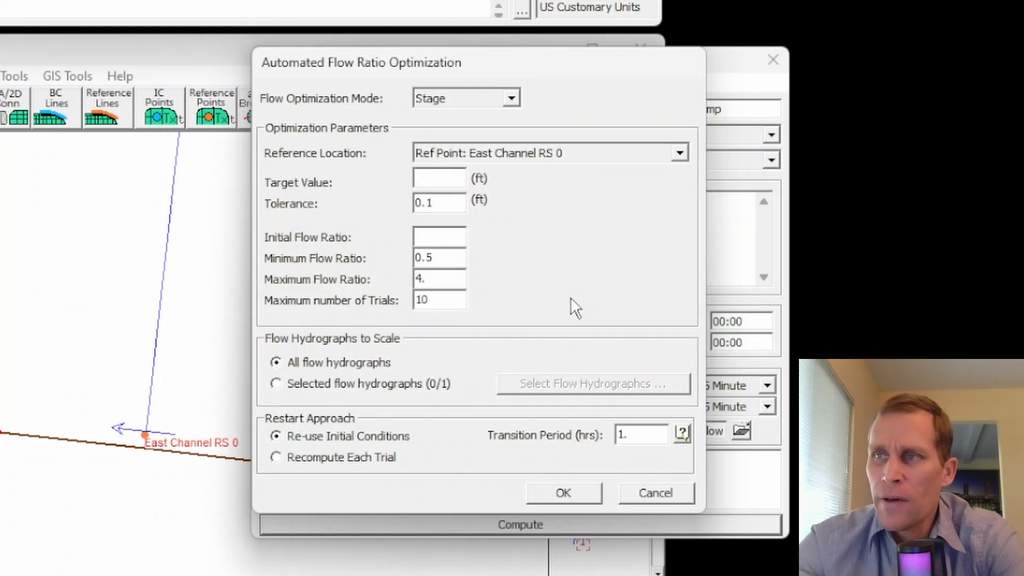
type("41")
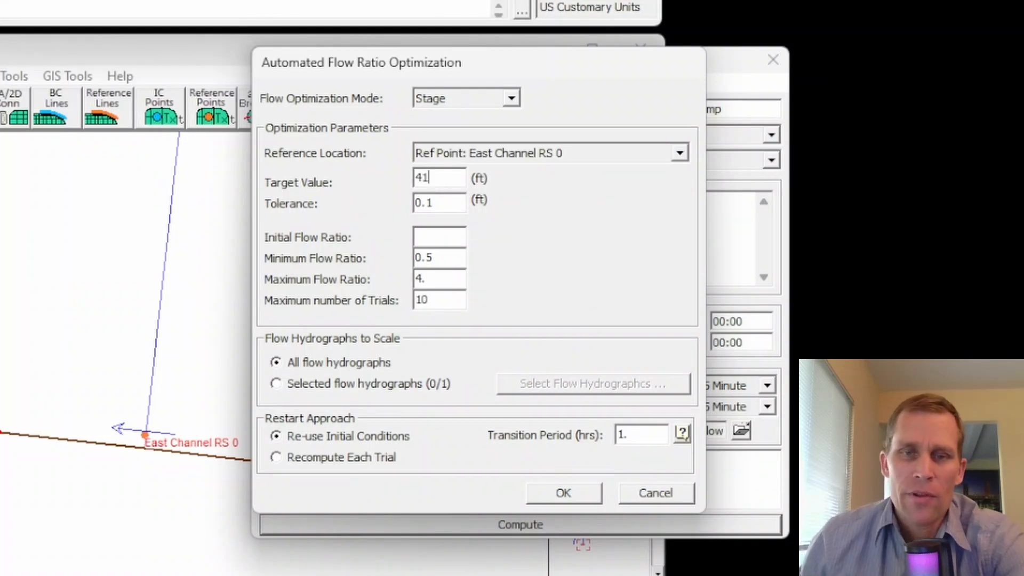
left_click_drag(447, 203, 404, 203)
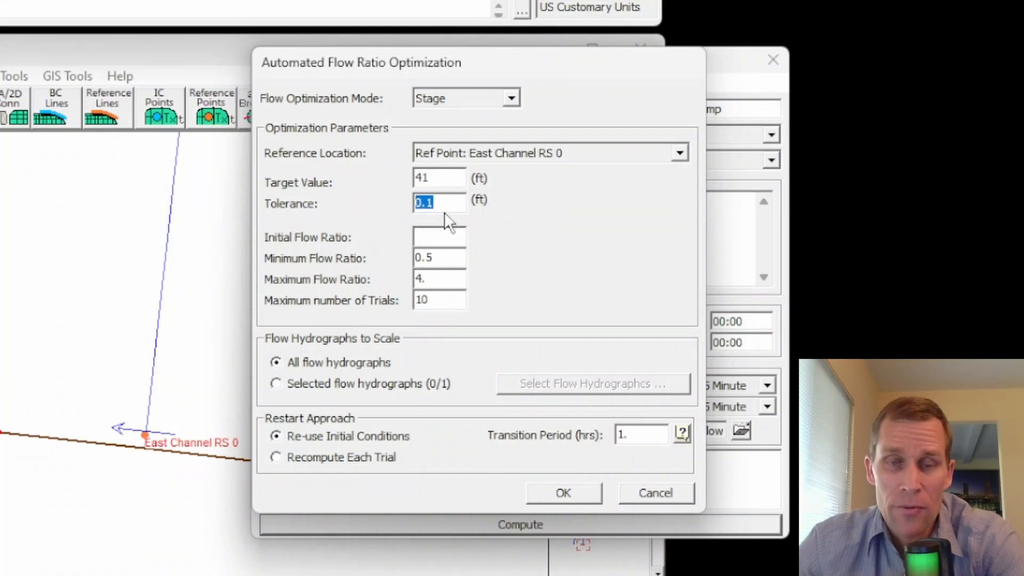
left_click(447, 179)
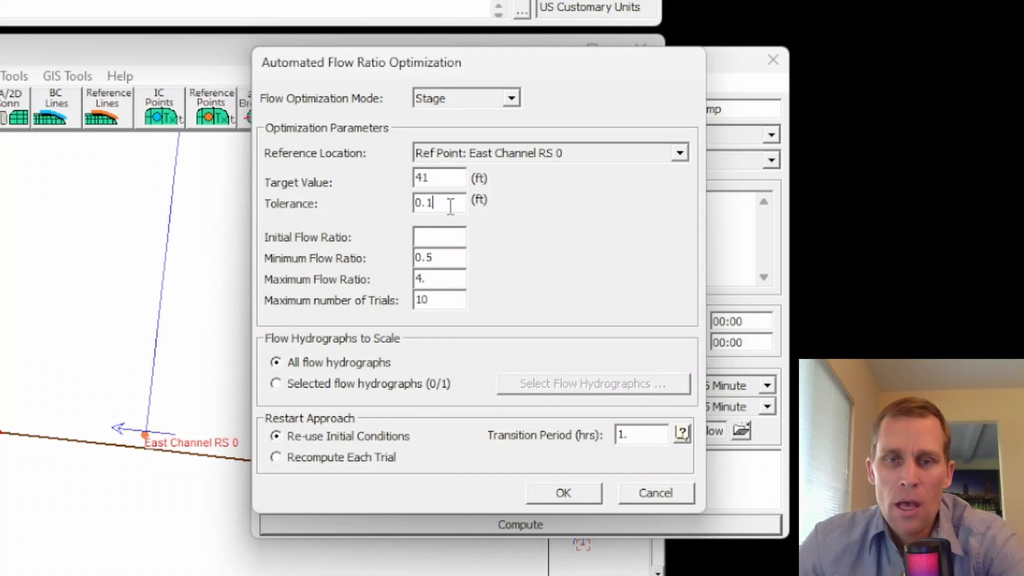
left_click(439, 205)
left_click_drag(441, 203, 393, 204)
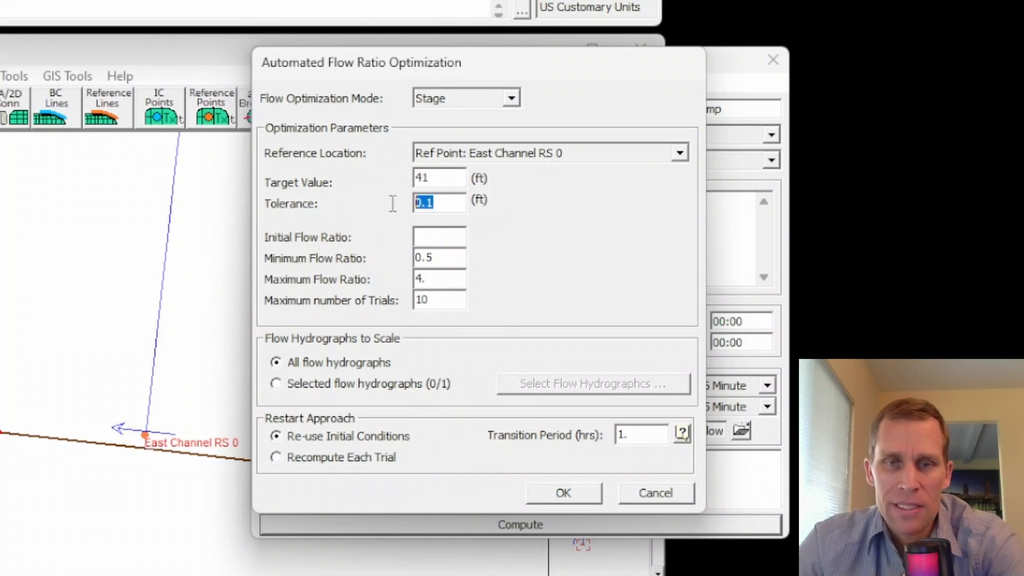
type("0.05")
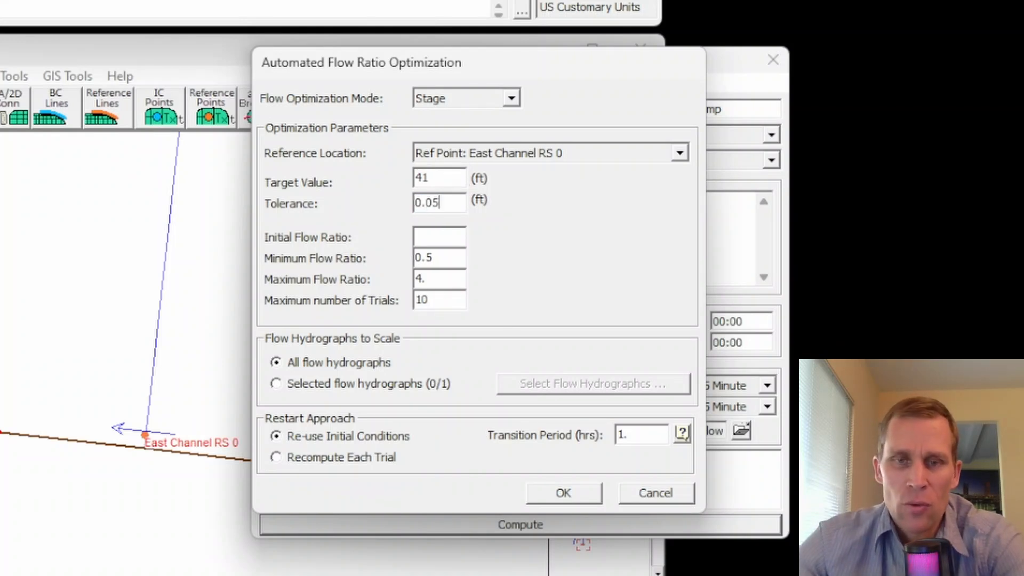
- Set the target value for the East Channel RS 0 reference point to 39.95 ft
left_click(446, 181)
left_click_drag(446, 180, 380, 182)
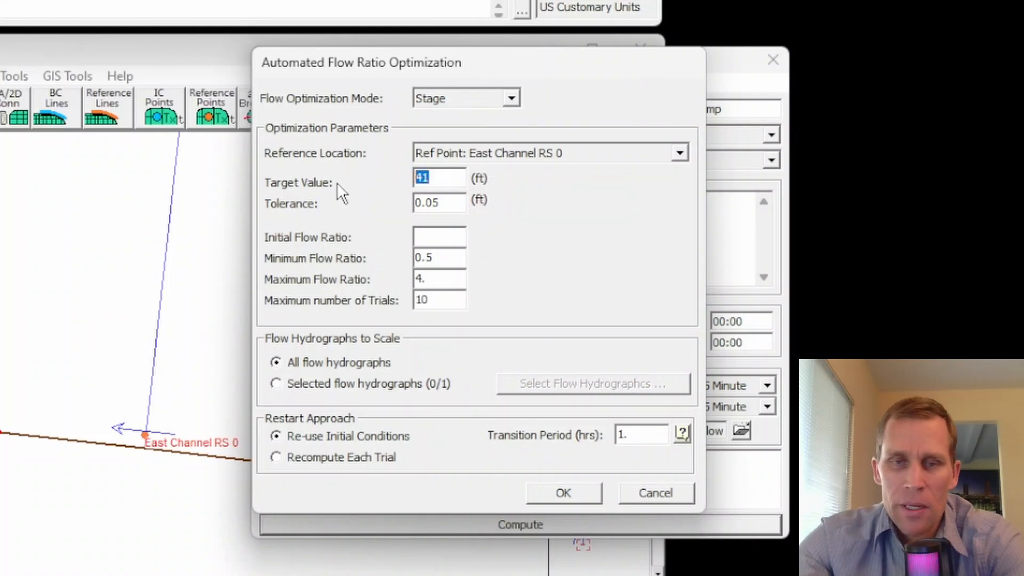
type("39.")
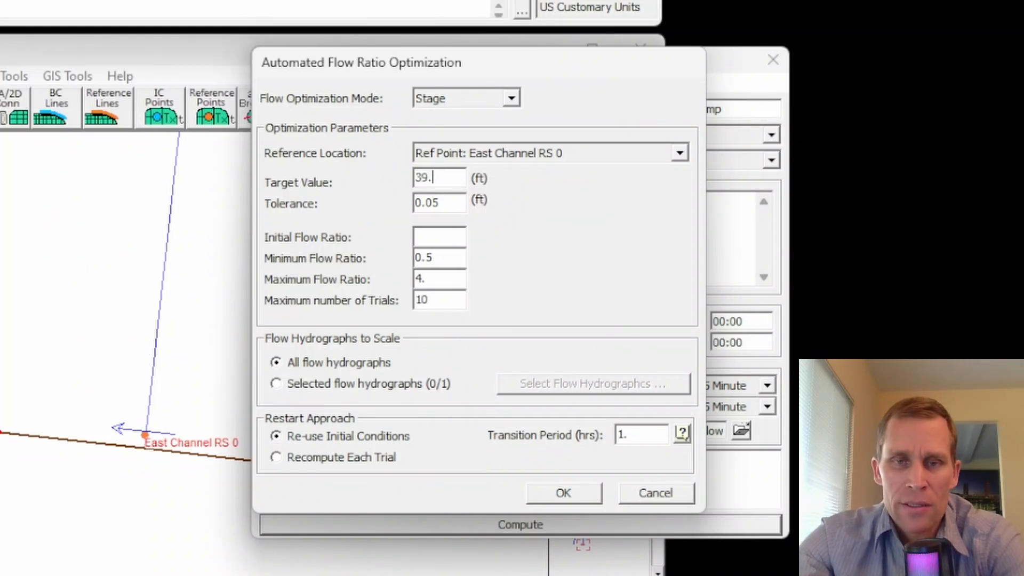
type("95")
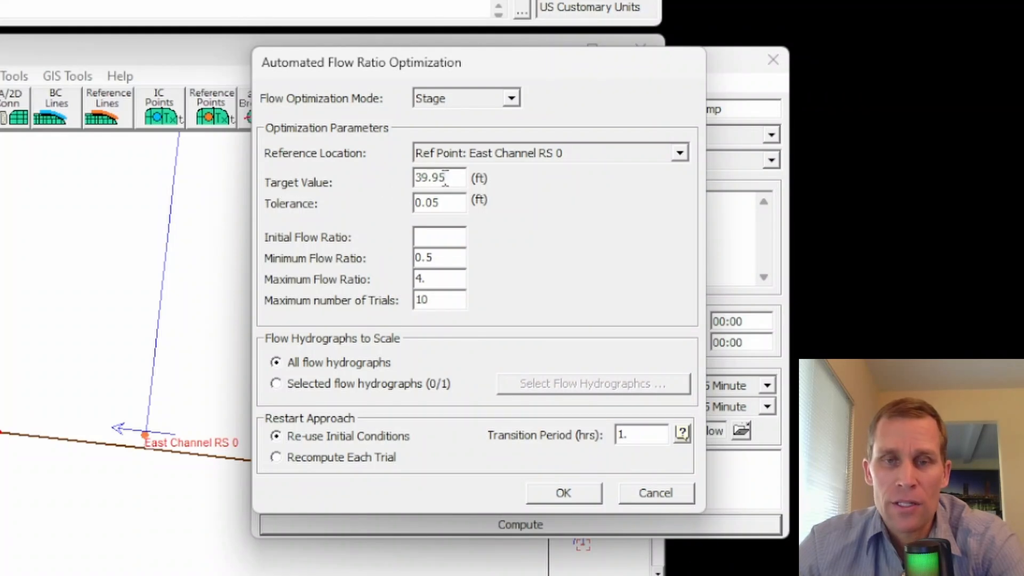
left_click_drag(451, 177, 402, 180)
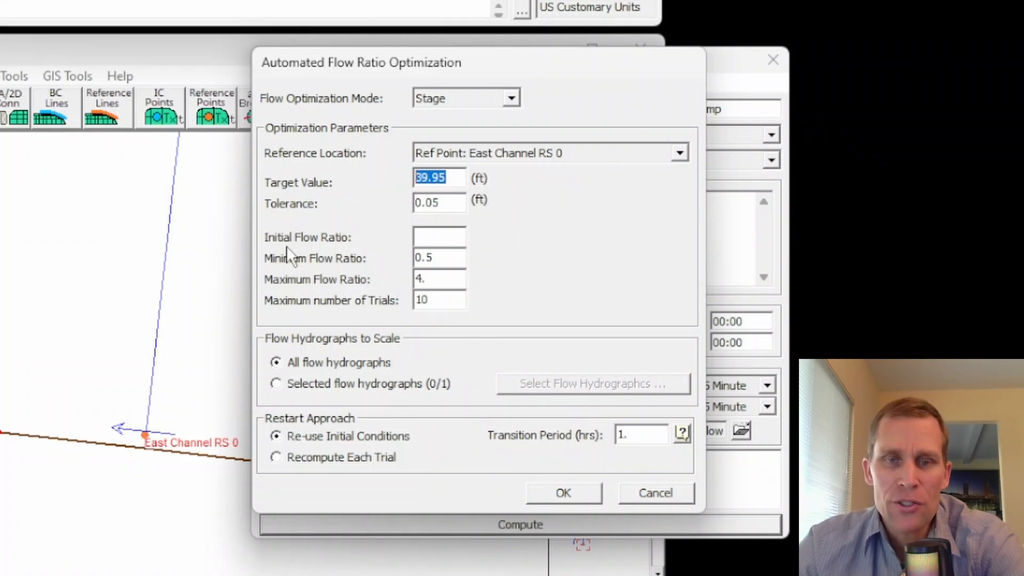
- Set the initial flow ratio to 1, the minimum flow ratio to 0.9, and the maximum flow ratio to 2
left_click(424, 243)
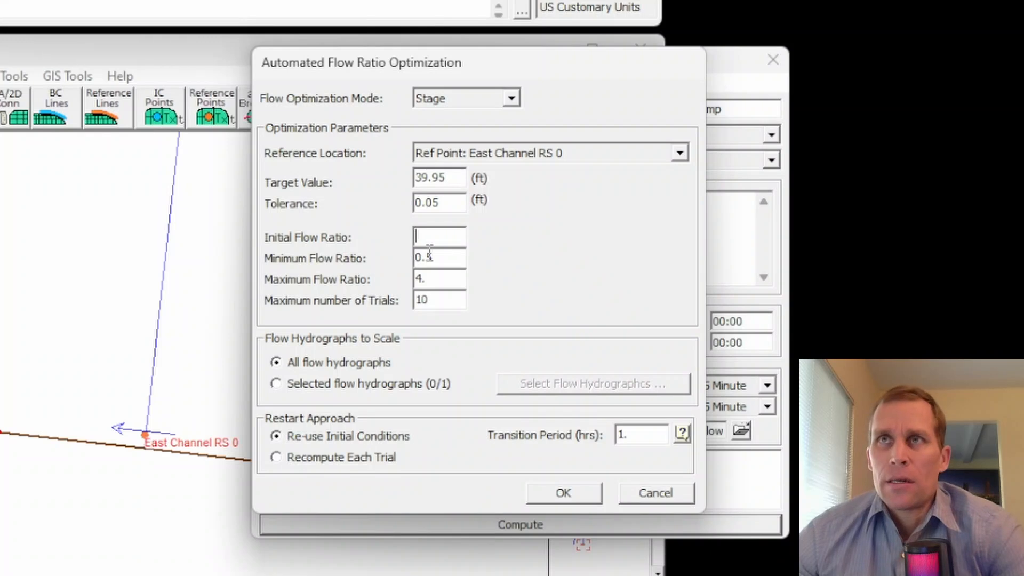
type("1")
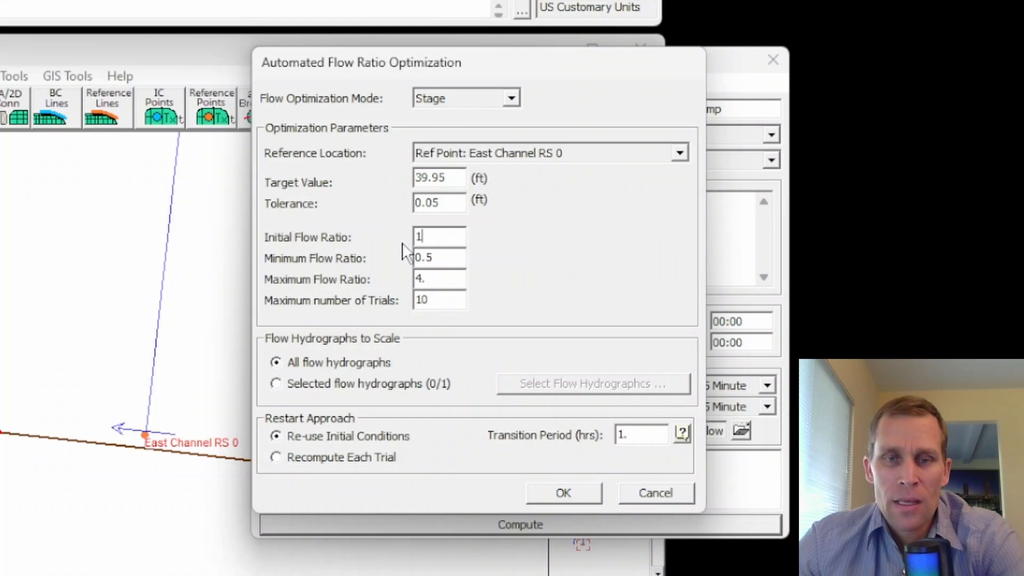
left_click_drag(429, 235, 406, 242)
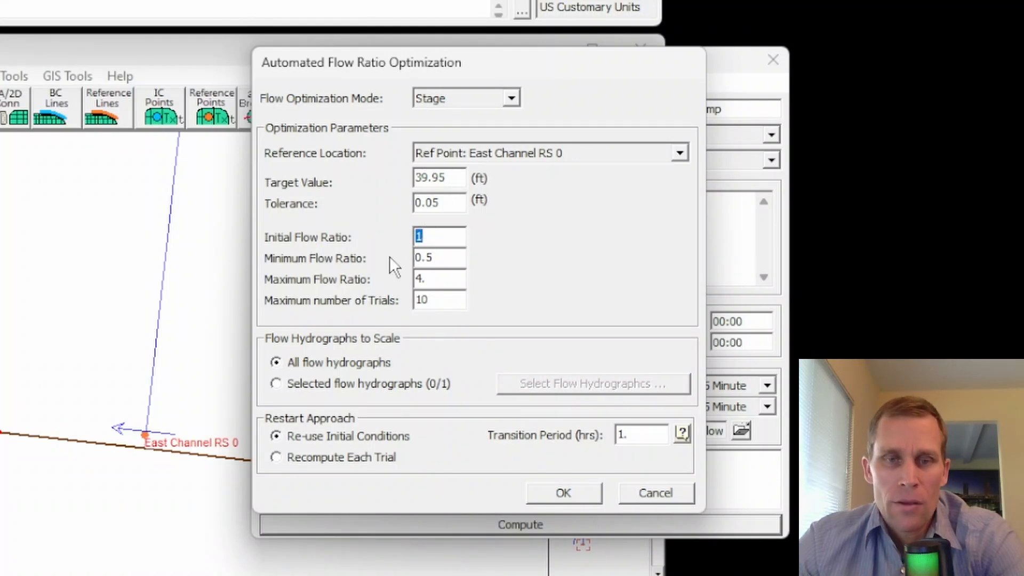
left_click_drag(439, 259, 410, 261)
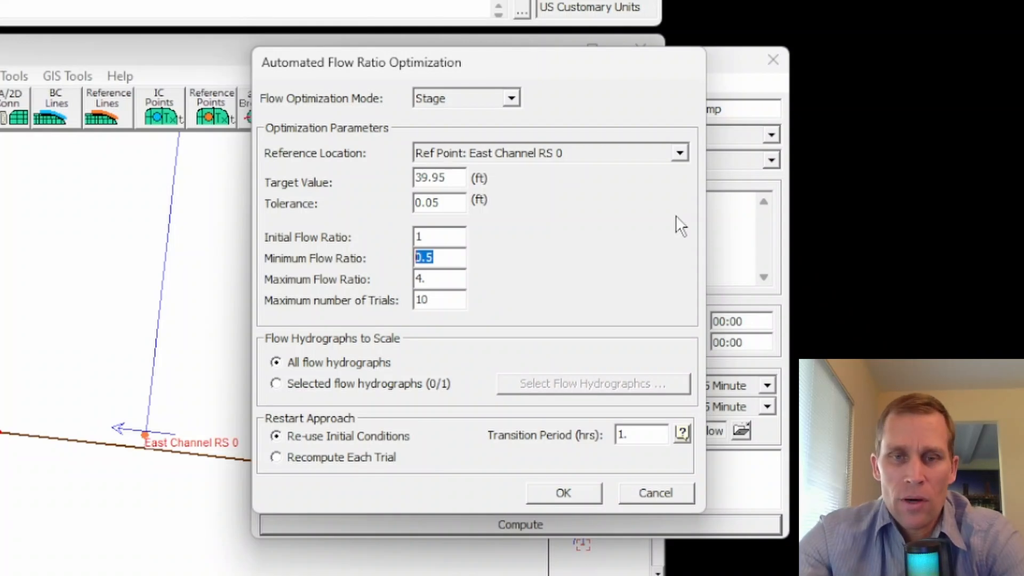
type("0.9")
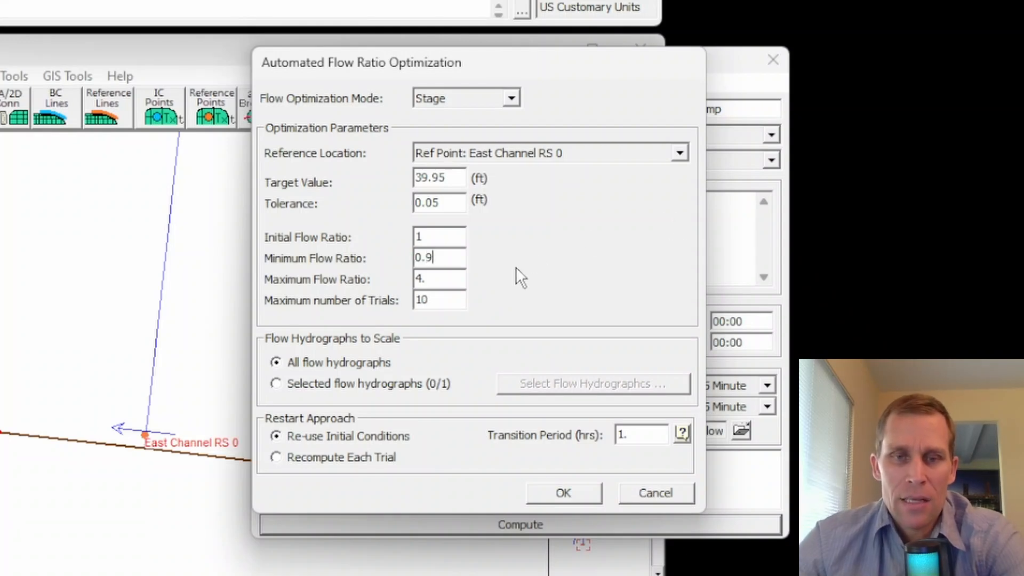
left_click_drag(435, 278, 392, 280)
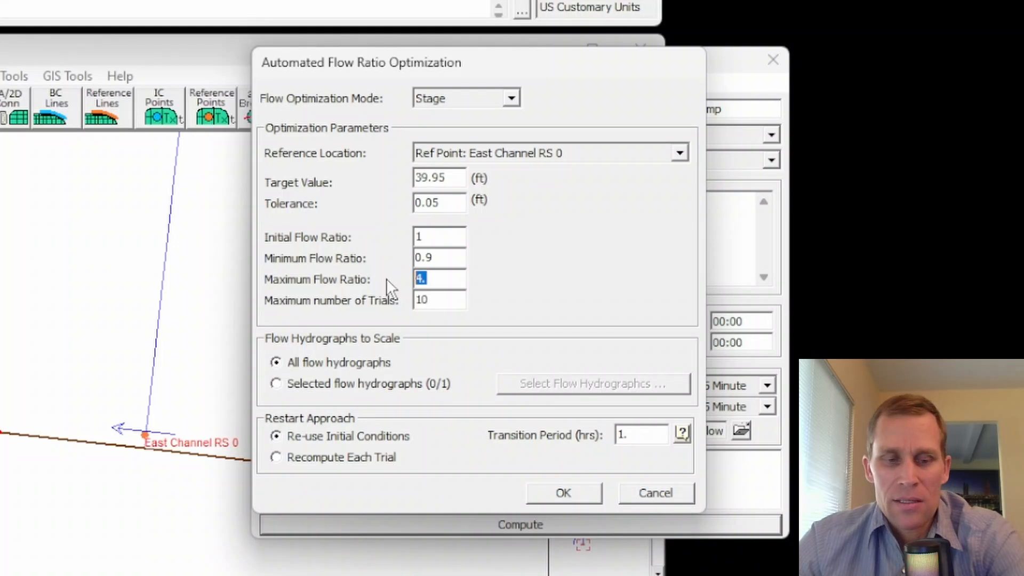
type("2")
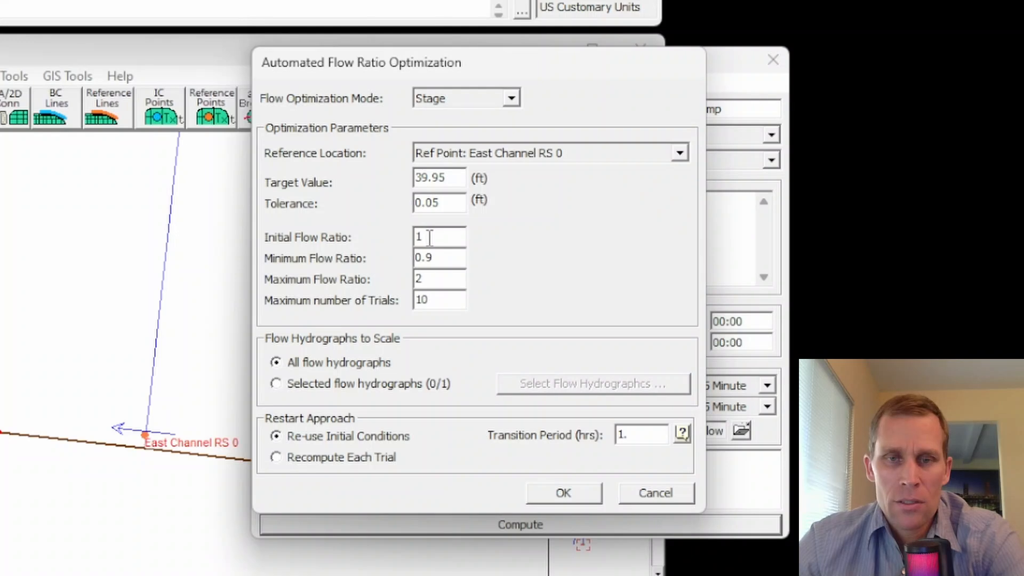
- Review the flow ratio limits and maximum number of trials, accept the optimization settings, and save the plan
left_click_drag(425, 236, 397, 238)
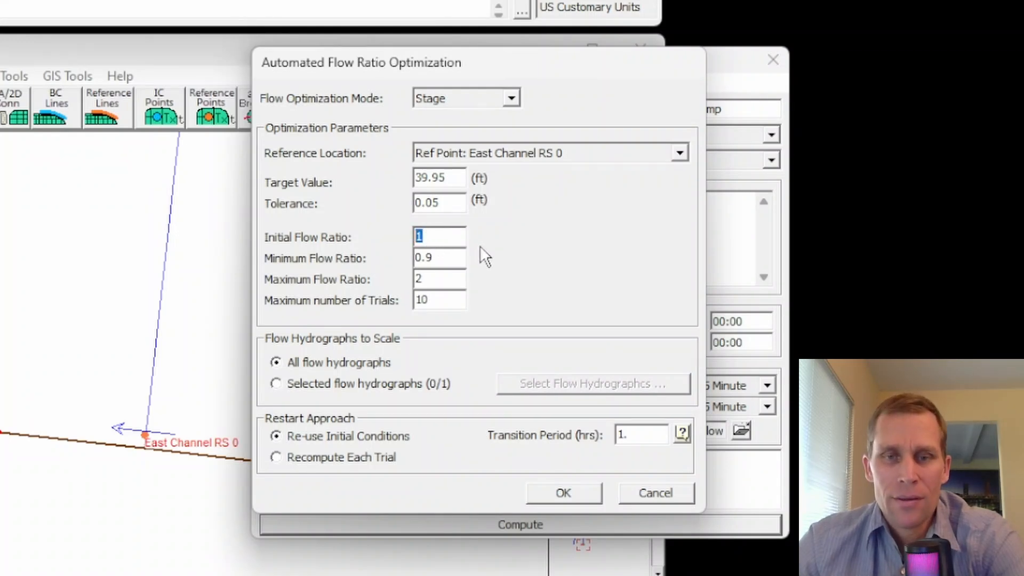
left_click_drag(436, 256, 360, 252)
left_click_drag(433, 279, 386, 302)
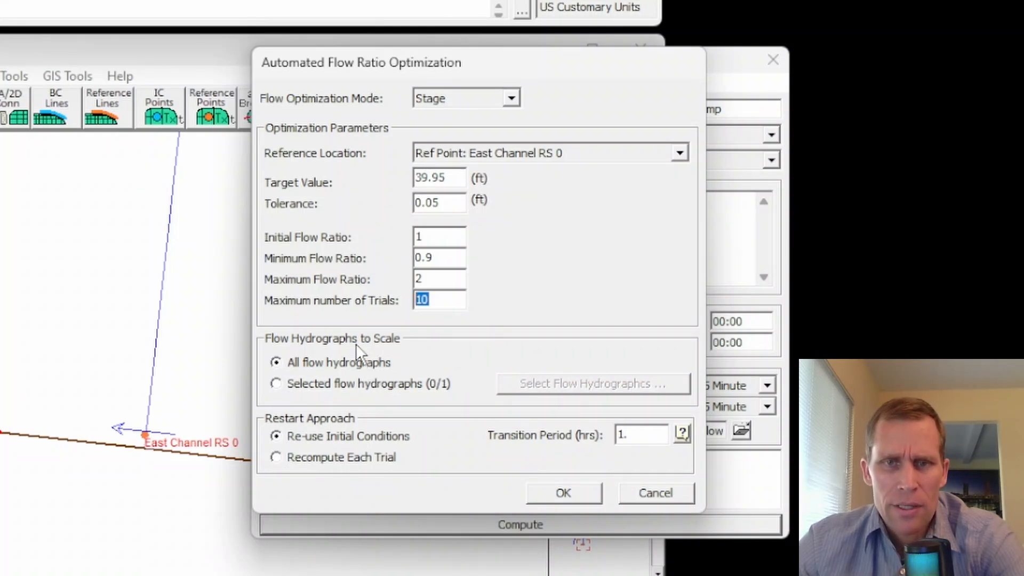
left_click(563, 492)
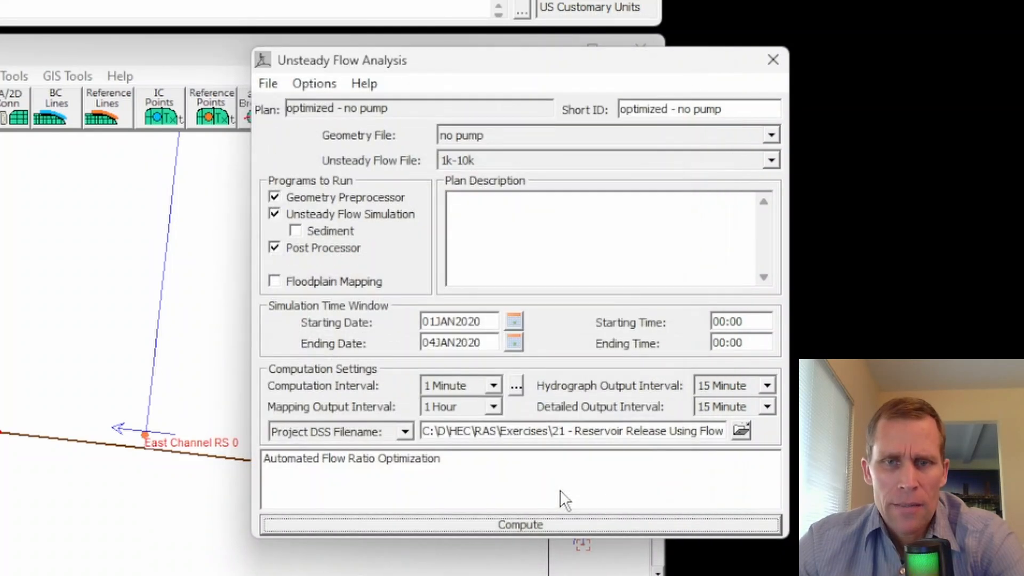
left_click(269, 84)
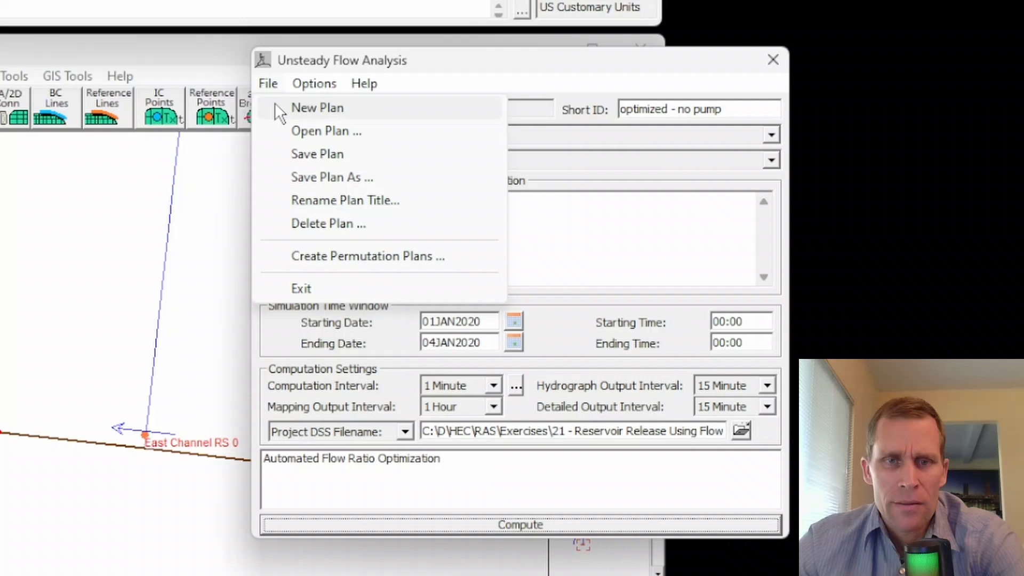
left_click(303, 153)
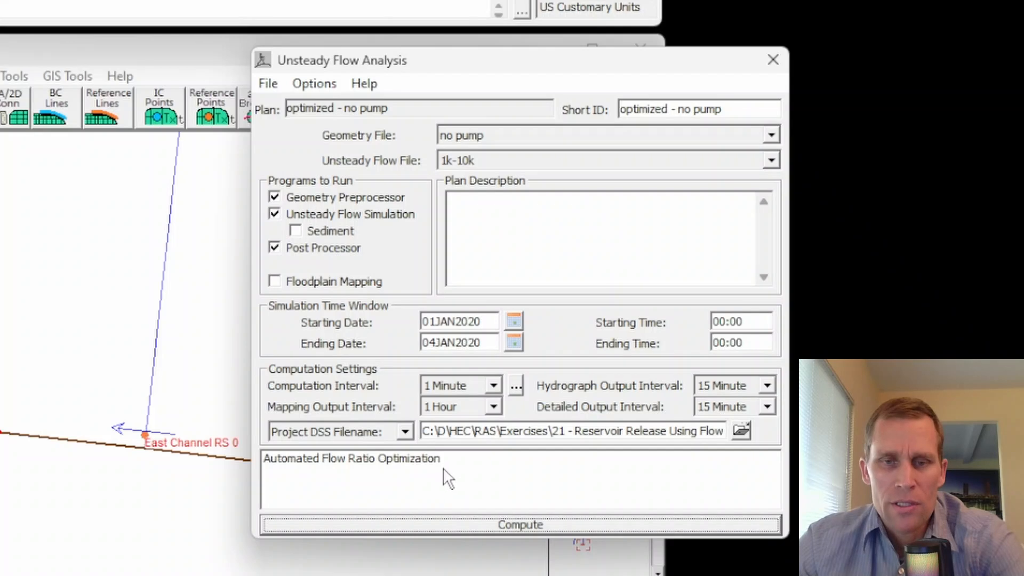
- Reopen the Automated Flow Optimization settings, set the target value to 40.95 ft, and accept the change
left_click(317, 83)
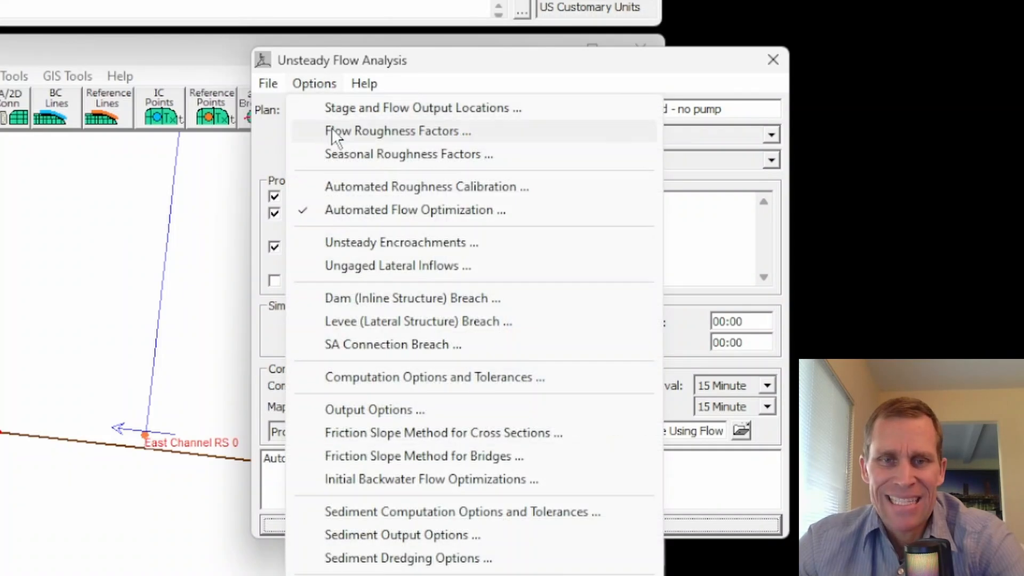
left_click(359, 209)
left_click_drag(0, 0, 483, 72)
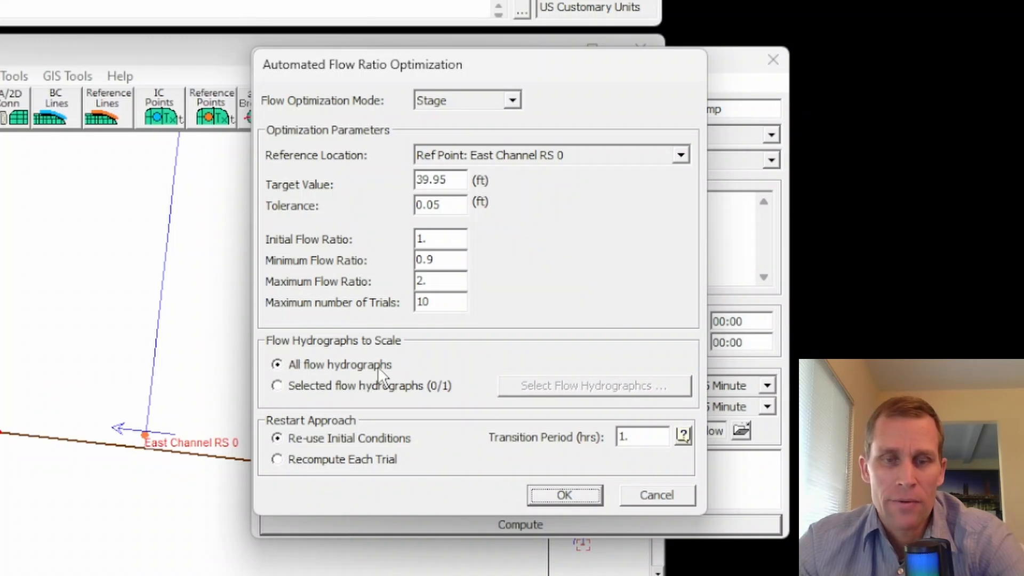
left_click_drag(448, 180, 421, 201)
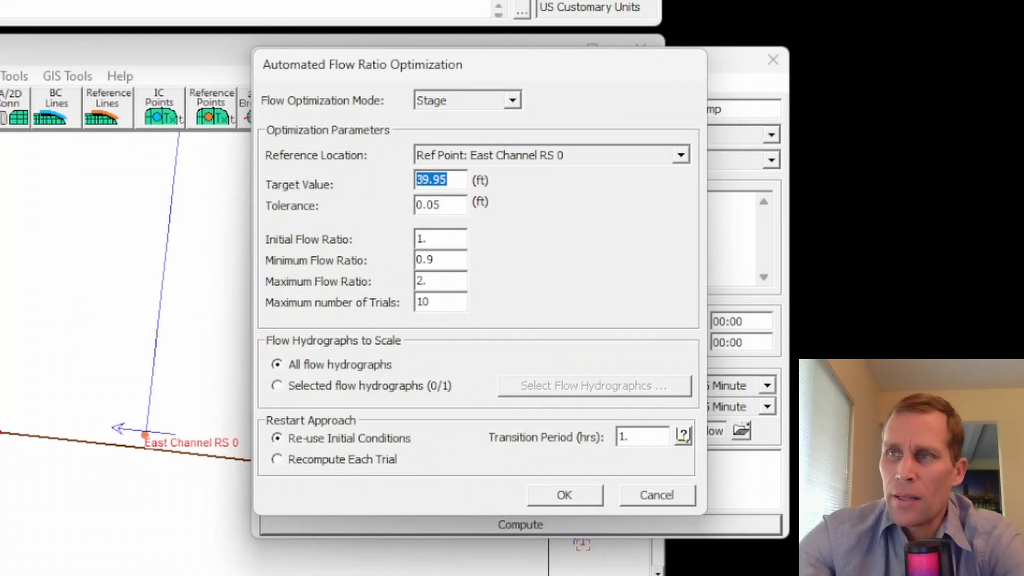
type("40.95")
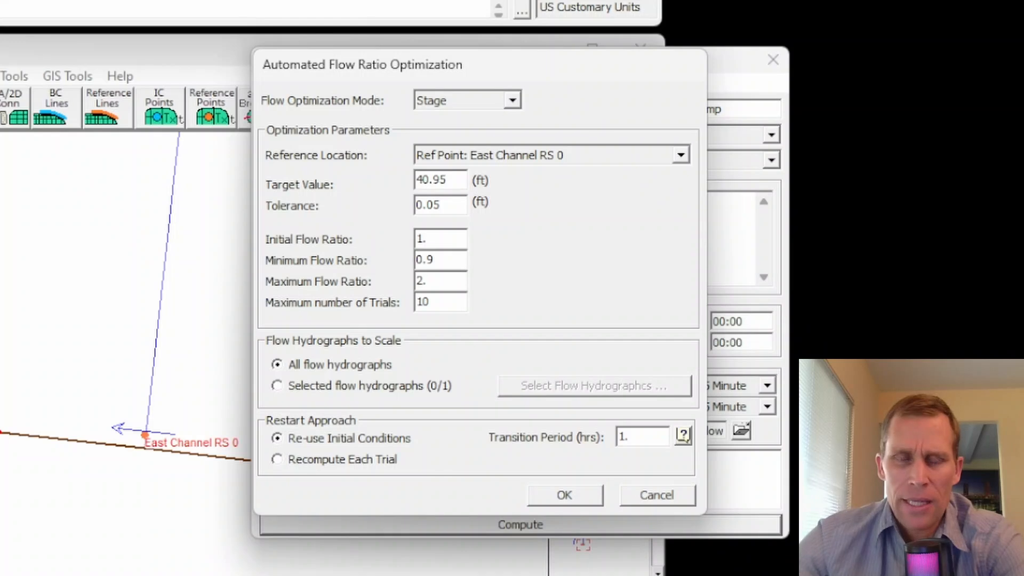
left_click_drag(456, 179, 406, 181)
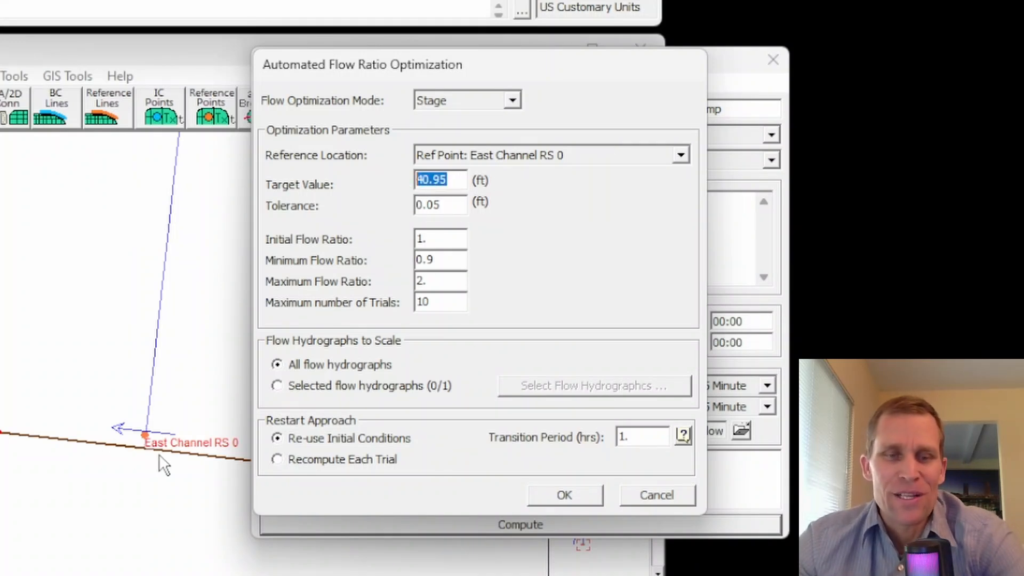
left_click(557, 495)
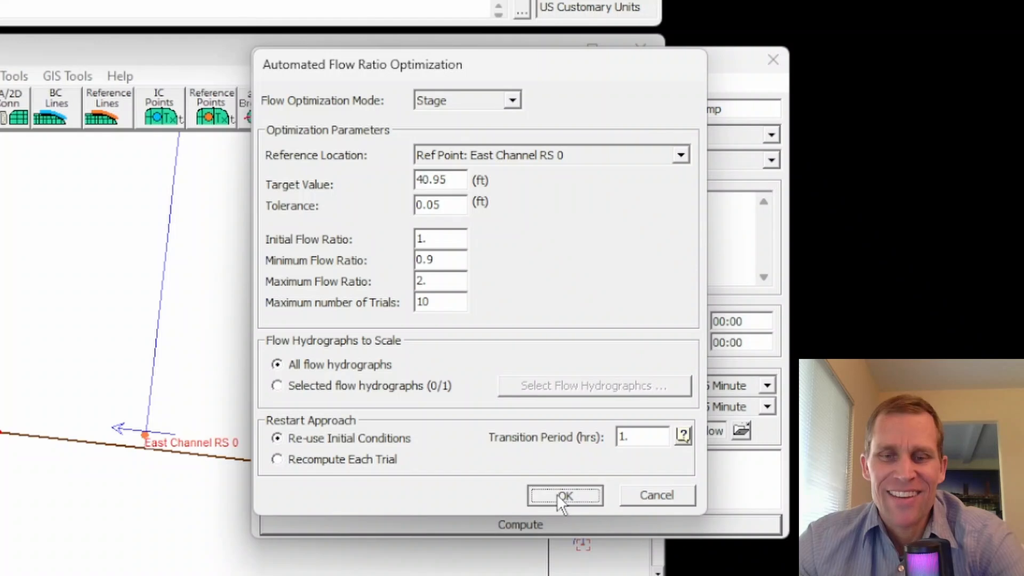
- Save the "optimized - no pump" plan and compute the unsteady flow simulation
left_click(268, 84)
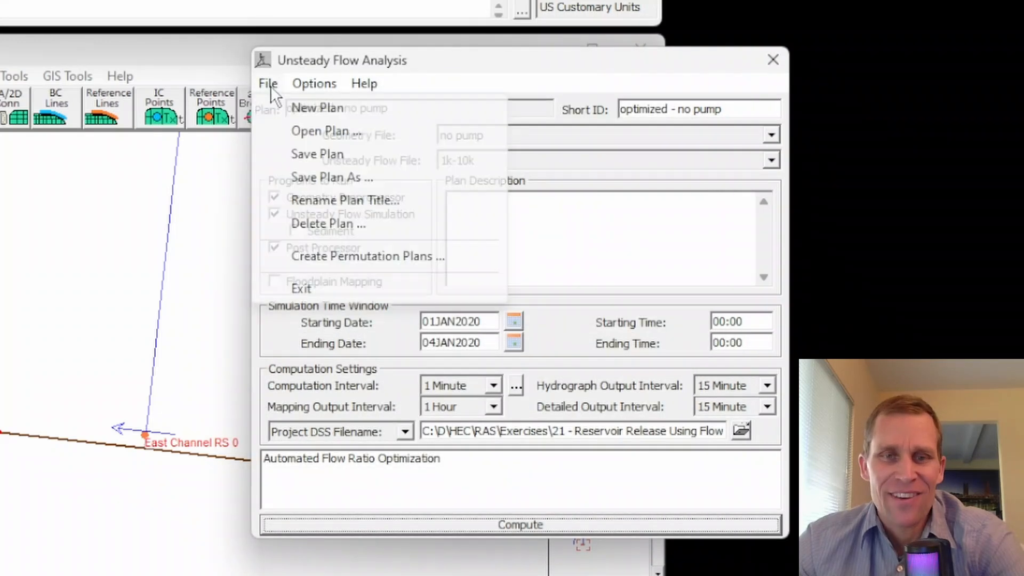
left_click(297, 151)
left_click(493, 525)
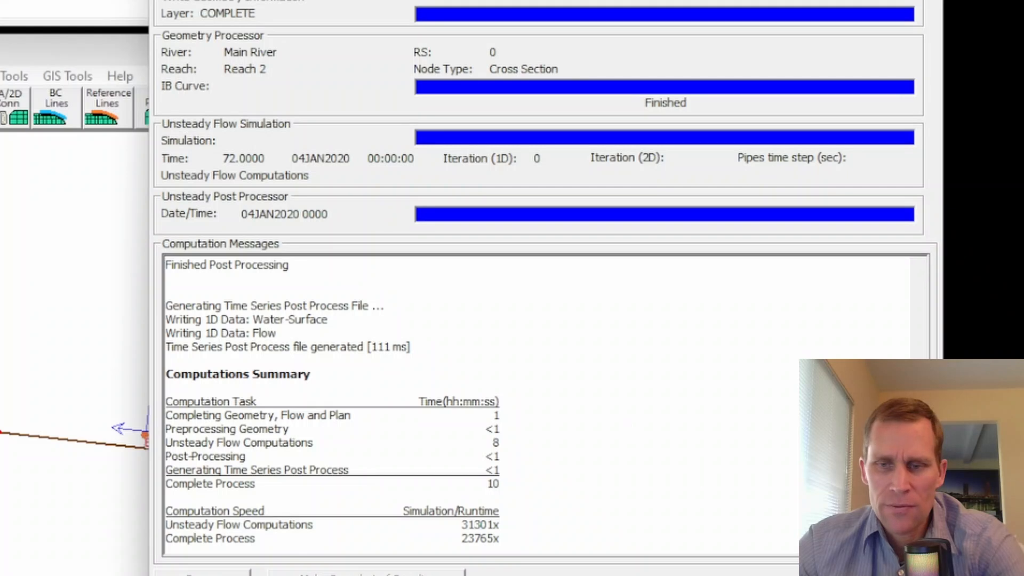
- Review the flow ratios, target stage and computed stages of the first three optimization trials in the computation messages
scroll(723, 459, "up", 10)
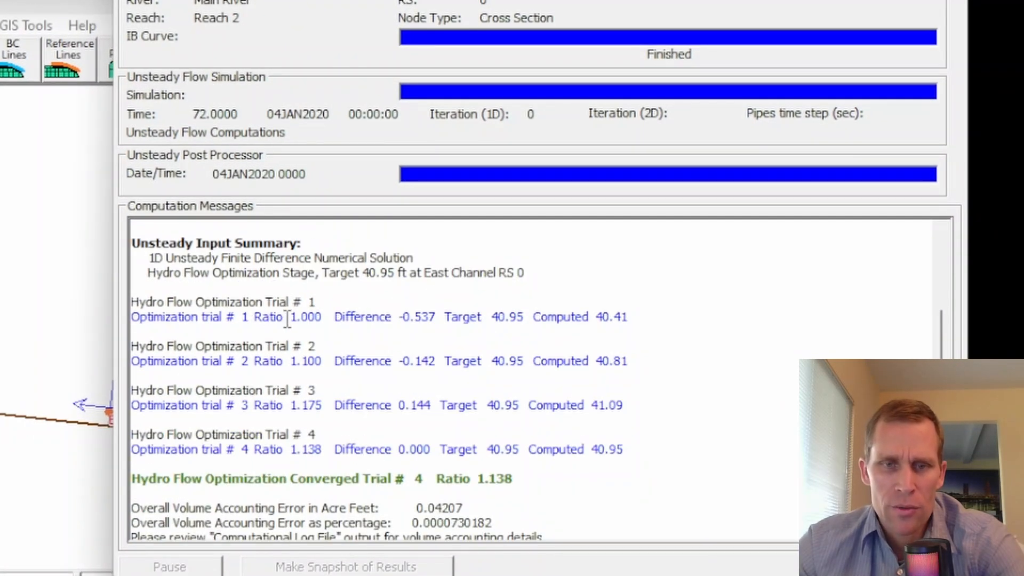
left_click_drag(288, 318, 329, 319)
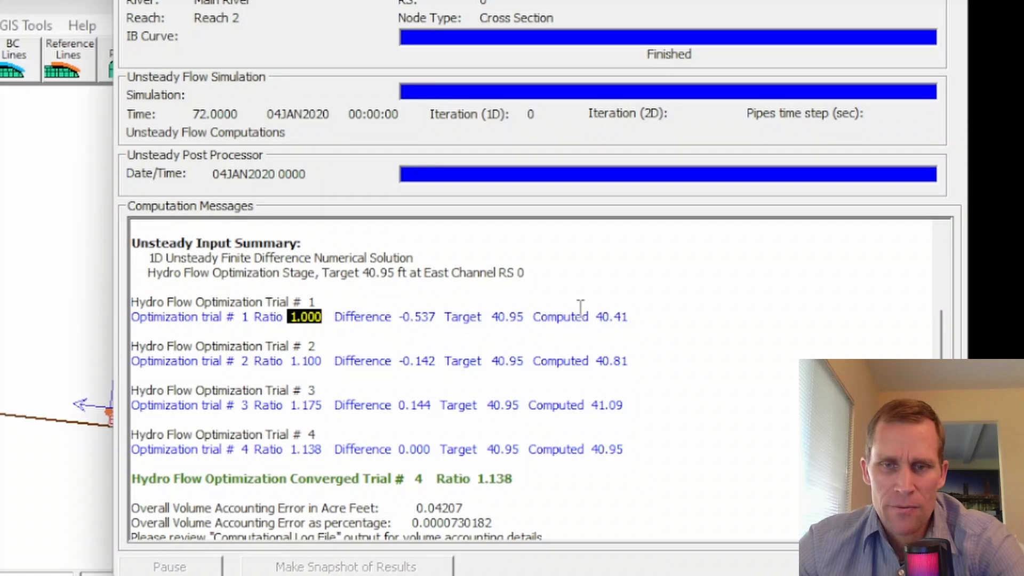
left_click_drag(594, 317, 632, 317)
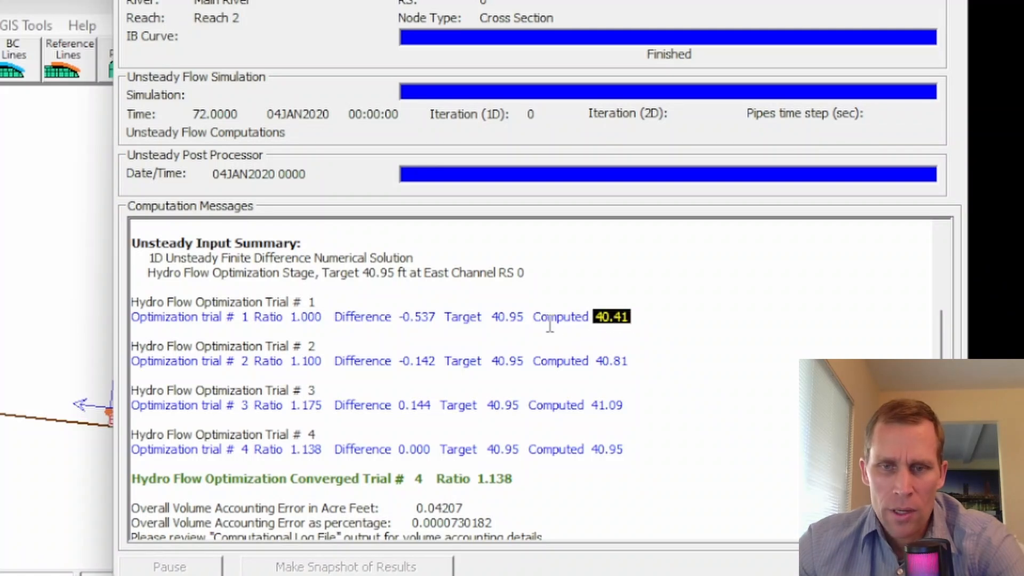
left_click_drag(490, 317, 527, 320)
left_click(542, 321)
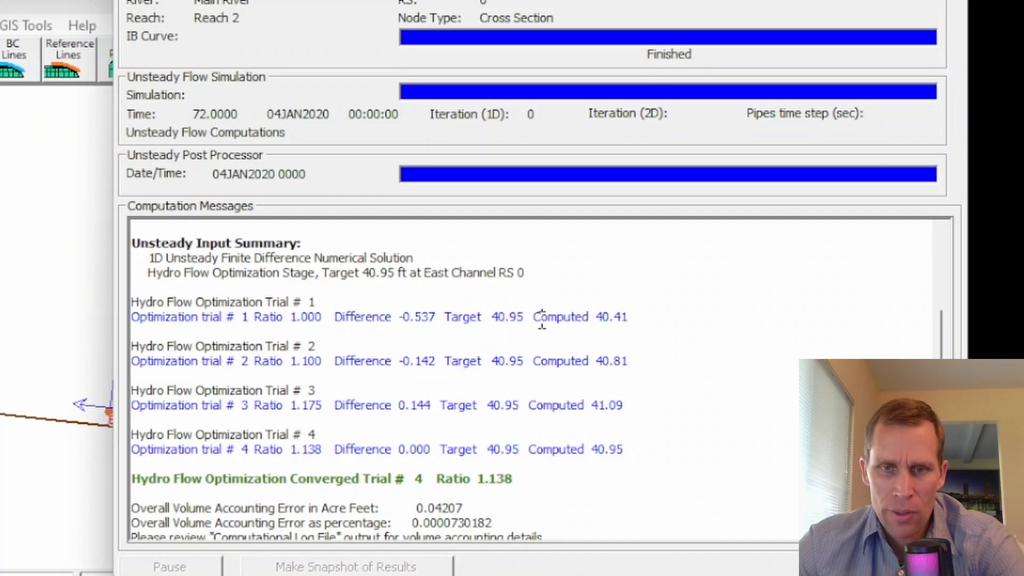
left_click_drag(291, 361, 329, 361)
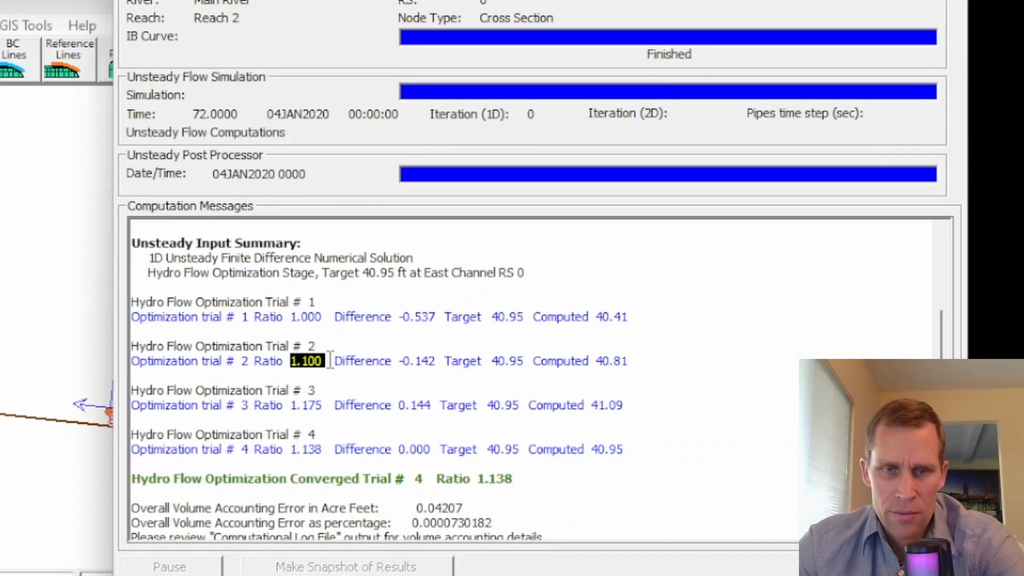
left_click_drag(625, 405, 322, 406)
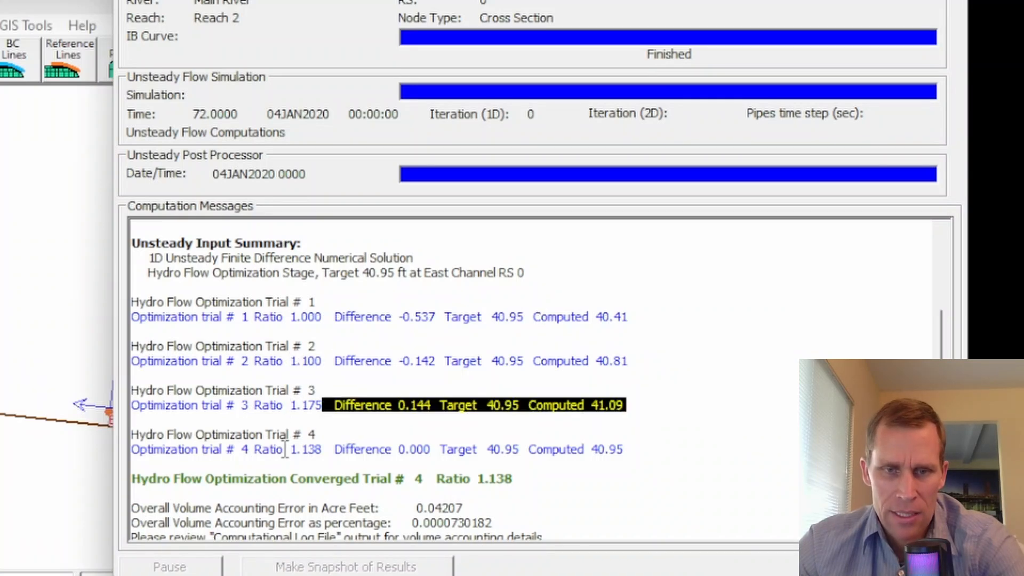
- Check the flow ratio and computed stage of optimization trial 4, and close the finished computation window
left_click_drag(284, 450, 322, 449)
left_click(322, 451)
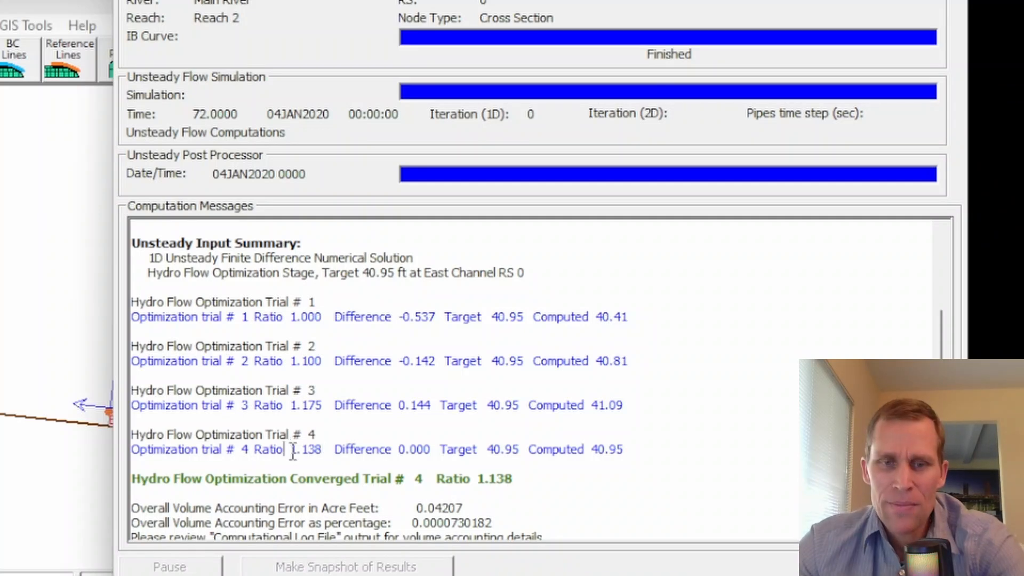
left_click_drag(284, 450, 328, 453)
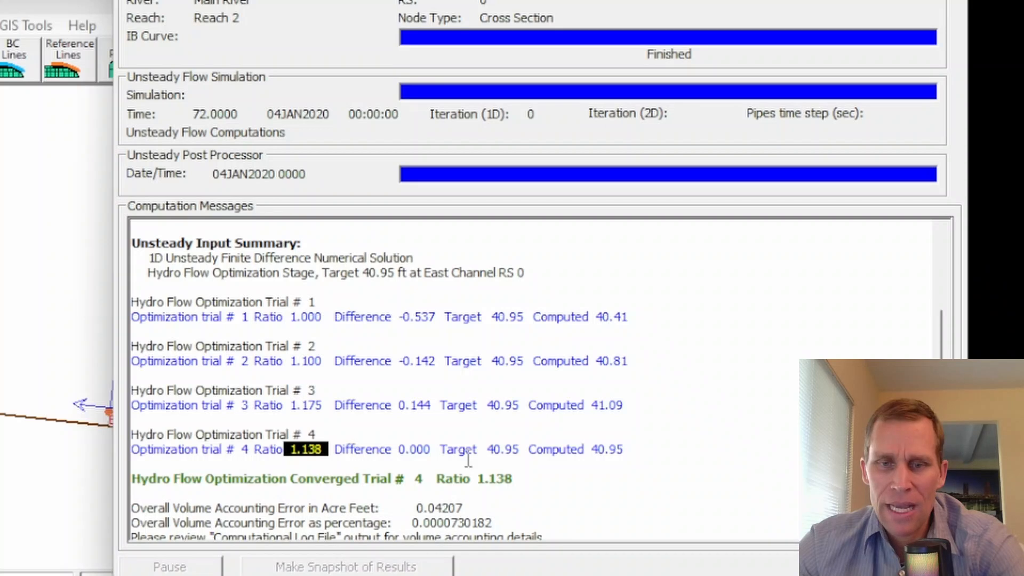
left_click_drag(591, 448, 632, 454)
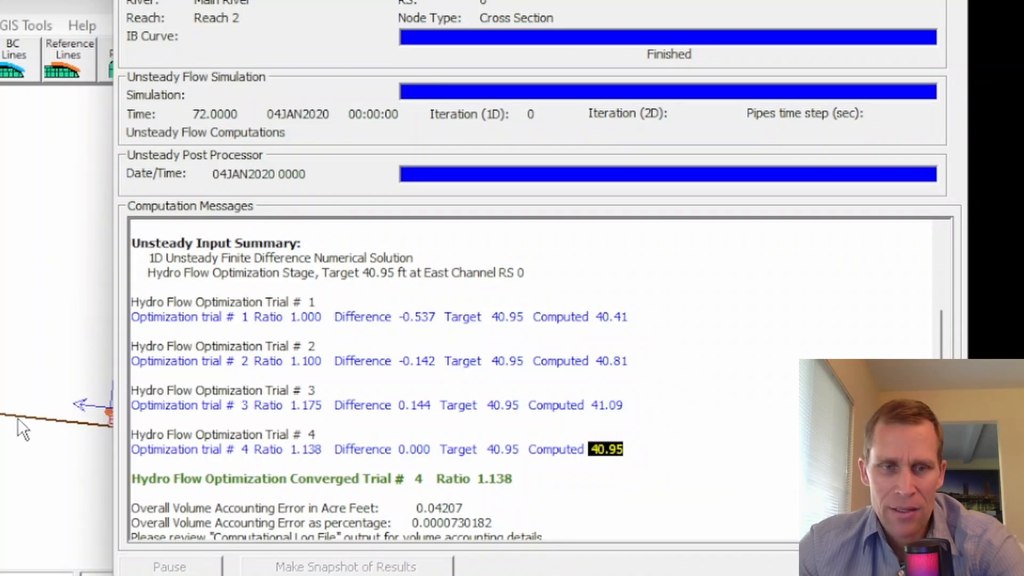
left_click_drag(385, 1, 442, 0)
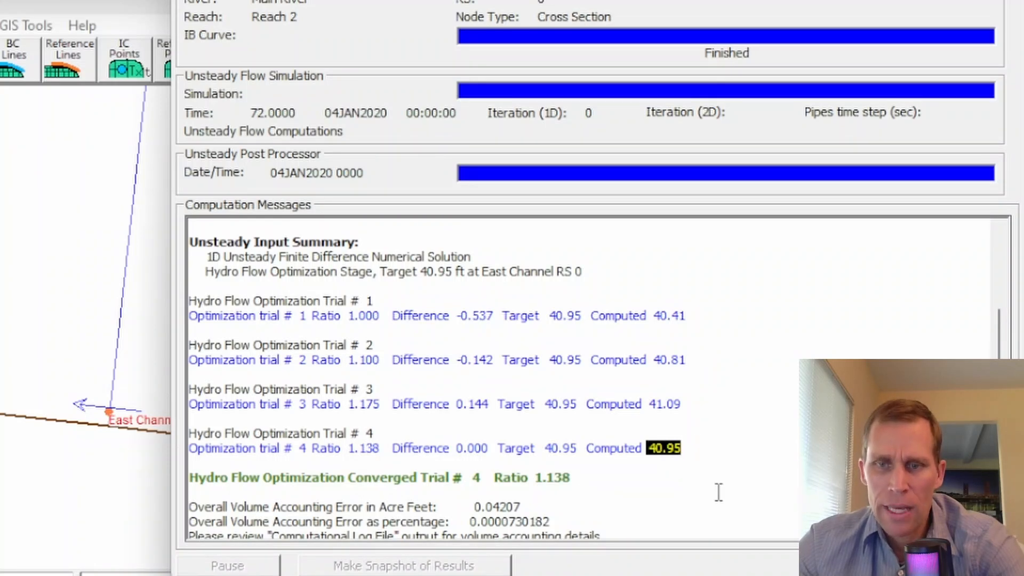
left_click(955, 565)
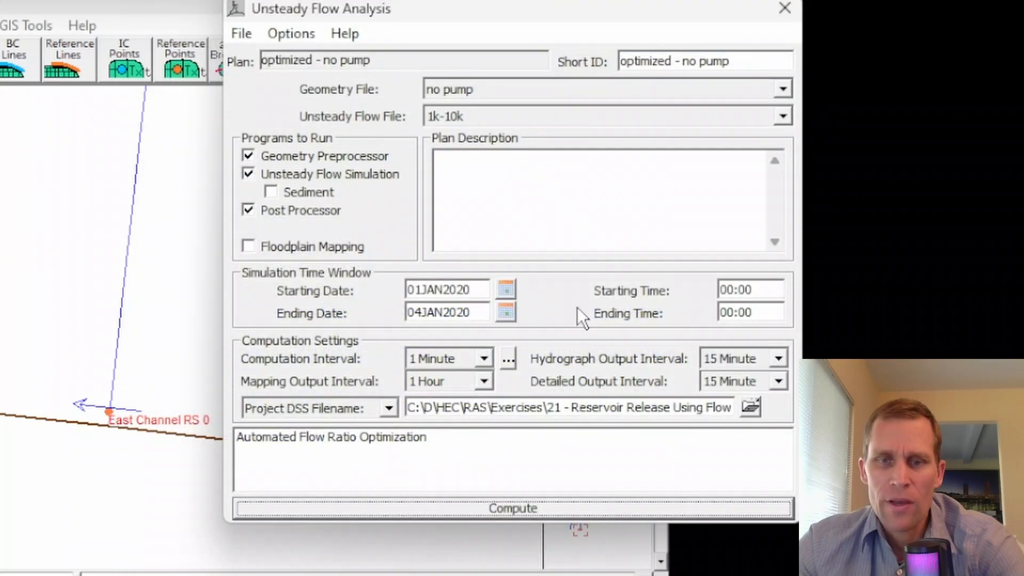
- Review the optimization trials in the plan's runtime messages, and close the messages and the Unsteady Flow Analysis window
left_click(292, 33)
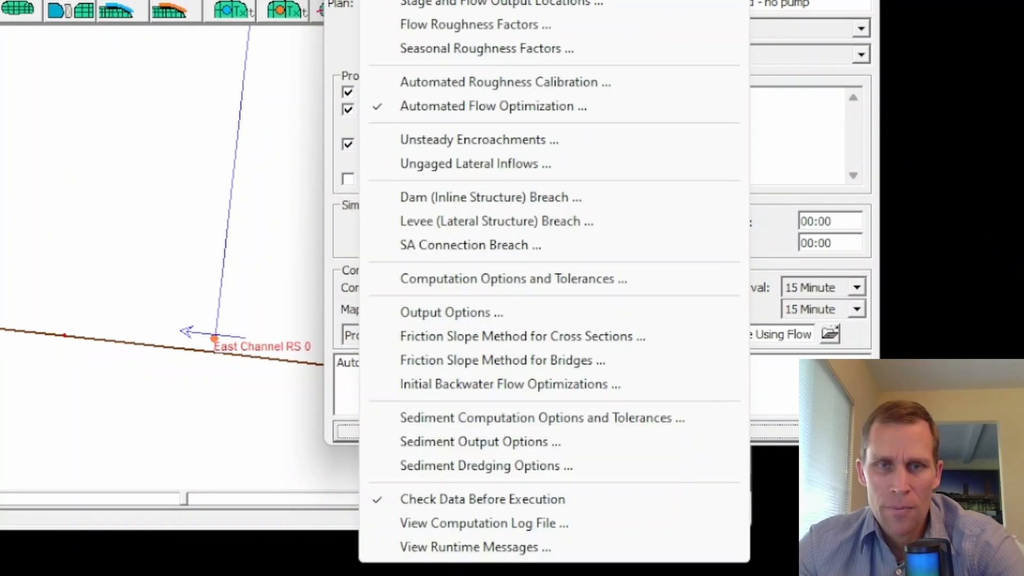
left_click(461, 548)
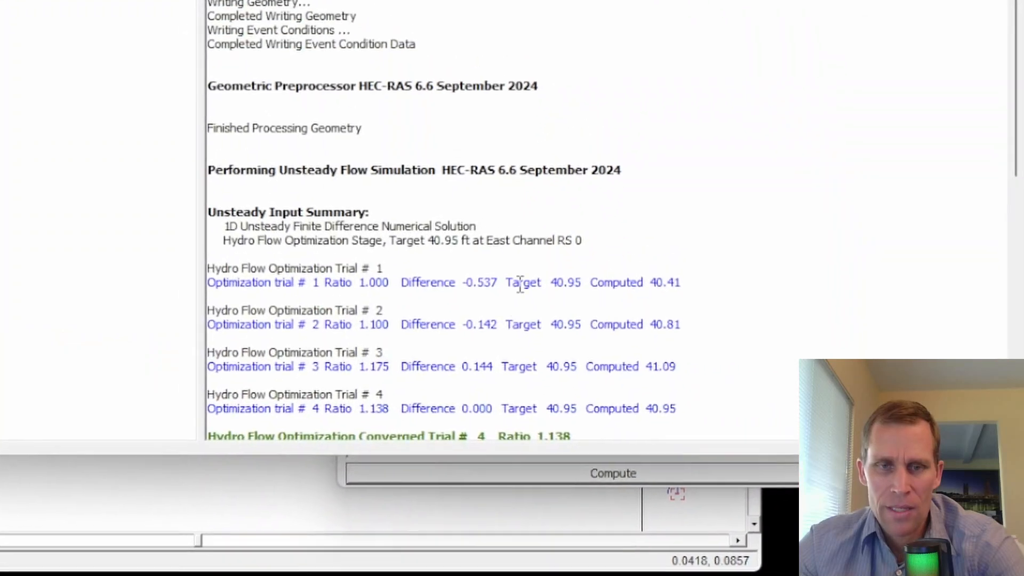
scroll(547, 349, "down", 4)
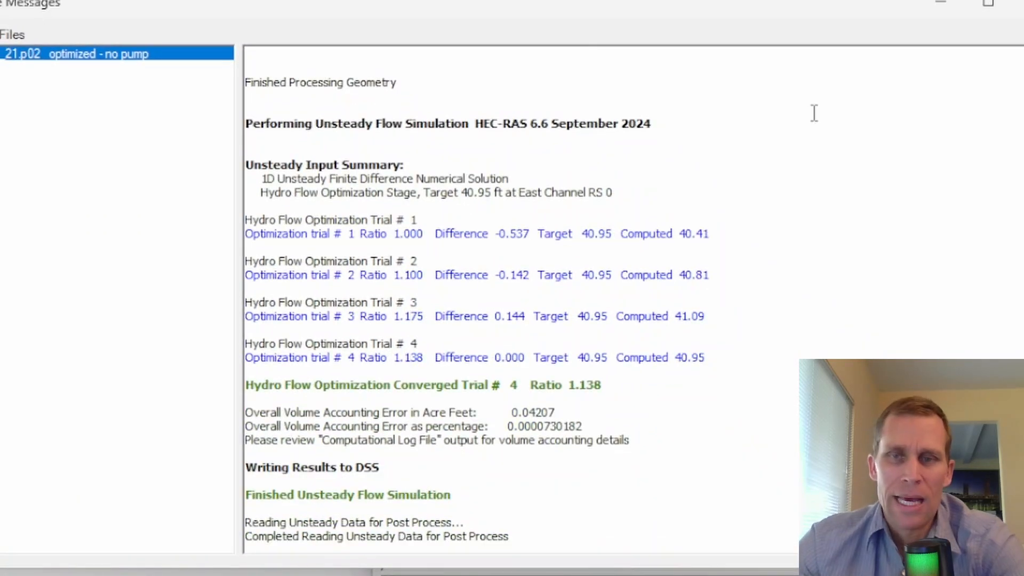
left_click(1018, 6)
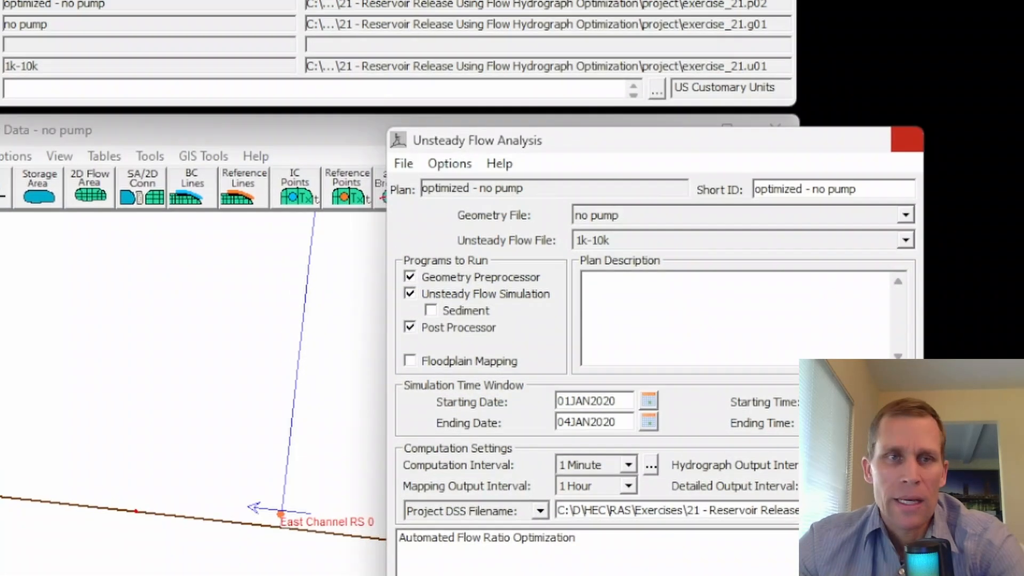
left_click(906, 140)
- Animate the water surface in the East Channel RS 0 cross-section plot, and close the animation and the plot
left_click(126, 42)
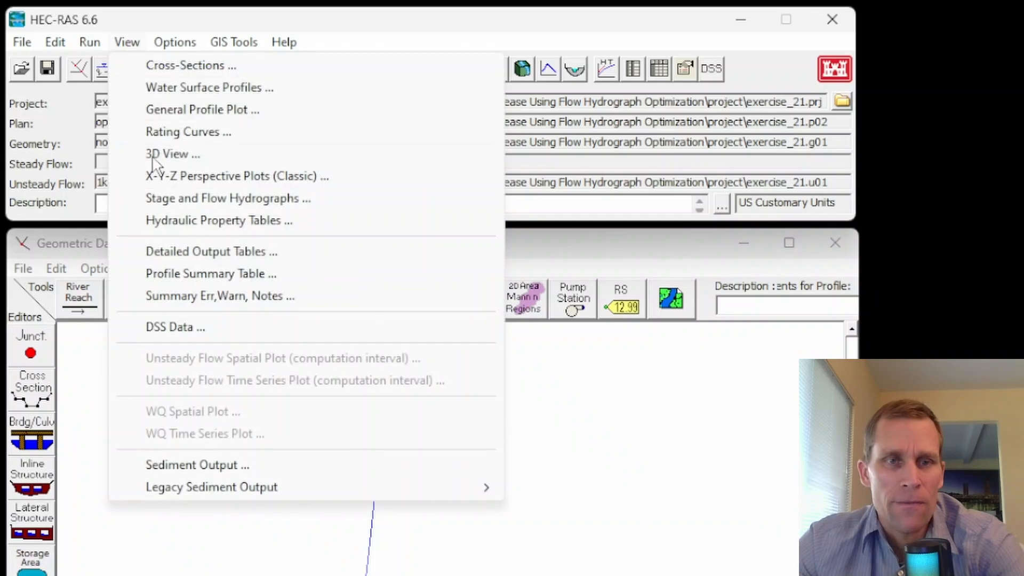
left_click(181, 65)
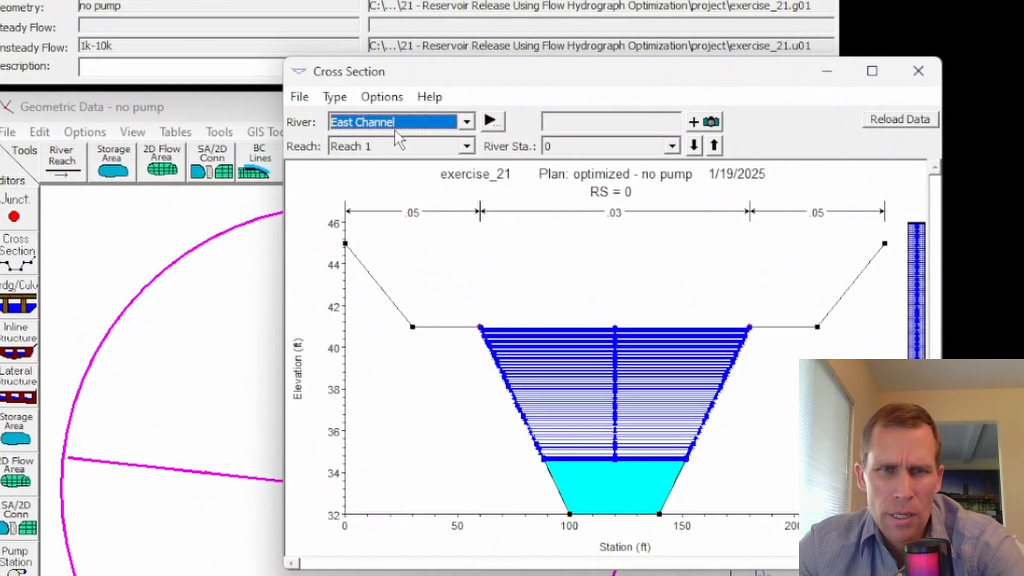
left_click(437, 122)
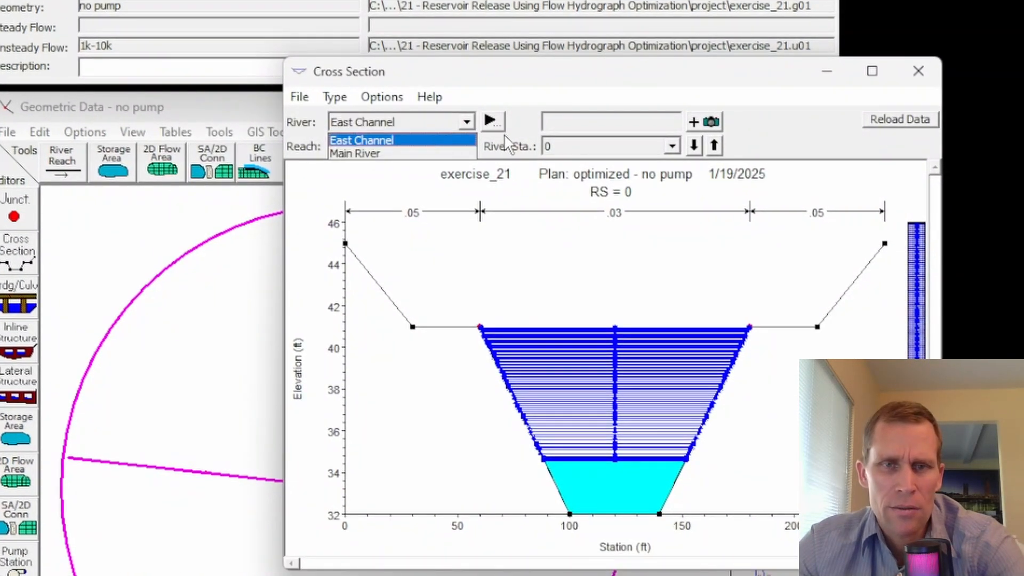
left_click(464, 126)
left_click(382, 97)
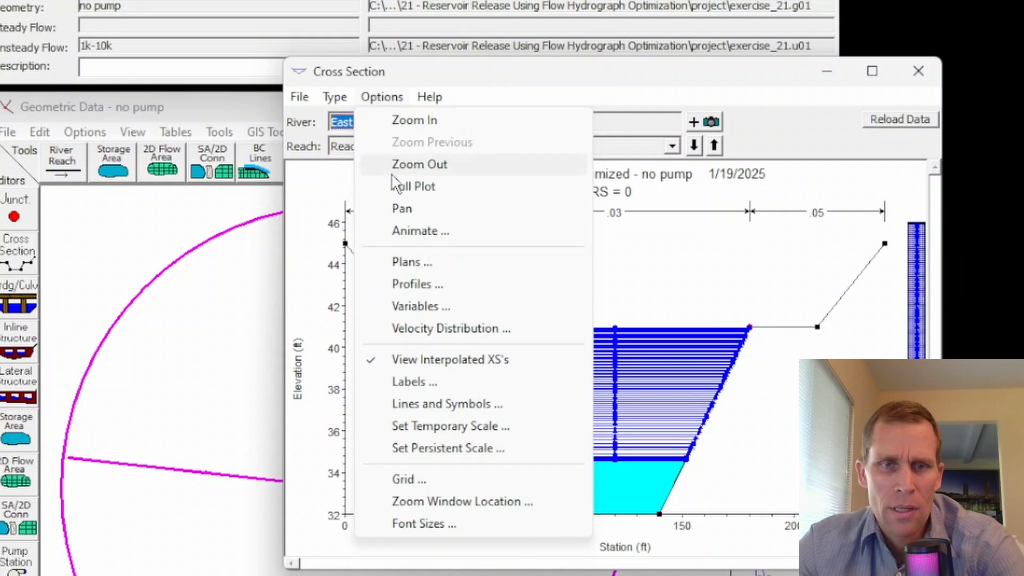
left_click(418, 230)
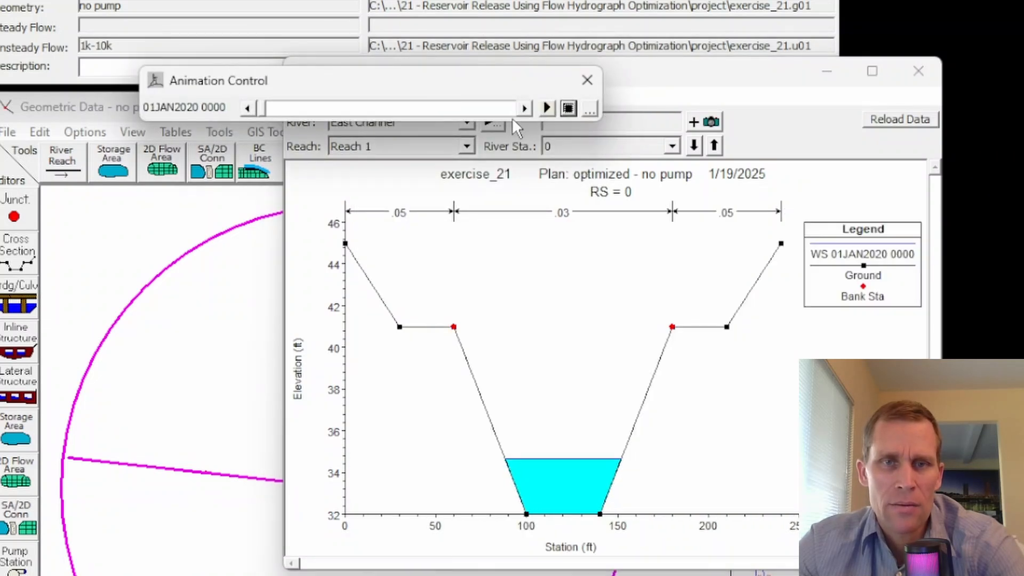
left_click(543, 108)
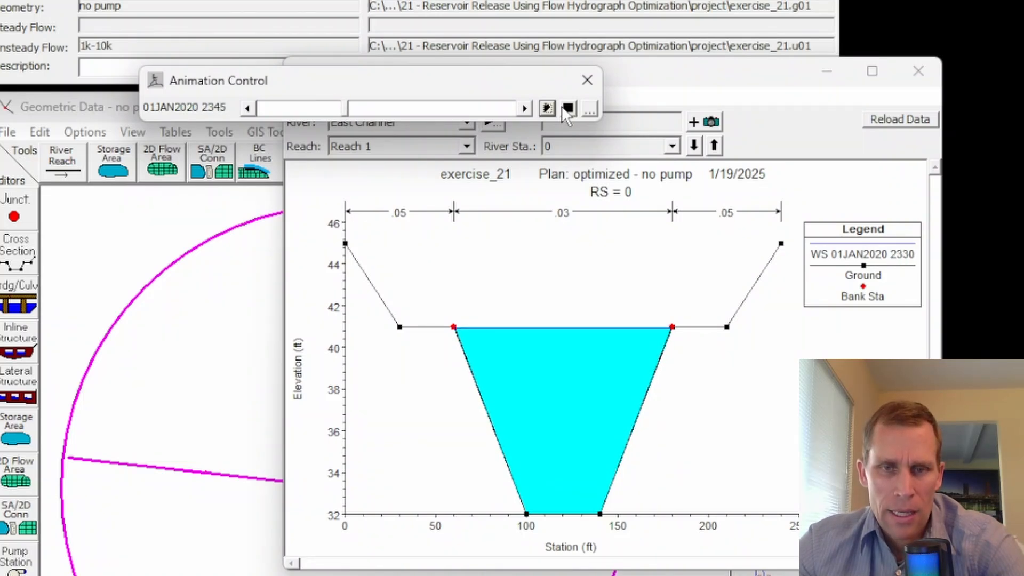
left_click(587, 80)
left_click(918, 71)
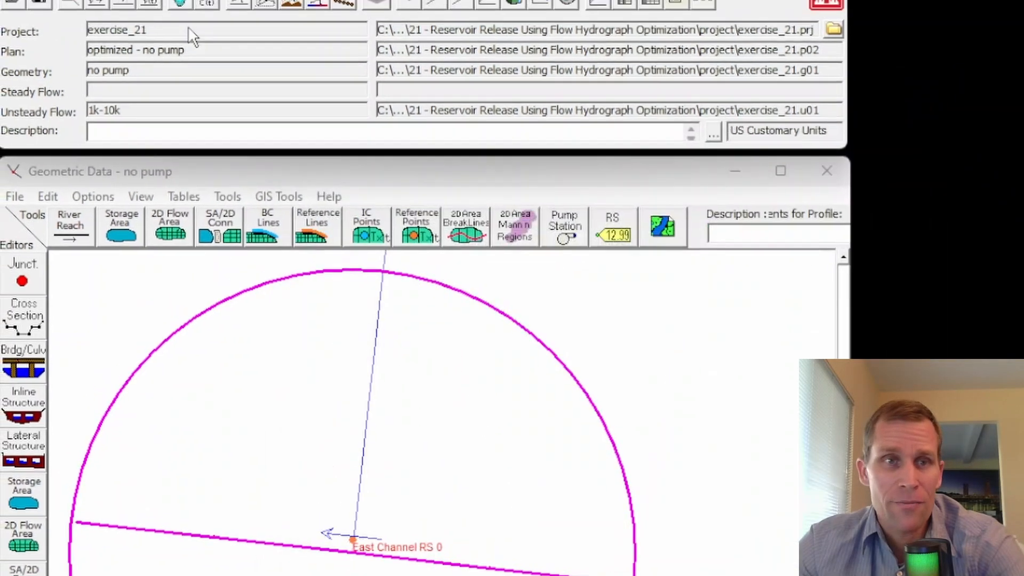
- Open the Profile Summary Table for East Channel and replace the 01JAN2020 0000 profile with Max WS
left_click(127, 41)
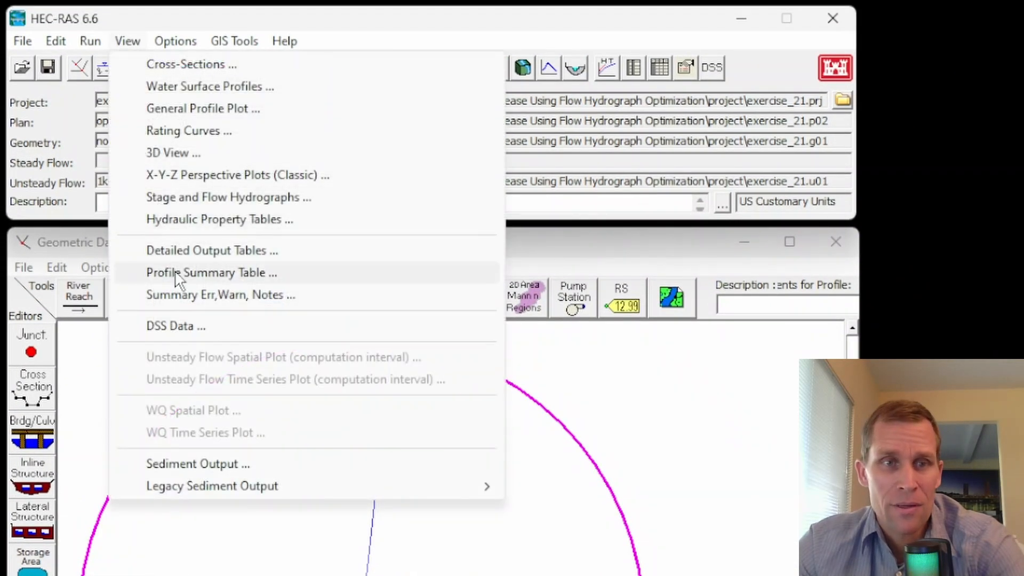
left_click(154, 273)
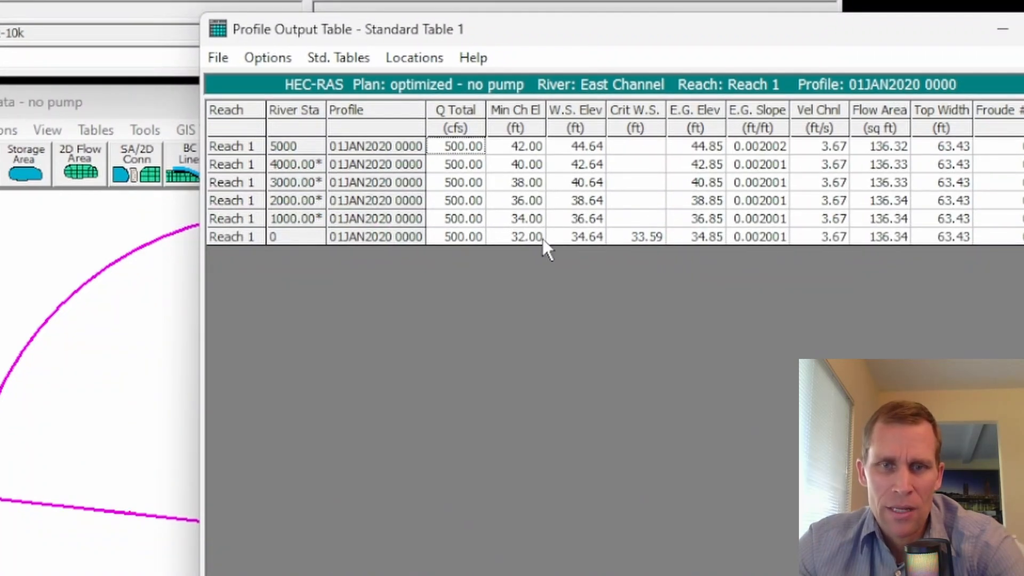
left_click_drag(542, 238, 567, 250)
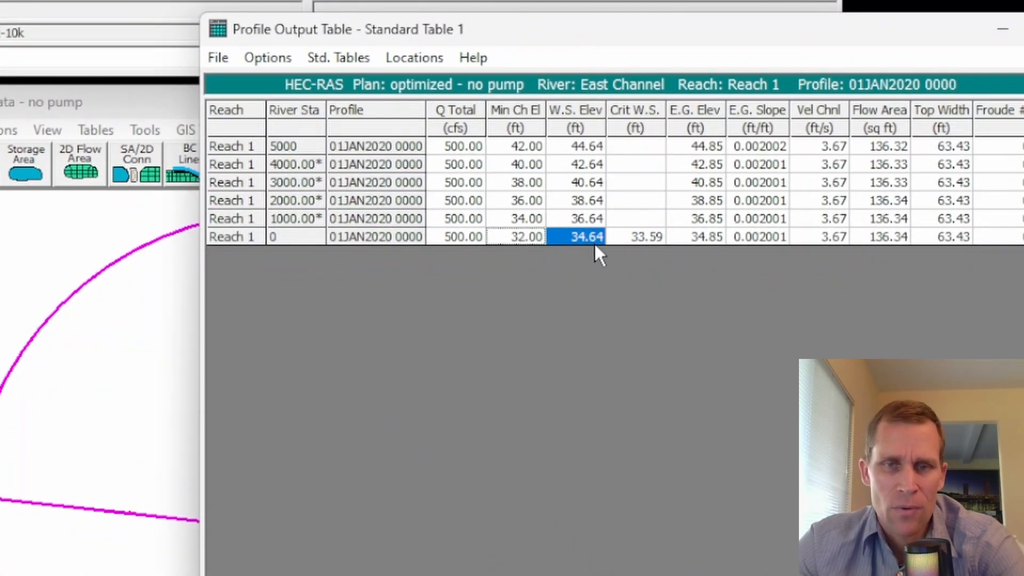
left_click(327, 57)
mouse_move(297, 56)
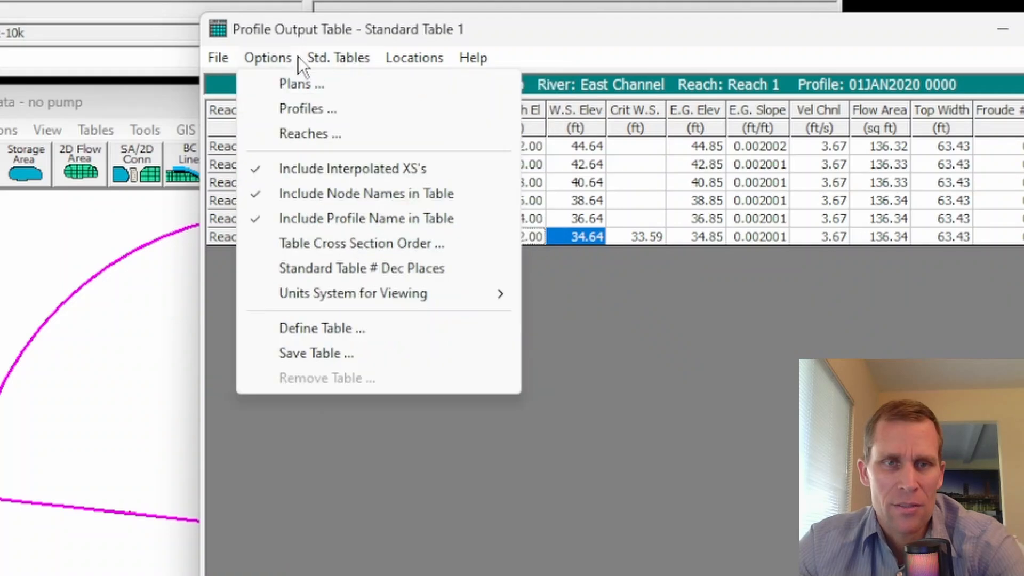
left_click(289, 106)
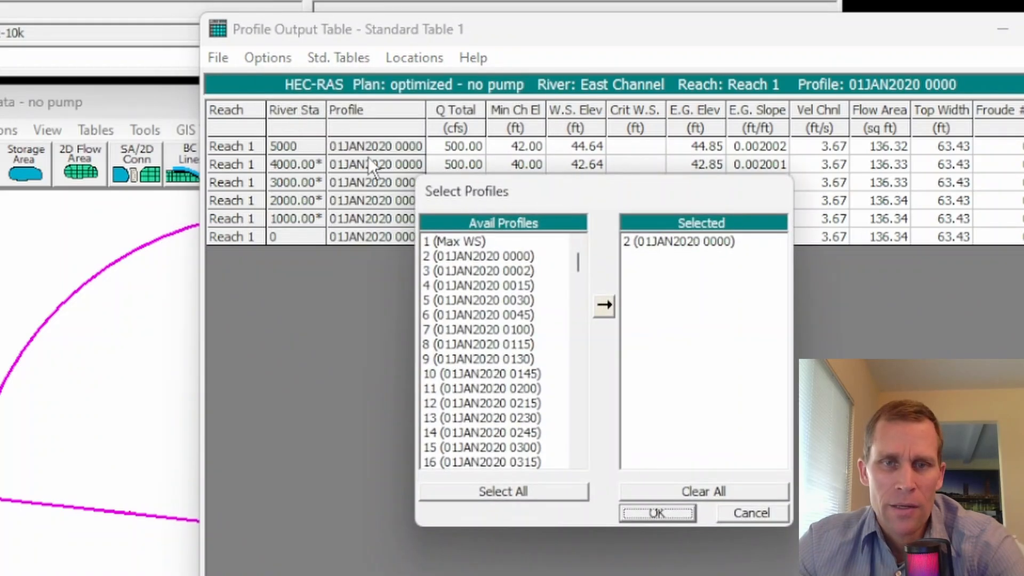
left_click(658, 493)
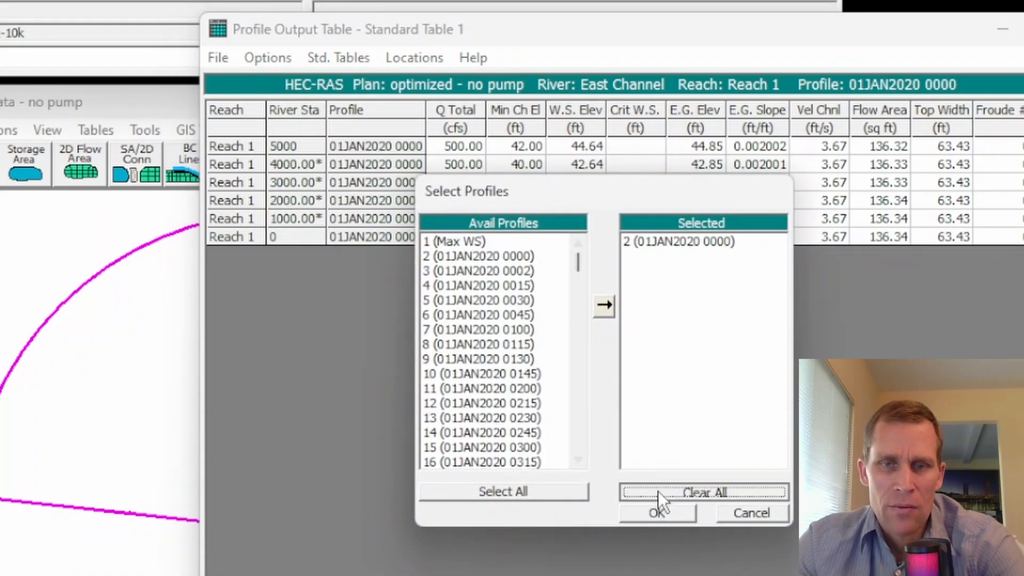
double_click(463, 245)
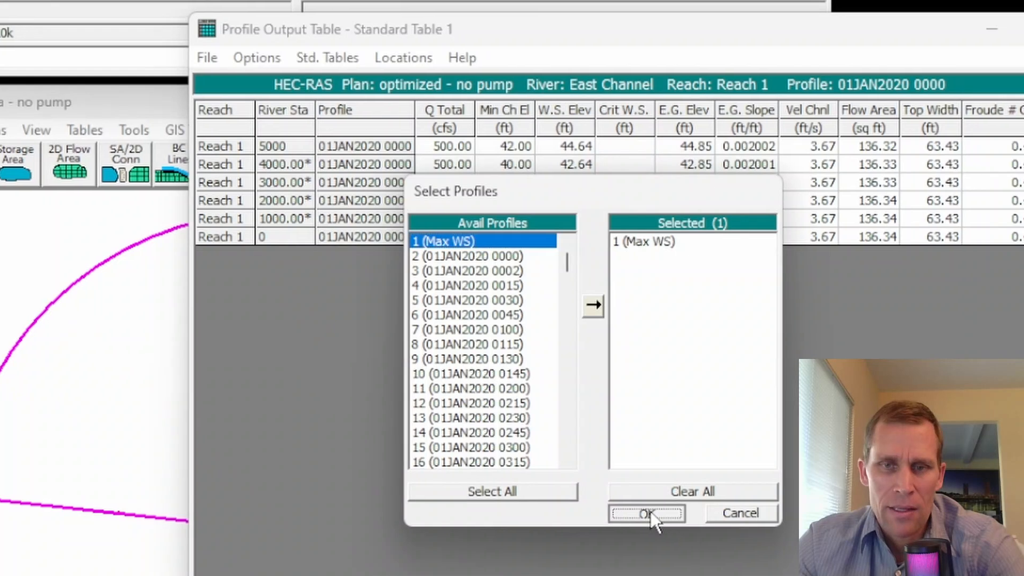
left_click(659, 513)
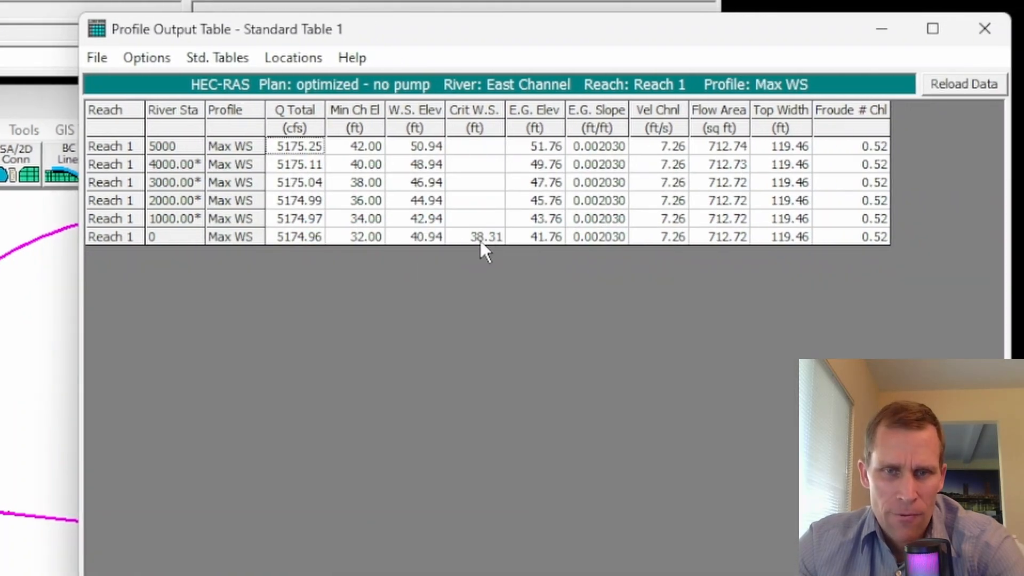
- Check the maximum water surface elevation and total flow at East Channel RS 0, and close the profile table
left_click(421, 236)
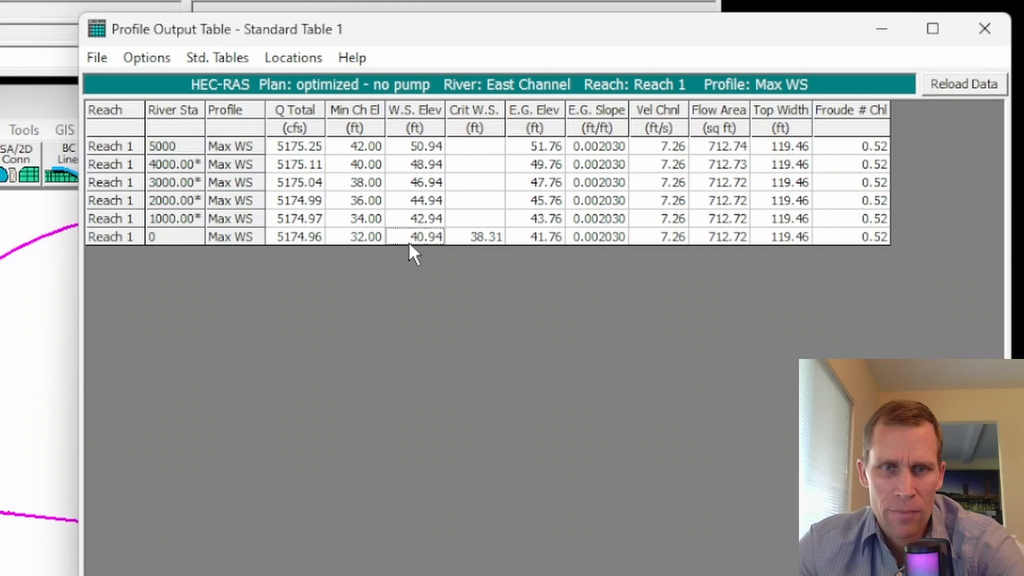
mouse_move(444, 110)
left_mouse_down()
mouse_move(464, 111)
mouse_move(450, 110)
left_mouse_up()
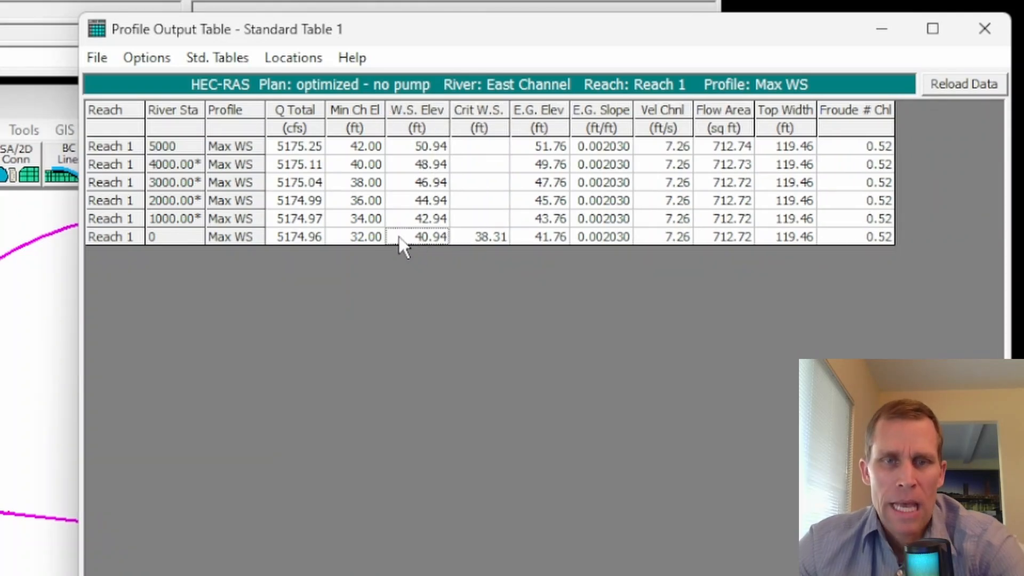
left_click(275, 238)
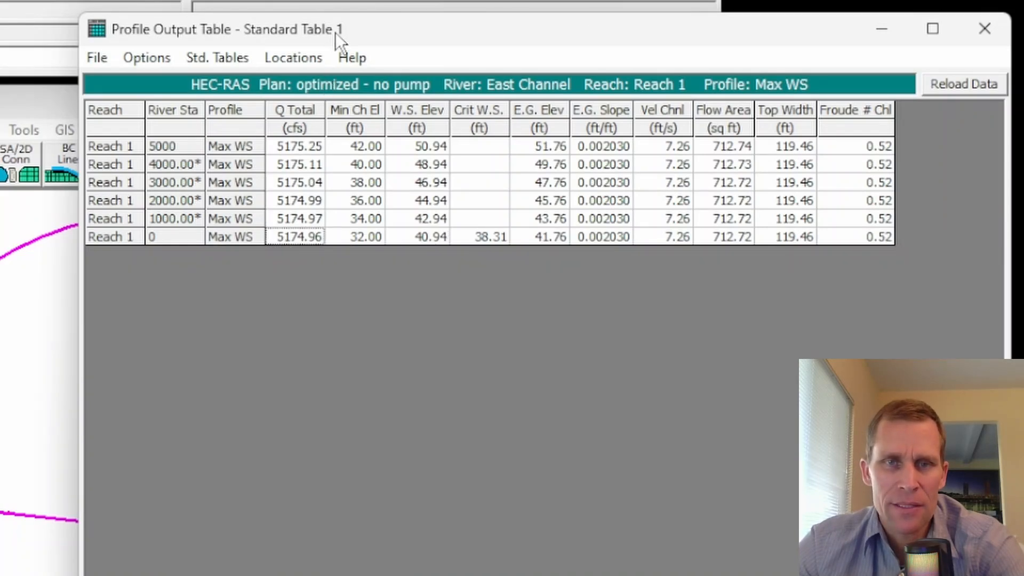
left_click(987, 37)
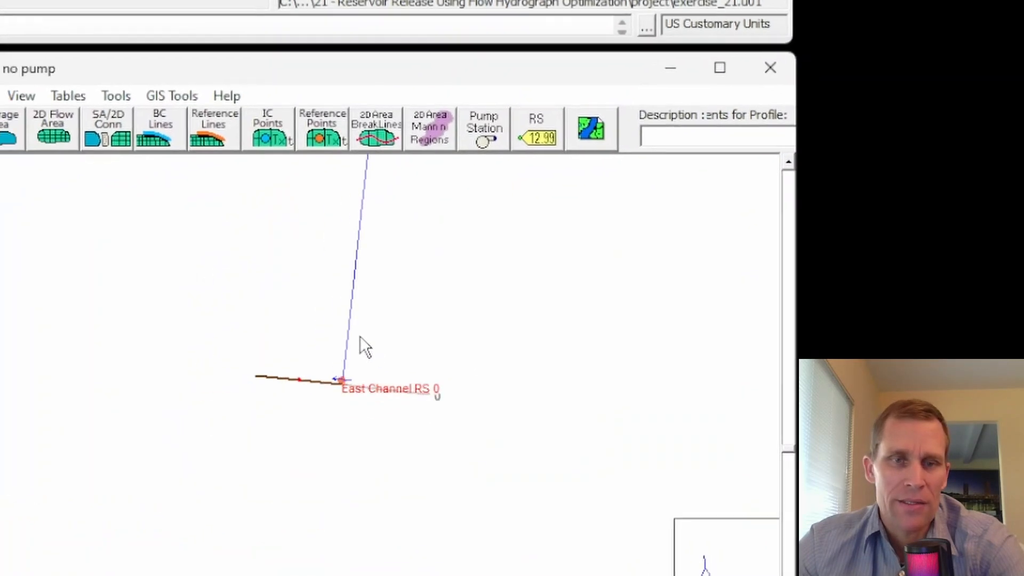
scroll(458, 270, "down", 3)
scroll(303, 230, "up", 3)
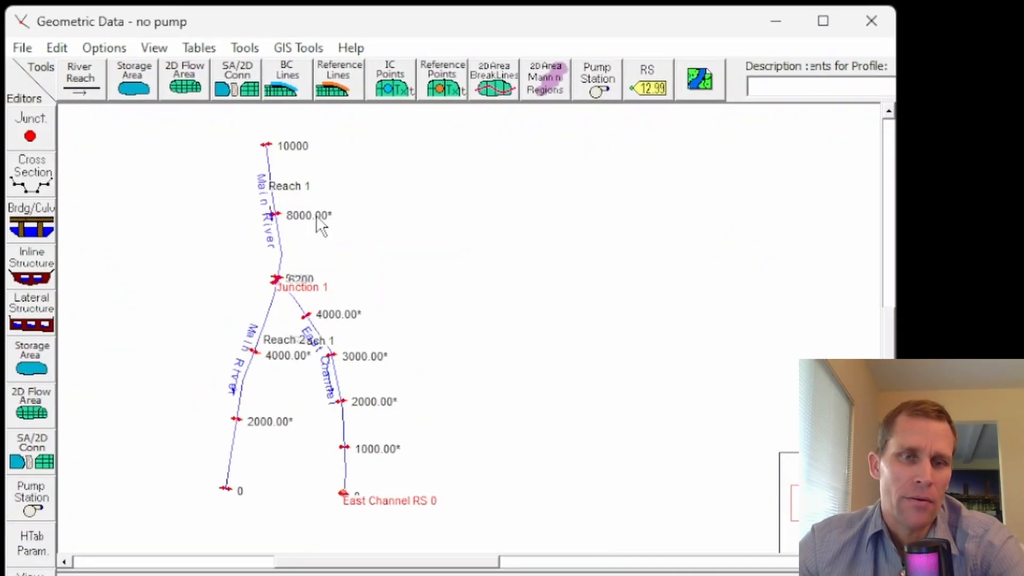
- Switch the Profile Summary Table from East Channel to Main River Reach 1, check its Max WS flows, and close the table
scroll(319, 224, "down", 1)
left_click_drag(361, 222, 263, 242)
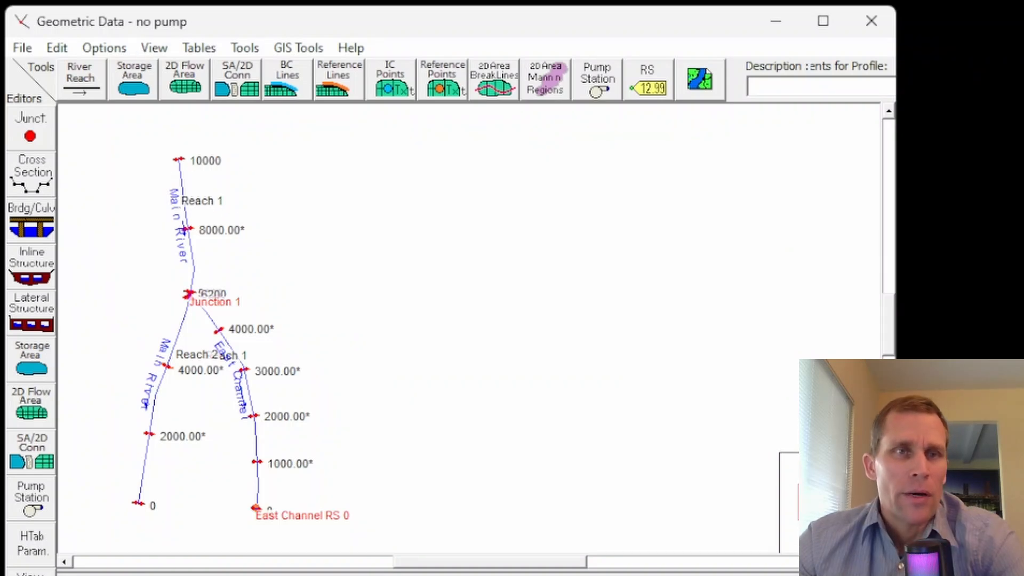
left_click(127, 0)
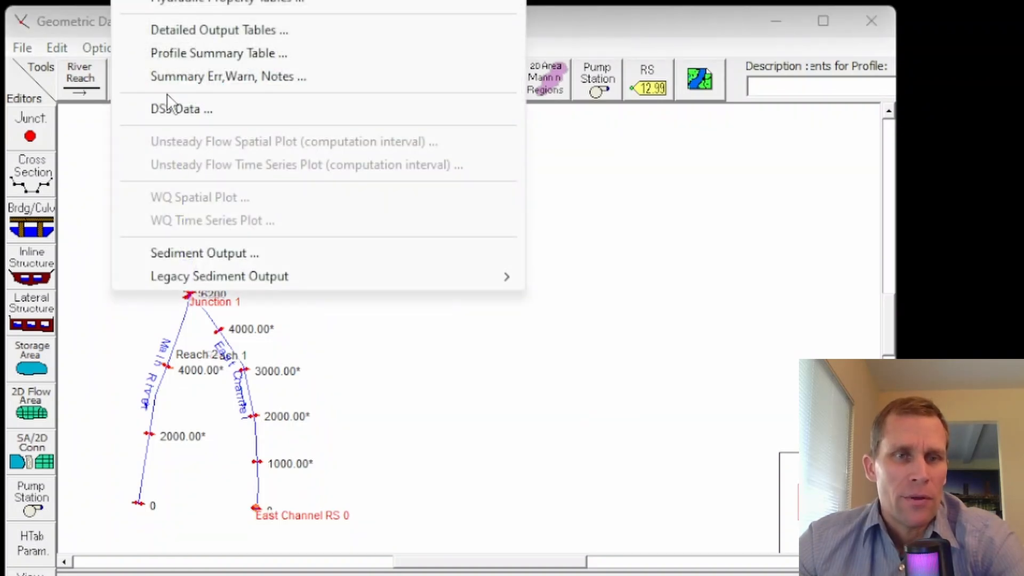
left_click(182, 59)
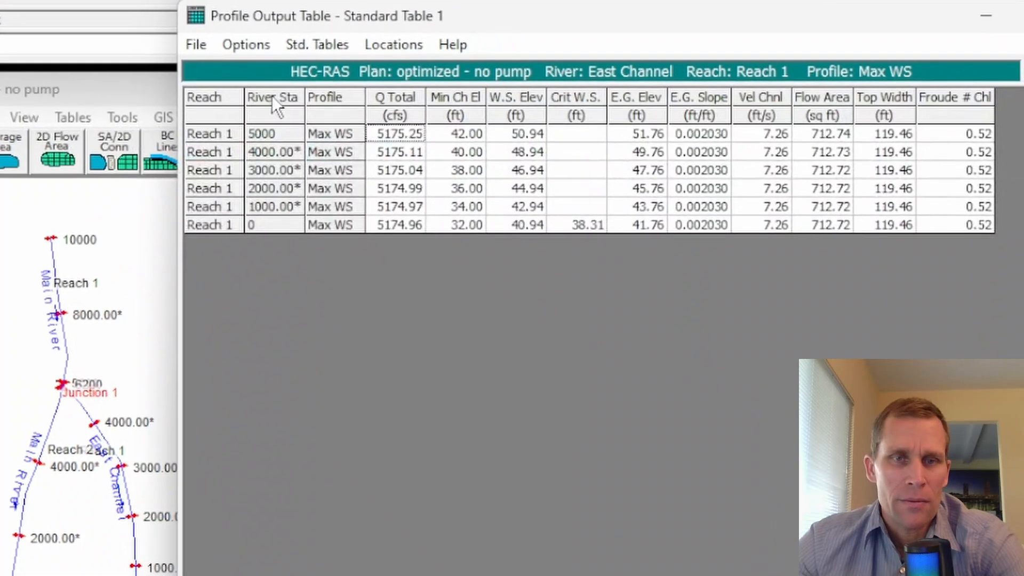
left_click(304, 12)
left_click(324, 91)
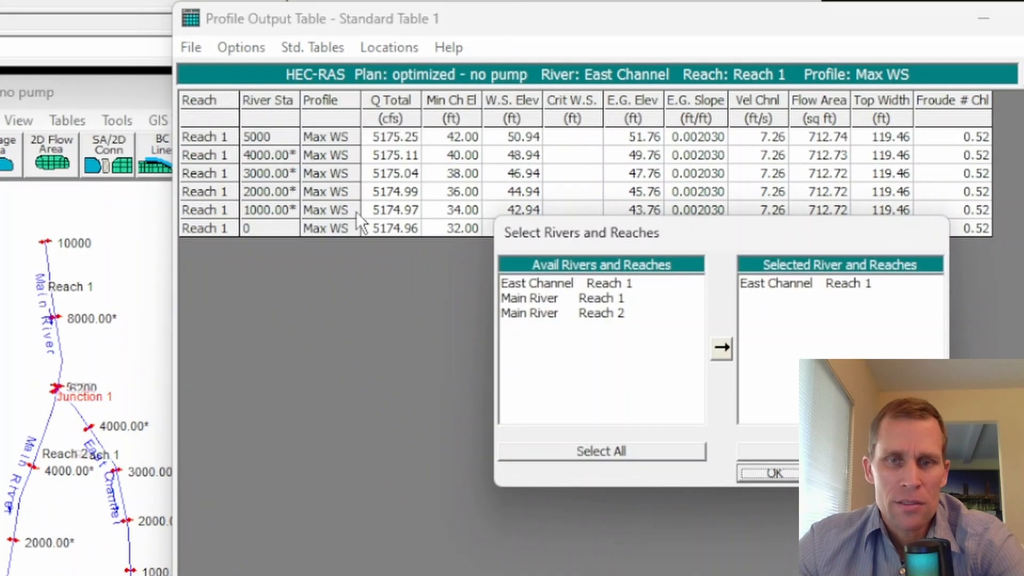
double_click(481, 295)
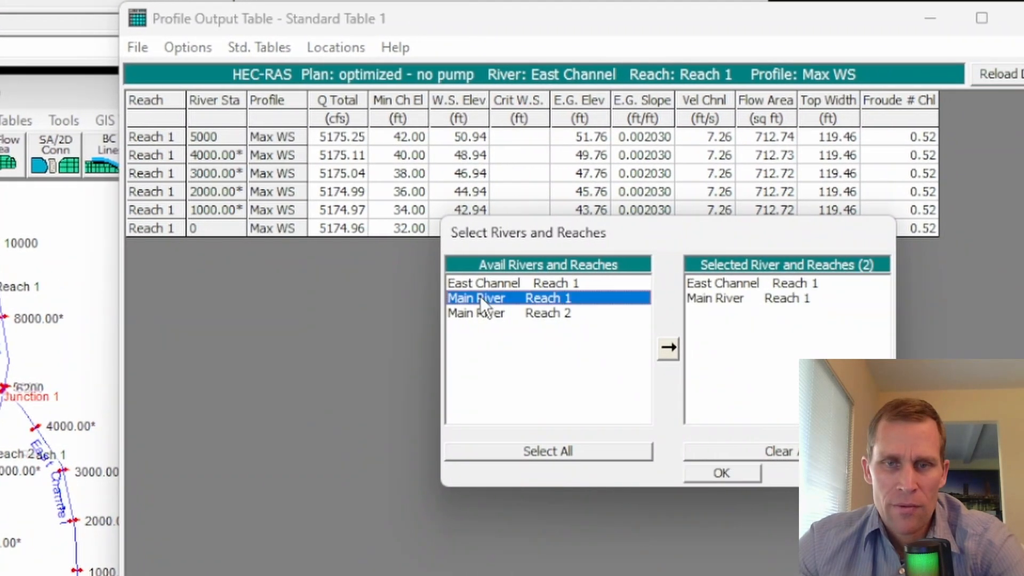
double_click(709, 282)
left_click(720, 474)
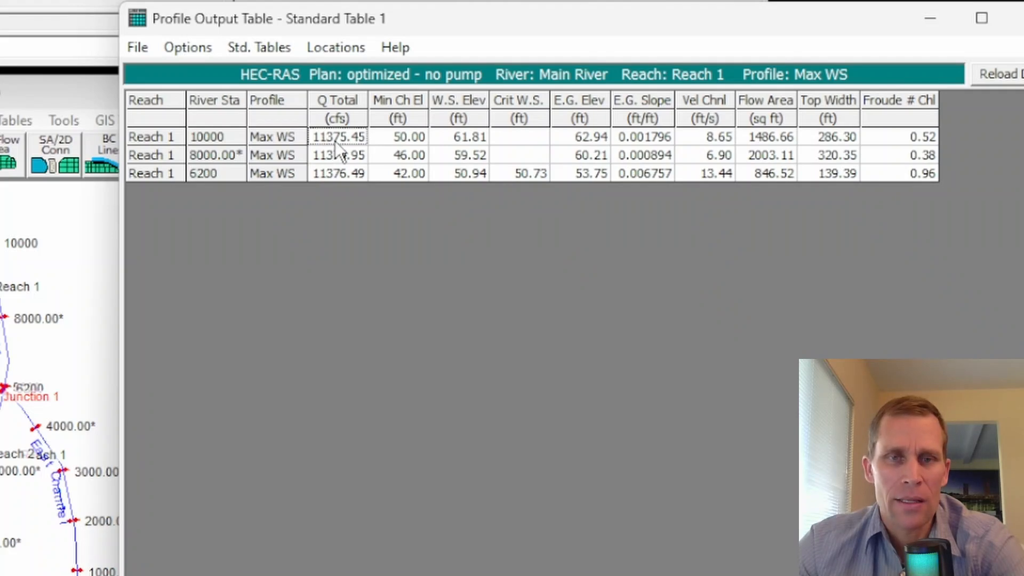
left_click(1022, 18)
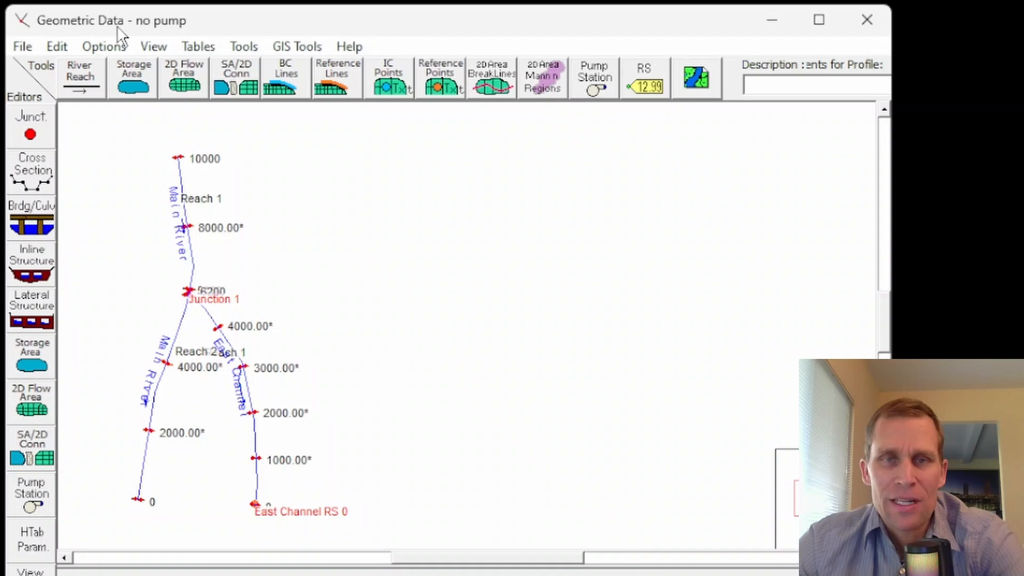
- Save a copy of the geometry data under the title "pump" in the project folder
left_click(21, 46)
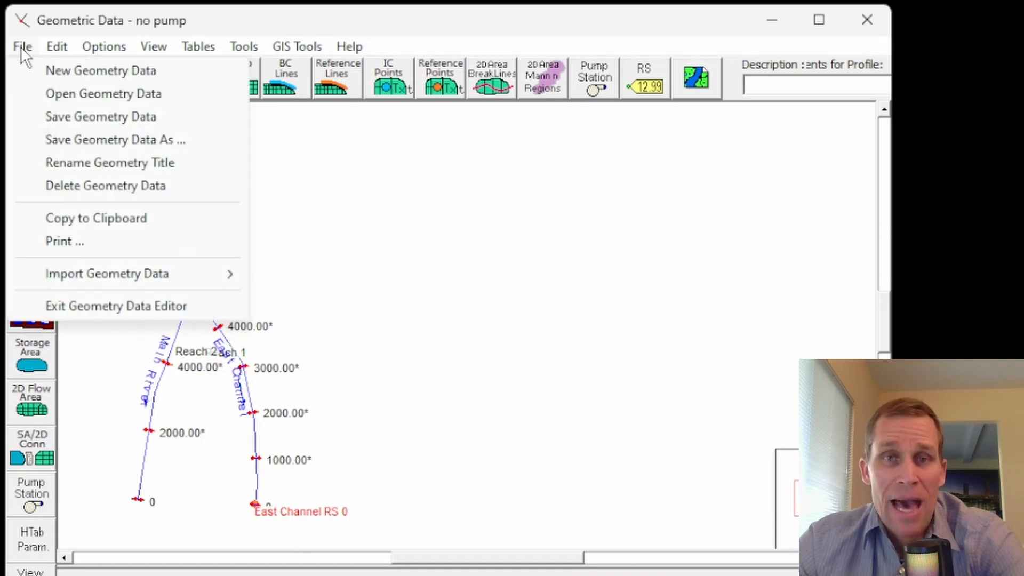
left_click(336, 358)
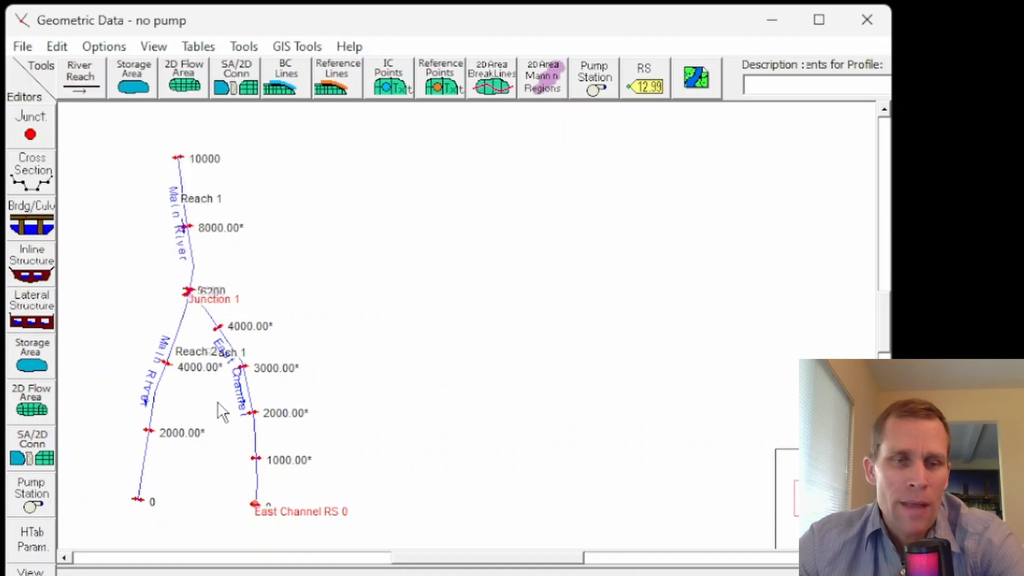
scroll(228, 371, "up", 2)
left_click_drag(228, 371, 192, 258)
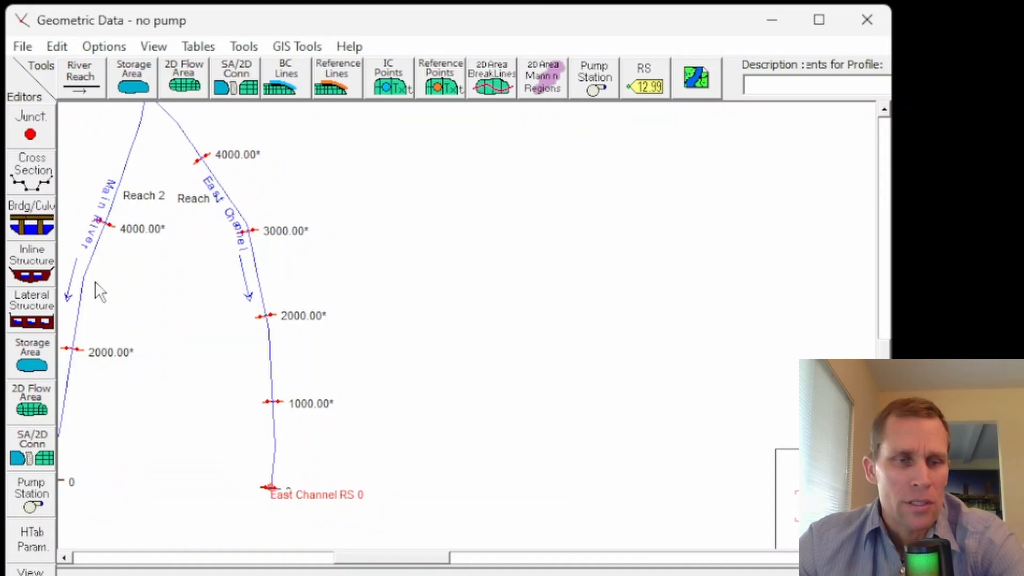
left_click(21, 47)
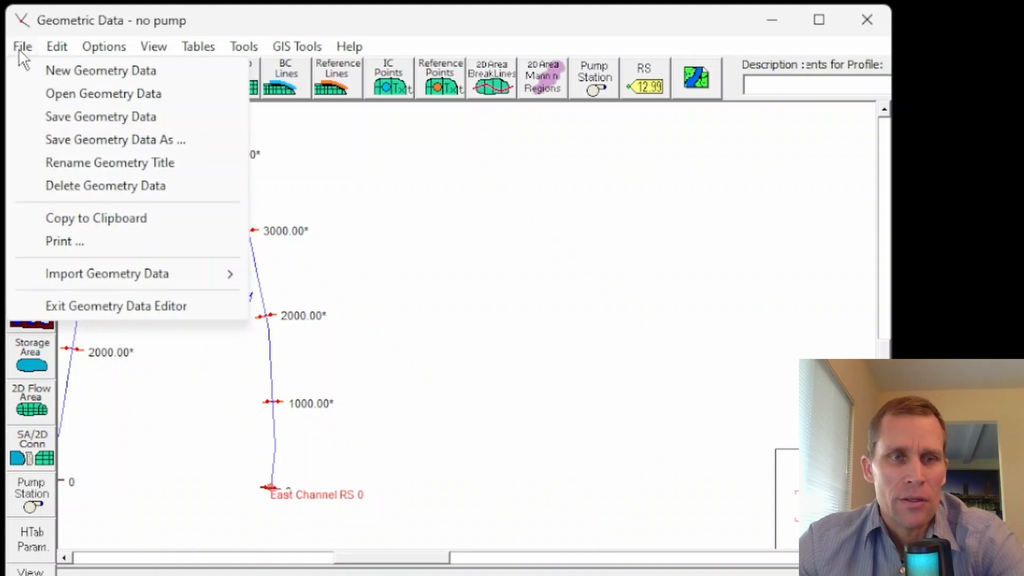
left_click(90, 142)
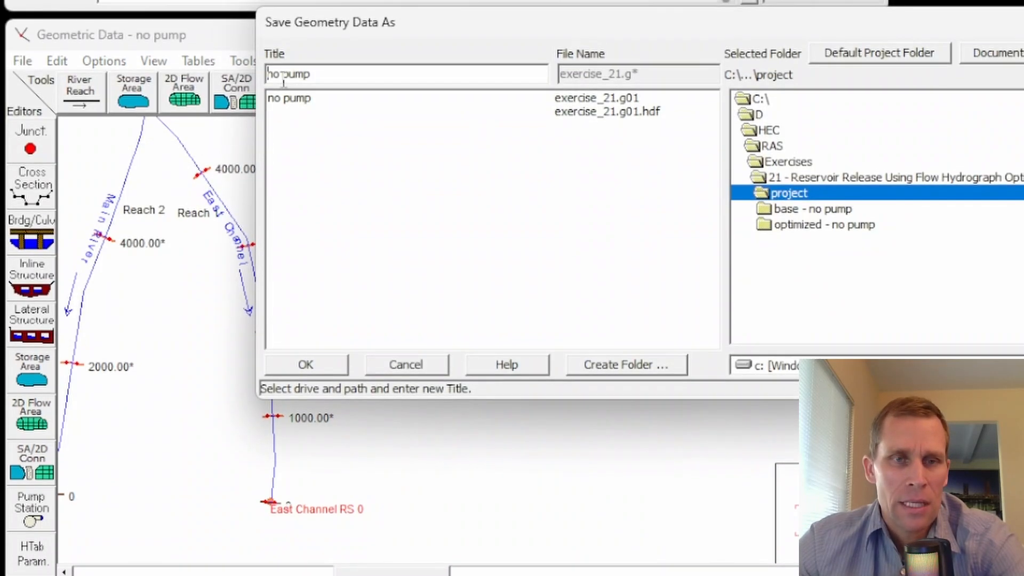
key("BackSpace")
key("BackSpace")
key("BackSpace")
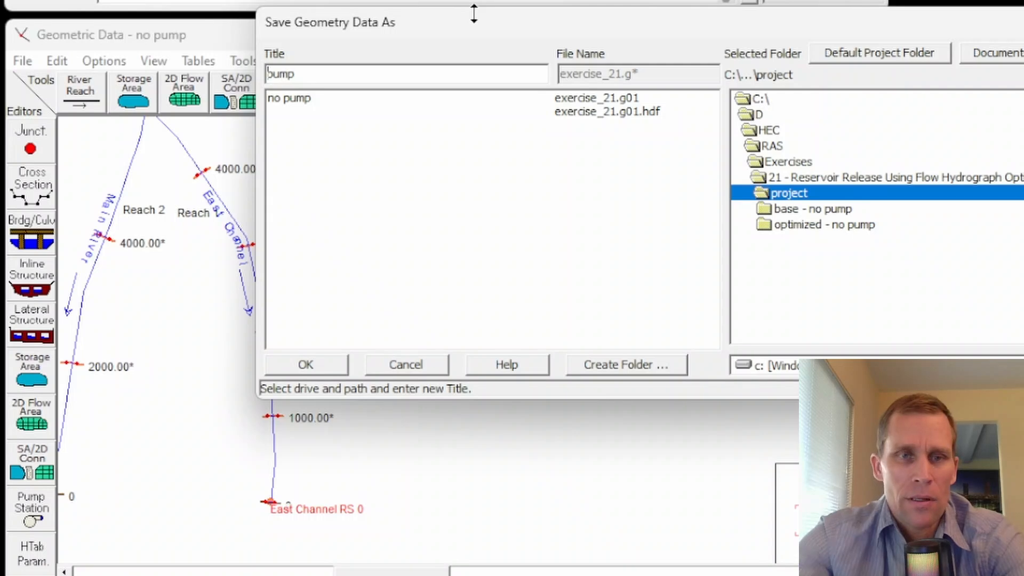
left_click(324, 360)
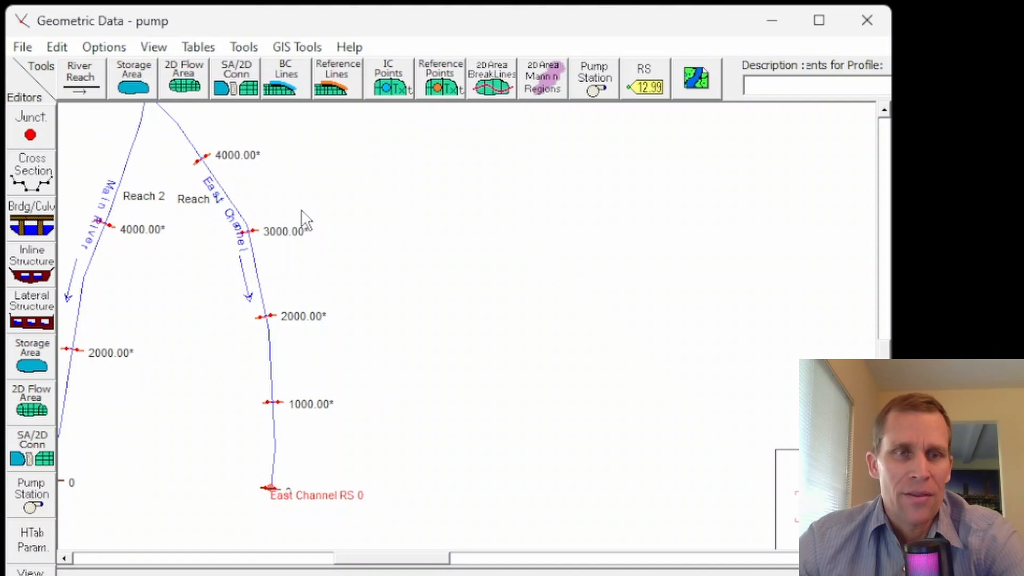
- Add a pump station beside East Channel RS 4000 and name it pump_station_1
left_click(601, 80)
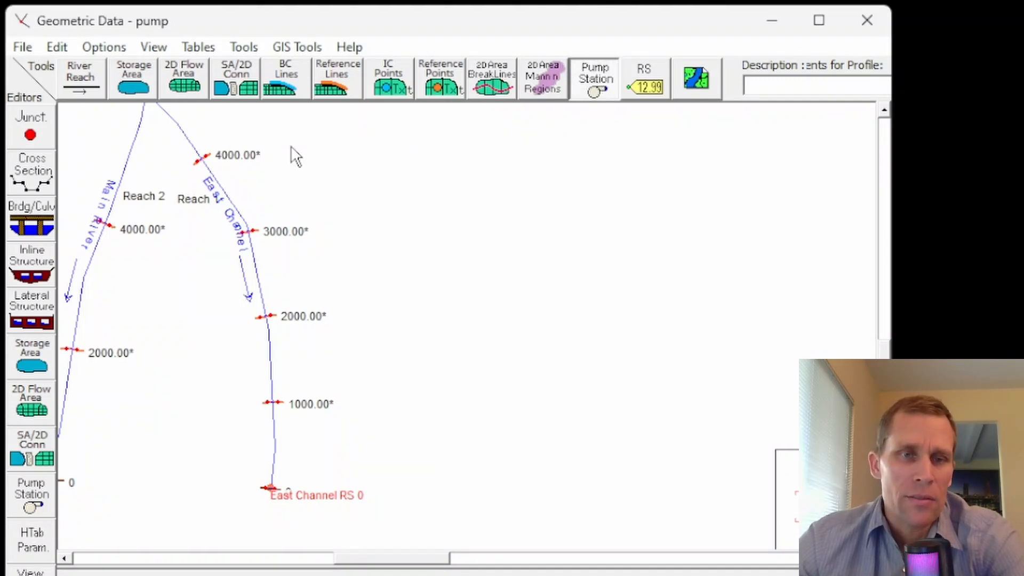
left_click(292, 159)
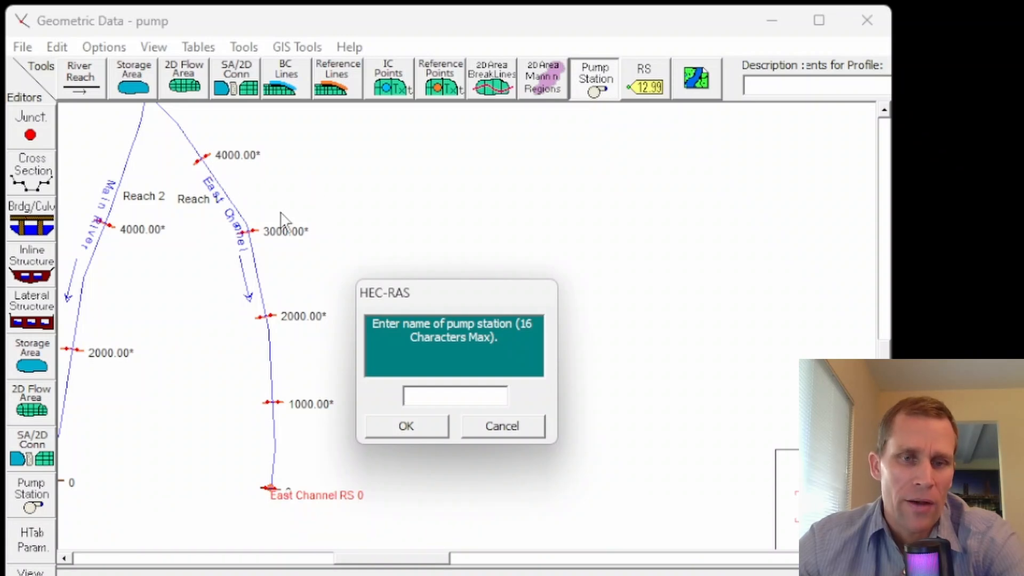
left_click_drag(391, 298, 399, 196)
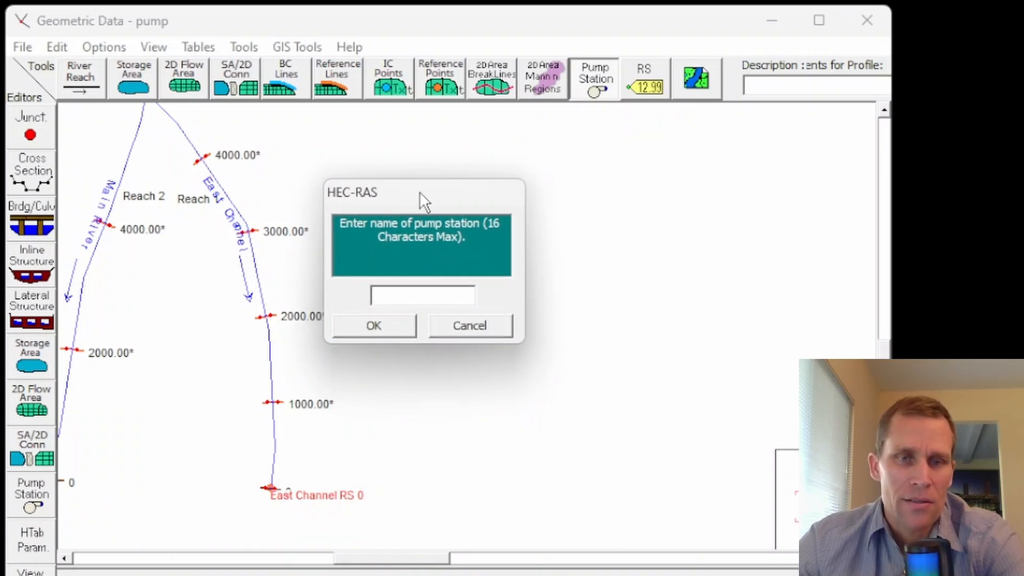
type("pump")
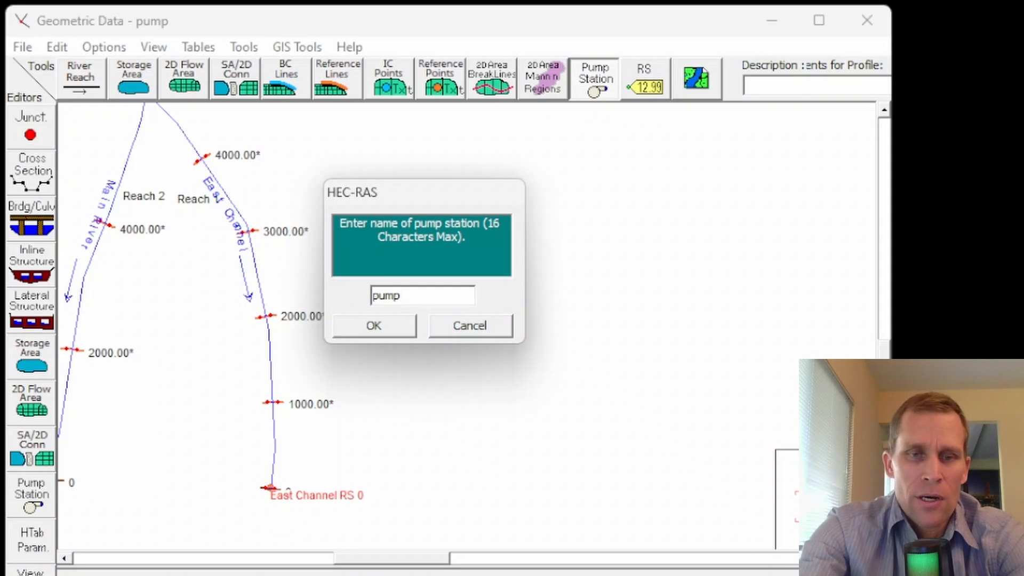
type("_station_1")
key("Return")
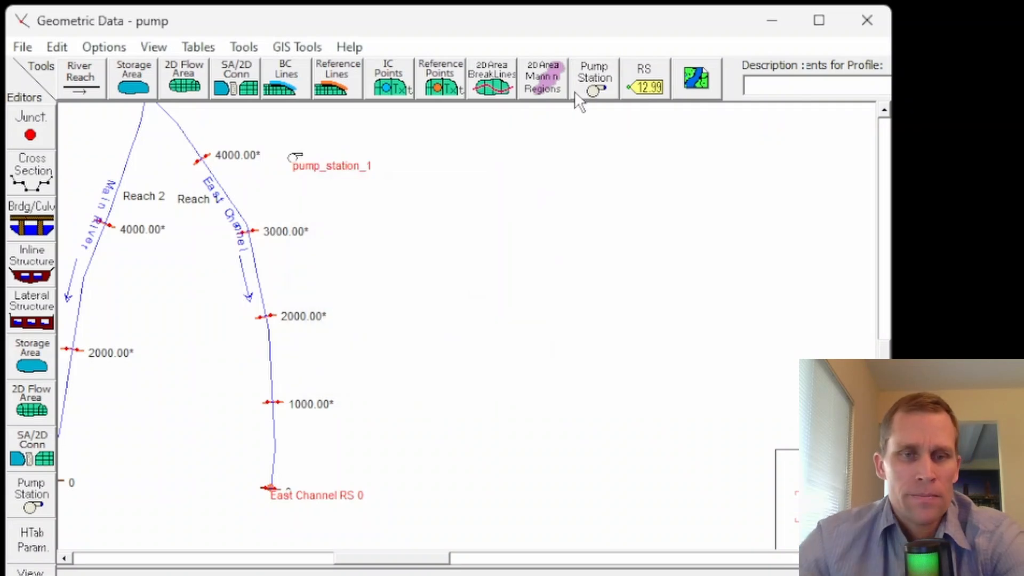
- Open the Pump Station Data Editor on the pump connection data of pump_station_1
left_click(32, 491)
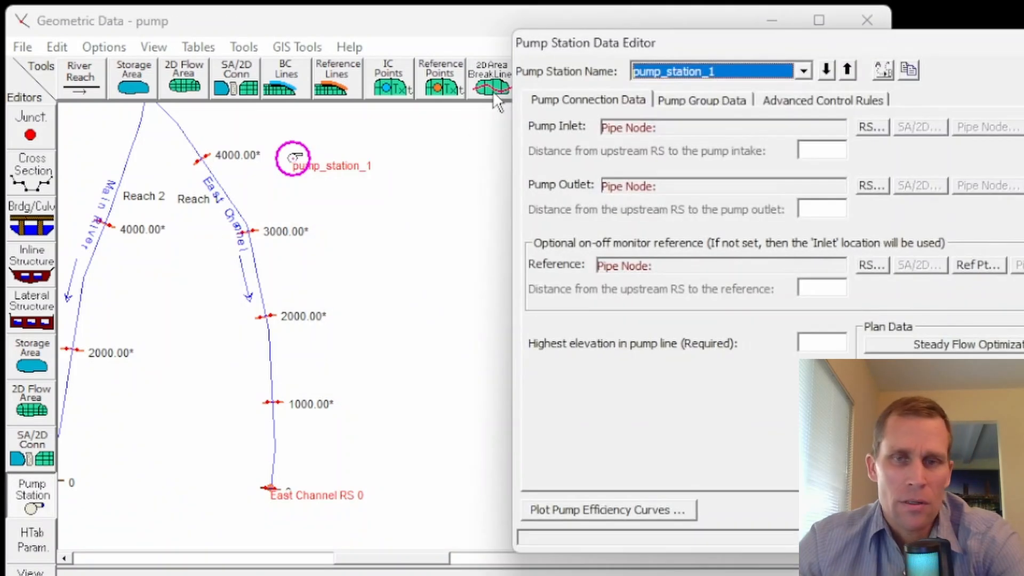
left_click_drag(613, 38, 515, 18)
left_click(599, 53)
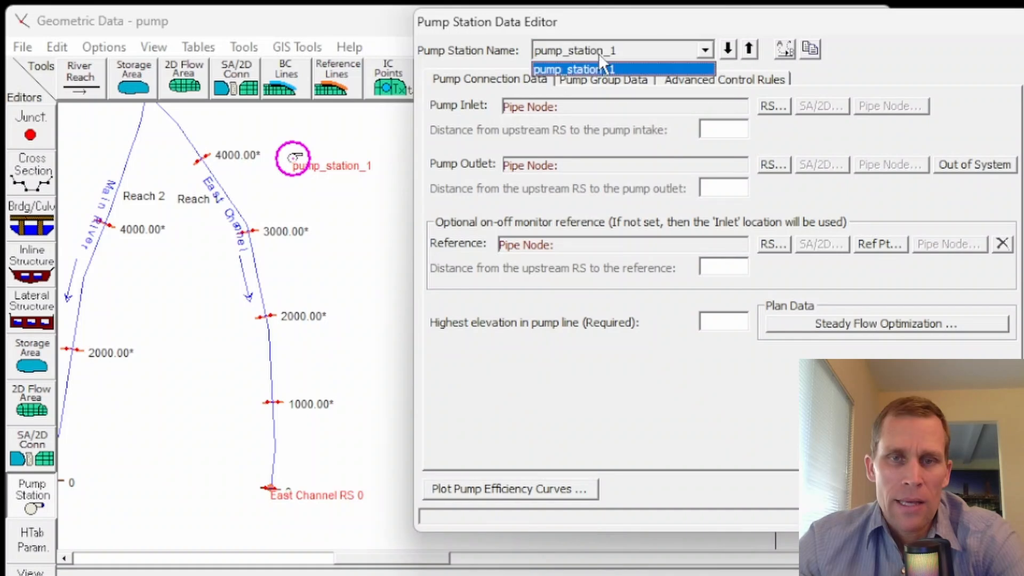
left_click(599, 69)
left_click(490, 76)
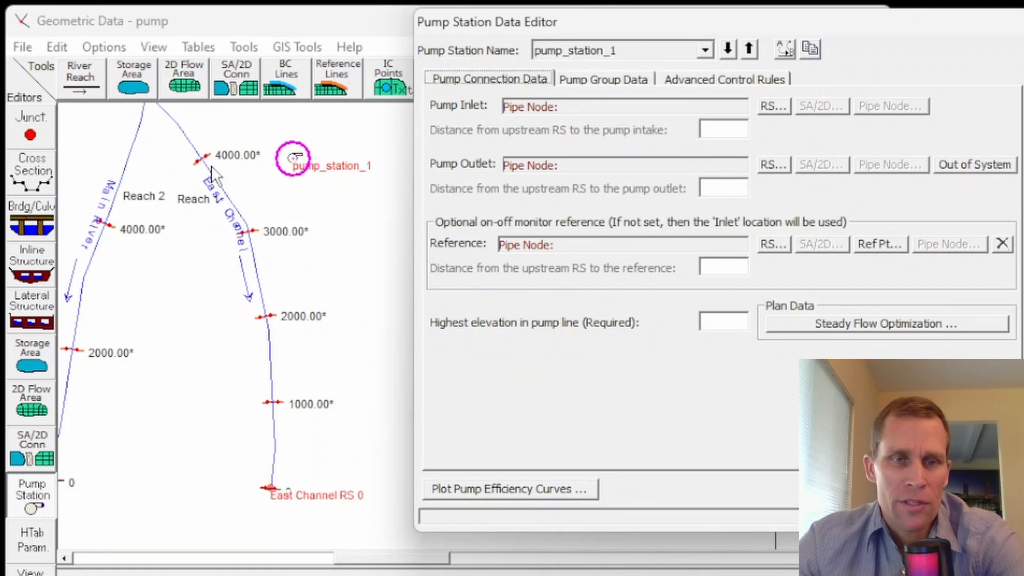
- Connect the pump inlet to East Channel Reach 1 RS 4000 and set the pump outlet to Out of the System
left_click(773, 106)
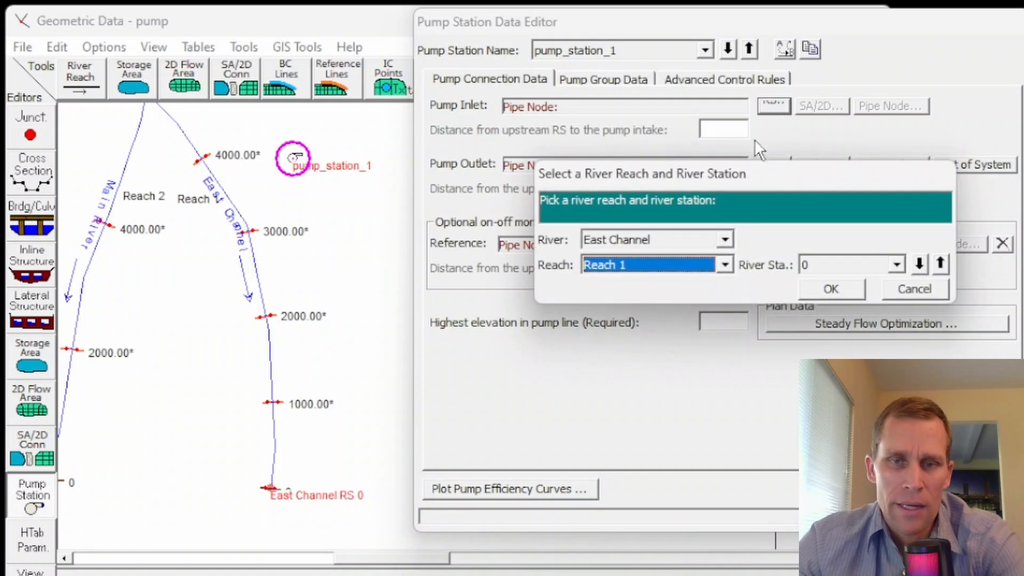
left_click(723, 241)
left_click(728, 239)
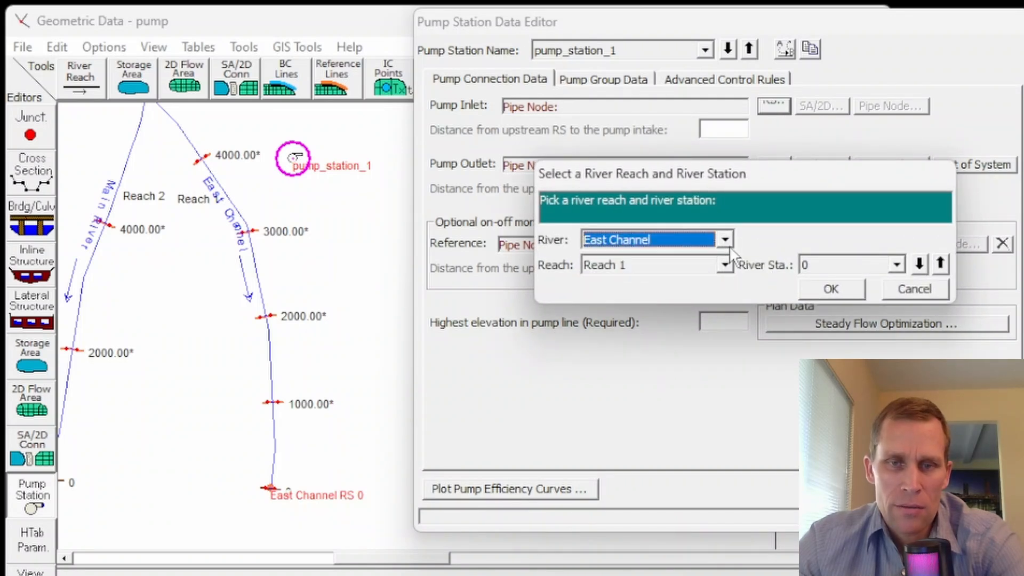
left_click(726, 265)
left_click(715, 277)
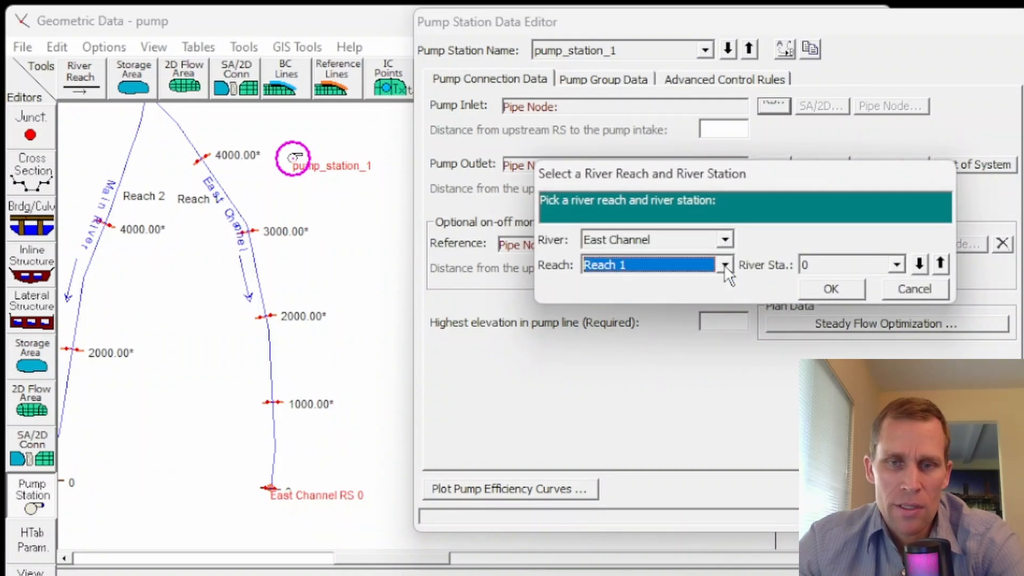
left_click(938, 261)
left_click(937, 260)
double_click(937, 260)
left_click(841, 287)
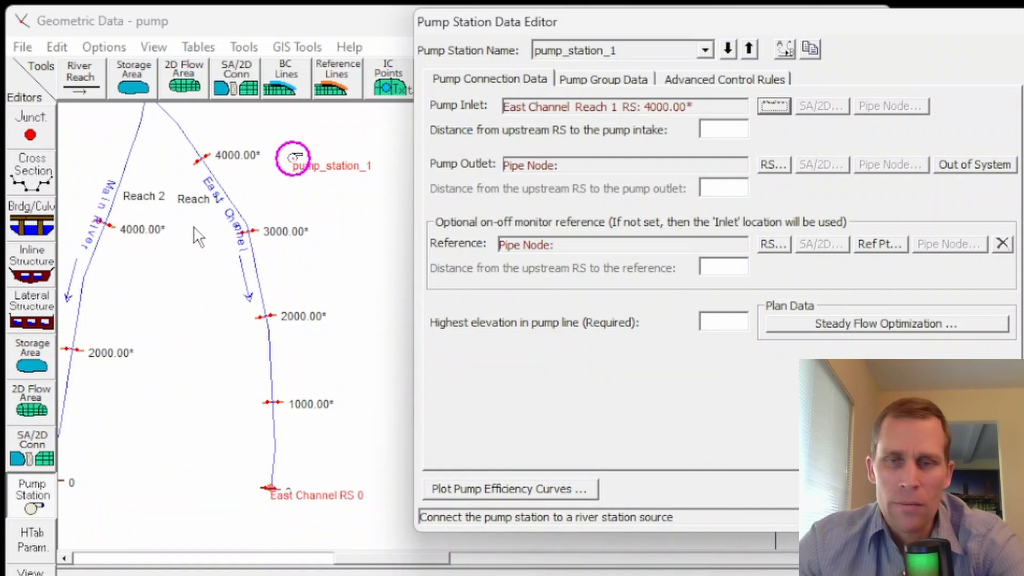
left_click(978, 164)
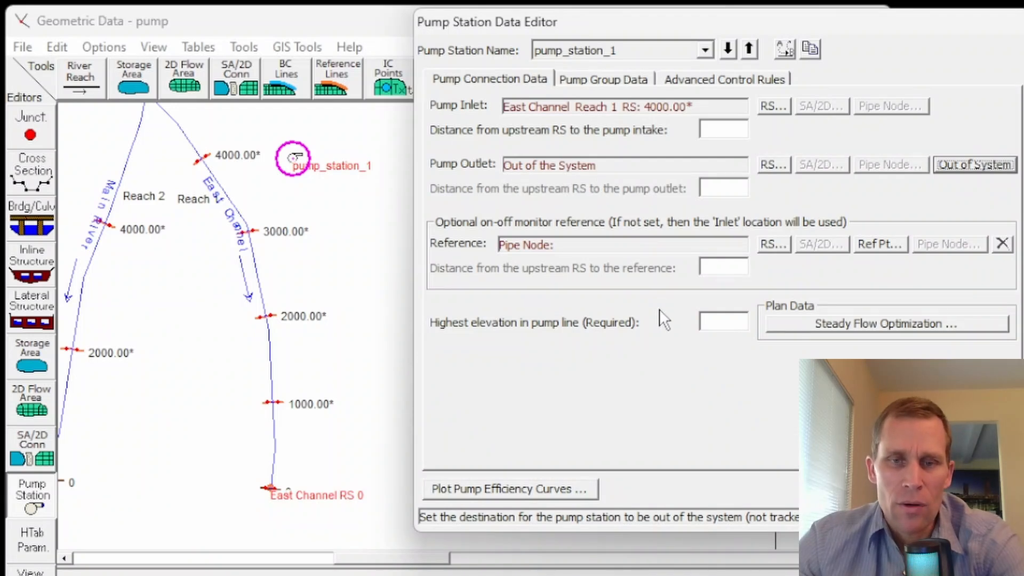
- Check the East Channel RS 4000 cross section data and set the highest elevation in the pump line to 55 ft
left_click(718, 323)
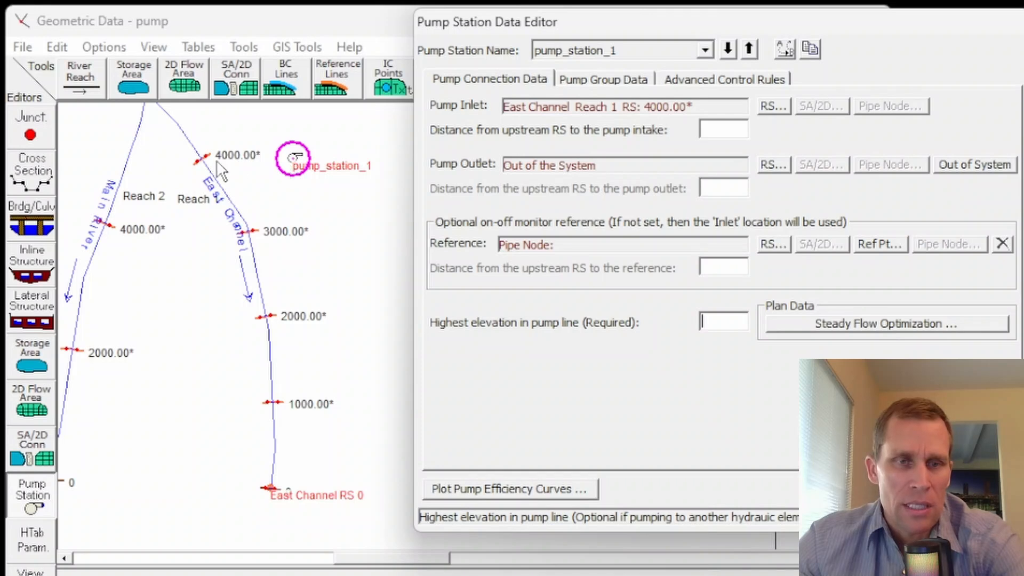
left_click(32, 171)
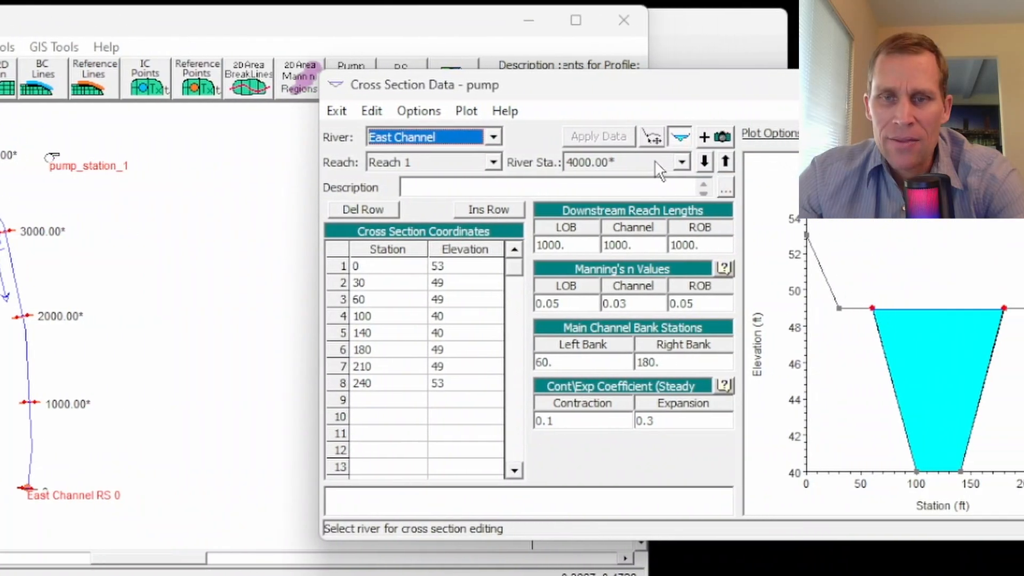
left_click(836, 161)
left_click(835, 161)
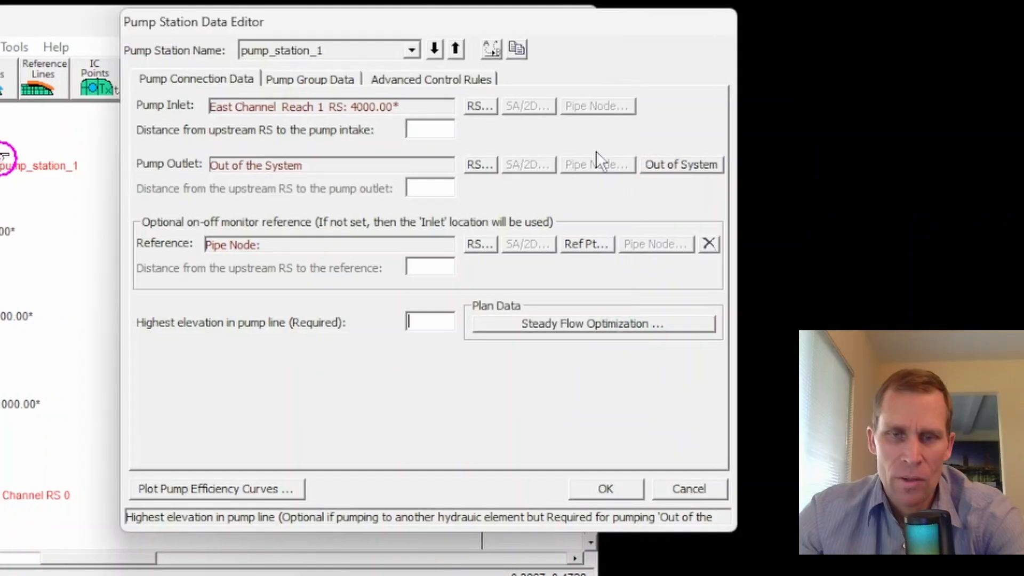
type("55")
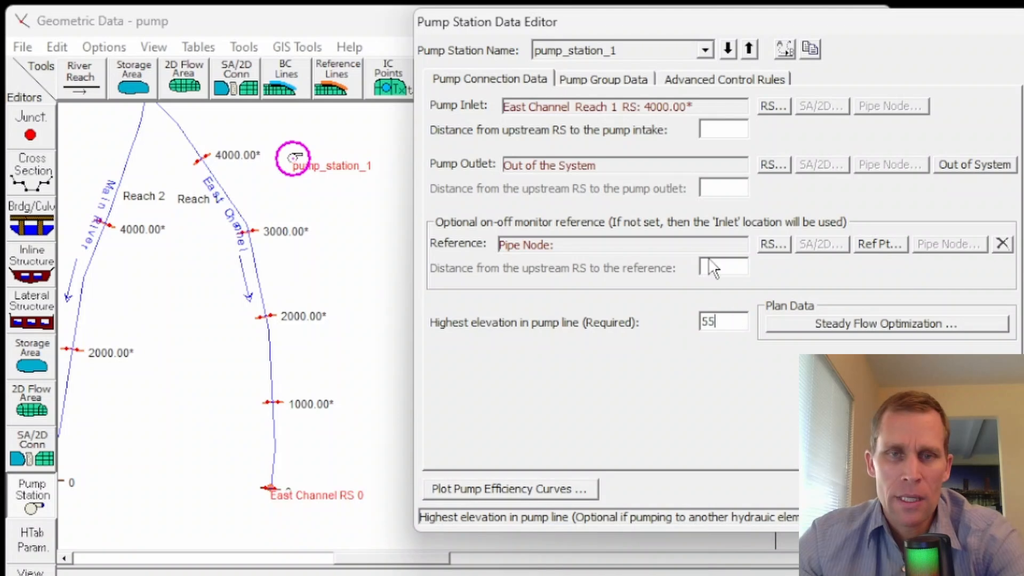
- Fill Group #1's pump efficiency curve with head/flow pairs 0/200, 5/197, 10/190, 15/180, 20/165 and 25/140, and review its plot
left_click(602, 81)
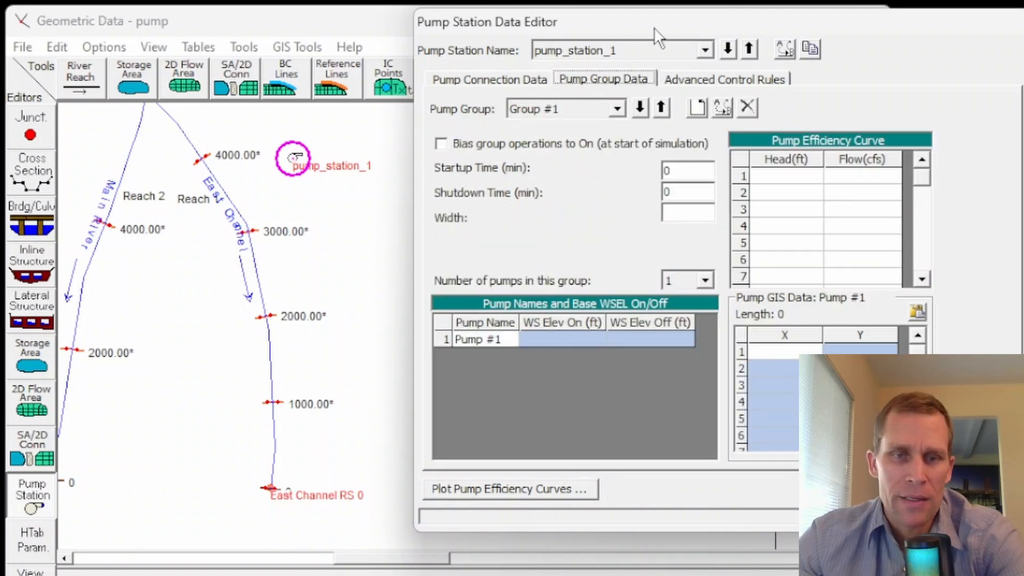
left_click_drag(654, 27, 607, 27)
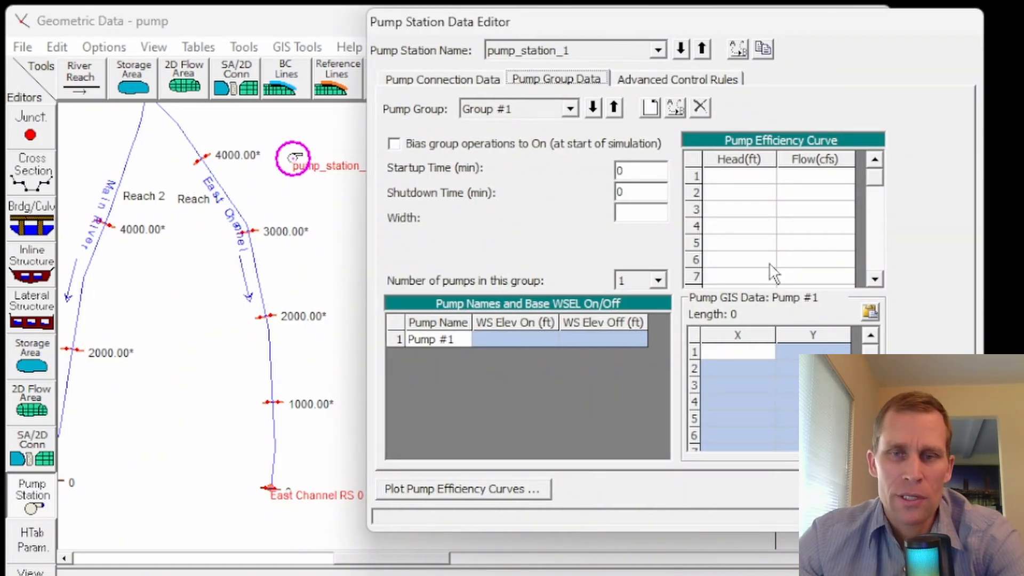
left_click(738, 176)
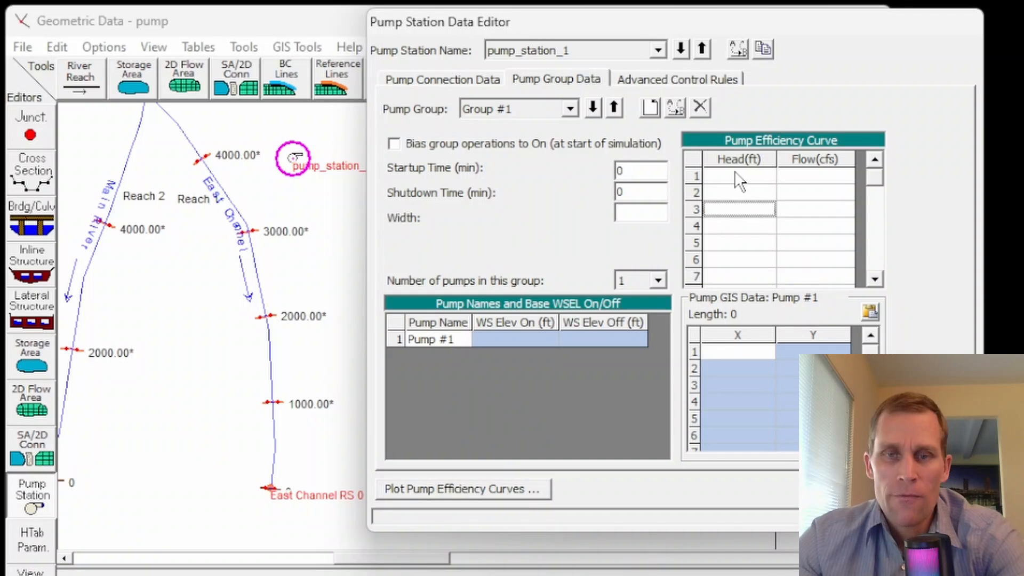
type("0")
key("Tab")
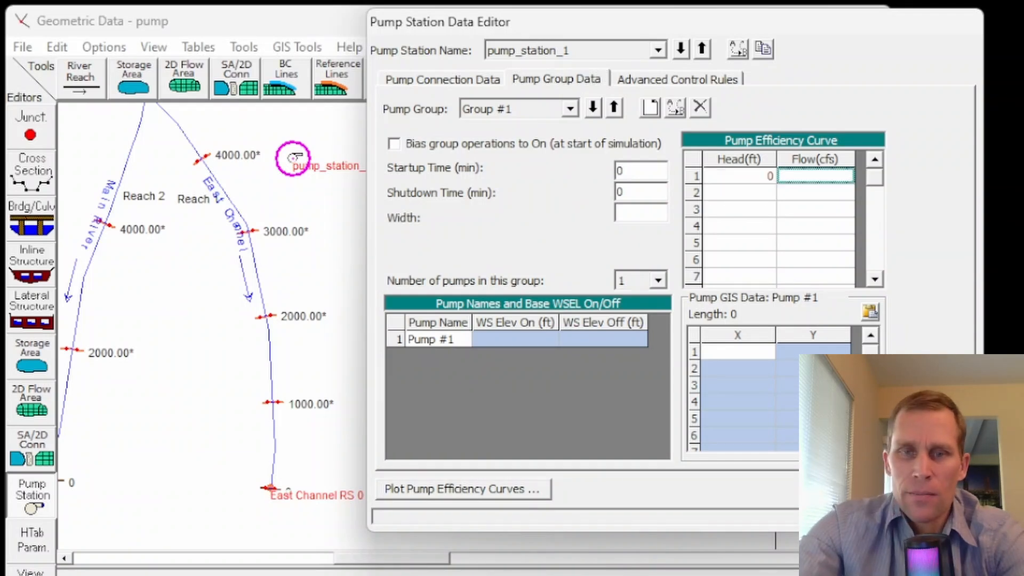
type("200")
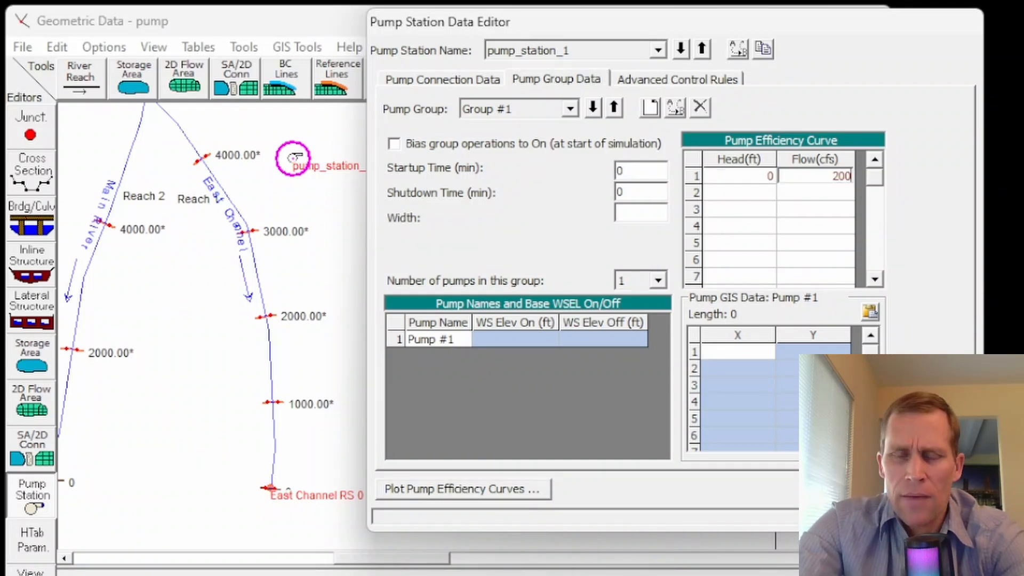
key("Tab")
type("5")
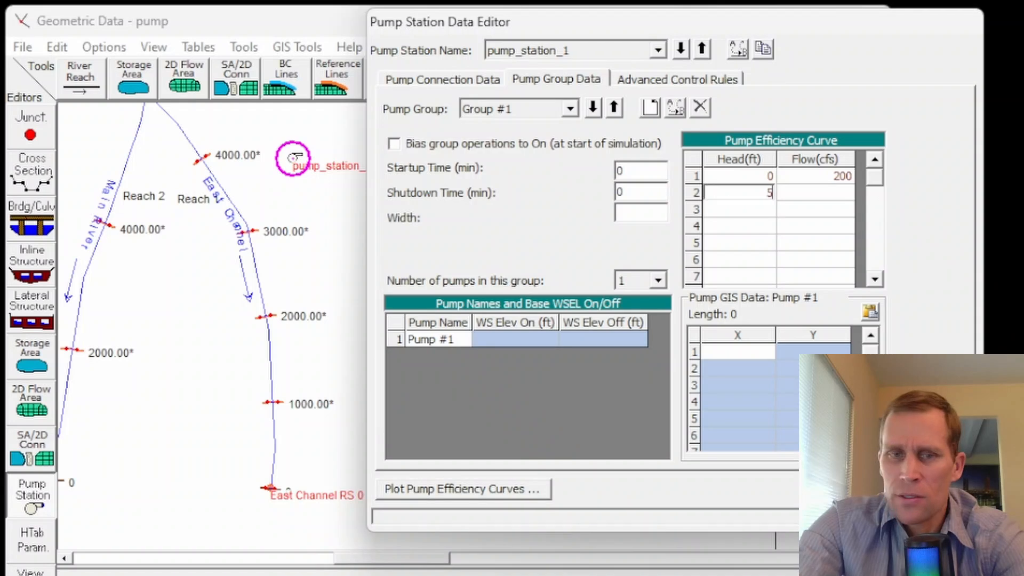
key("Tab")
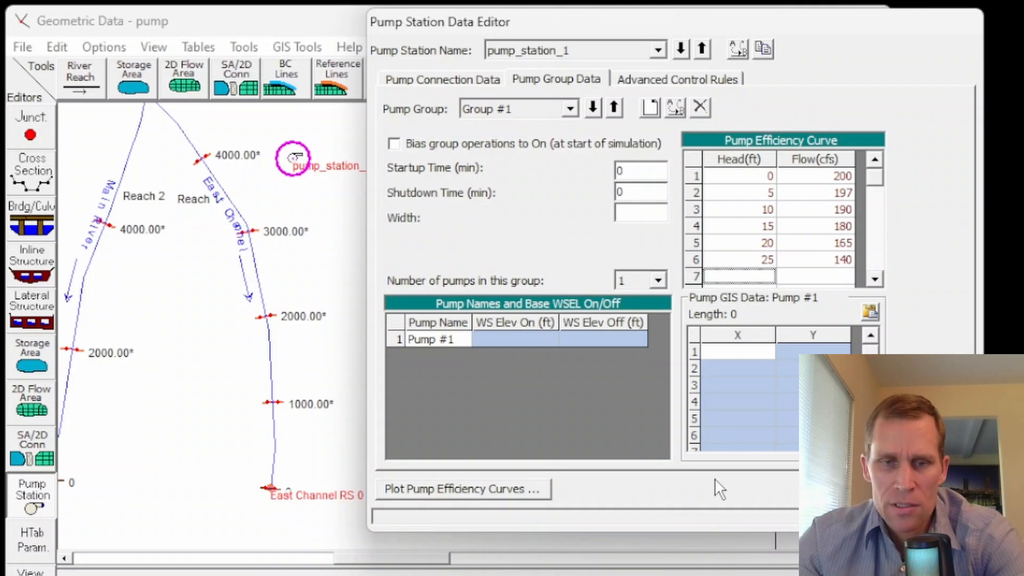
left_click(459, 490)
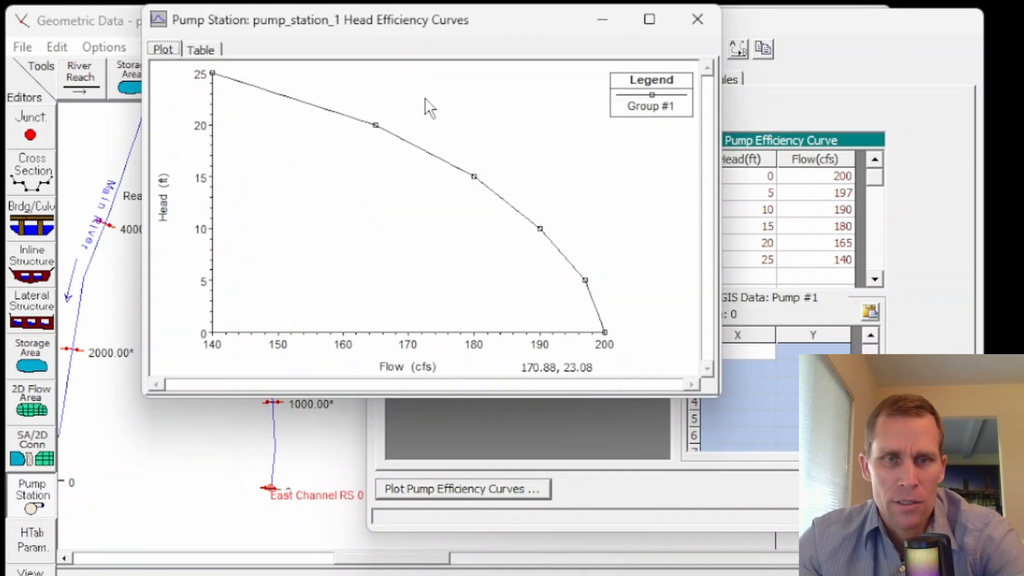
left_click(697, 20)
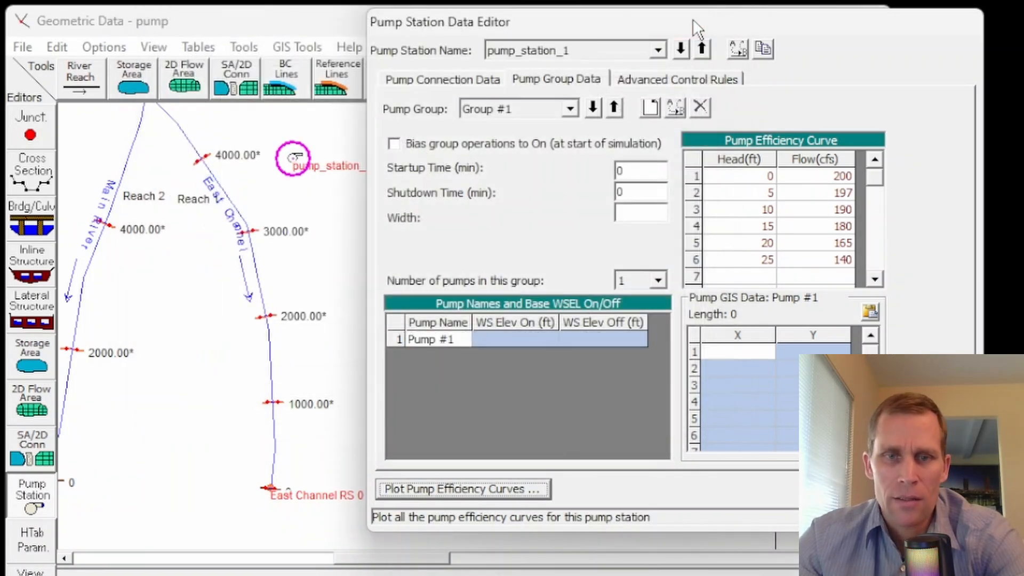
- Set the number of pumps in Group #1 to 3 and name them p1, p2 and p3
left_click(658, 281)
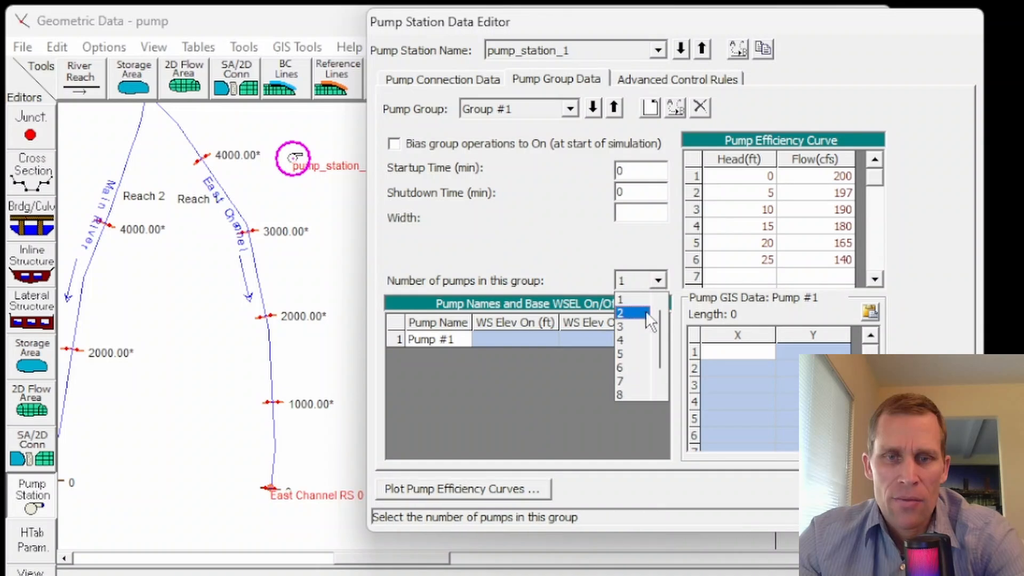
left_click(642, 313)
key("Tab")
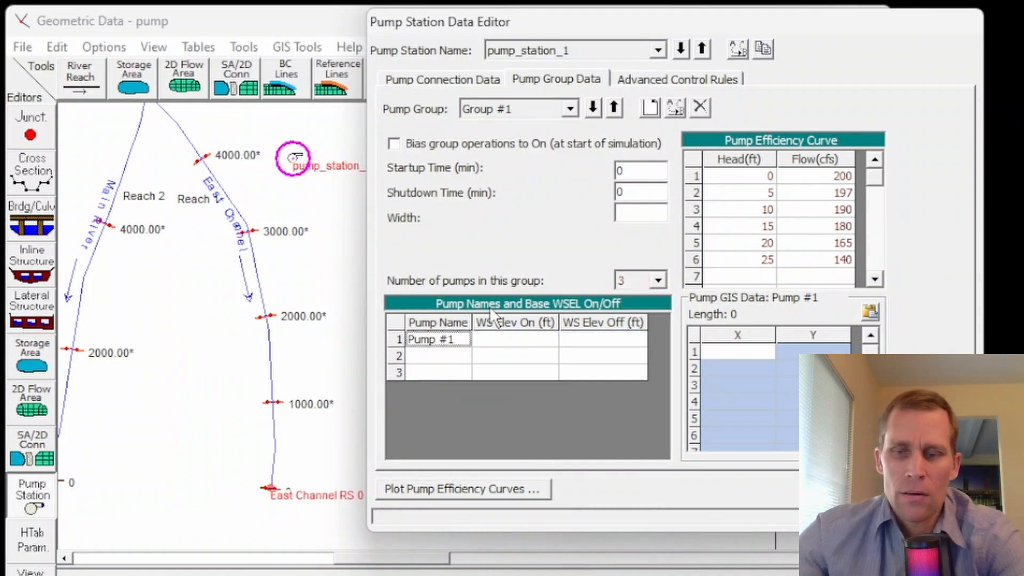
type("p1")
key("Return")
type("p2")
key("Return")
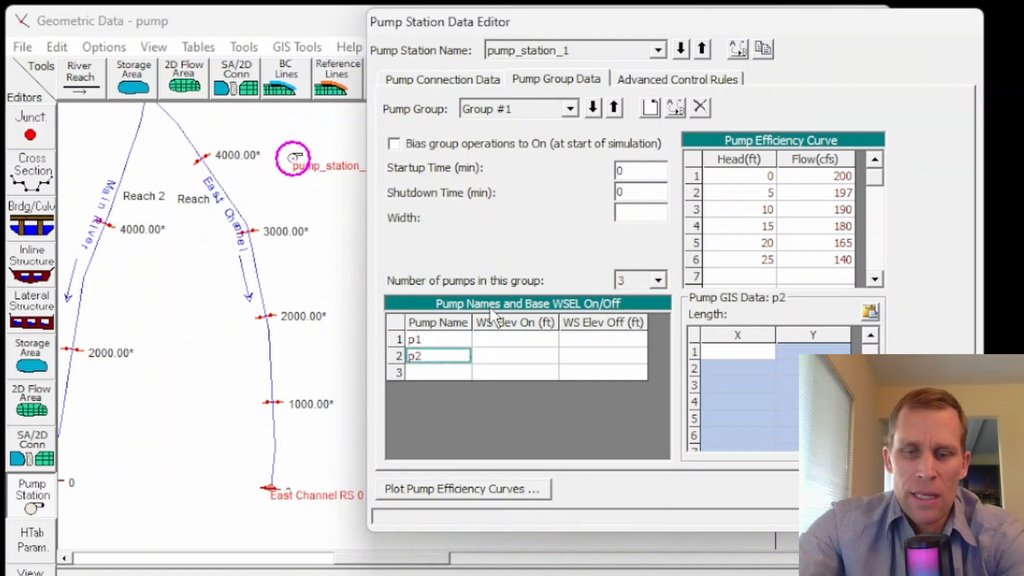
type("p3")
key("Return")
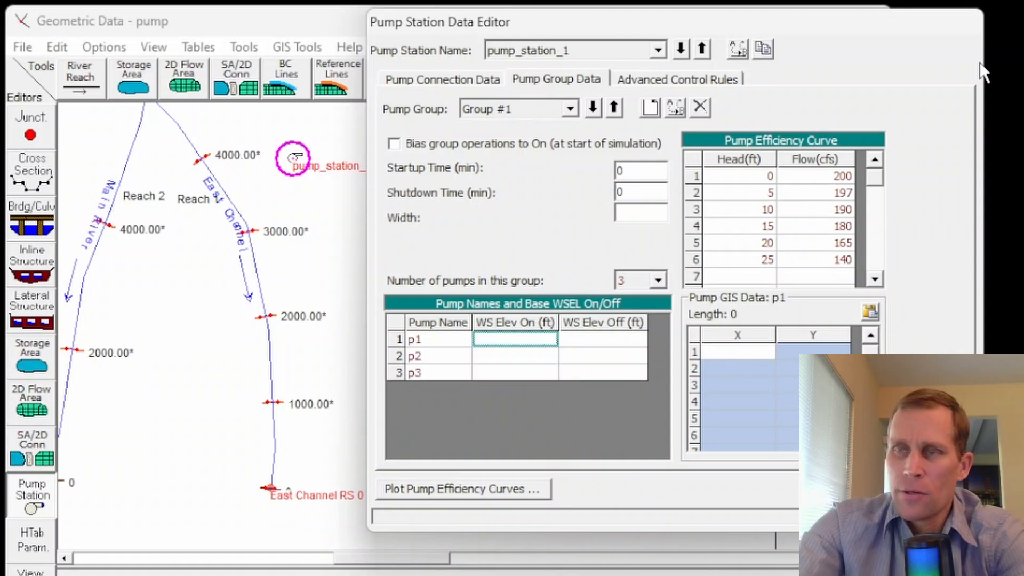
- Set the on/off water surface elevations to 45/42 ft for pump p1 and 46/43 ft for pump p2
type("45")
key("Tab")
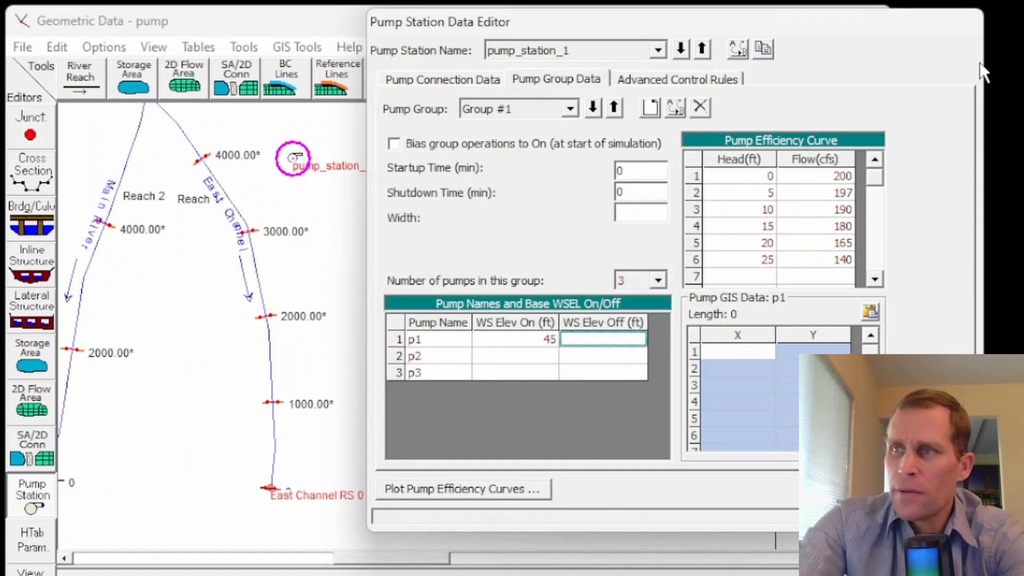
type("42")
key("Return")
key("Tab")
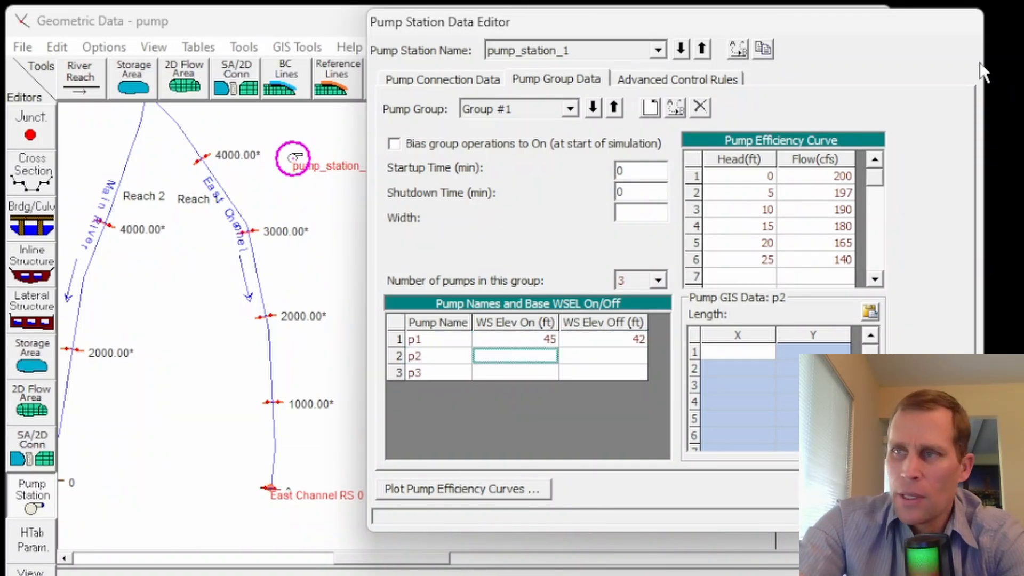
type("46")
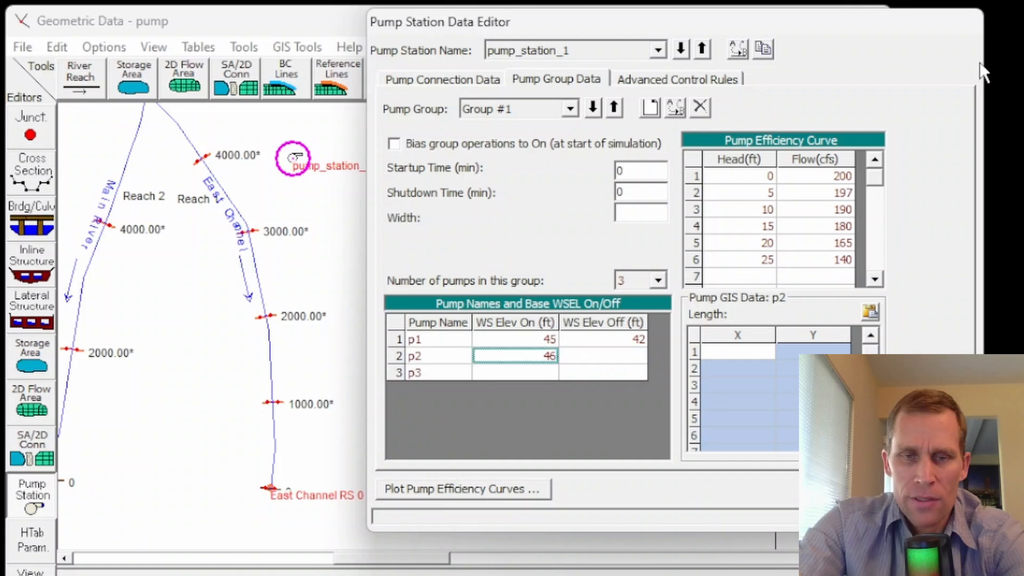
key("Tab")
type("43")
key("Return")
key("Tab")
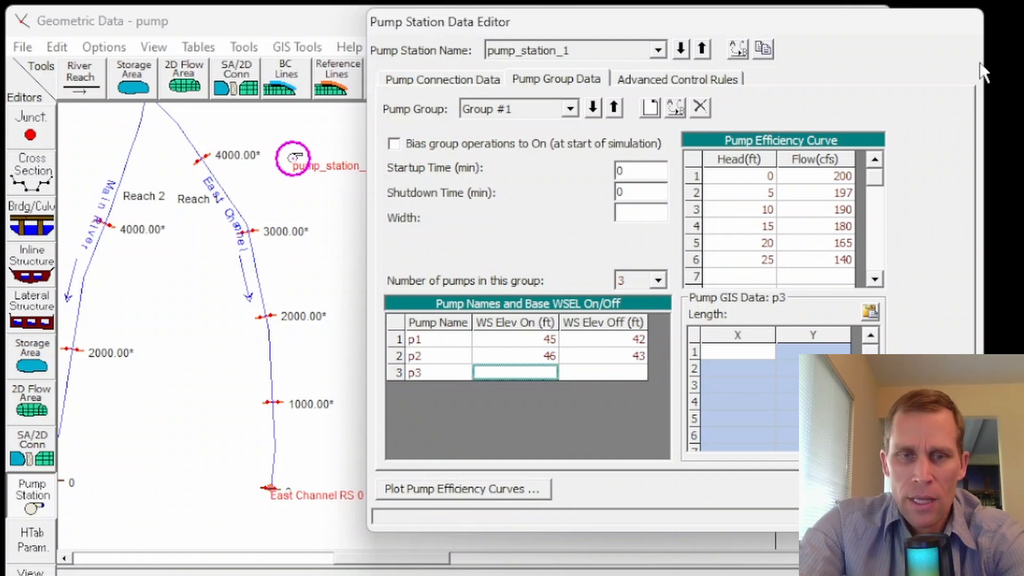
- Set pump p3's on elevation to 47 ft and its off elevation to 44 ft
type("47")
key("shift+Tab")
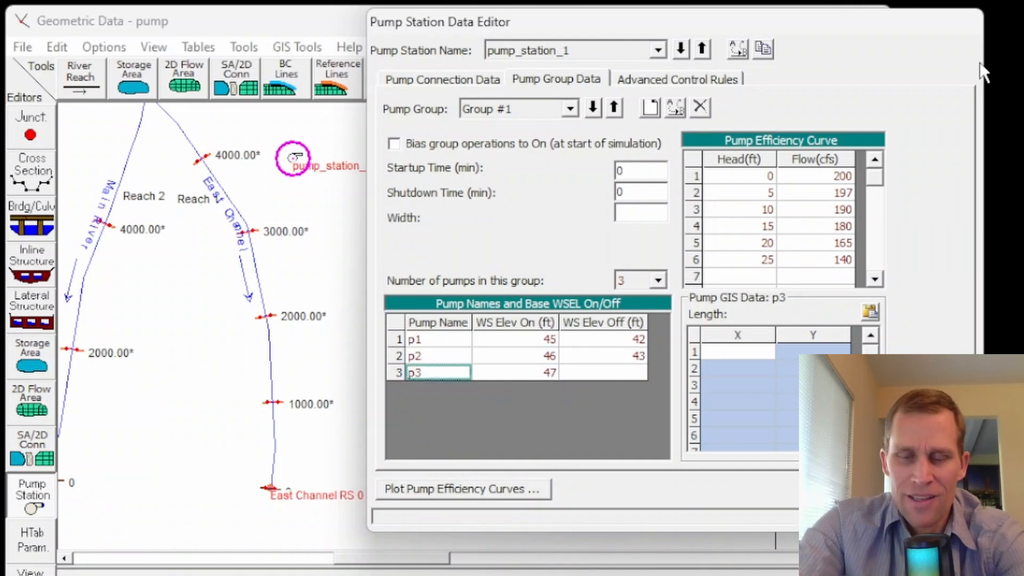
key("Up")
key("Down")
key("Tab")
key("Tab")
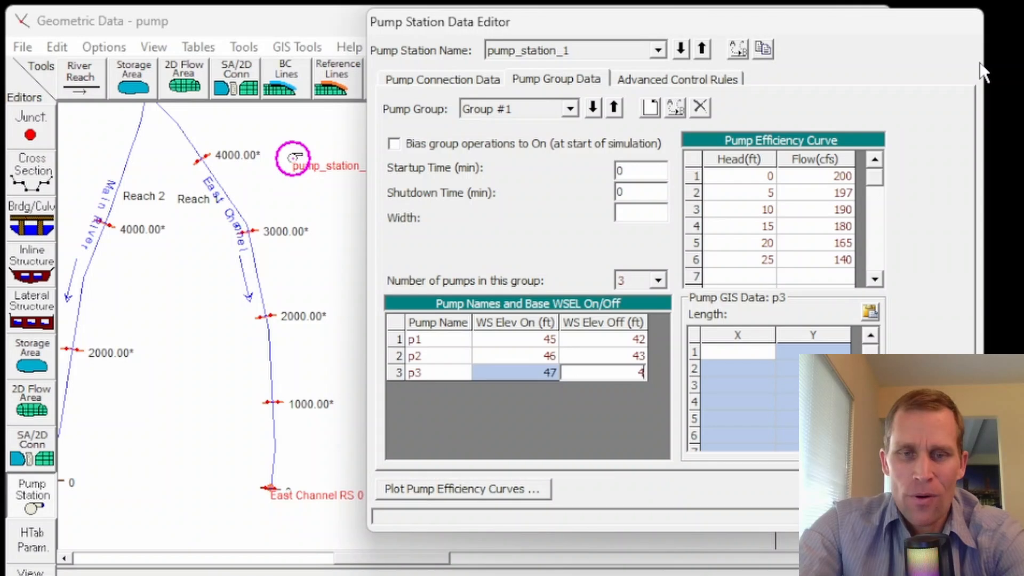
type("44")
- Accept the pump station data without any advanced control rules and save the pump geometry
left_click(655, 81)
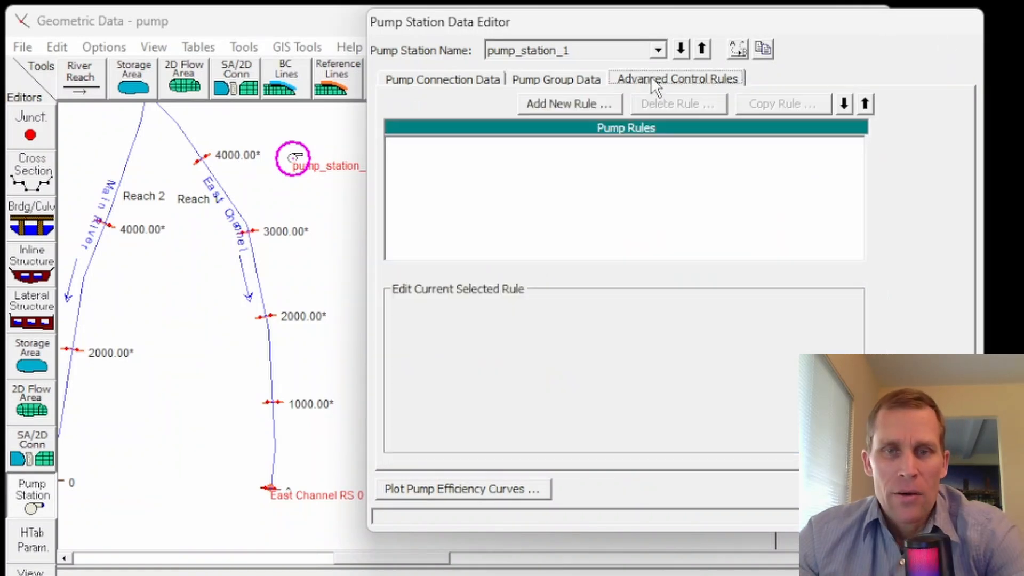
left_click(564, 86)
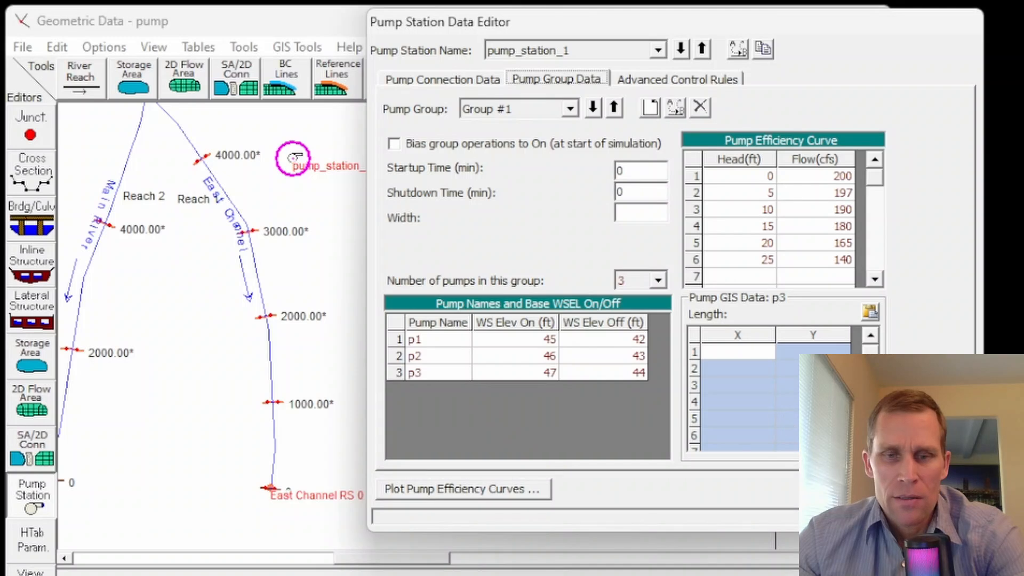
left_click(842, 514)
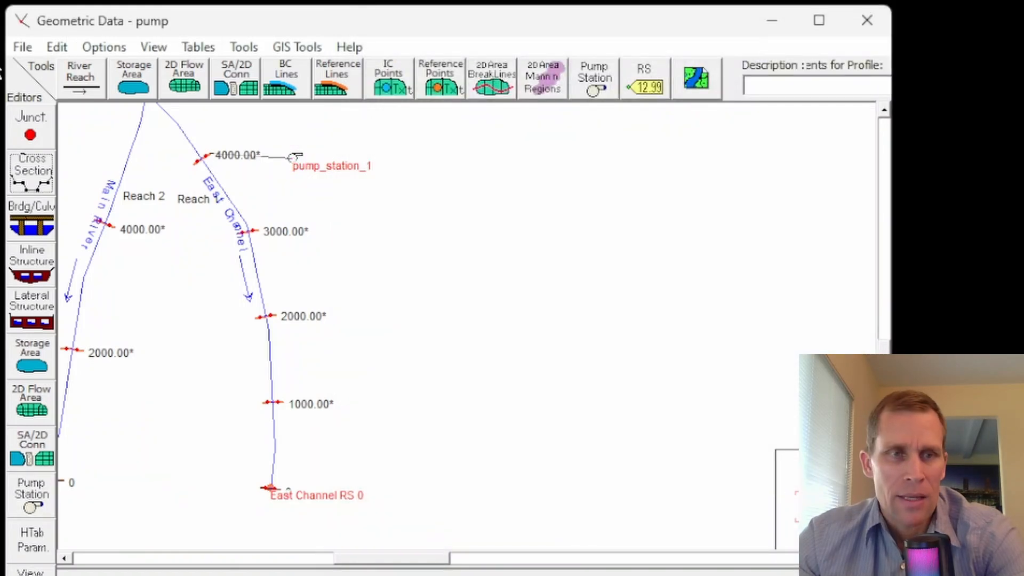
left_click(24, 43)
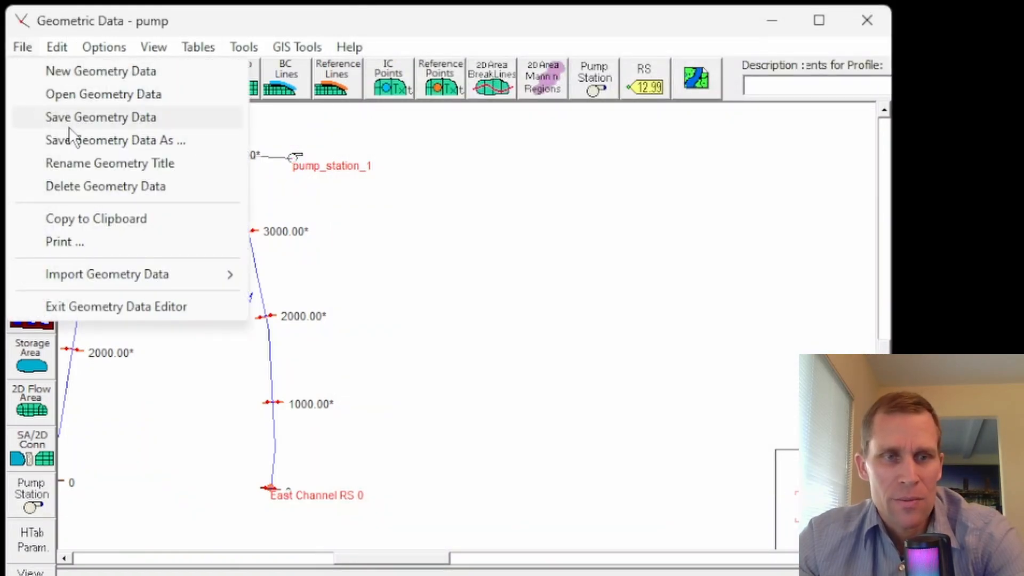
left_click(93, 119)
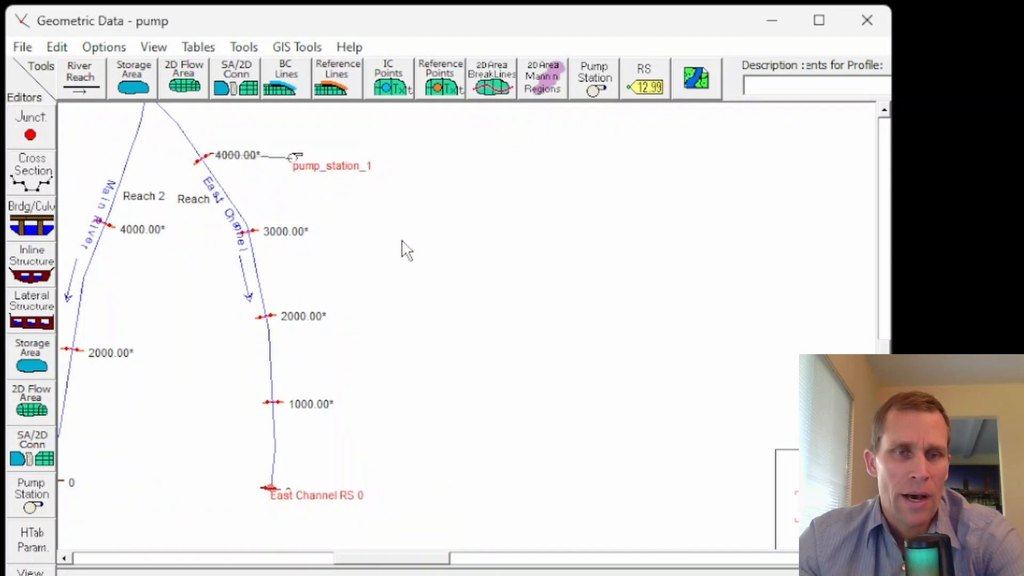
- Save a new unsteady flow plan titled base - pump for the pump geometry, with short ID base - pump
scroll(418, 247, "down", 2)
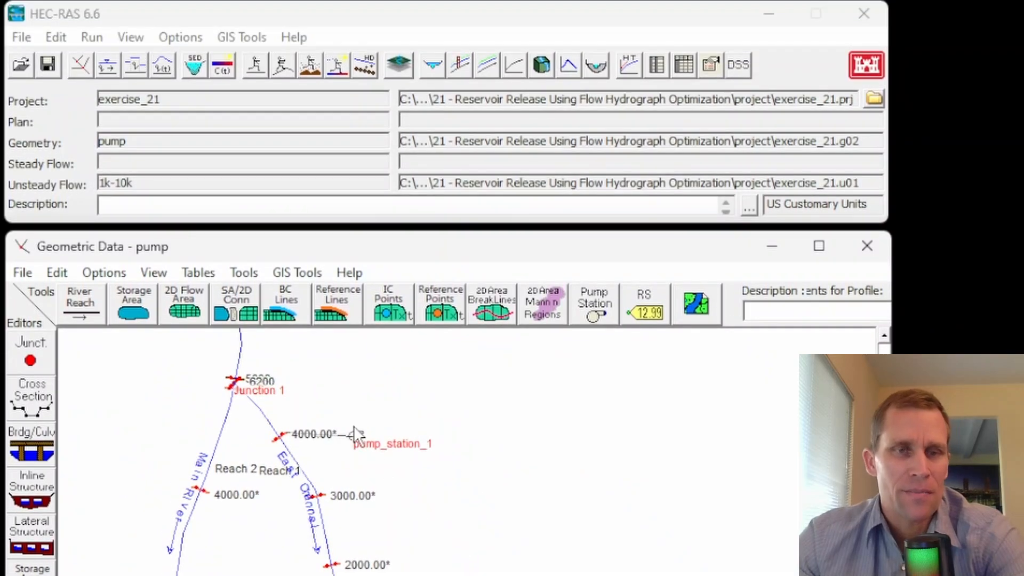
left_click(131, 36)
mouse_move(85, 35)
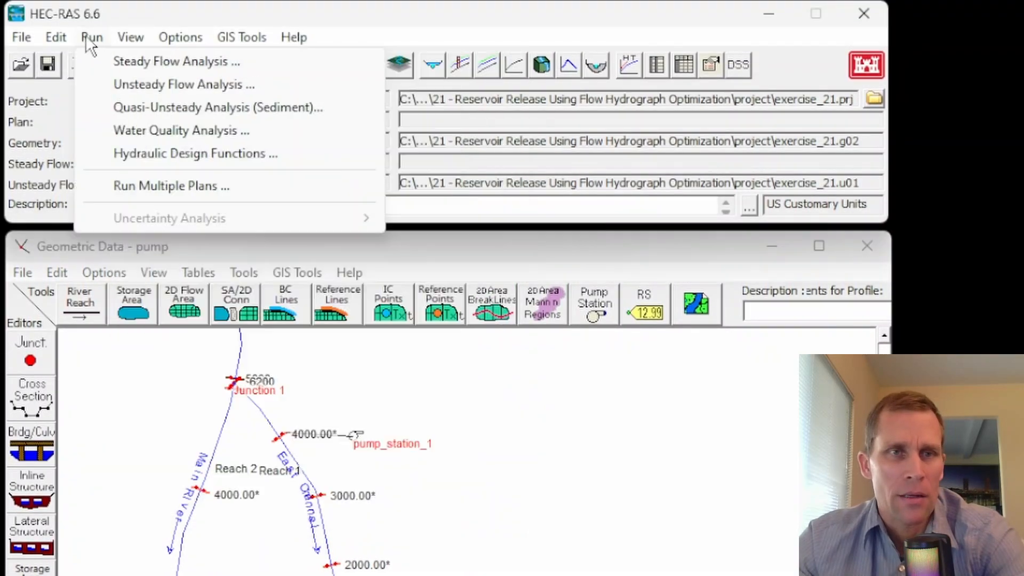
left_click(134, 84)
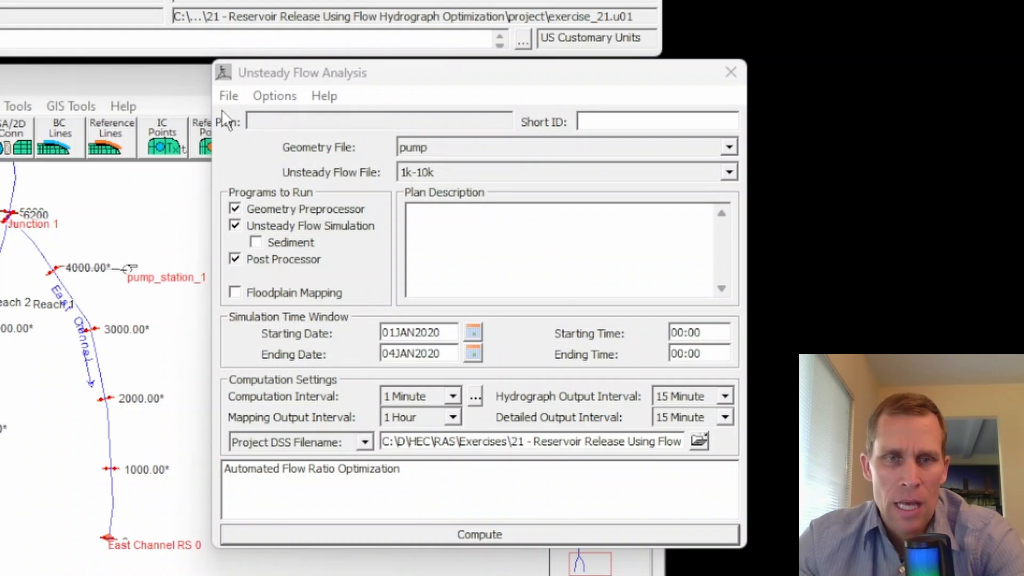
left_click(227, 97)
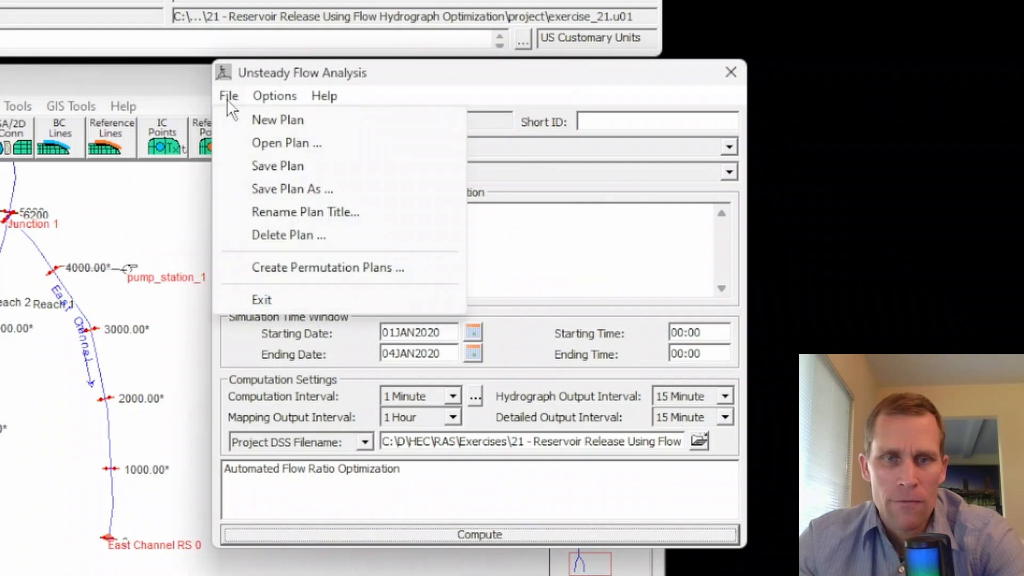
left_click(268, 190)
type("base - pump")
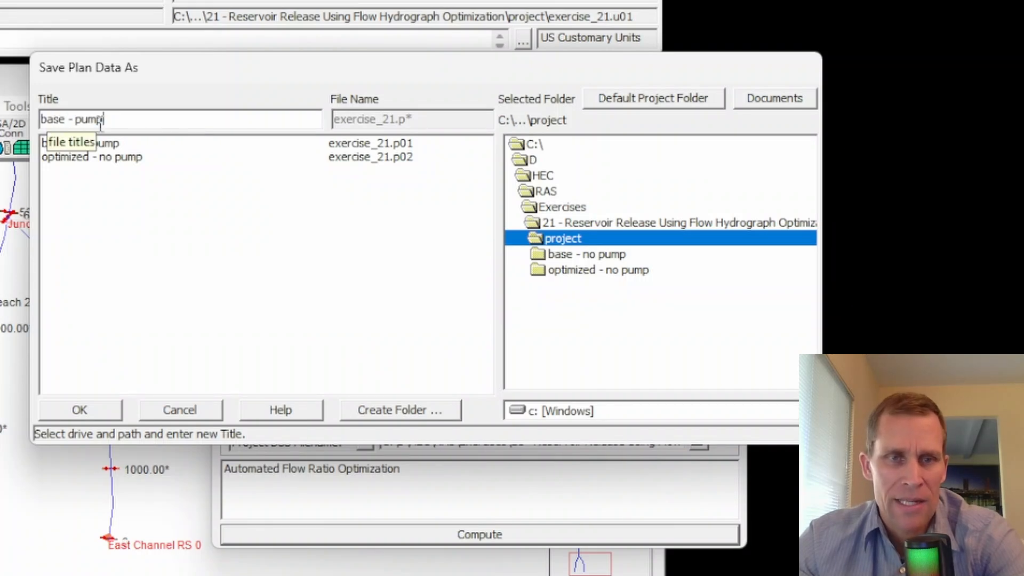
left_click(107, 404)
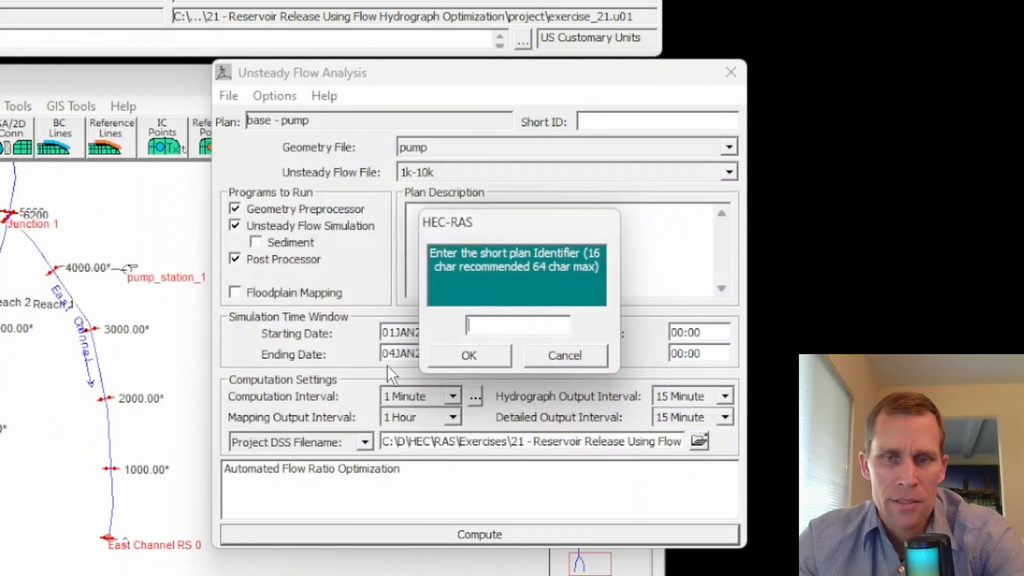
type("base - pump")
left_click(461, 353)
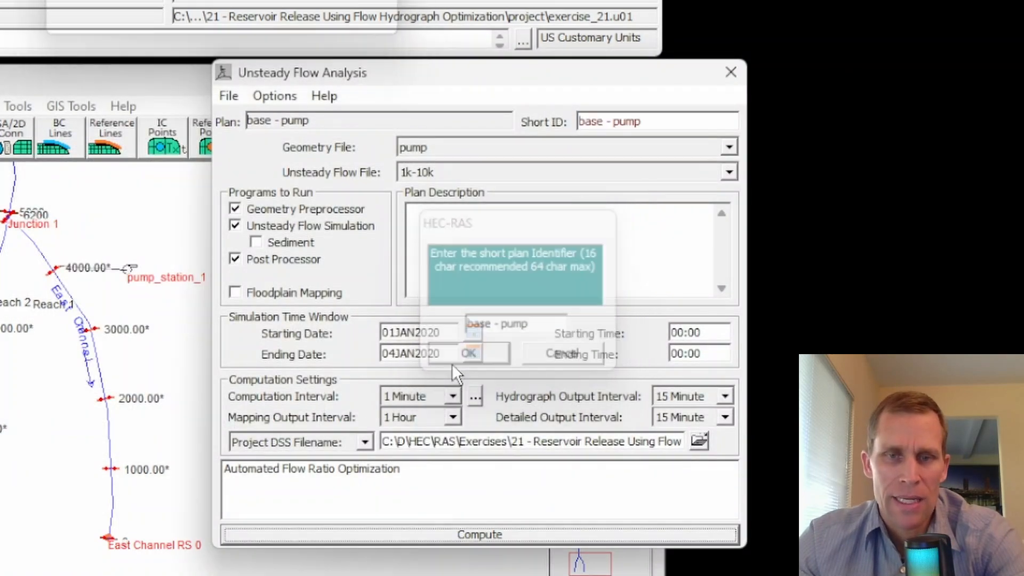
- Turn off the plan's automated flow optimization by setting its mode to None (off)
left_click(273, 96)
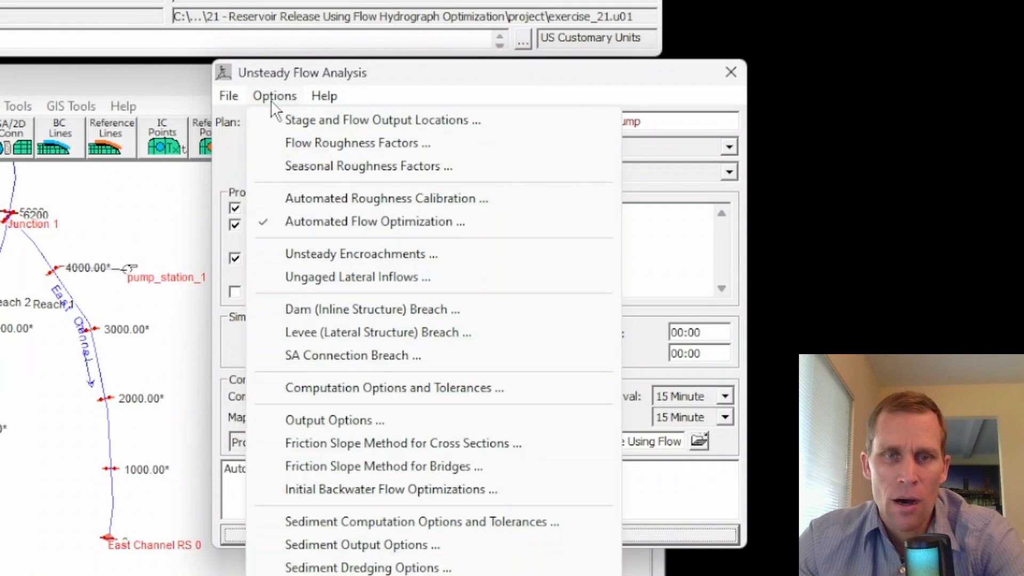
left_click(316, 223)
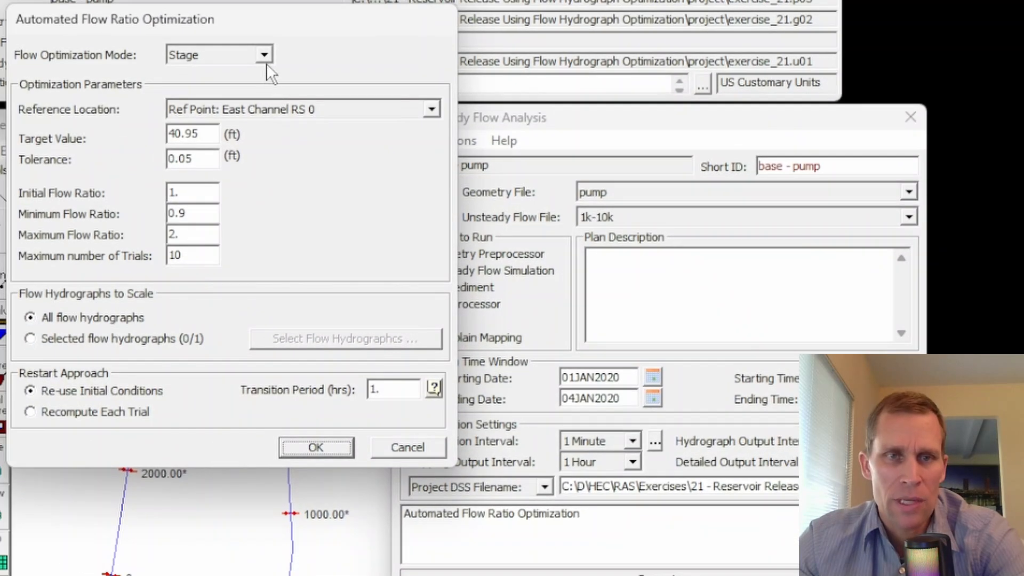
left_click(265, 50)
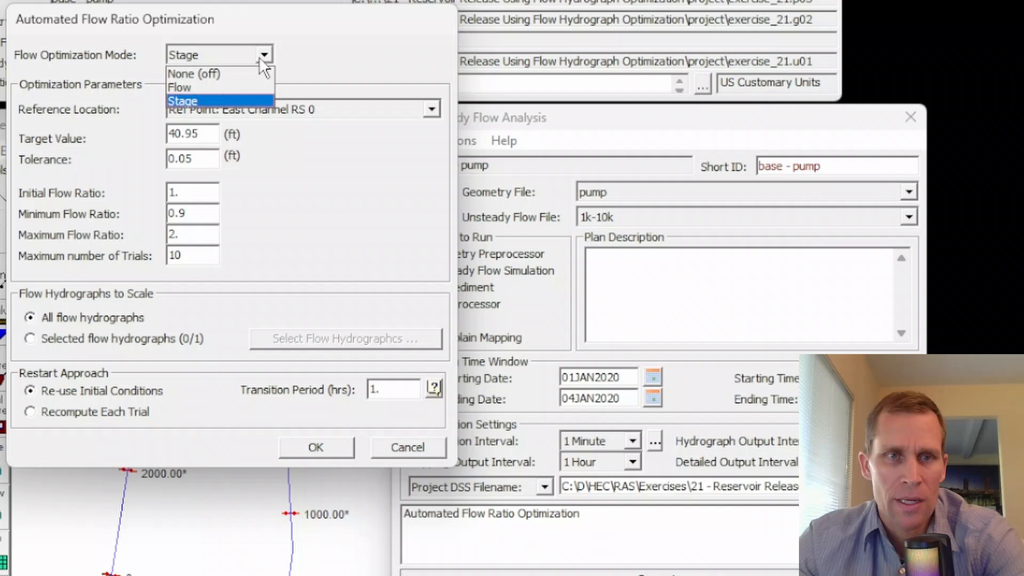
left_click(231, 73)
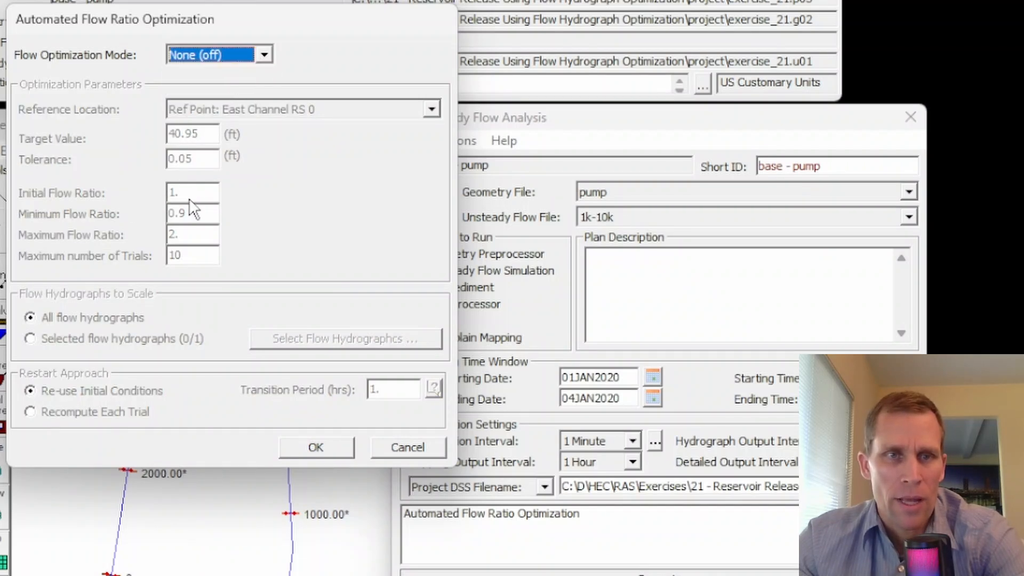
left_click(324, 449)
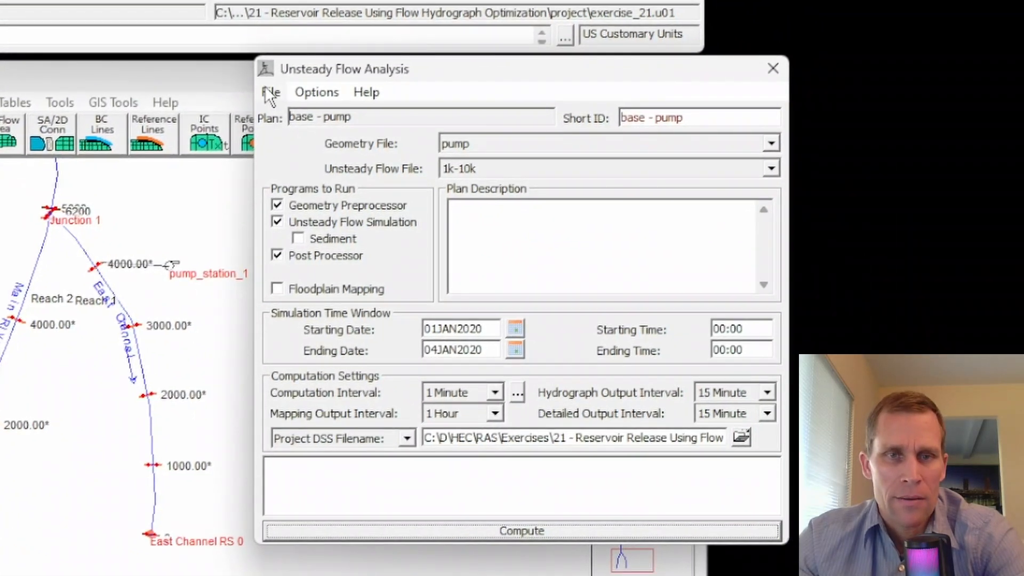
- Save the base - pump plan, run its unsteady flow computation, and leave the analysis window
left_click(264, 88)
left_click(296, 161)
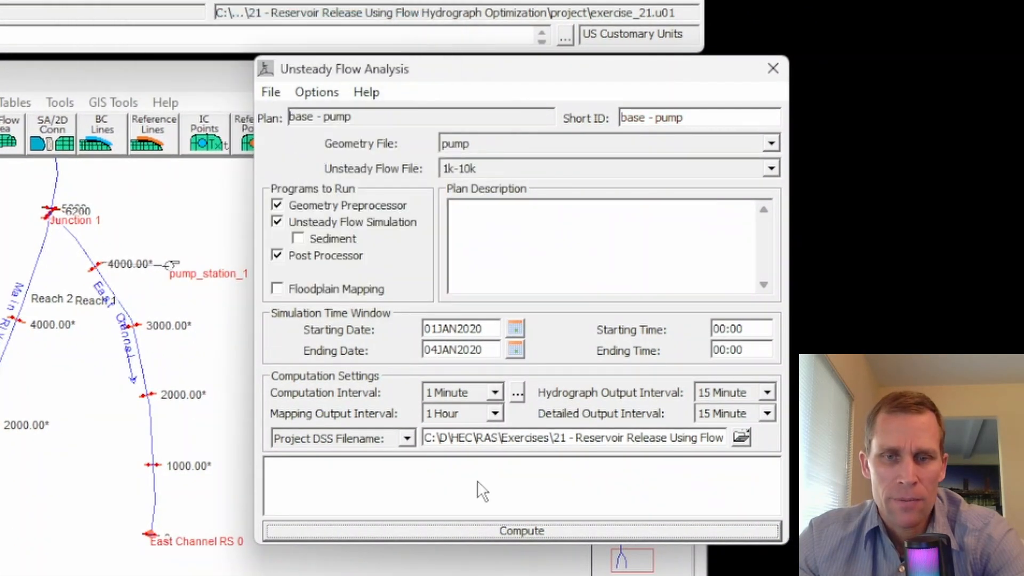
left_click(509, 532)
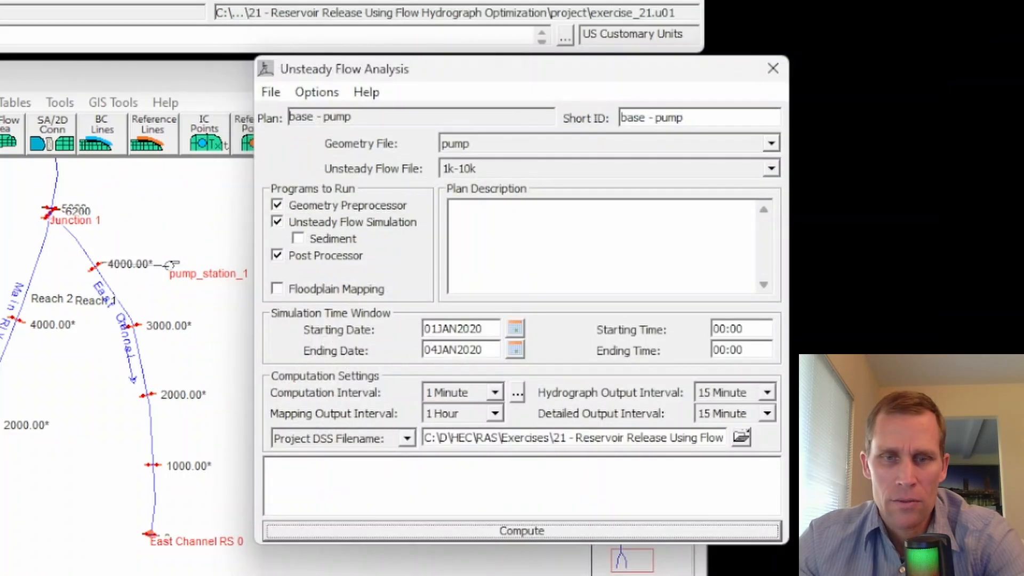
left_click(775, 90)
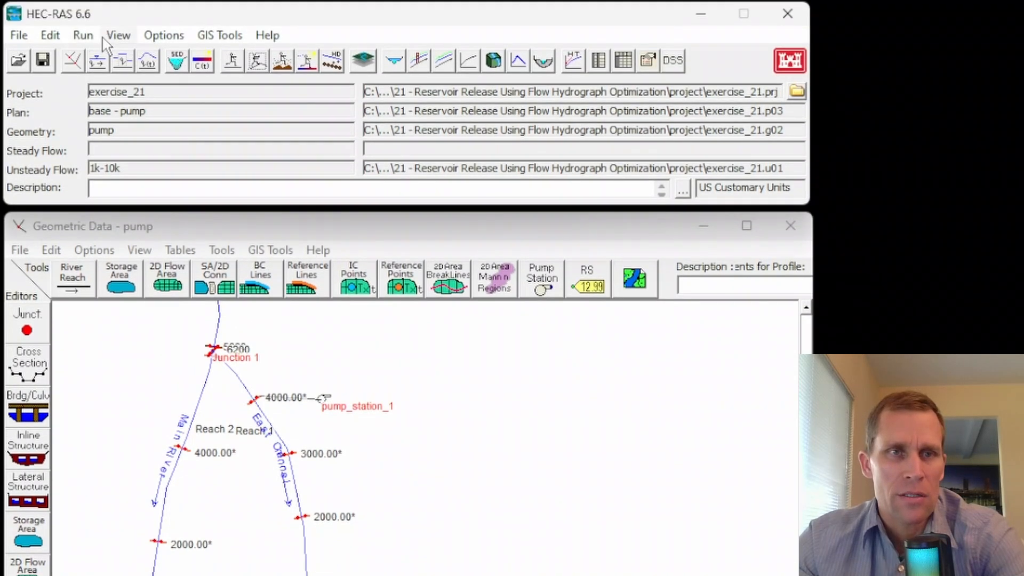
- Display the computed cross section plot for East Channel, Reach 1, river station 0
left_click(117, 36)
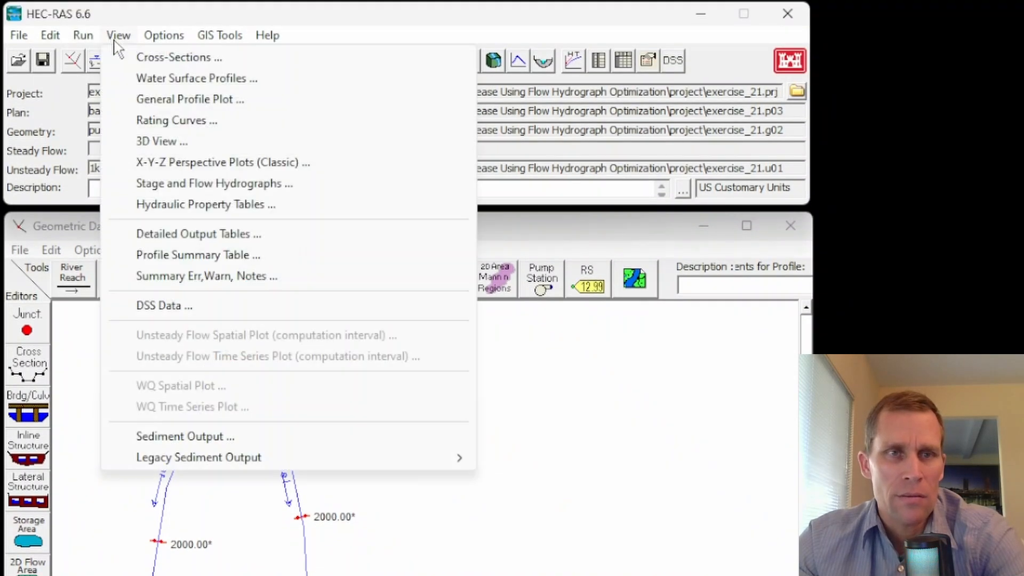
left_click(155, 57)
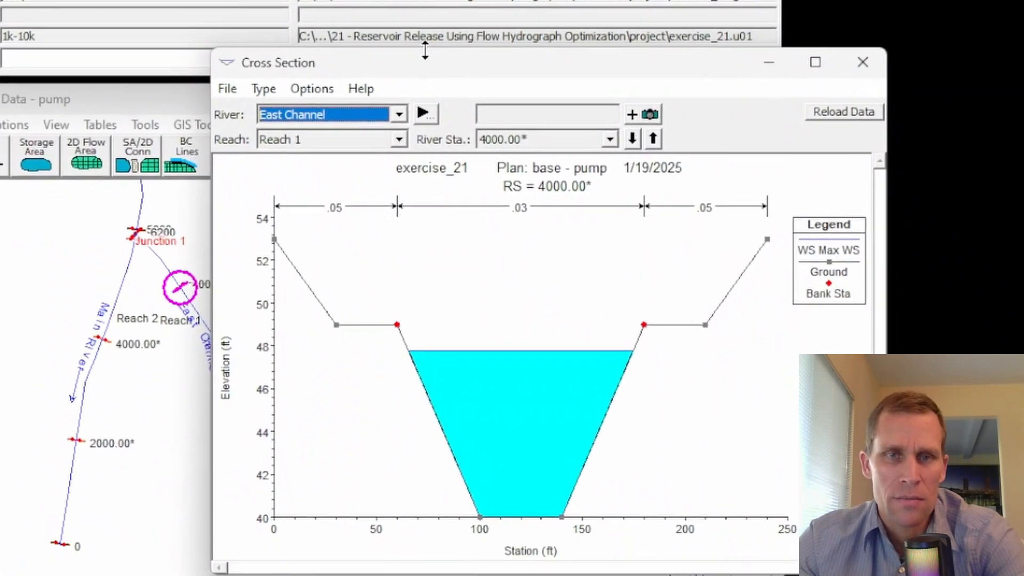
left_click_drag(481, 53, 589, 49)
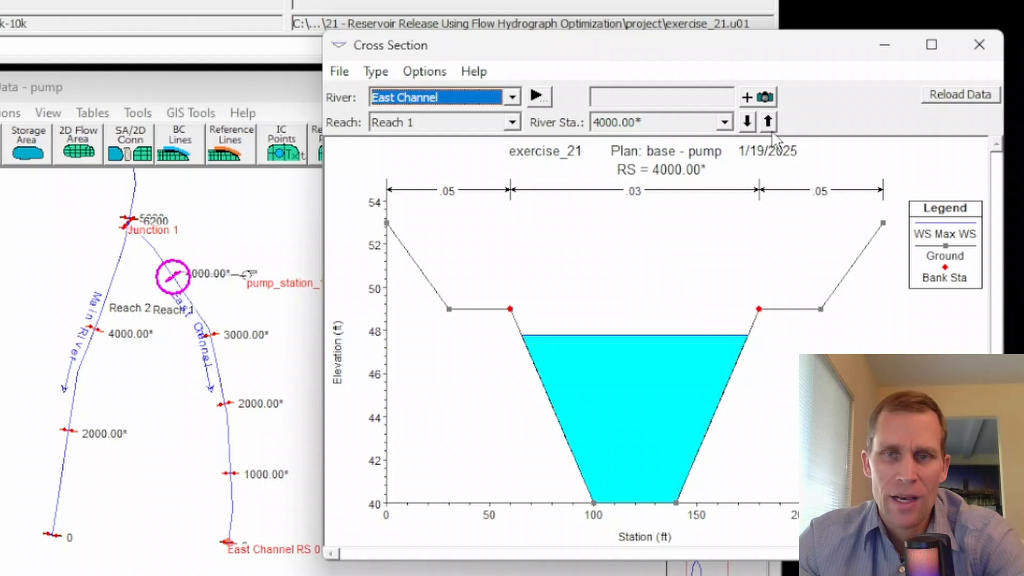
left_click(724, 122)
left_click(638, 207)
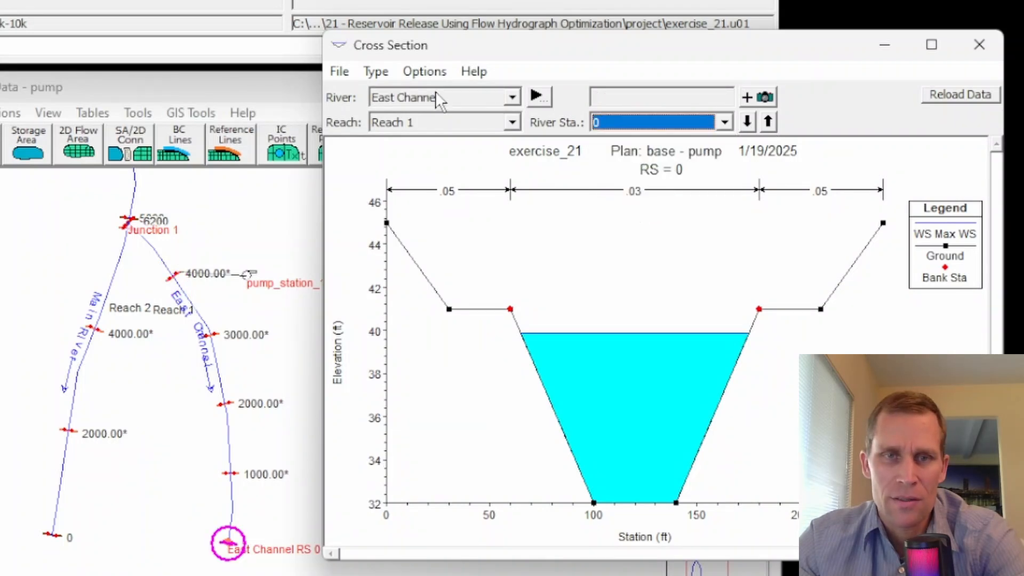
- Animate the water surface through the simulation at East Channel river station 0, and close the cross section plot
left_click(425, 72)
left_click(459, 208)
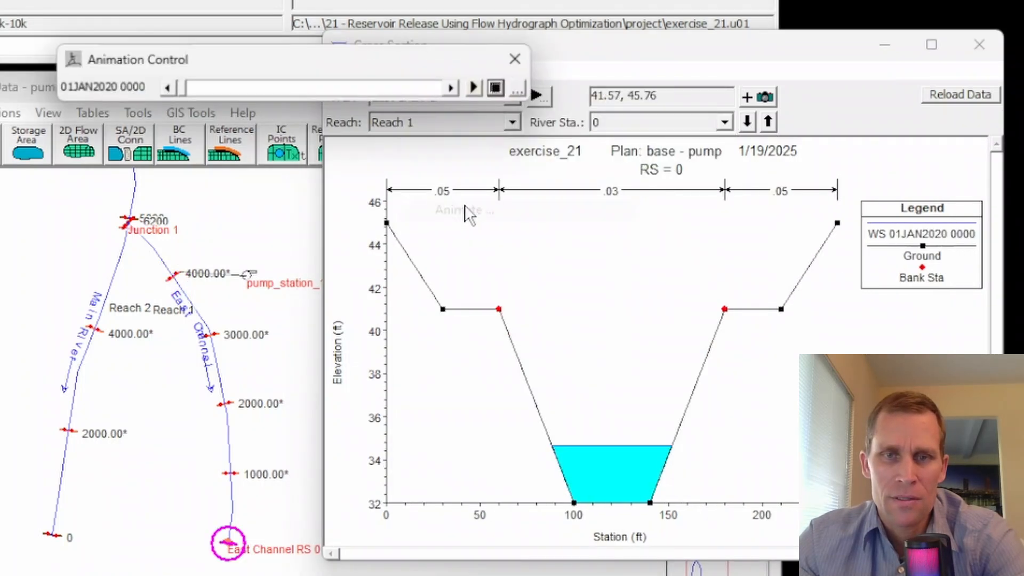
left_click(477, 87)
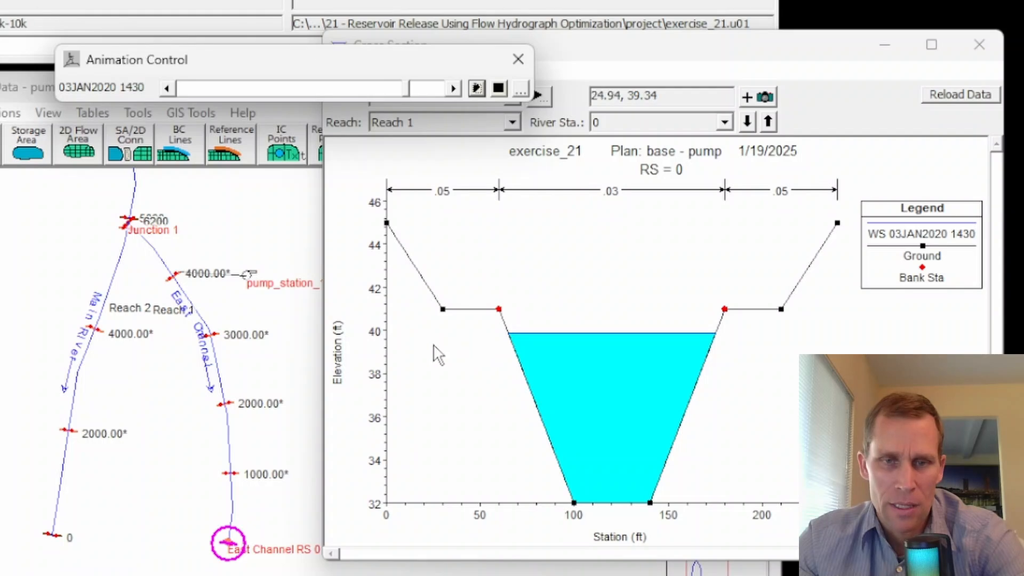
left_click(979, 44)
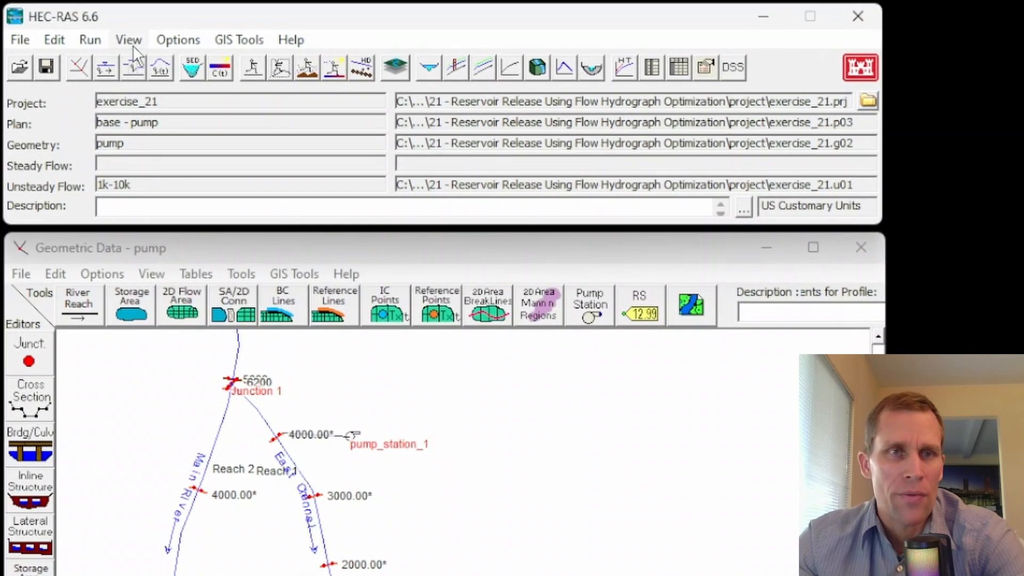
- Open the profile summary table and restrict it to East Channel Reach 1
left_click(109, 4)
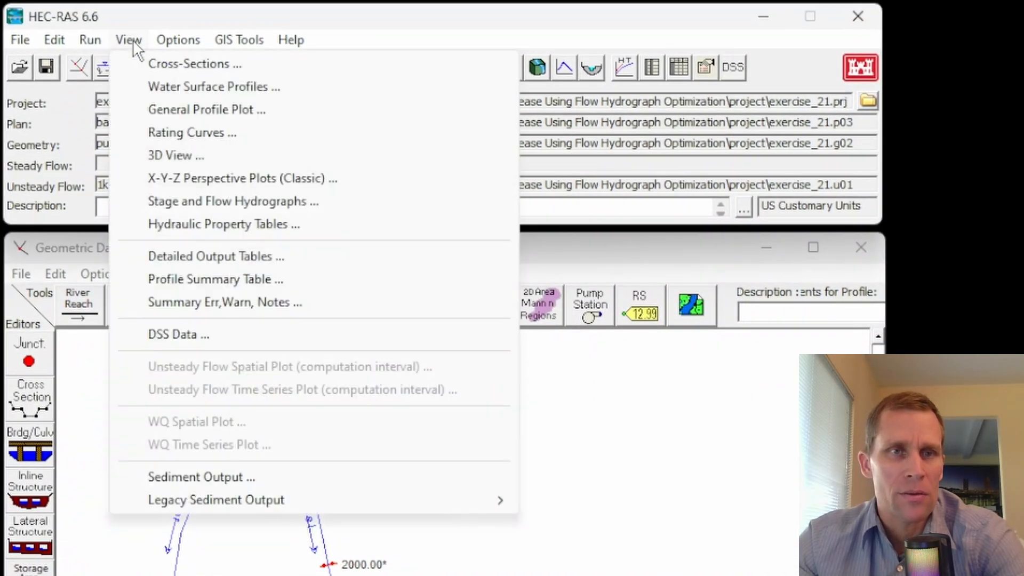
left_click(200, 277)
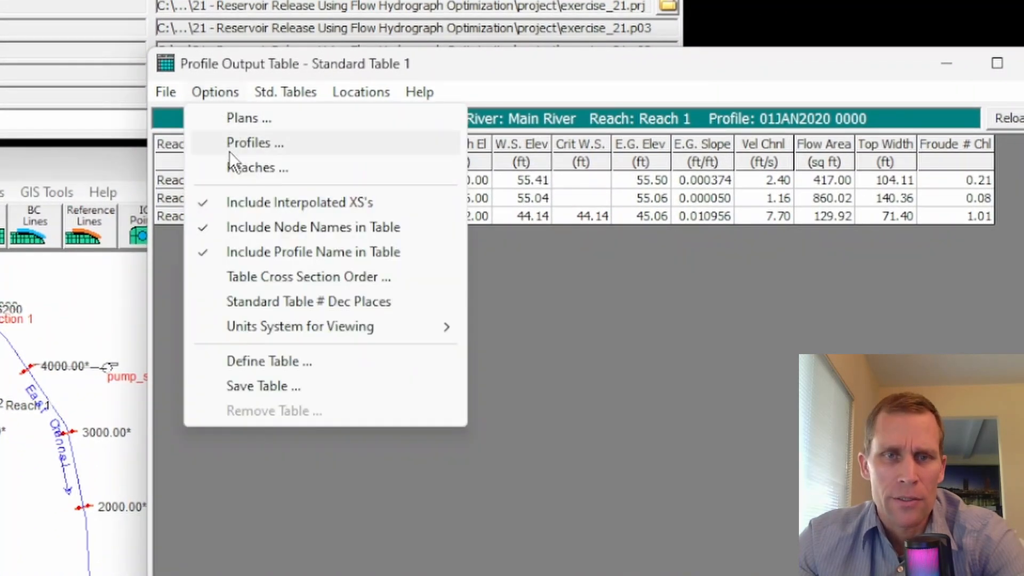
left_click(239, 169)
double_click(641, 355)
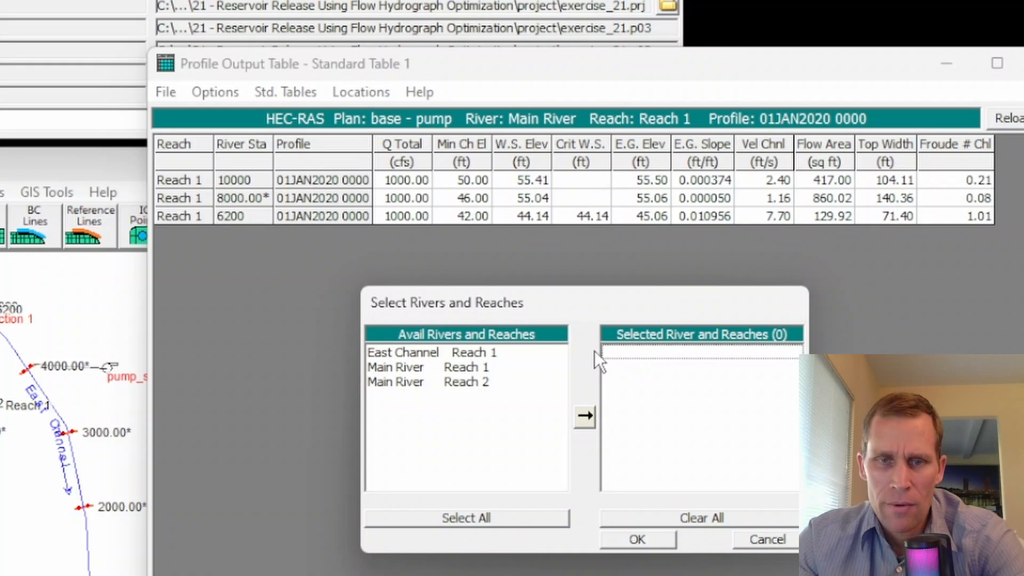
double_click(427, 354)
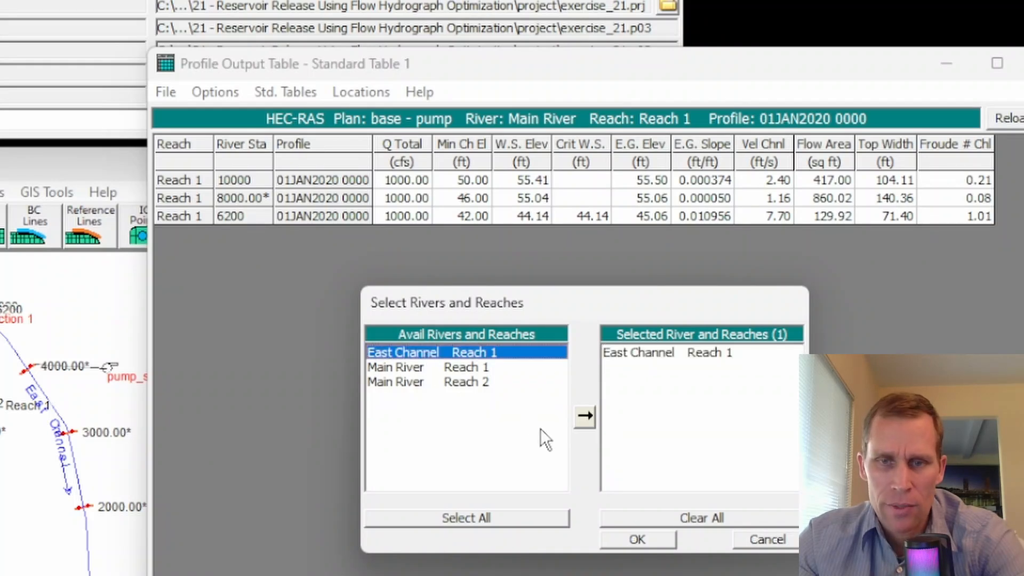
left_click(638, 539)
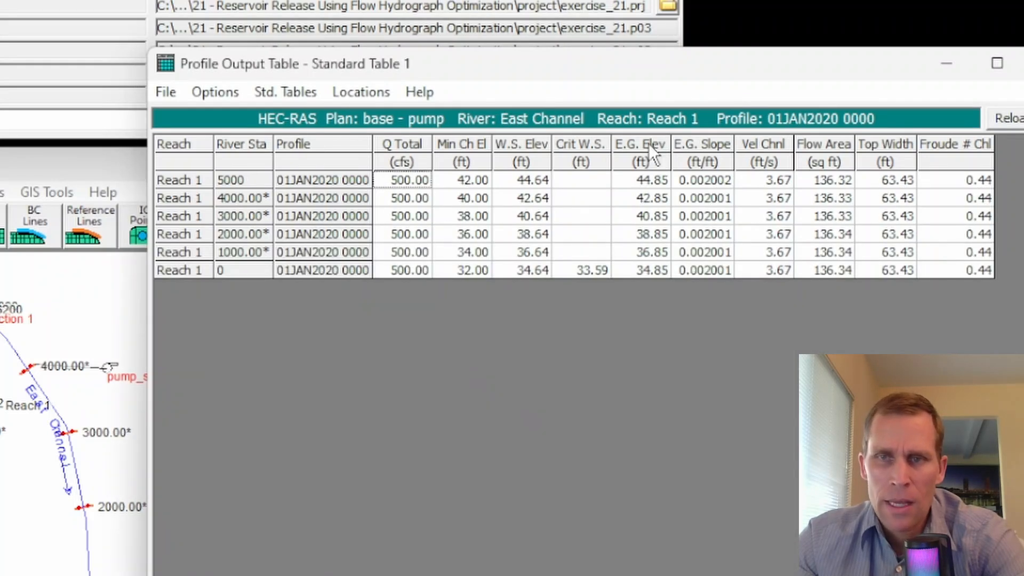
- Replace the profile shown in the summary table with Max WS only
left_click(204, 90)
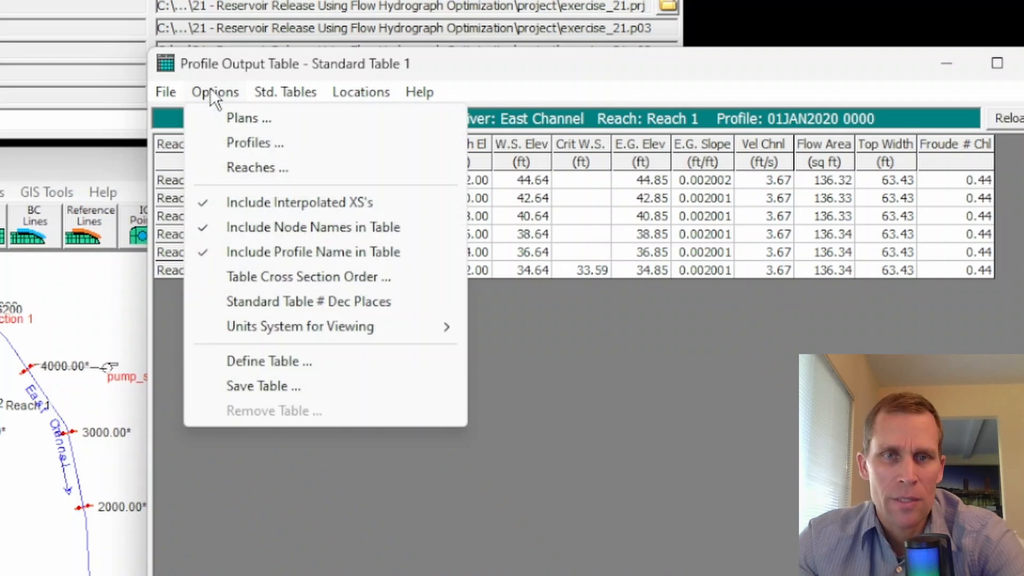
left_click(238, 142)
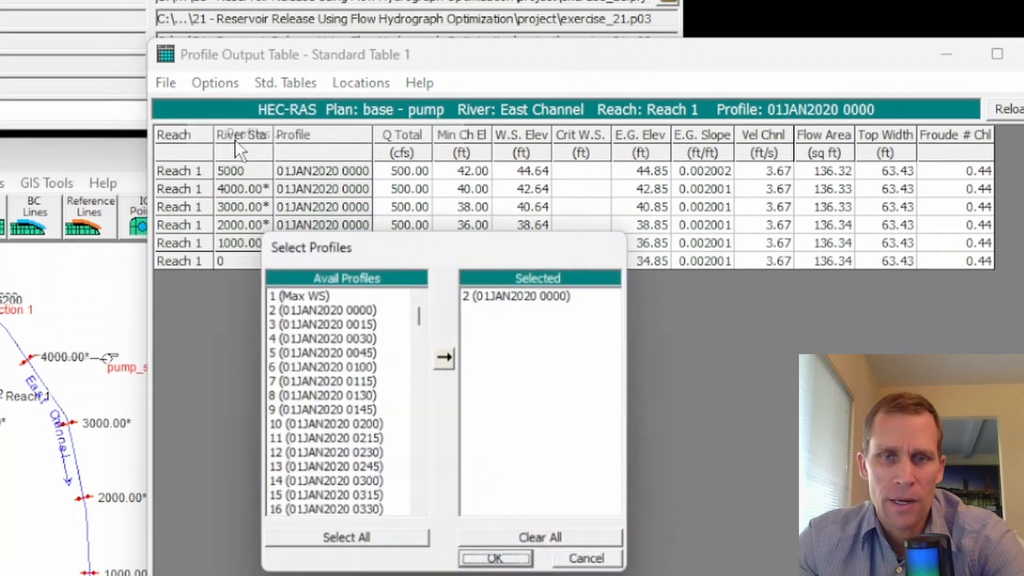
double_click(485, 265)
double_click(292, 268)
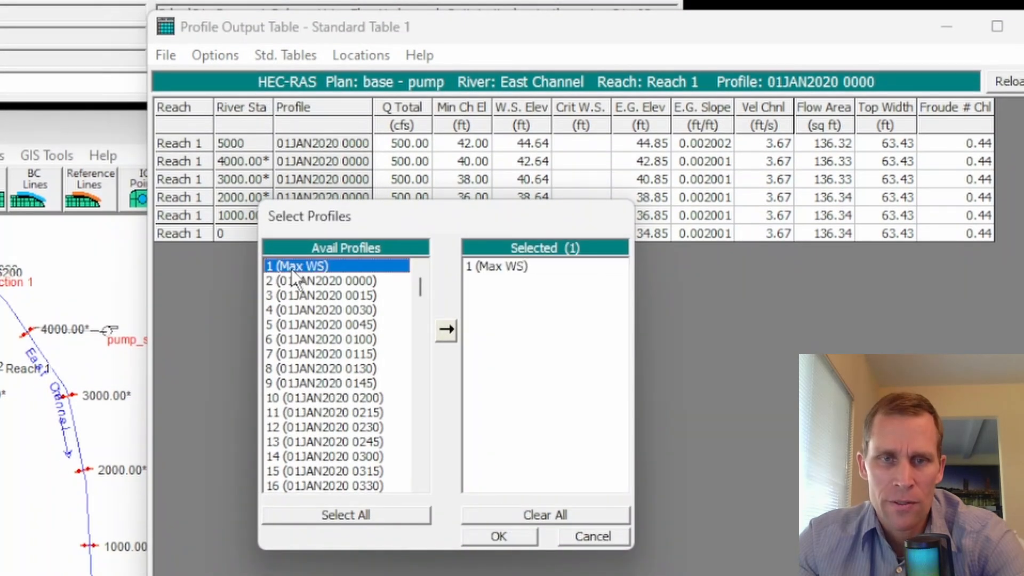
left_click(501, 537)
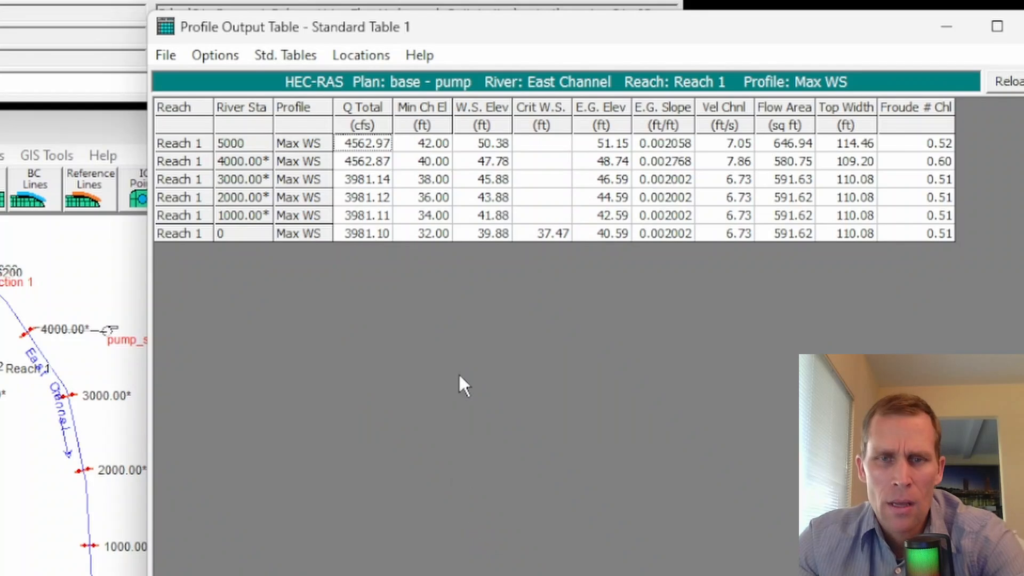
- Examine the maximum water surface elevation at East Channel river station 0 in the table
left_click(484, 232)
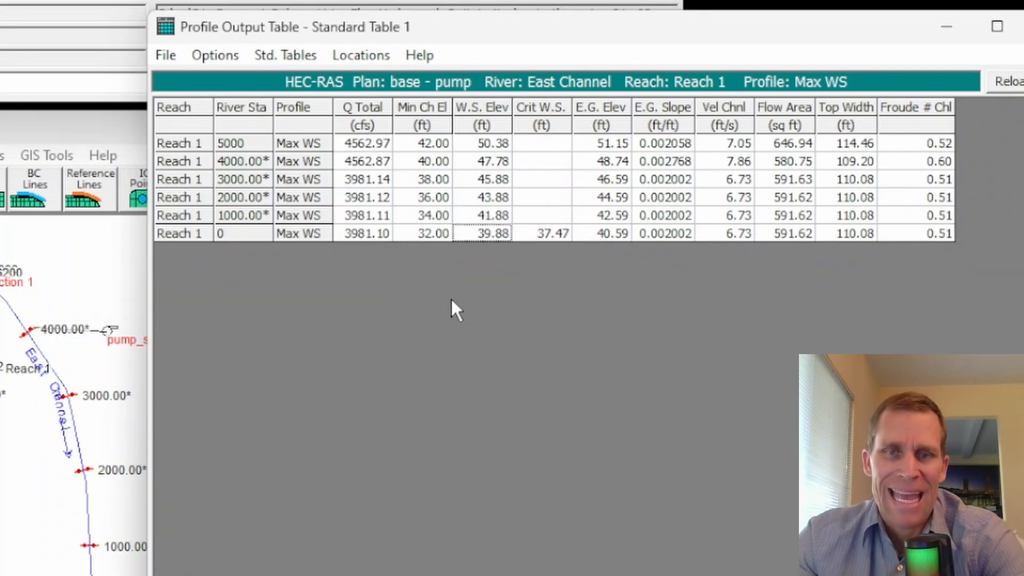
left_click_drag(350, 235, 596, 232)
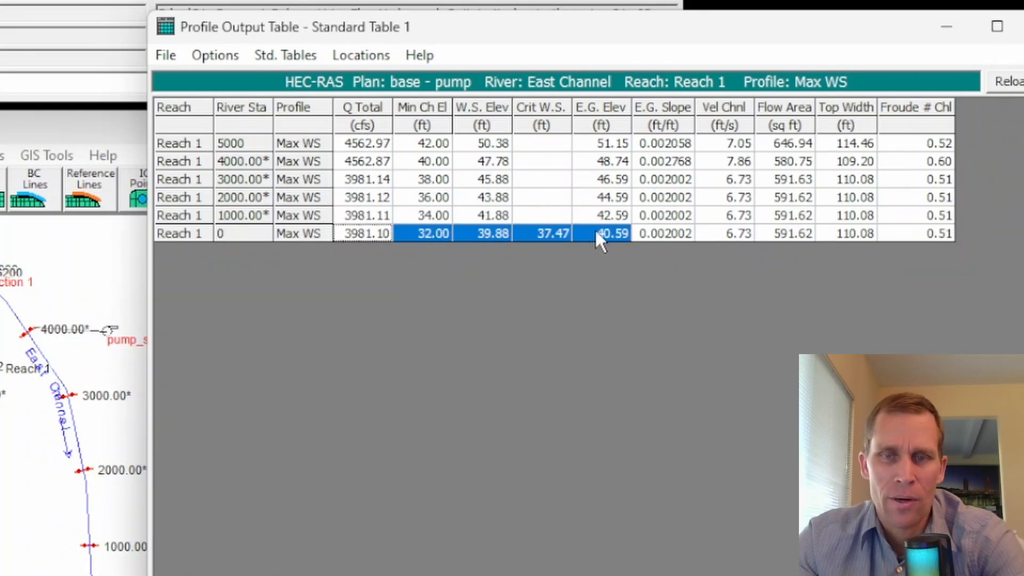
left_click(489, 235)
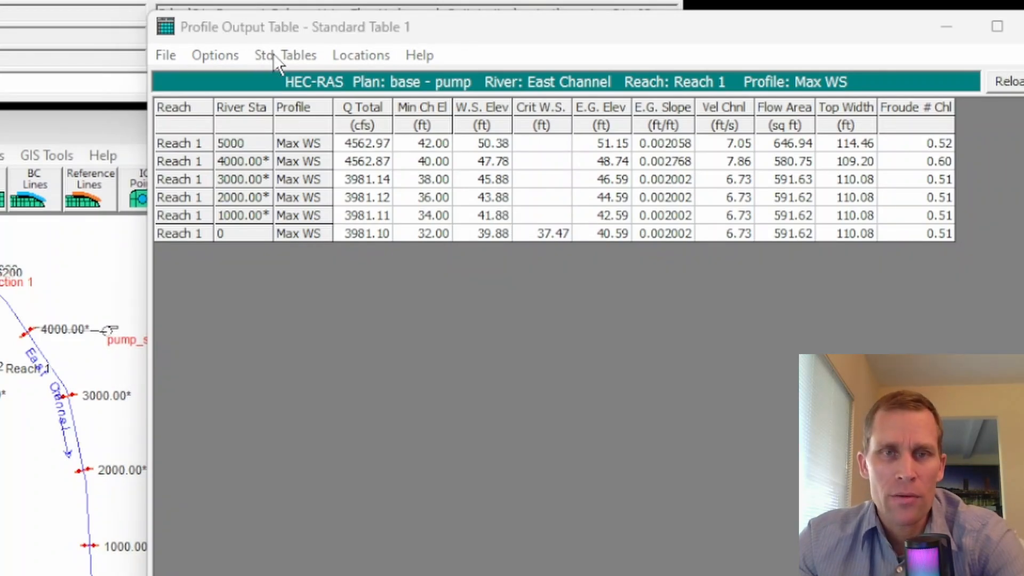
- Switch the profile output table to the Pump Stations standard table
left_click(220, 59)
mouse_move(267, 57)
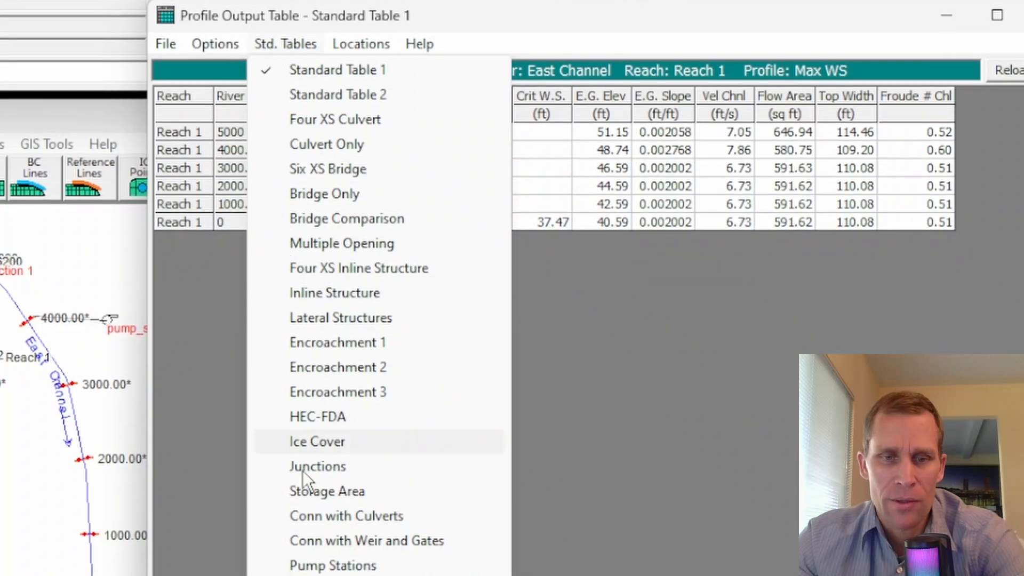
left_click(328, 564)
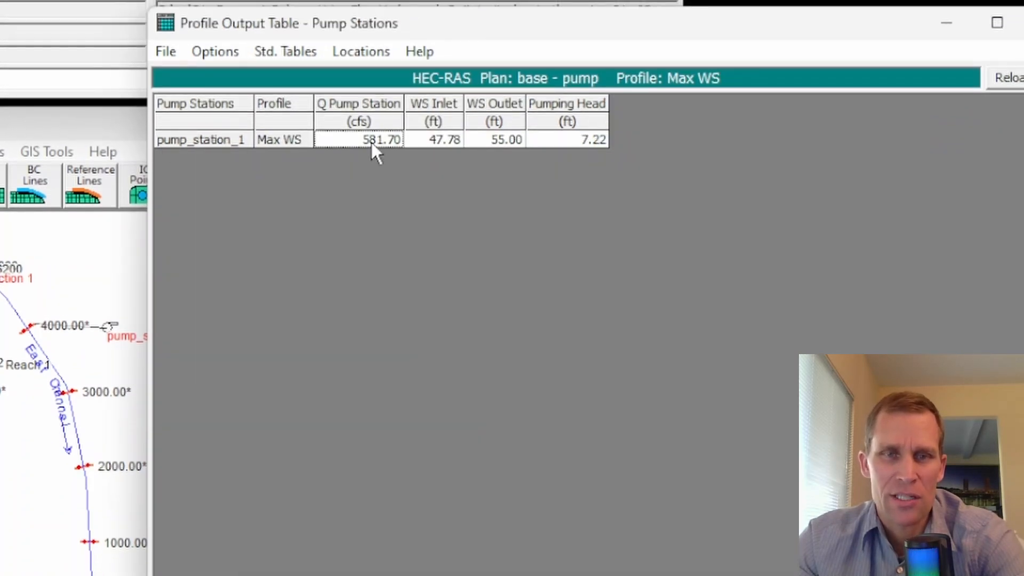
- List every time step profile in the pump station table, leaving out Max WS
left_click(281, 51)
mouse_move(221, 51)
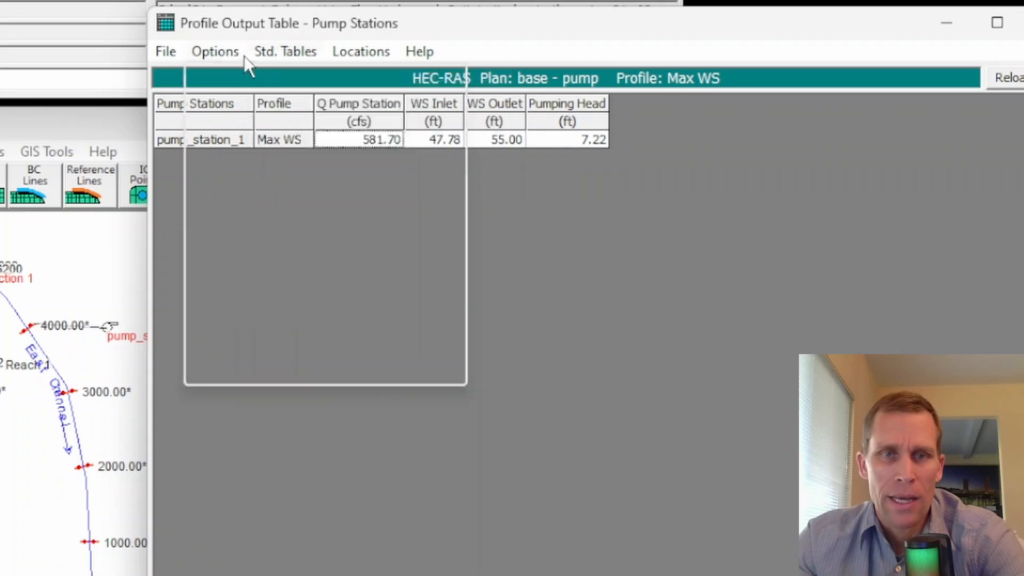
left_click(244, 102)
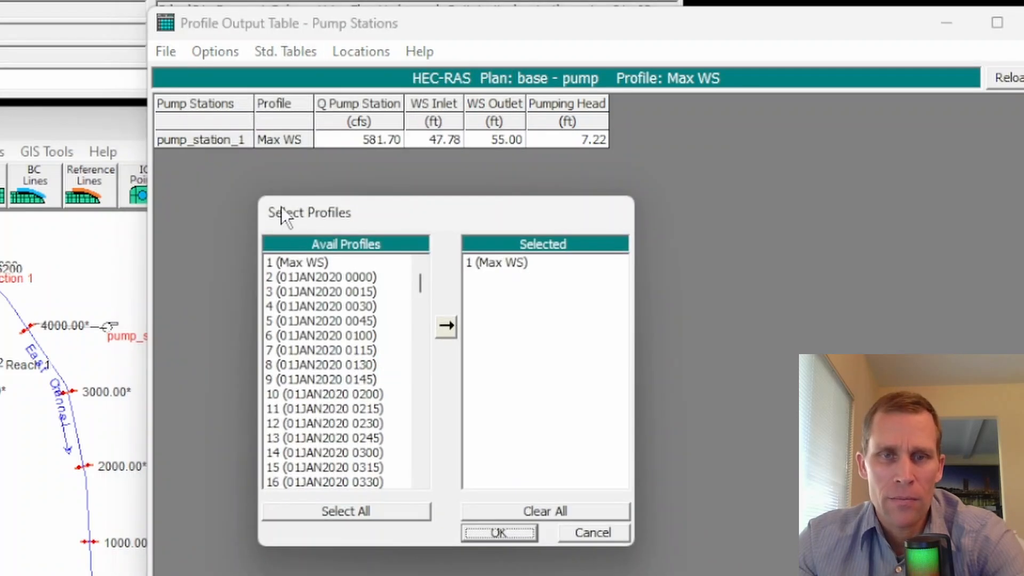
left_click(369, 507)
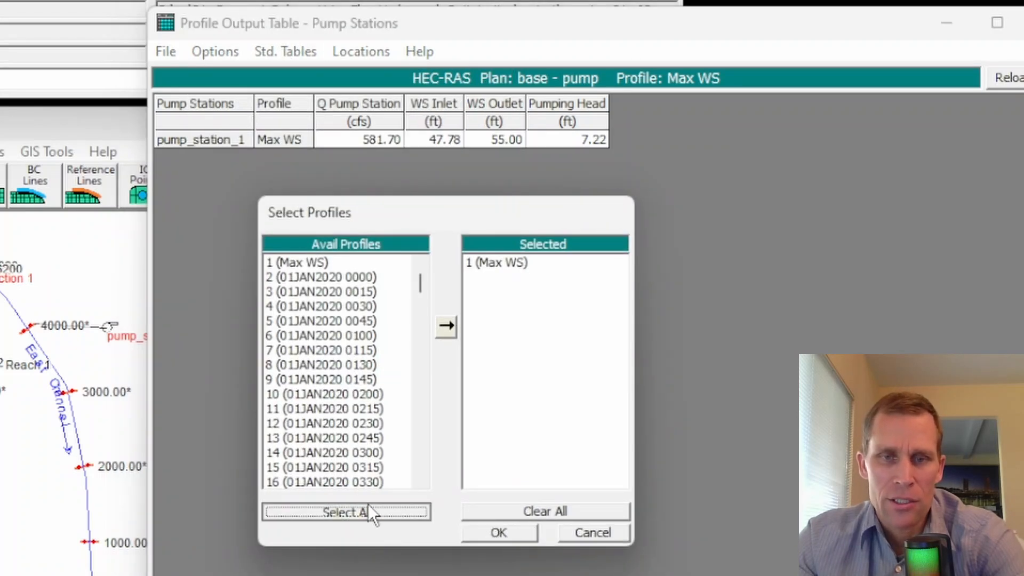
double_click(506, 261)
left_click(527, 528)
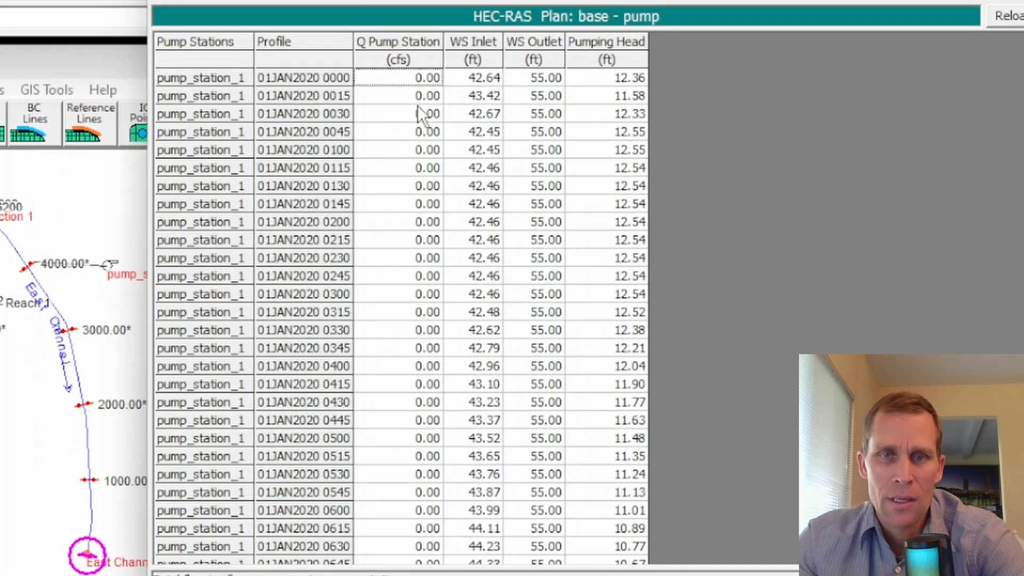
- Examine when pump_station_1 starts pumping and how its flow changes over the 01JAN2020 time steps
scroll(412, 120, "down", 9)
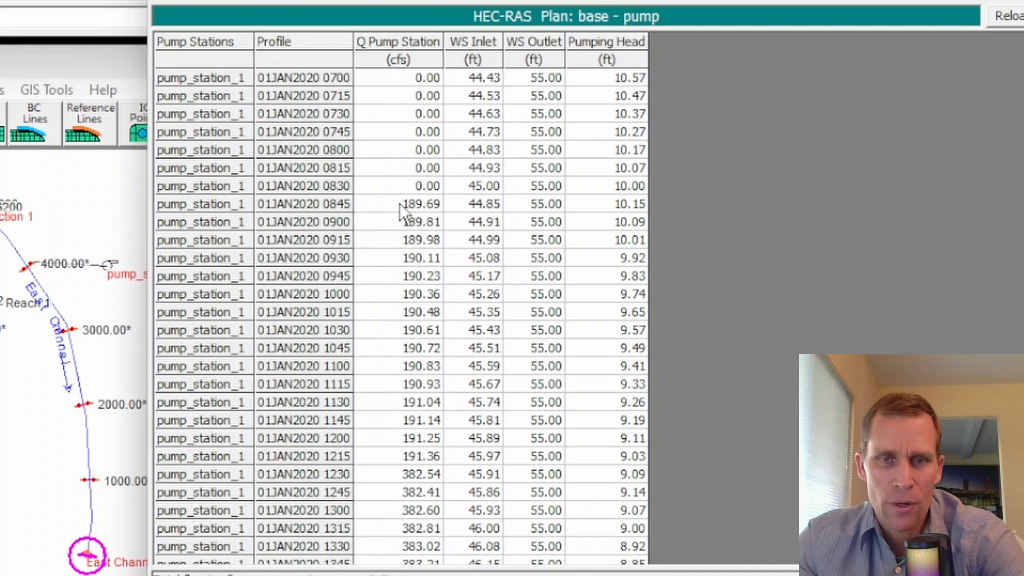
left_click_drag(399, 203, 405, 402)
left_click(396, 208)
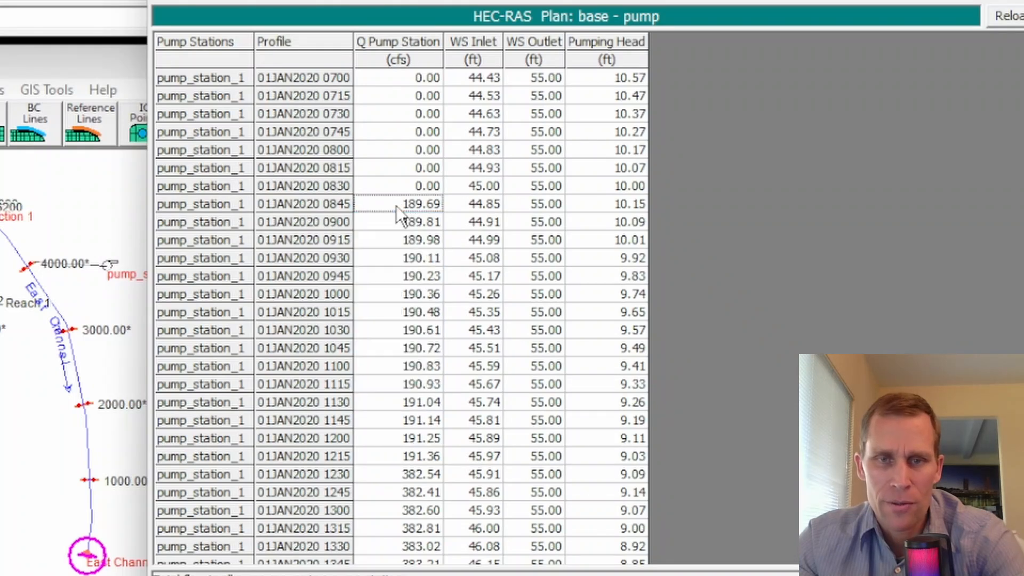
- Compare pump_station_1 flow with the inlet water surface and pumping head between 01JAN2020 0830 and 1530
left_click(494, 186)
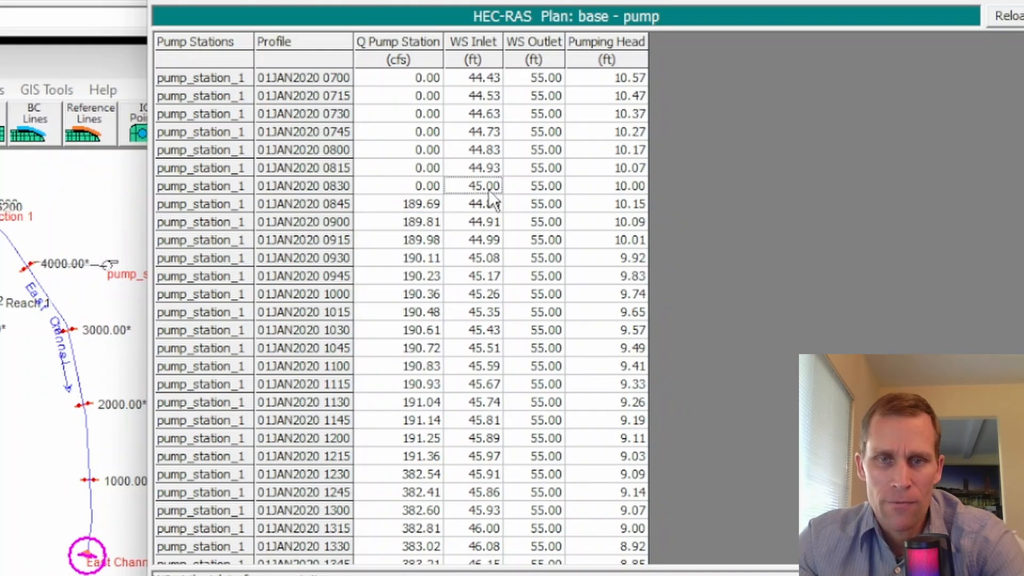
left_click_drag(398, 203, 403, 380)
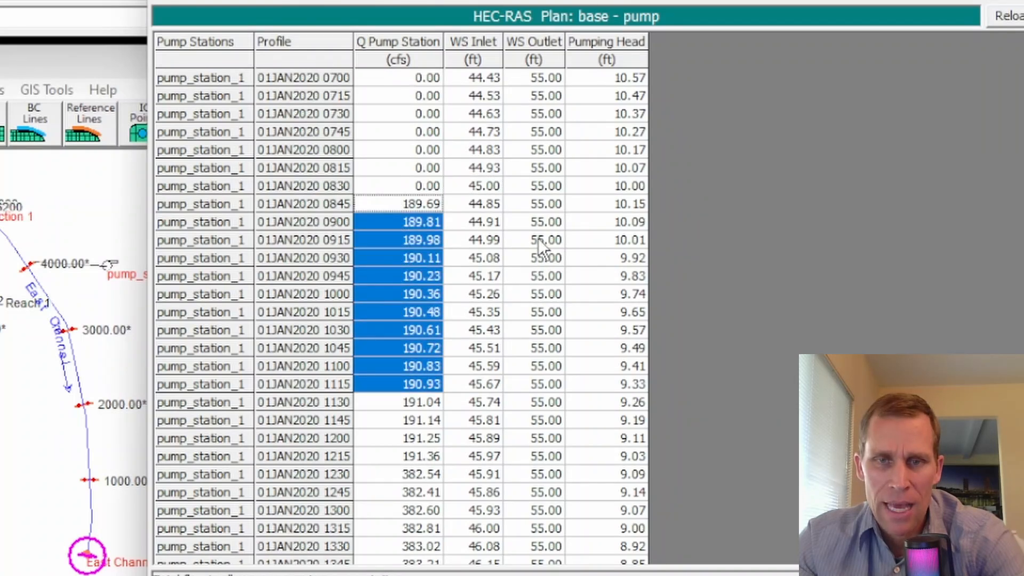
left_click_drag(628, 210, 621, 366)
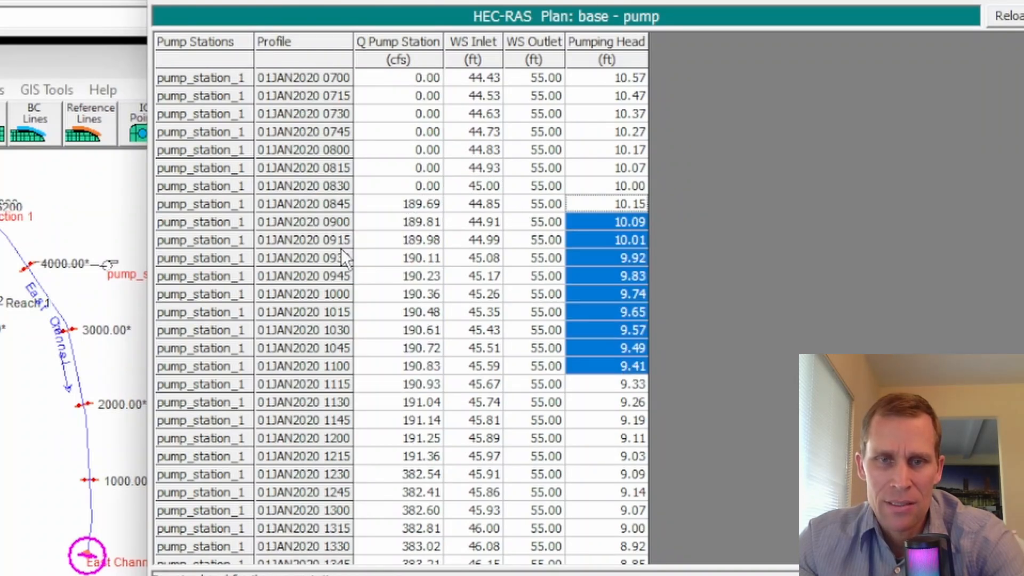
left_click_drag(388, 200, 399, 371)
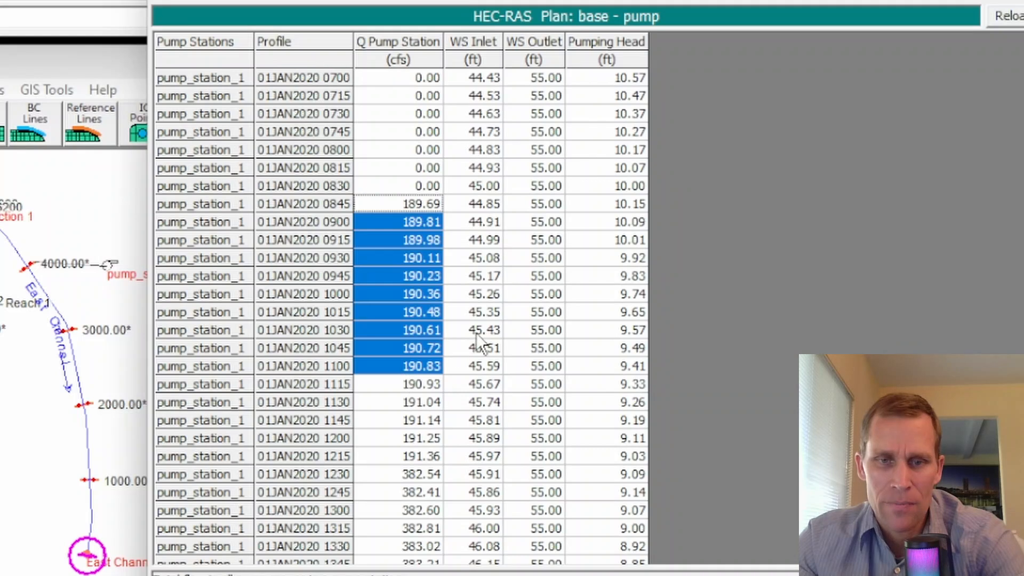
scroll(482, 322, "down", 3)
left_click_drag(395, 260, 400, 474)
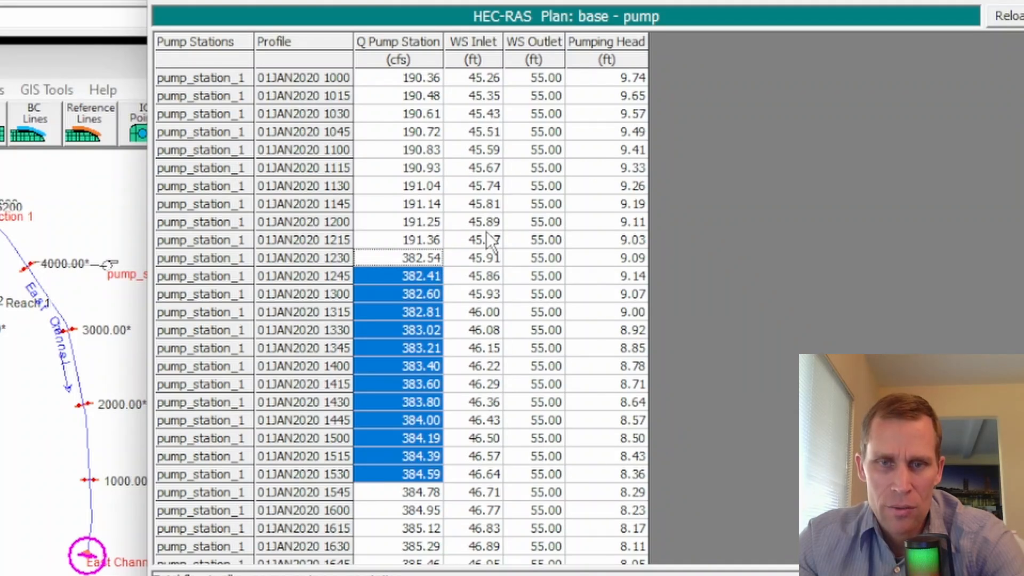
left_click_drag(484, 257, 483, 300)
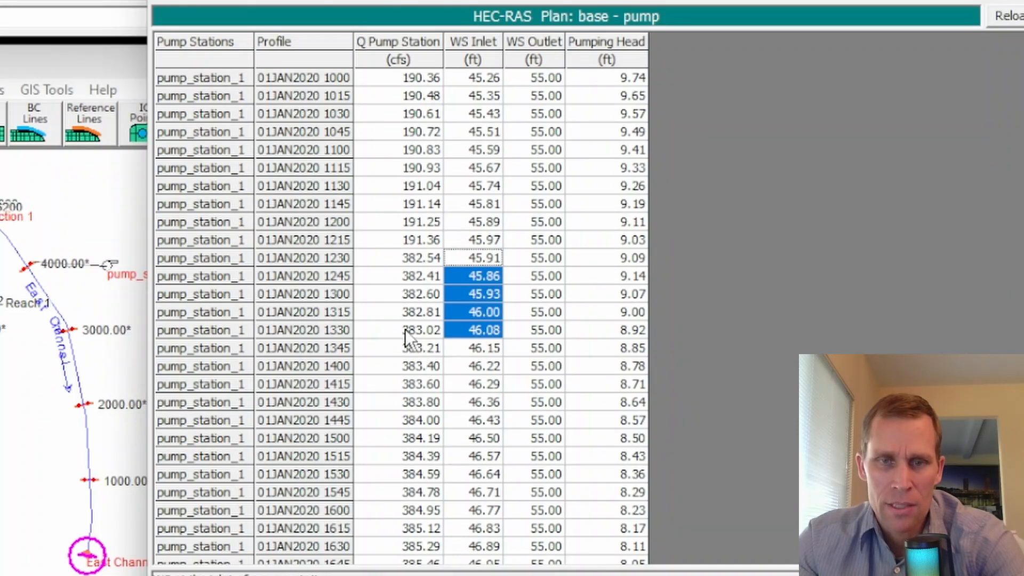
- Examine how the pump station flow and inlet water surface develop from 01JAN2020 1715 into 02JAN2020
scroll(405, 329, "down", 5)
left_click_drag(405, 317, 419, 472)
scroll(443, 363, "down", 3)
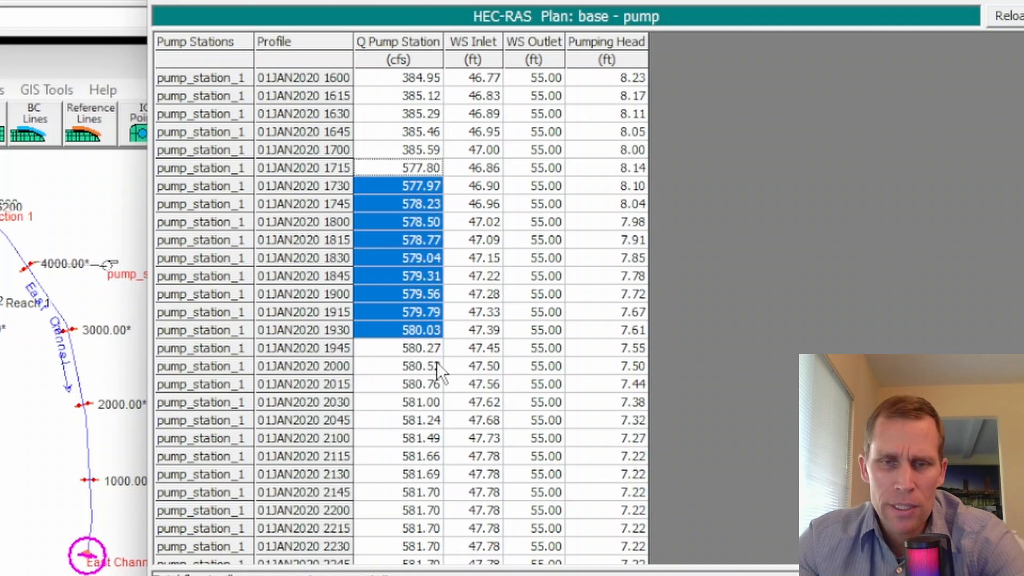
scroll(436, 363, "down", 3)
left_click_drag(478, 243, 462, 506)
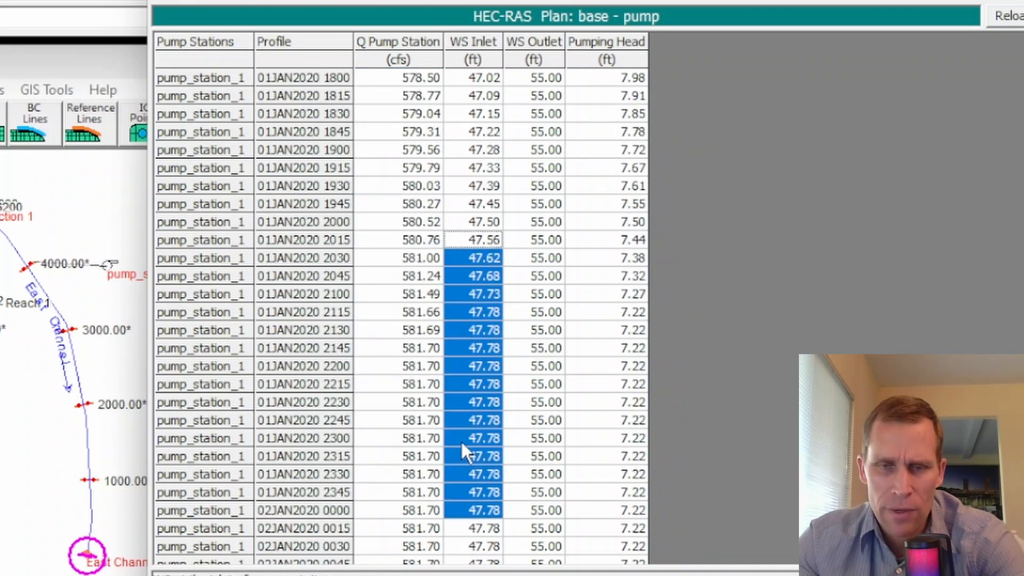
scroll(462, 431, "down", 3)
scroll(460, 374, "up", 2)
left_click(466, 299)
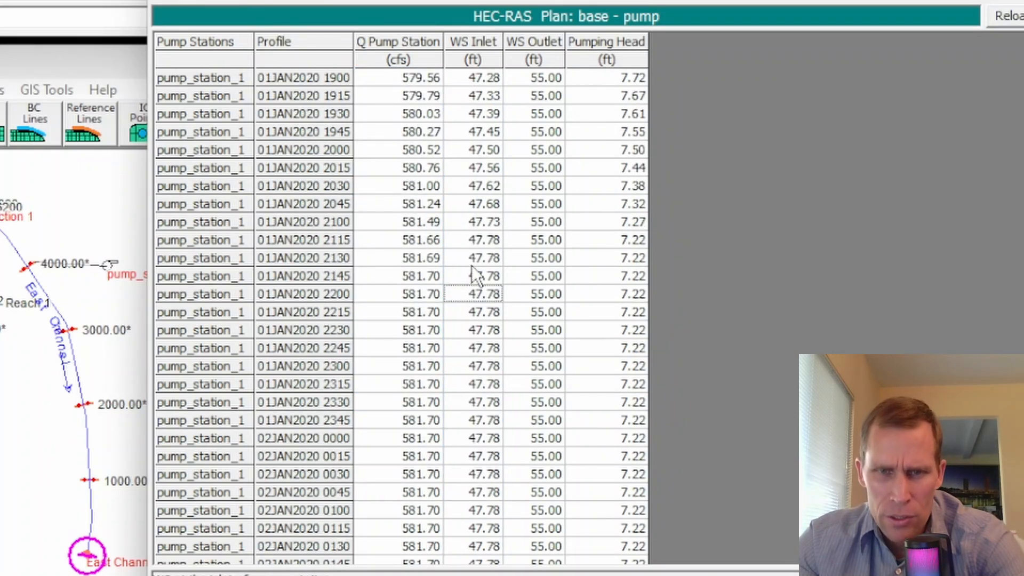
left_click_drag(472, 242, 479, 460)
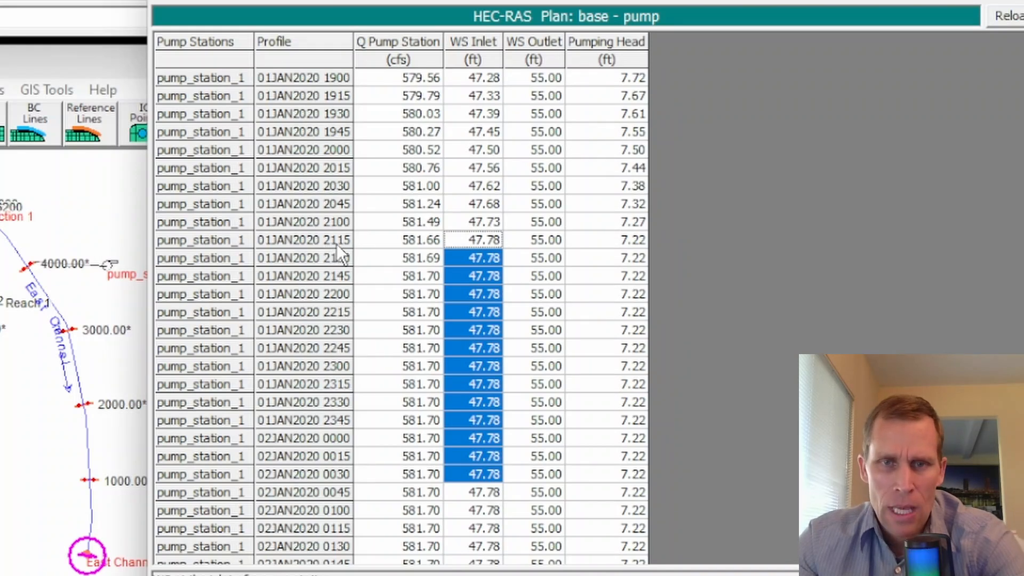
left_click(478, 240)
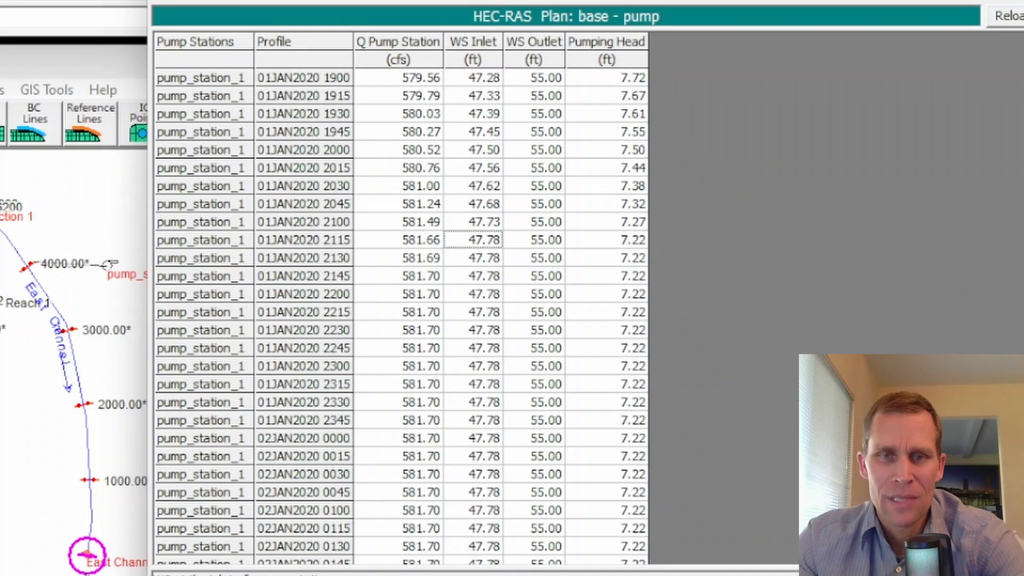
left_click_drag(404, 240, 396, 473)
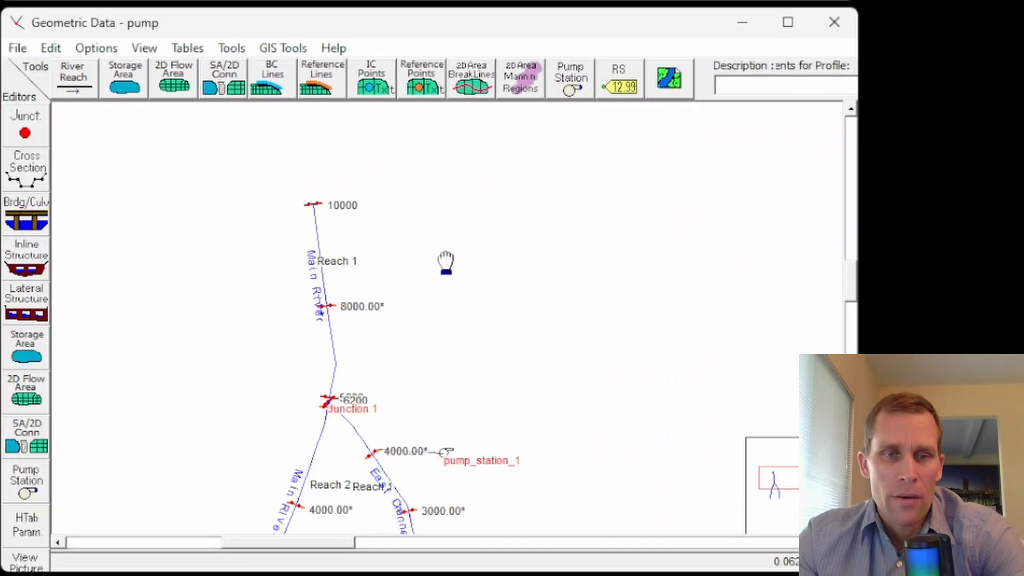
left_click_drag(445, 263, 393, 213)
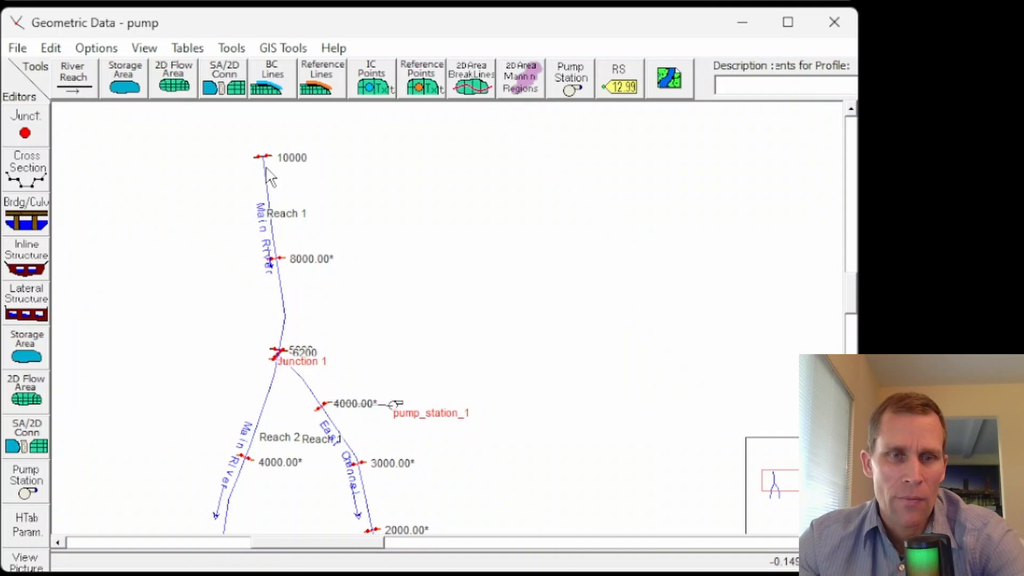
left_click_drag(369, 195, 317, 171)
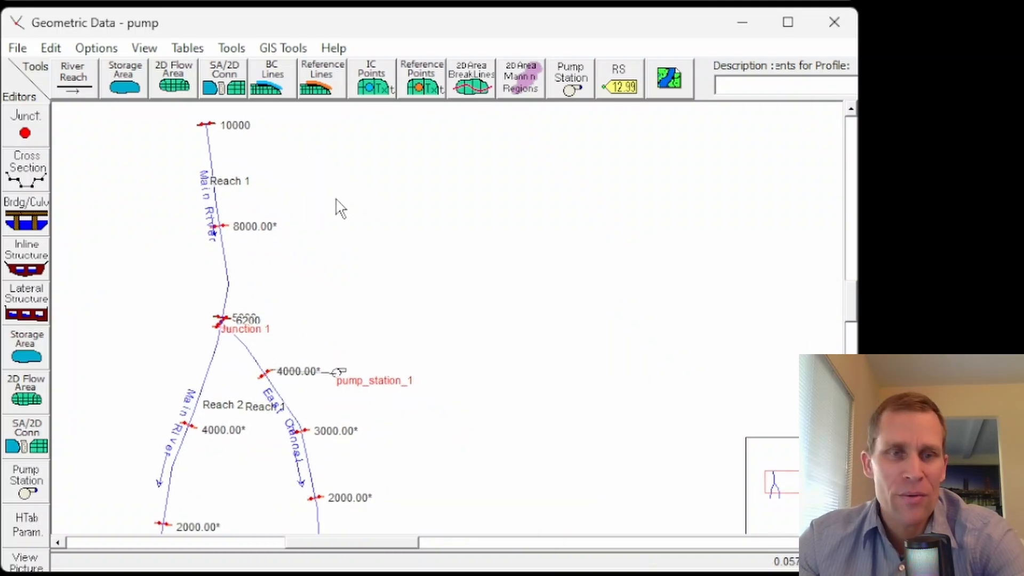
scroll(336, 202, "down", 1)
left_click_drag(359, 221, 254, 221)
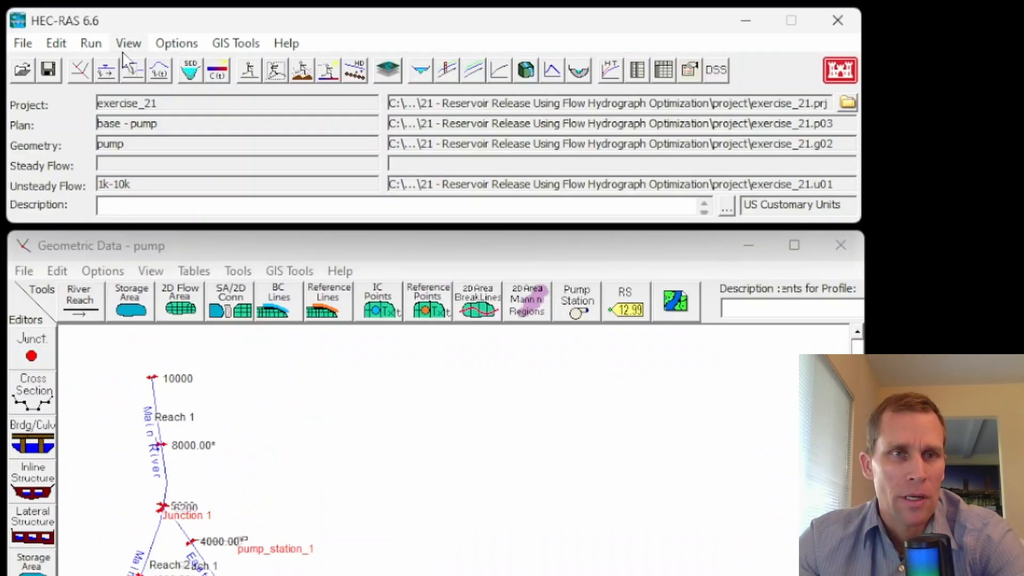
- Save the base - pump unsteady plan as a new plan titled "optimized - pump" with the short identifier "optimized - pump"
left_click(91, 43)
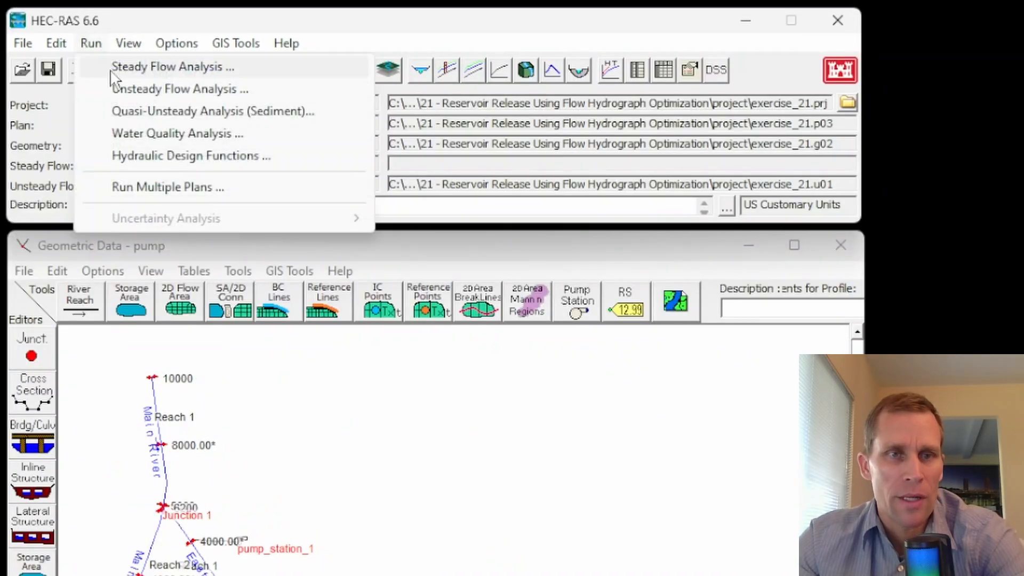
left_click(154, 88)
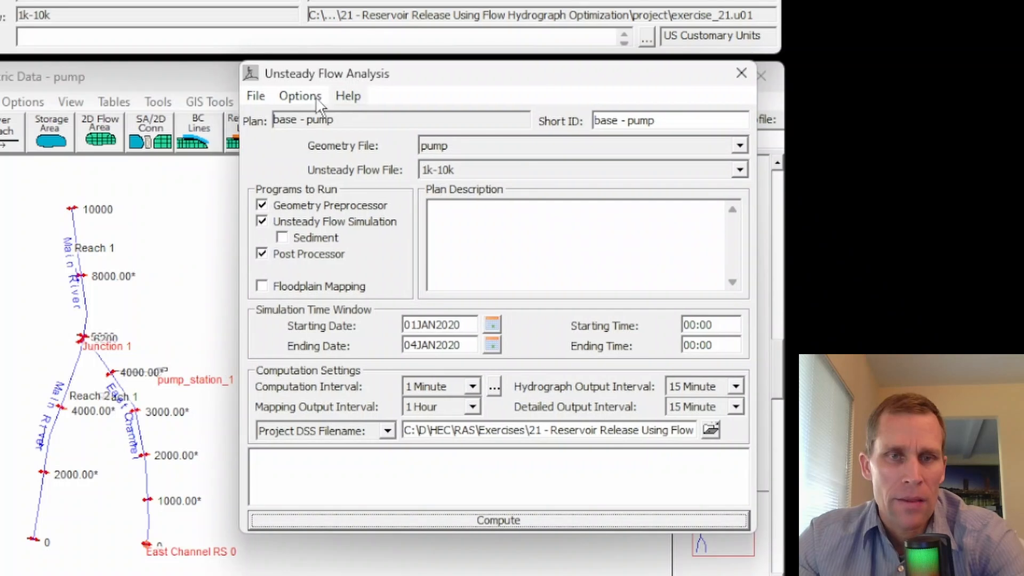
left_click(255, 96)
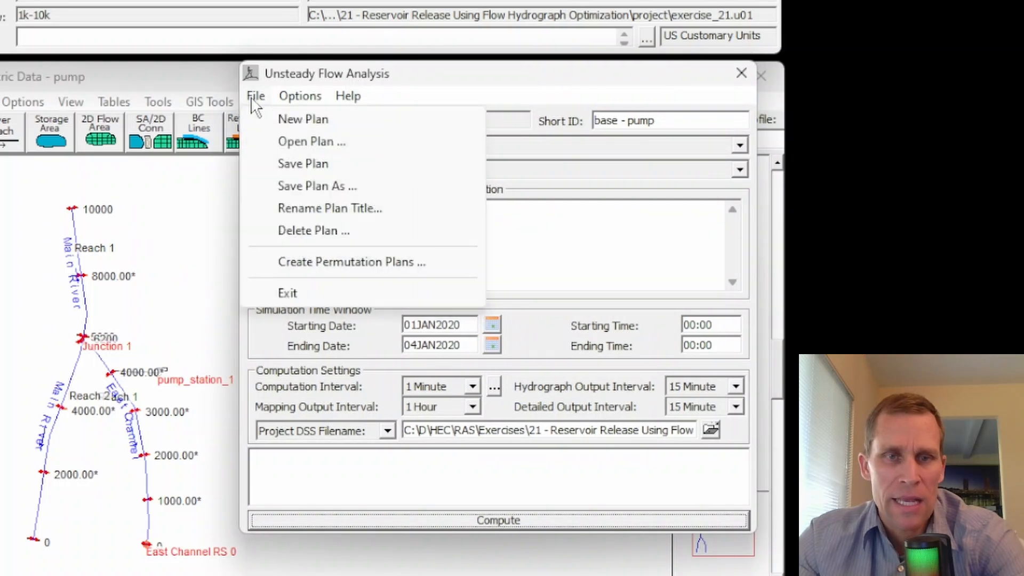
left_click(292, 187)
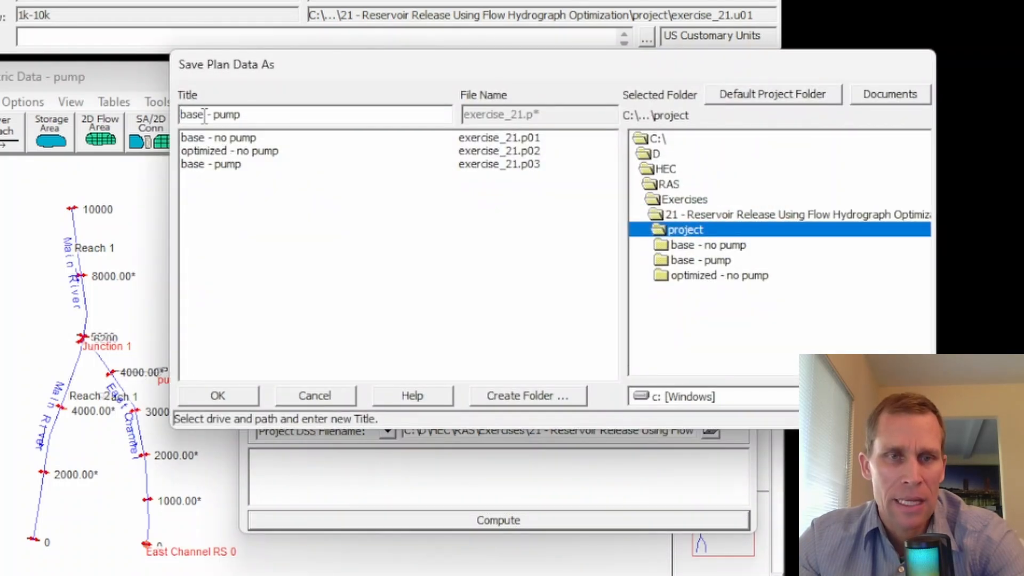
left_click_drag(204, 116, 181, 115)
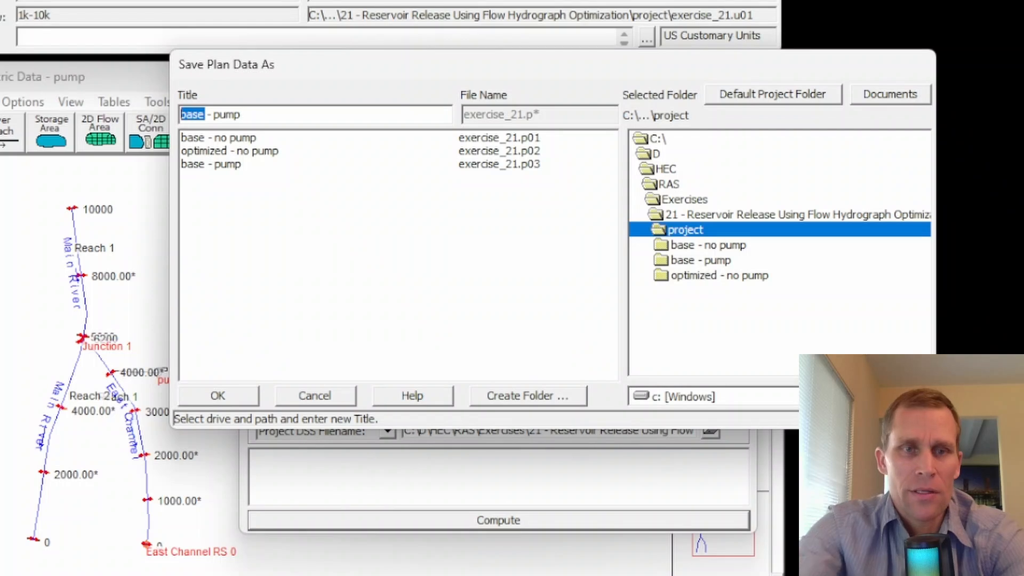
type("optimized")
left_click(225, 398)
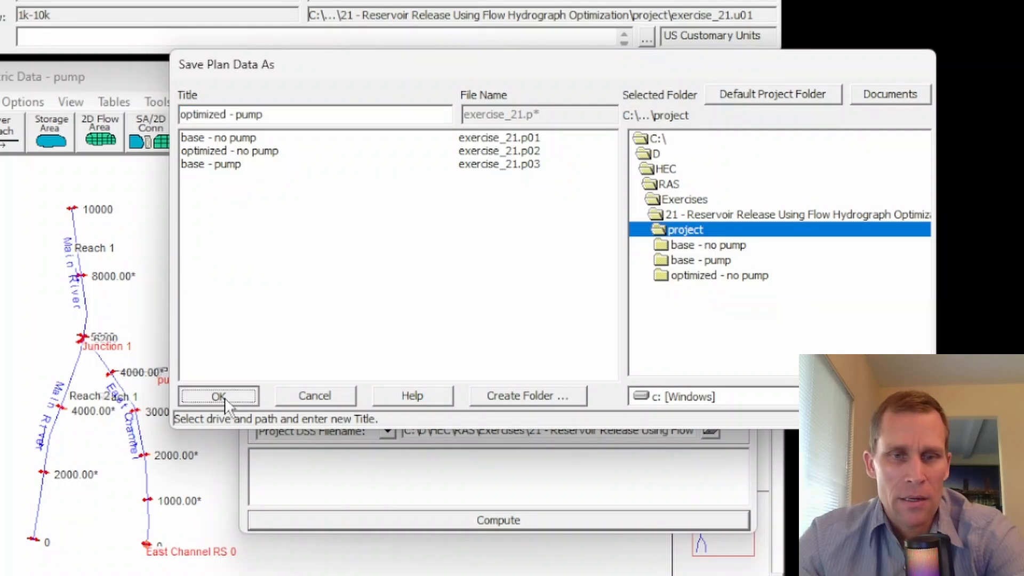
left_click_drag(675, 315, 535, 331)
type("optimized - pump")
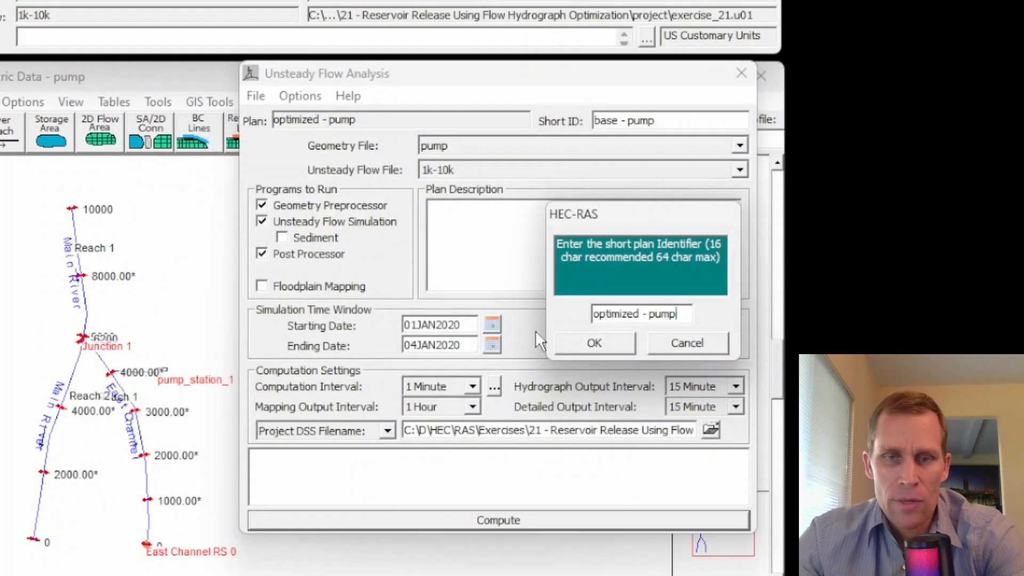
left_click(590, 345)
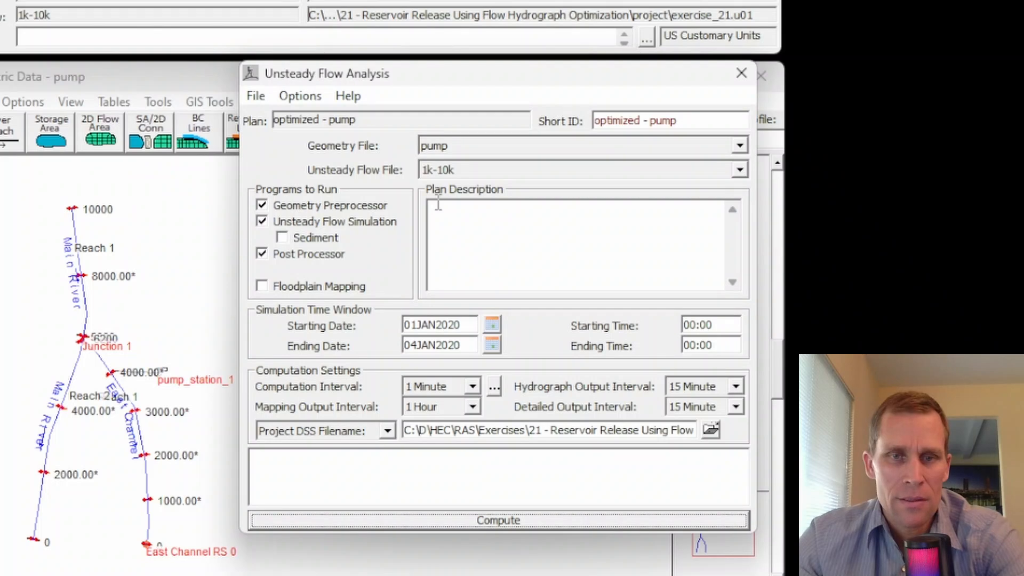
- Enable automated flow optimization in Stage mode at Ref Point: East Channel RS 0, keeping the 40.95 ft target and 0.05 ft tolerance
left_click(304, 101)
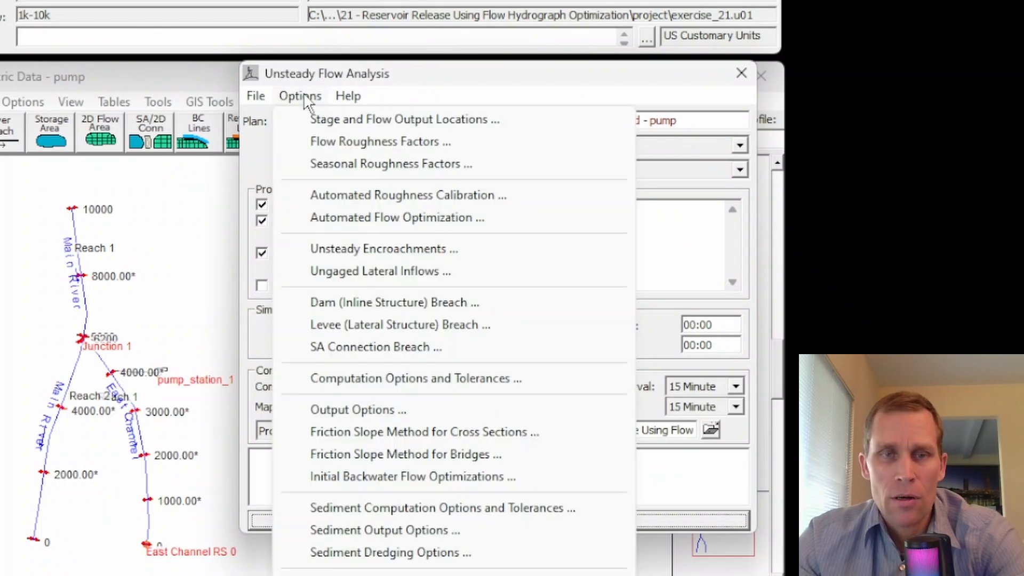
left_click(349, 229)
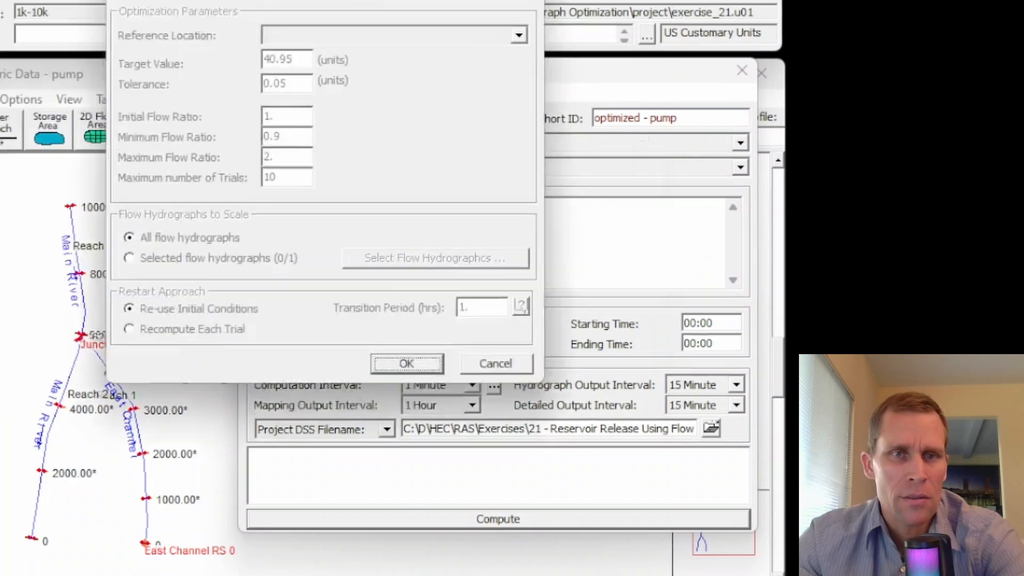
left_click(487, 68)
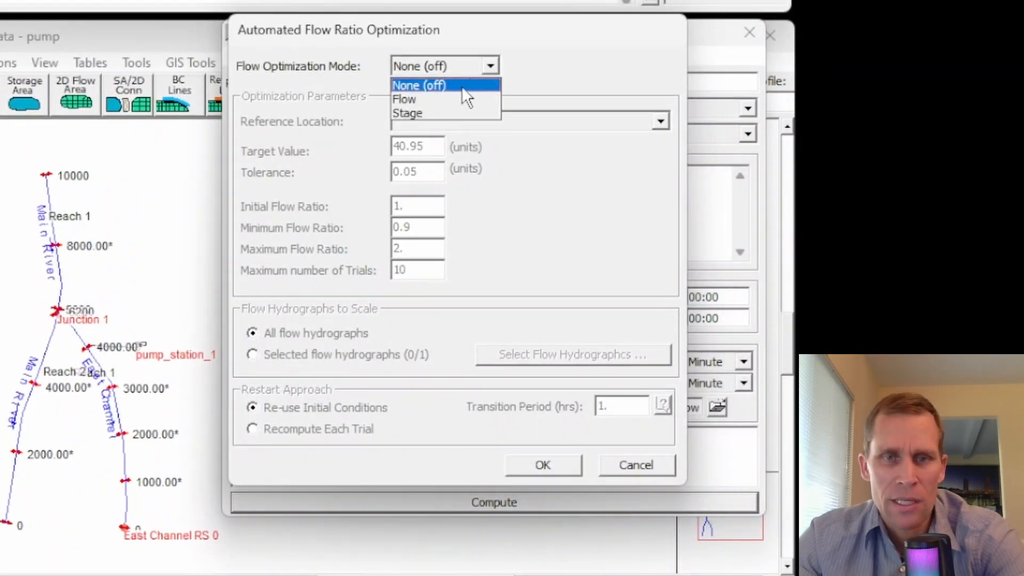
left_click(429, 113)
left_click(479, 122)
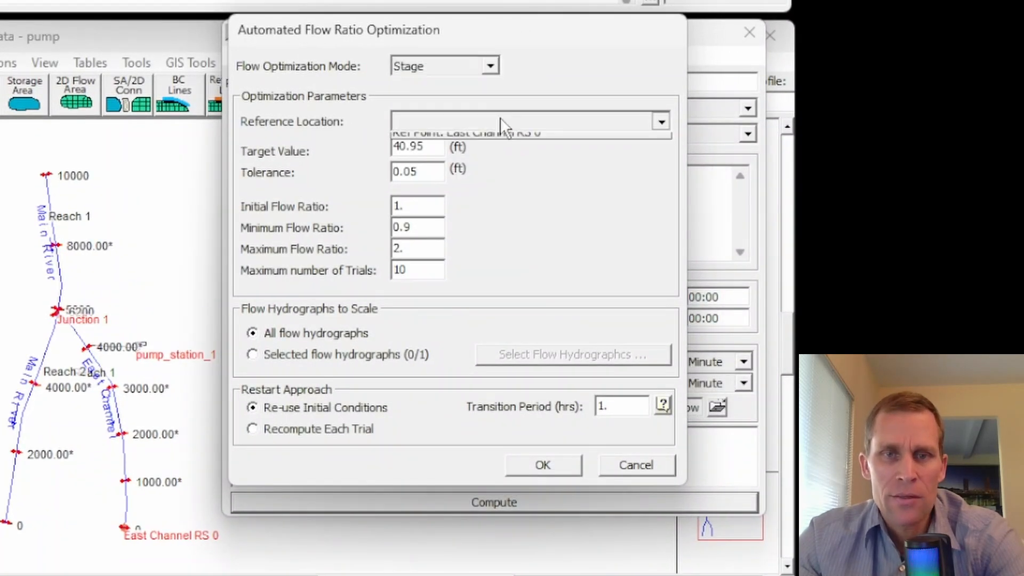
left_click(494, 139)
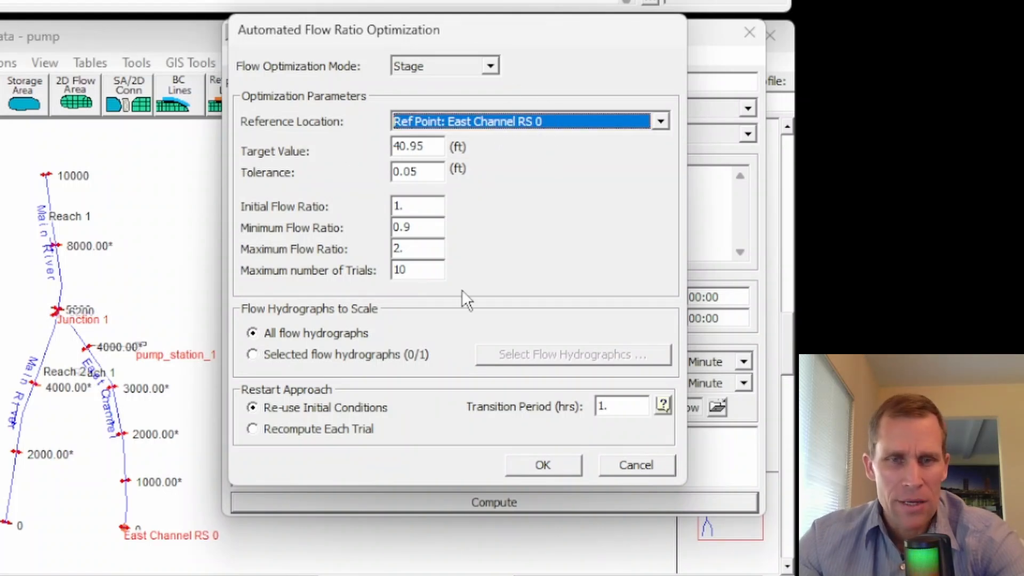
left_click_drag(426, 151, 372, 148)
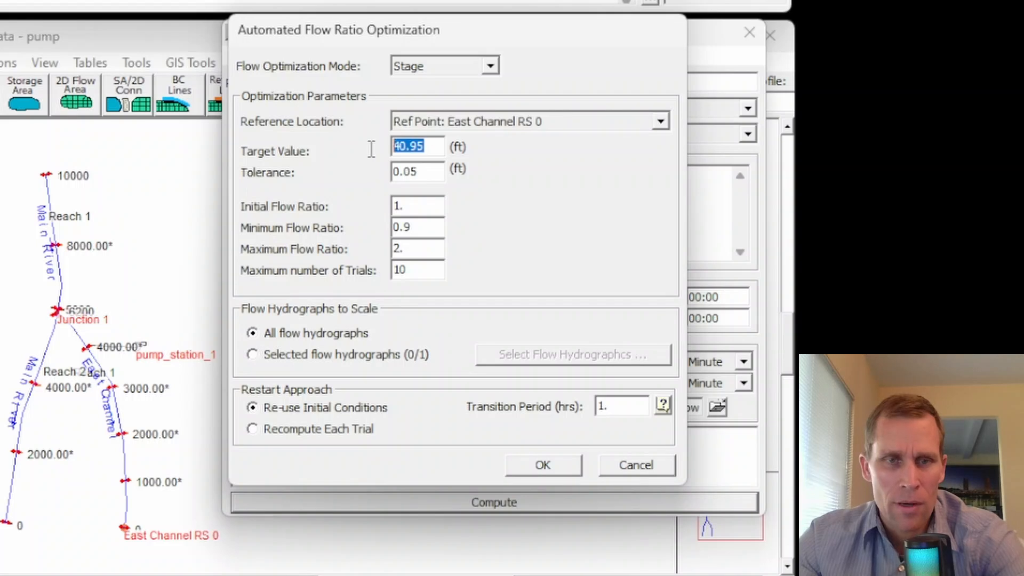
left_click_drag(425, 170, 377, 174)
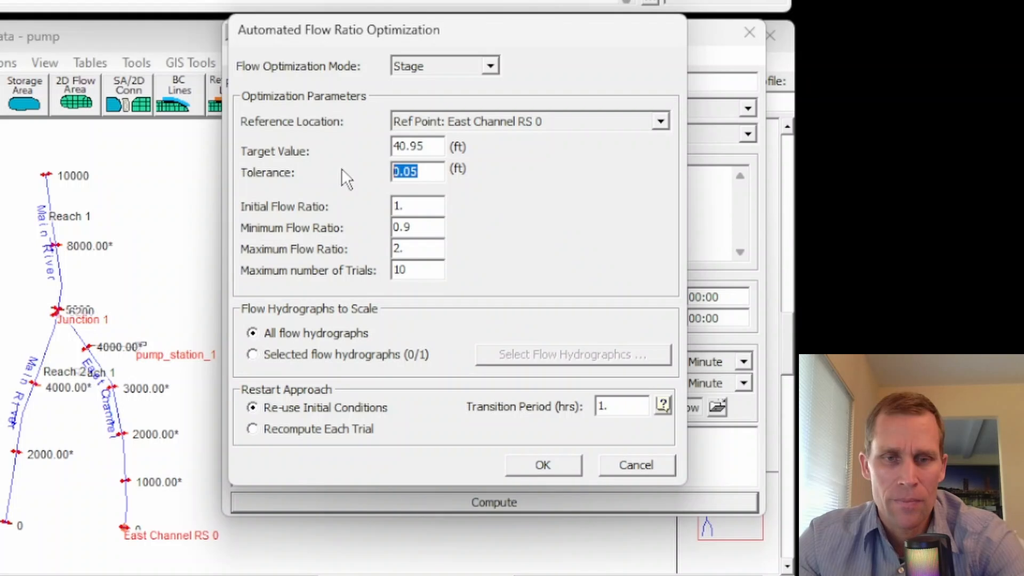
left_click(532, 467)
- Save the optimized - pump plan and compute its unsteady flow simulation
left_click(241, 58)
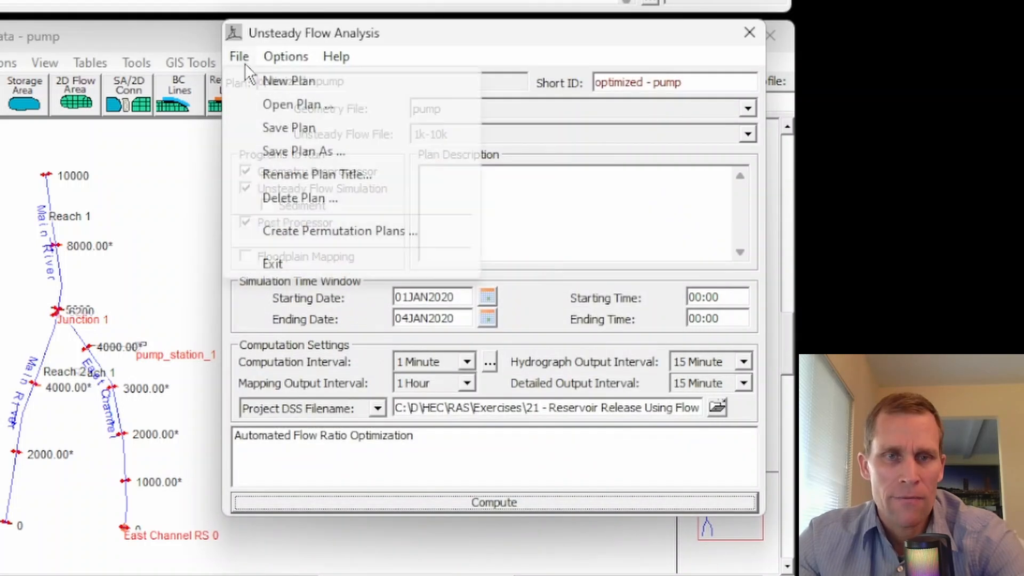
left_click(266, 130)
left_click(488, 504)
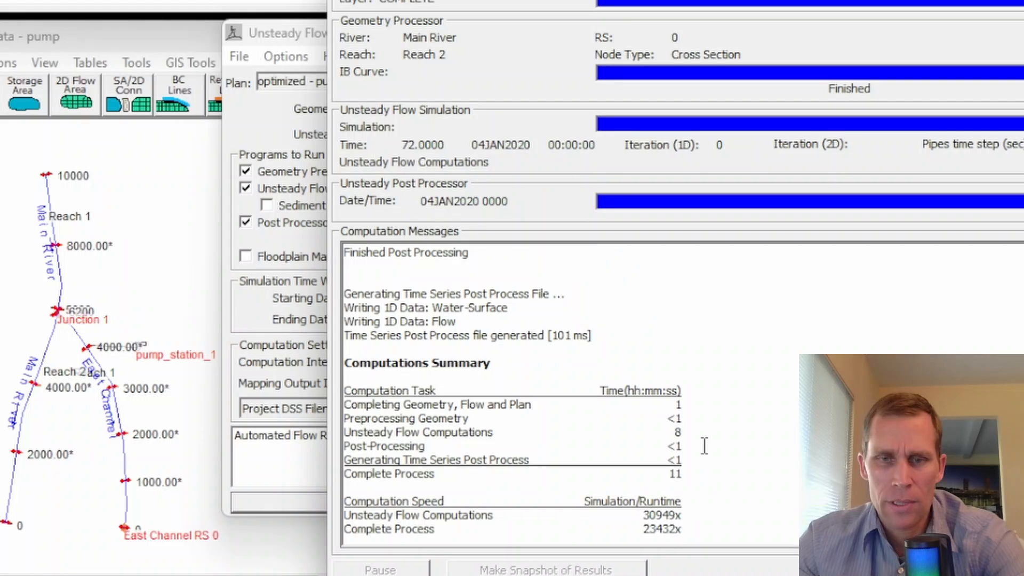
- Examine the flow ratio, difference from target and computed stage of each optimization trial in the computation messages
scroll(703, 445, "up", 15)
scroll(660, 423, "up", 10)
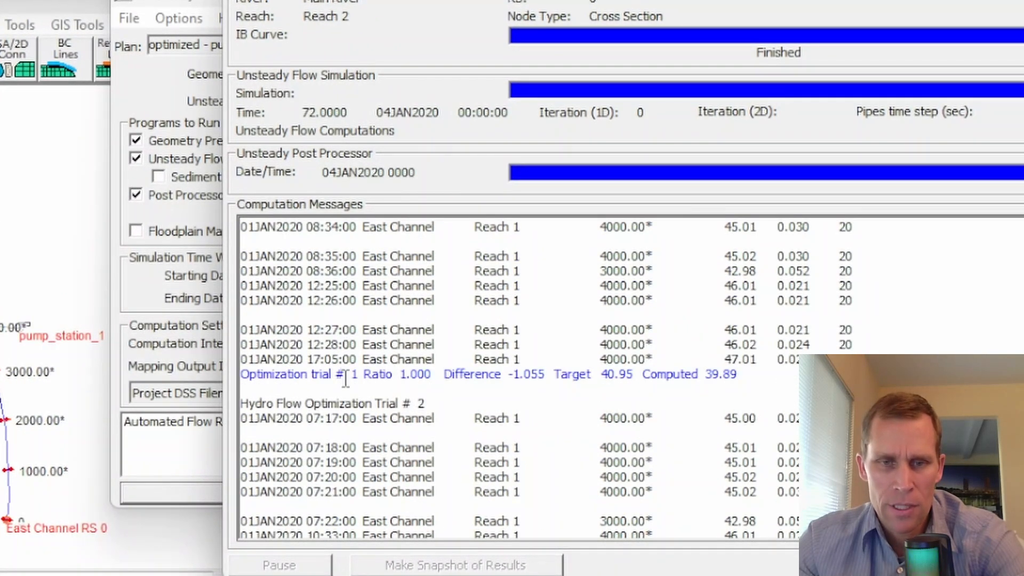
left_click_drag(344, 376, 713, 380)
scroll(539, 406, "down", 4)
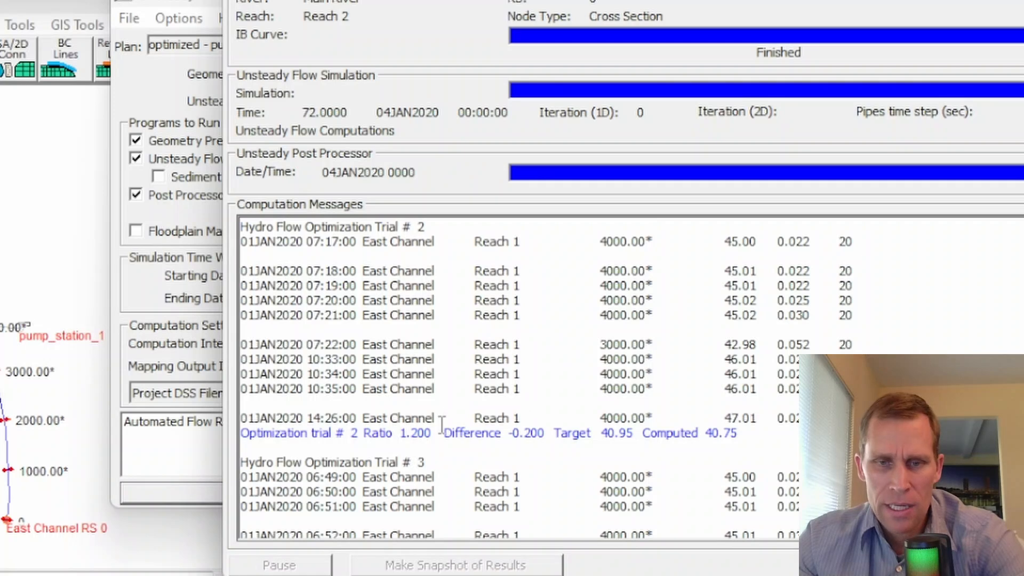
left_click_drag(439, 433, 657, 421)
left_click_drag(761, 433, 734, 446)
scroll(706, 455, "down", 3)
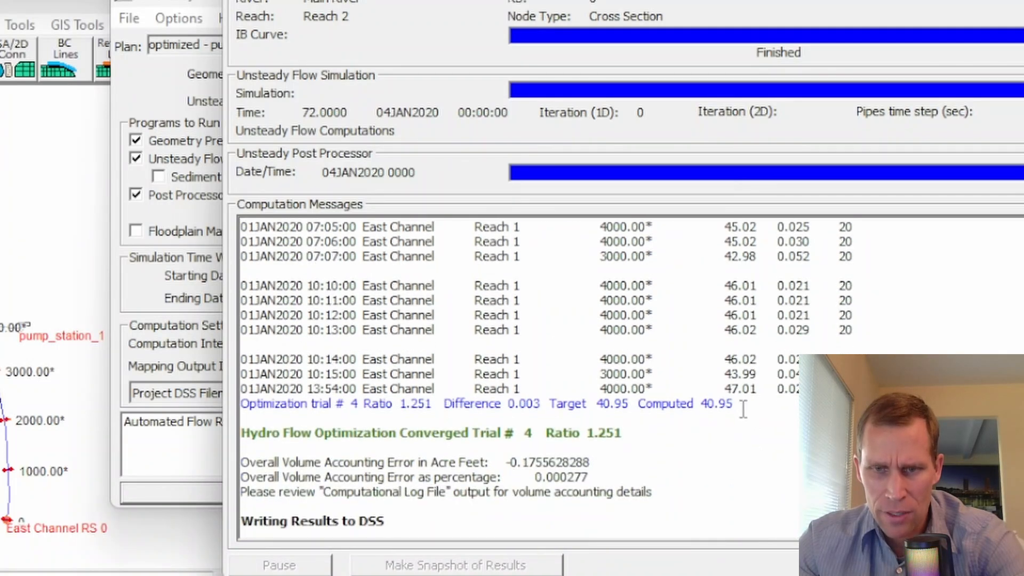
- Check the computed stage of optimization trial 4, and close the computation and unsteady flow analysis windows
left_click_drag(742, 409, 692, 409)
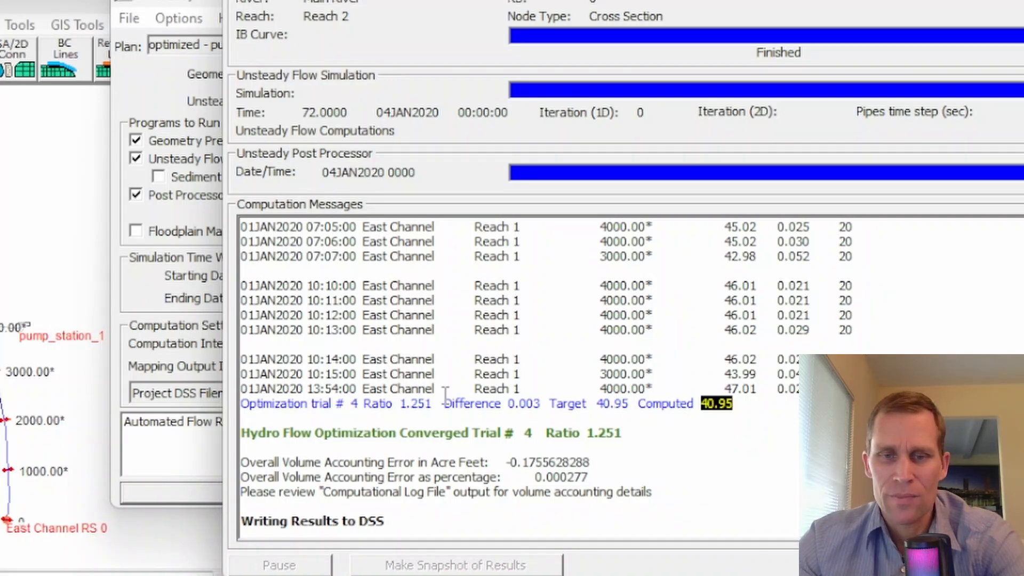
left_click(984, 405)
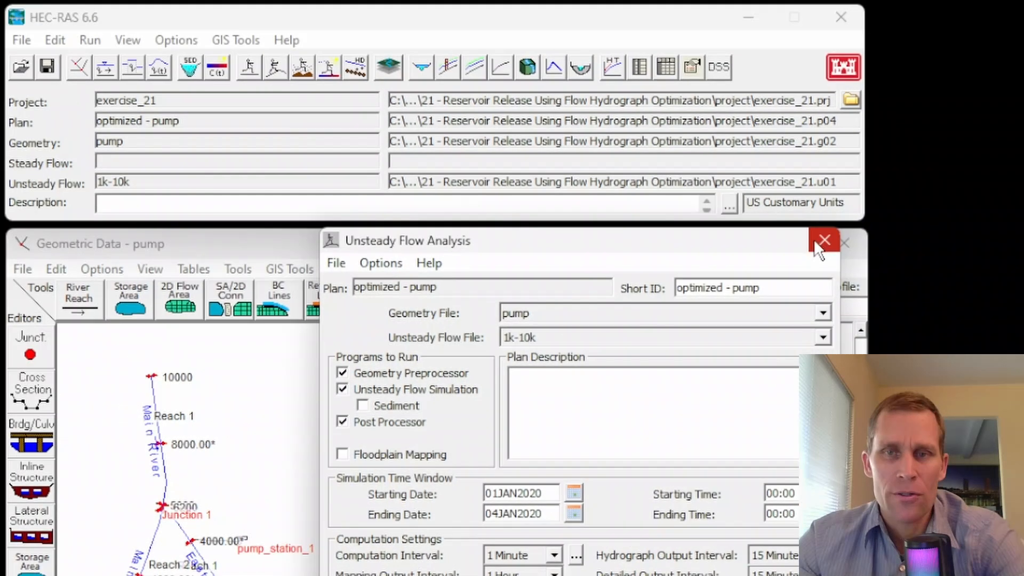
left_click(821, 237)
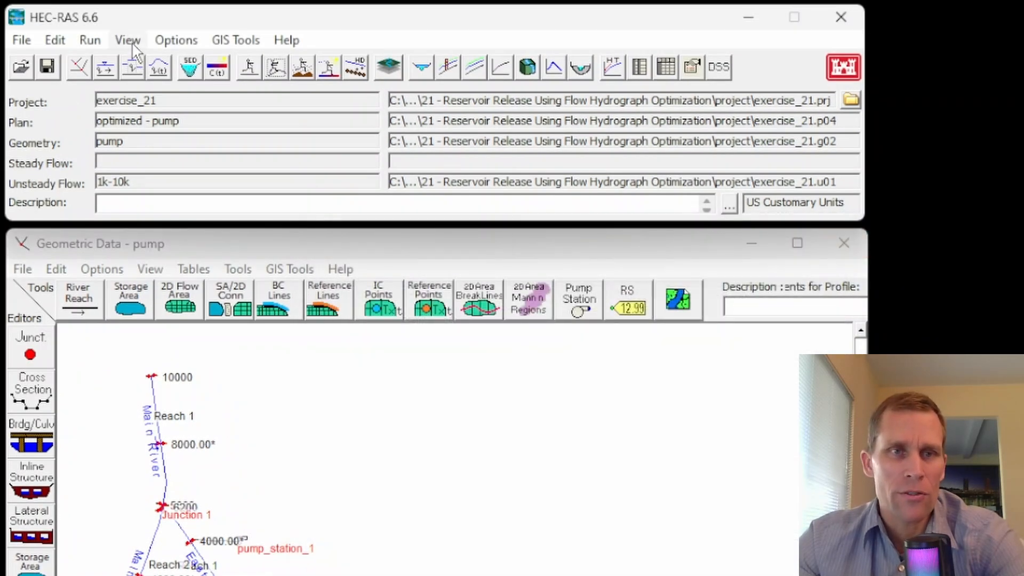
- Open the profile summary table for the optimized - pump plan and show it as Standard Table 1
left_click(130, 40)
left_click(194, 276)
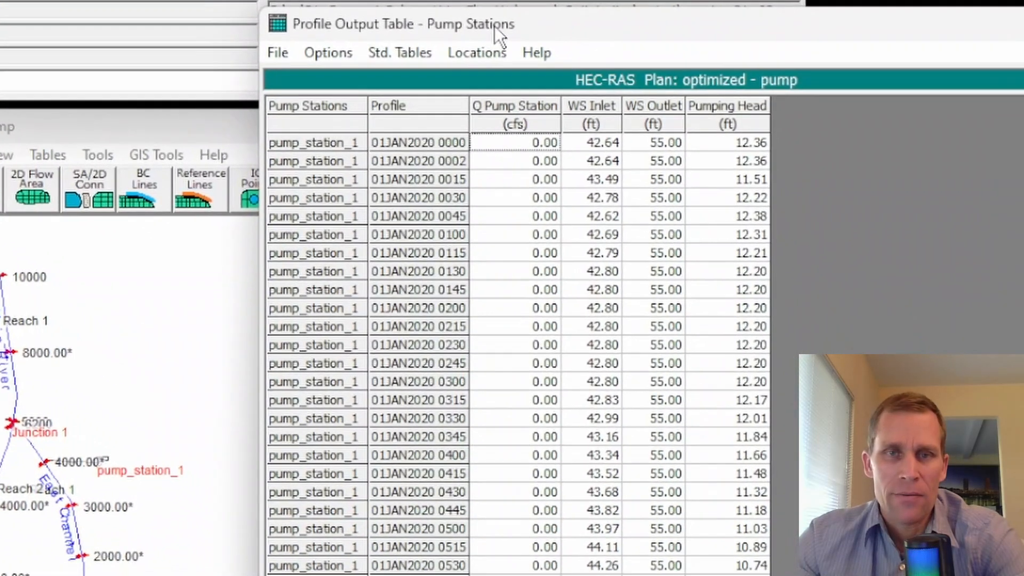
left_click(517, 176)
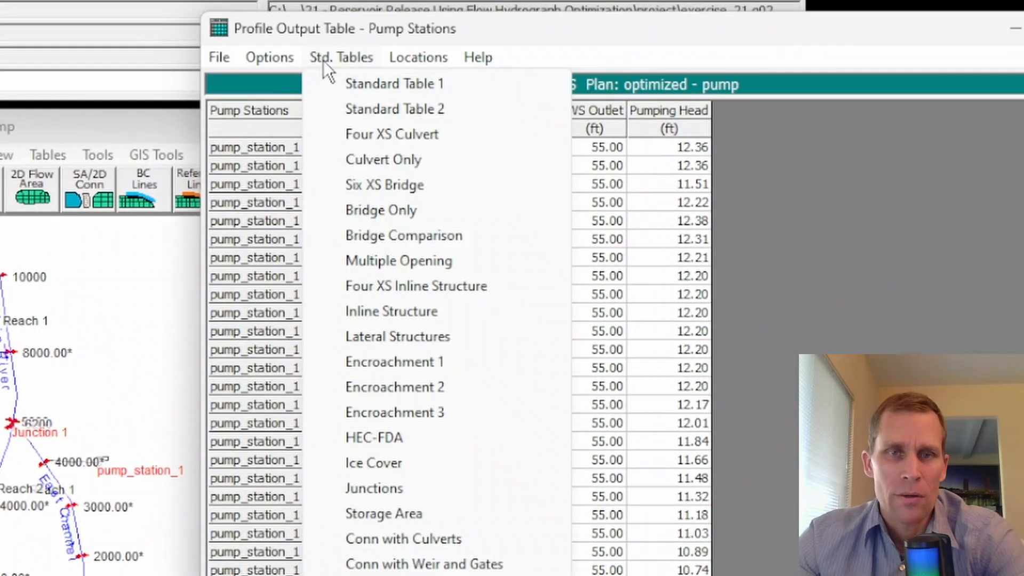
left_click(343, 87)
left_click(269, 61)
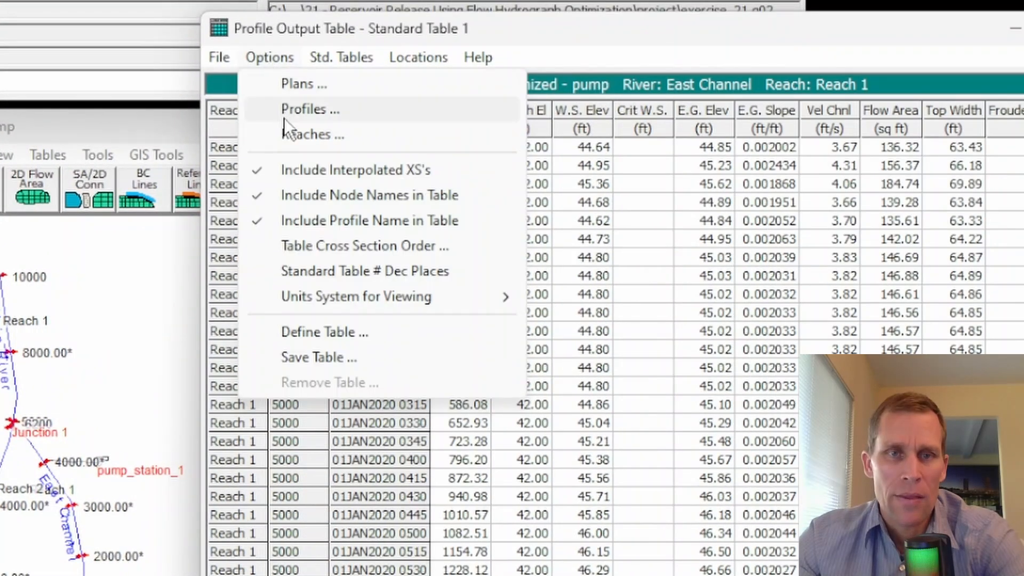
left_click(293, 137)
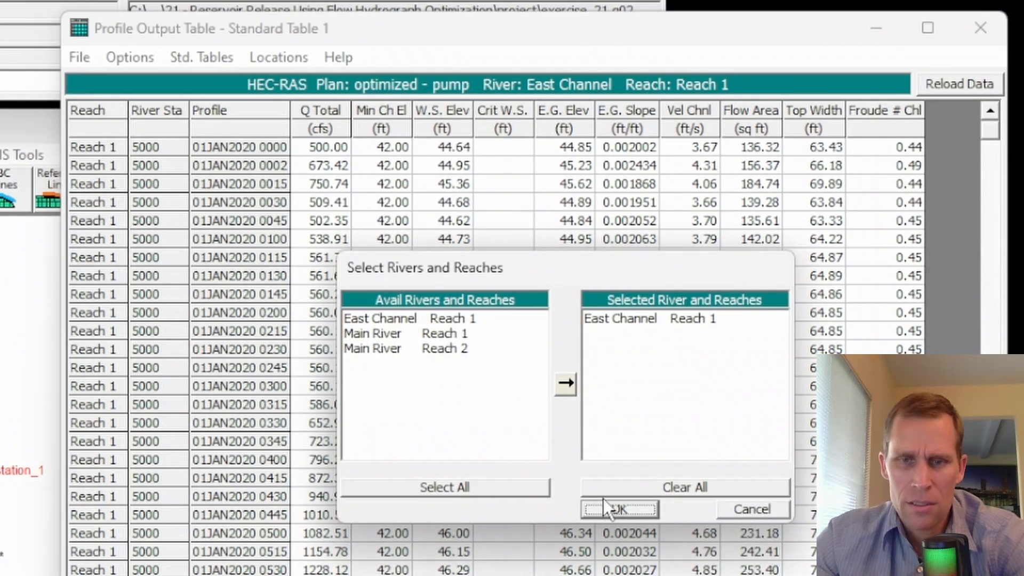
left_click(760, 509)
- Limit the profile output table to the Max WS profile
left_click(269, 57)
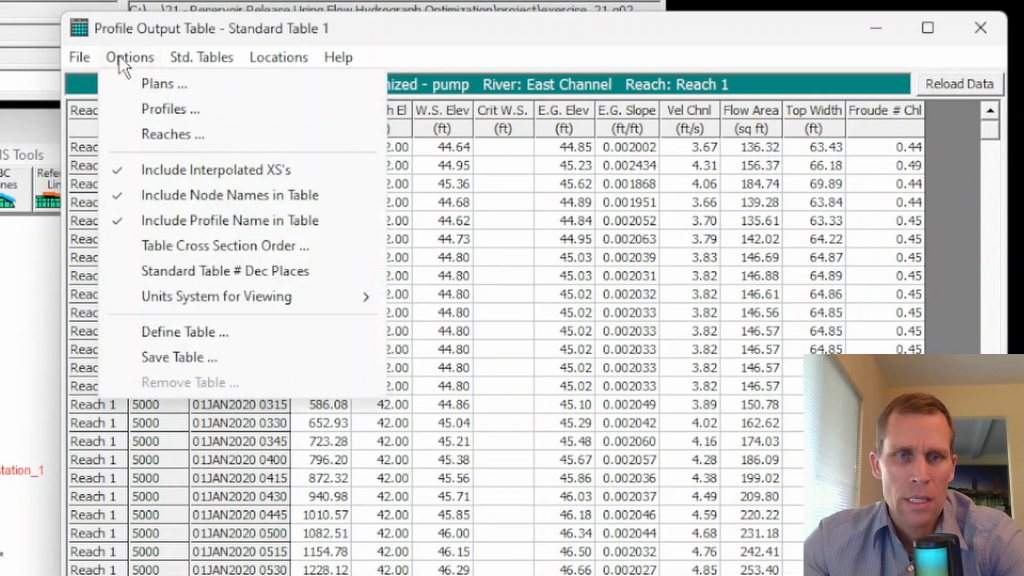
left_click(155, 109)
left_click(520, 521)
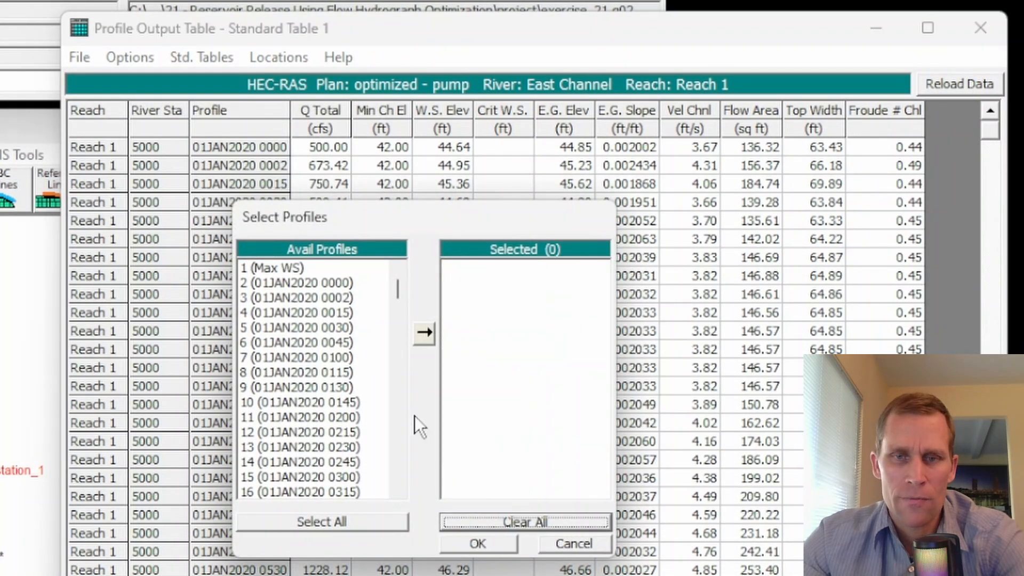
double_click(293, 267)
left_click(484, 545)
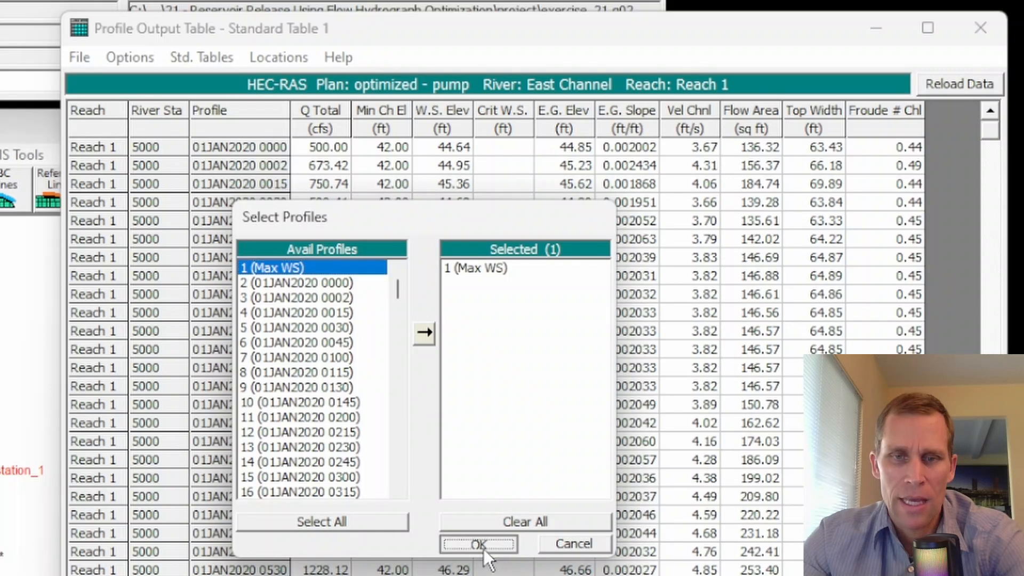
- Examine the total flow and water surface elevation at East Channel RS 0, and close the profile output table
left_click_drag(285, 240, 452, 246)
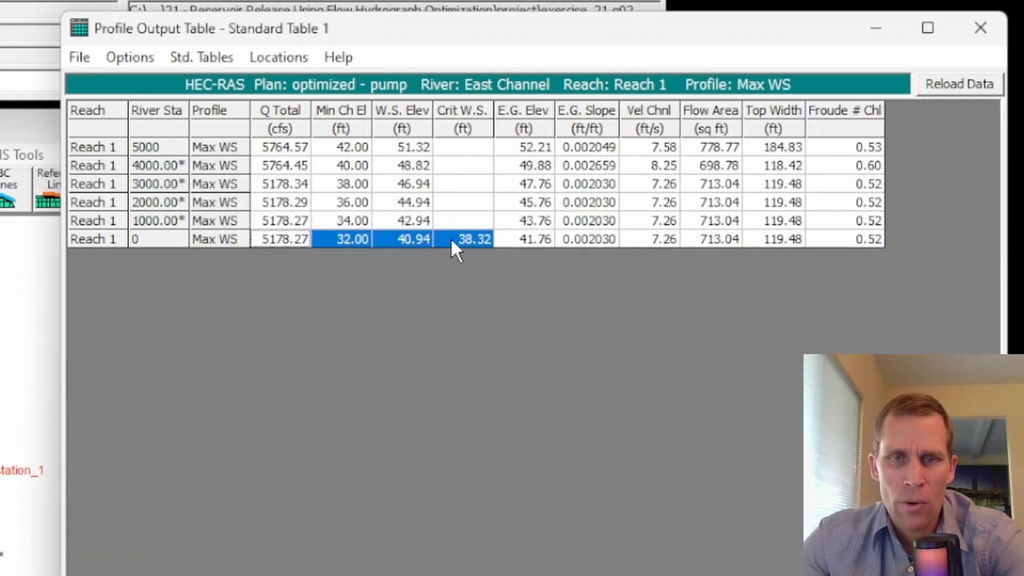
left_click(404, 247)
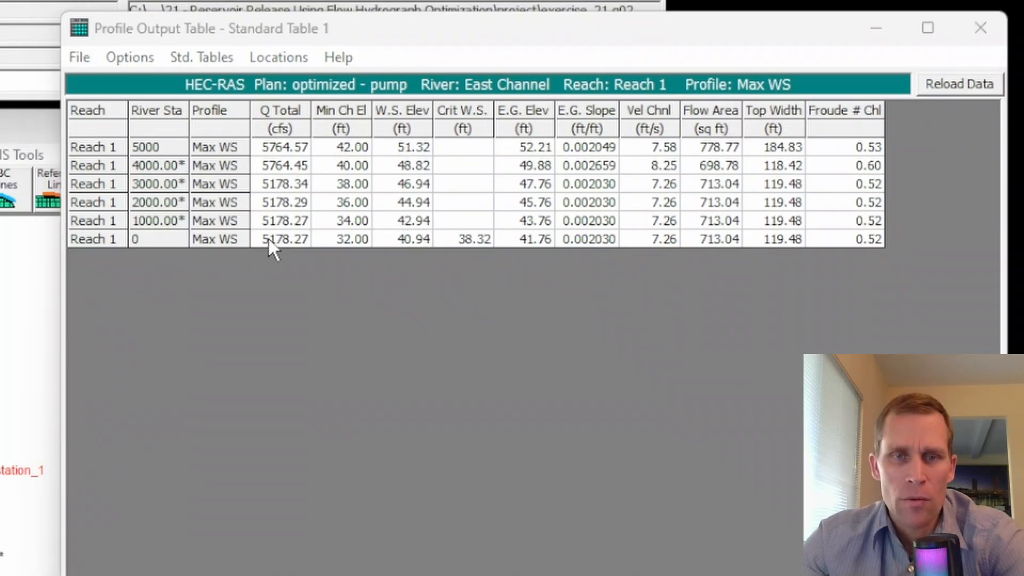
left_click(268, 240)
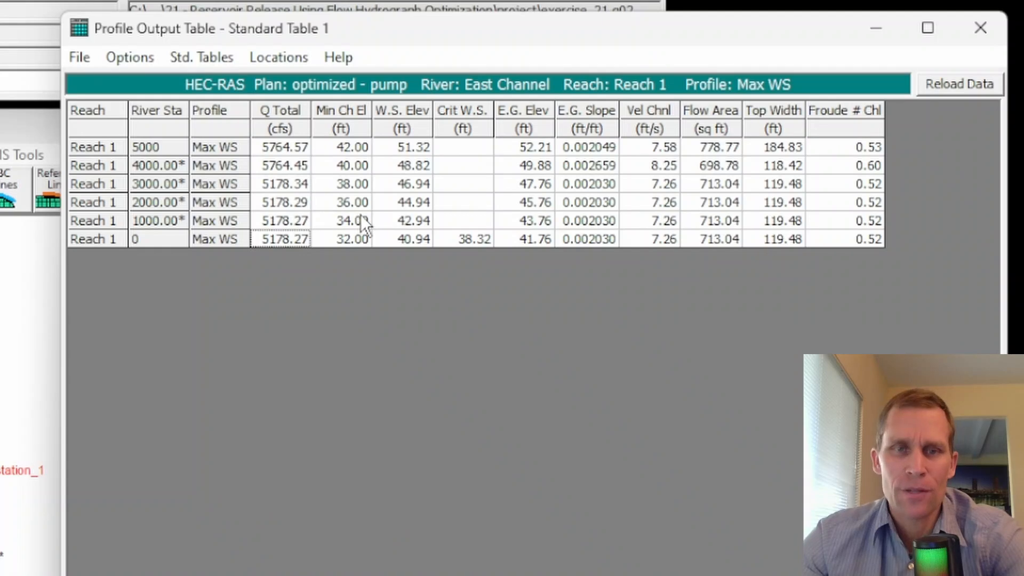
left_click(980, 28)
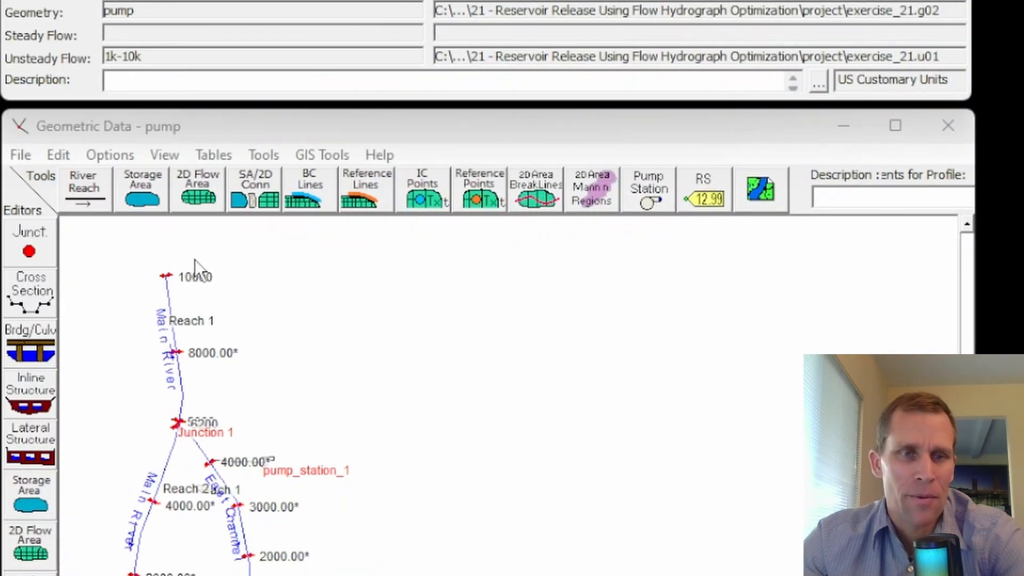
- Reopen the profile summary table and include all rivers and reaches in it
left_click(131, 0)
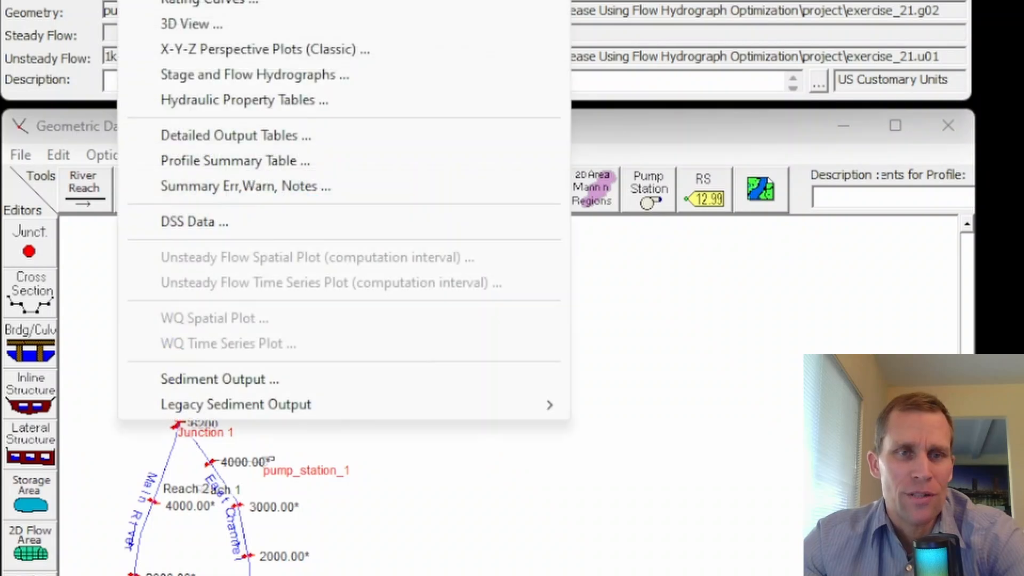
left_click(229, 162)
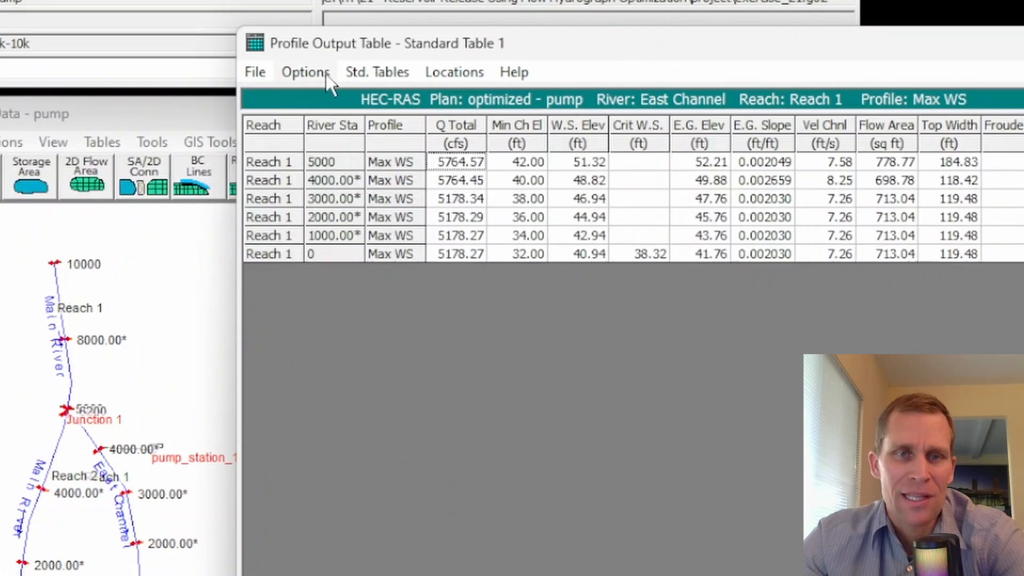
left_click(344, 46)
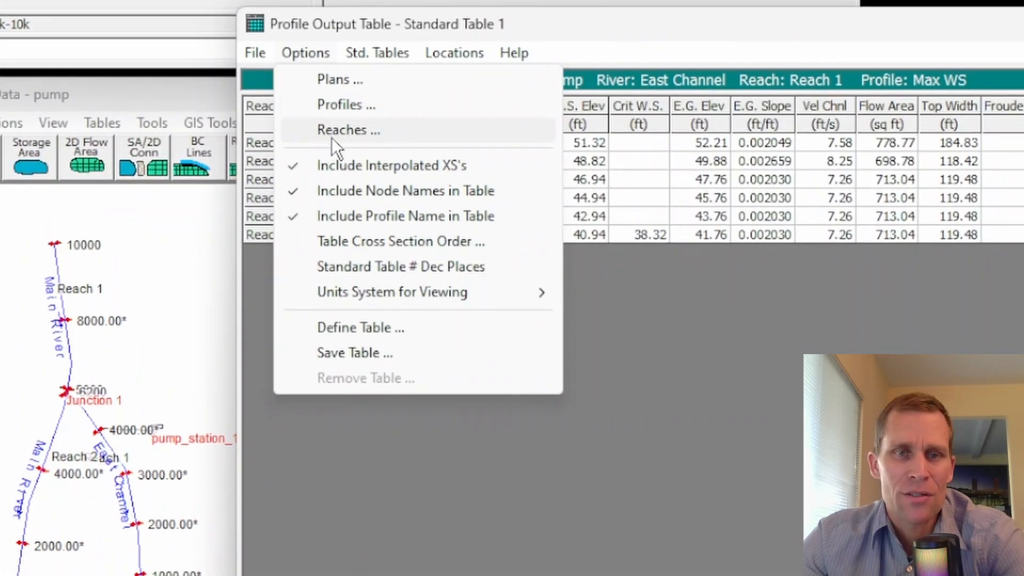
left_click(332, 135)
left_click(631, 454)
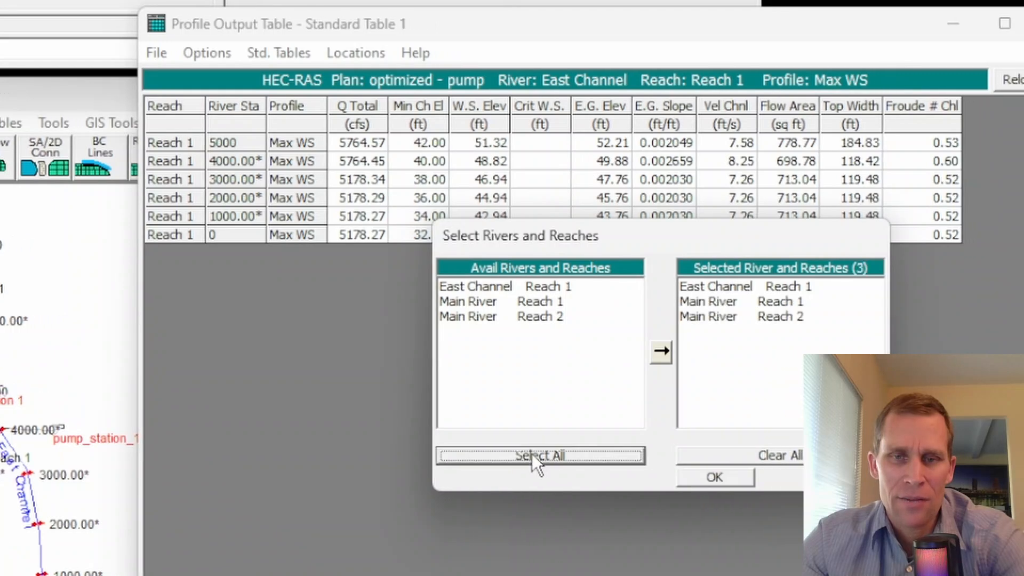
left_click(715, 477)
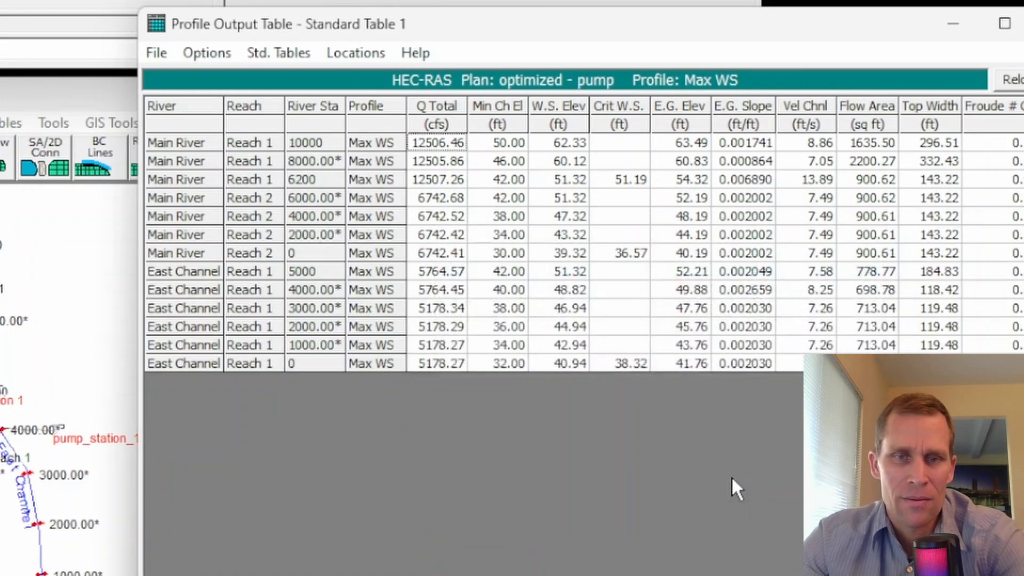
- Examine the maximum total flow at Main River RS 10000 and its split between Main River Reach 2 and the East Channel
left_click_drag(248, 143, 191, 256)
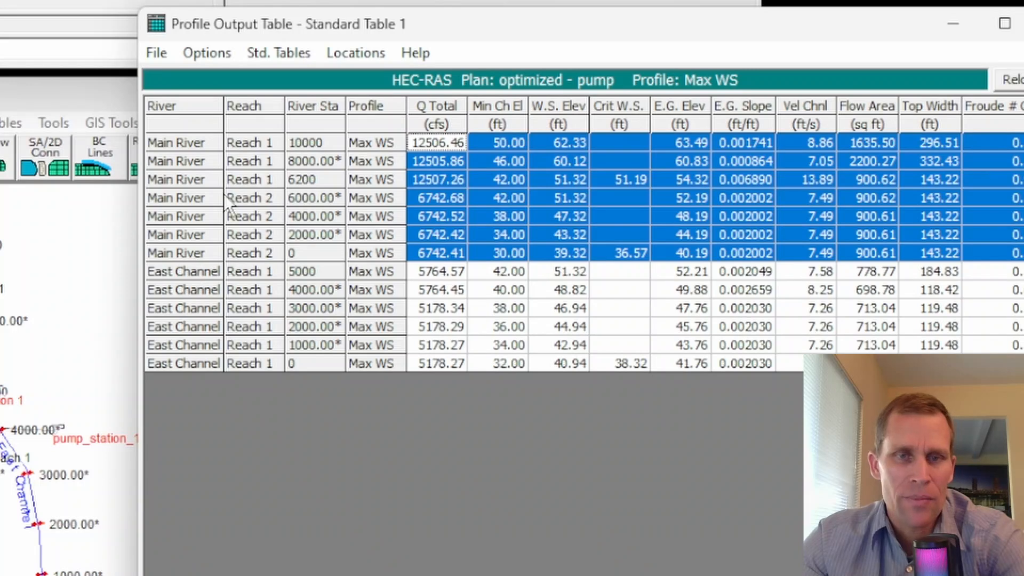
left_click(306, 156)
left_click(309, 145)
left_click(429, 144)
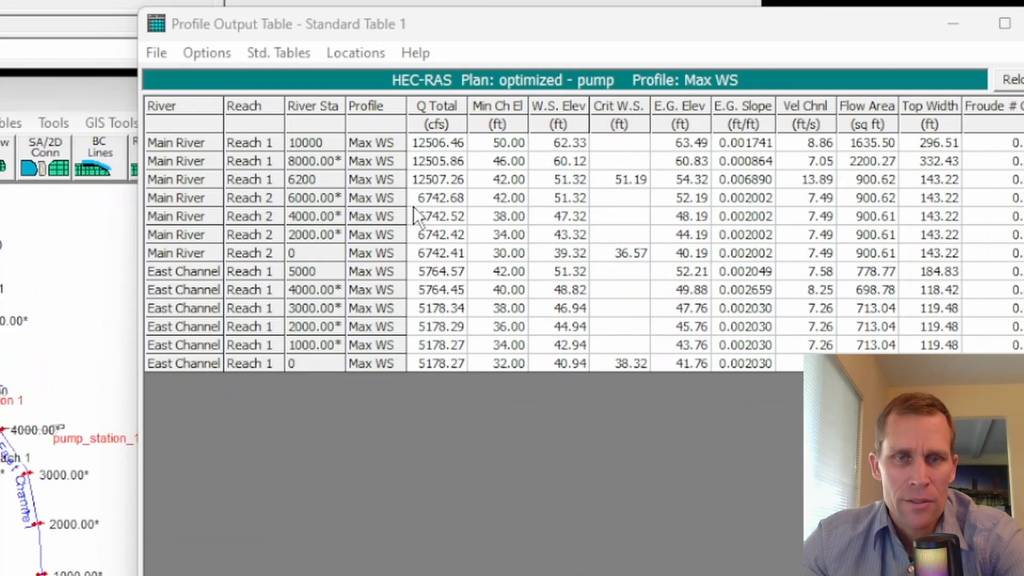
left_click(440, 140)
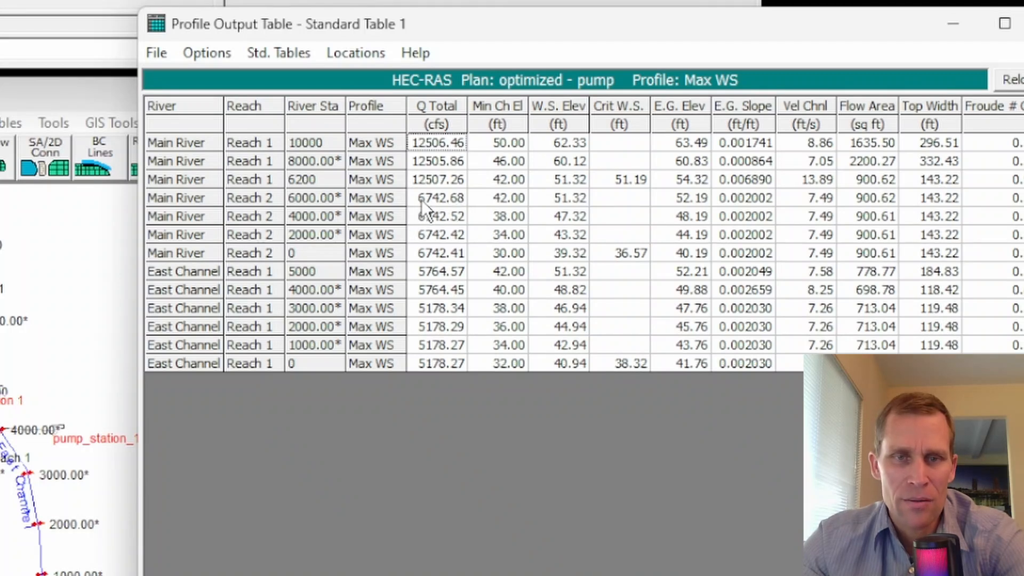
left_click(422, 272)
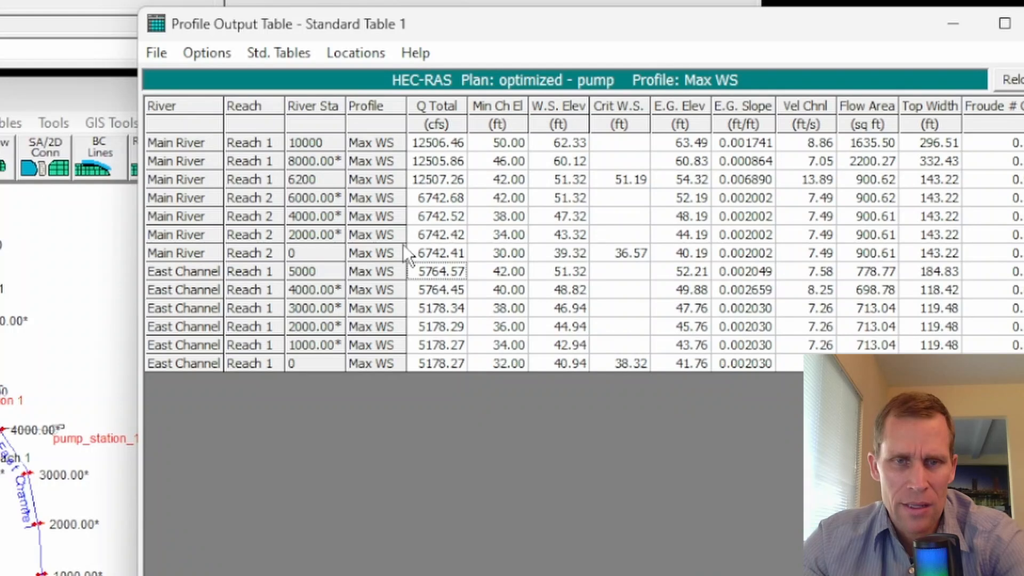
left_click(431, 201)
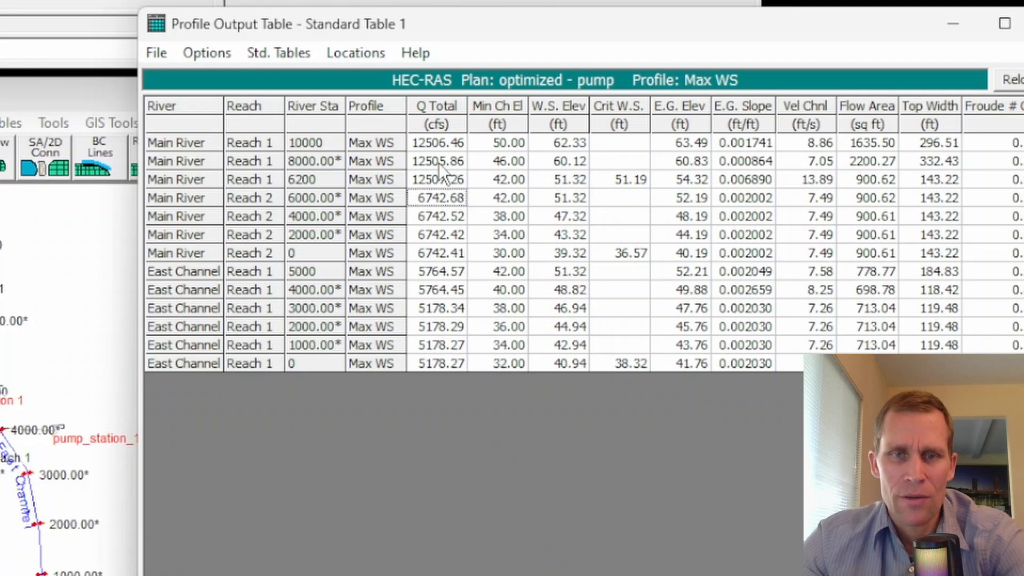
left_click(433, 146)
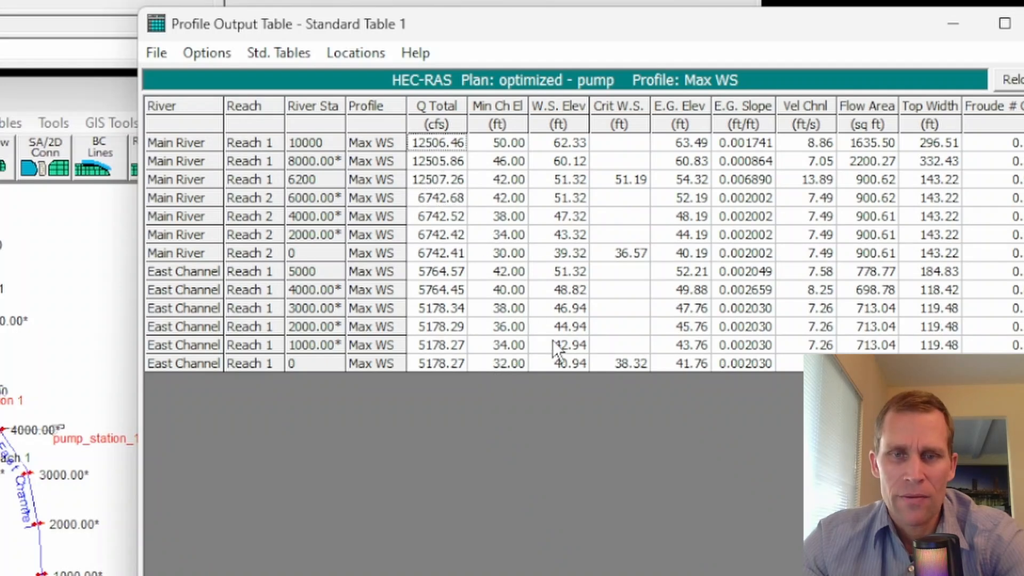
- Switch to the Excel results summary and review trial 1's type, maximum reservoir release and water surface elevation at East Channel RS 0
key("alt+Tab")
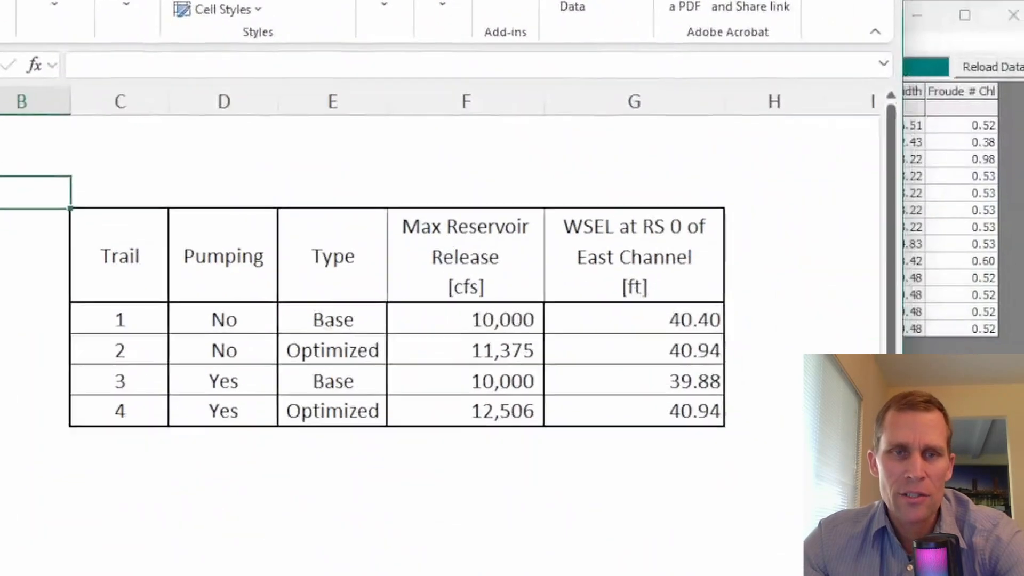
left_click(132, 199)
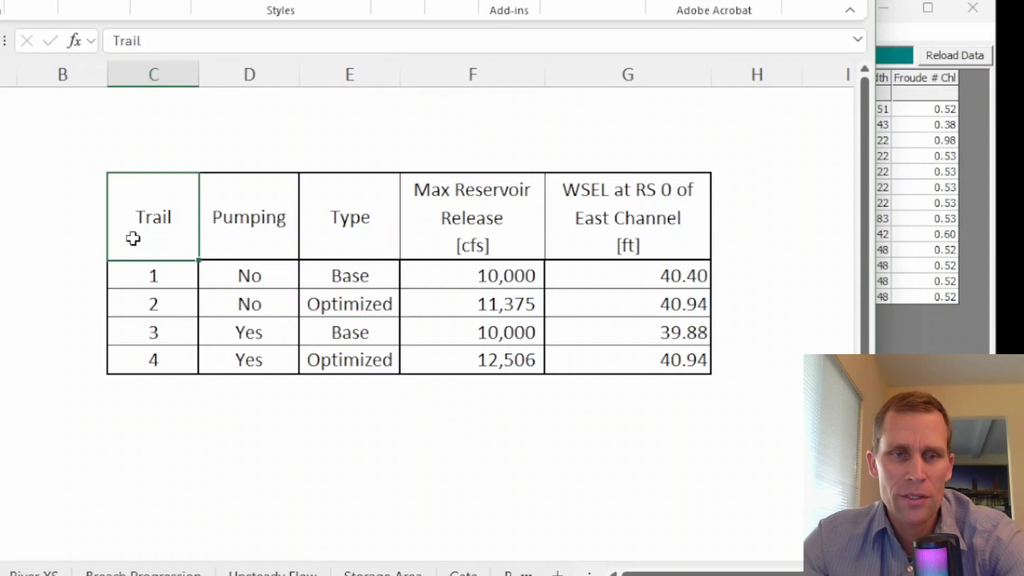
left_click_drag(140, 267, 153, 361)
left_click_drag(226, 277, 235, 302)
left_click(331, 275)
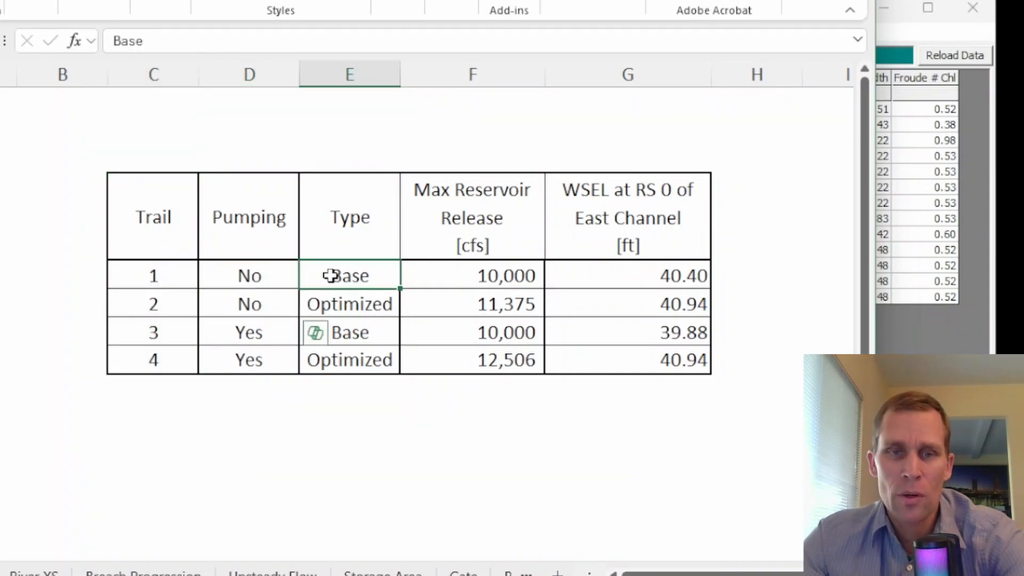
left_click(460, 275)
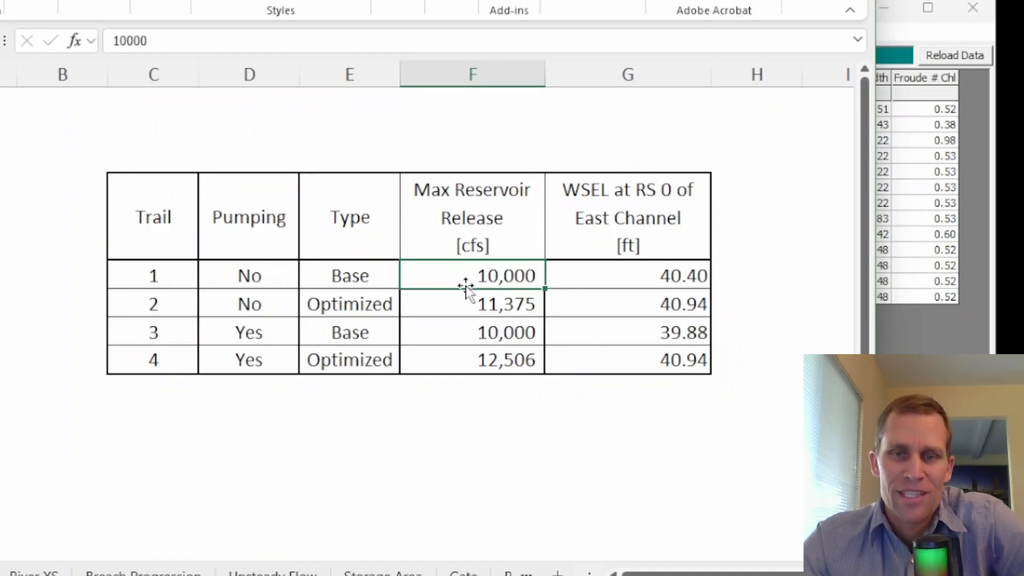
left_click(645, 278)
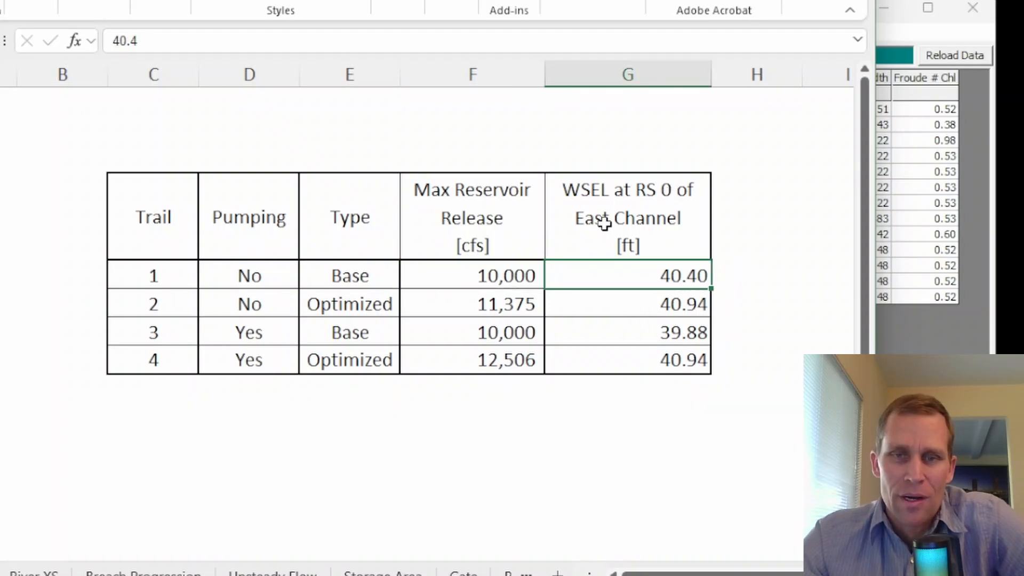
- Compare the optimized trials with and without pumping by maximum reservoir release and water surface elevation at East Channel RS 0
left_click(359, 303)
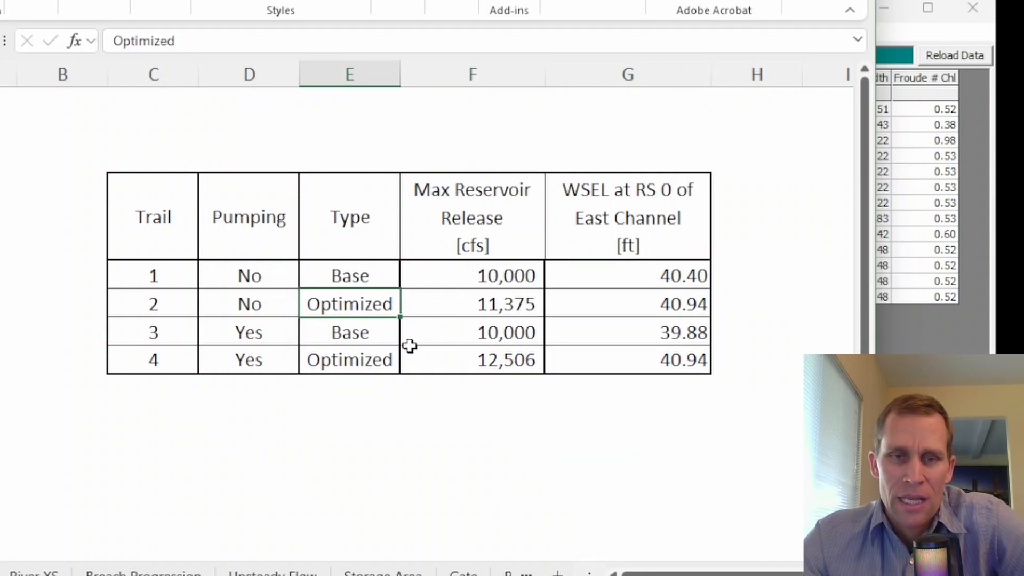
left_click(445, 362)
left_click(354, 361)
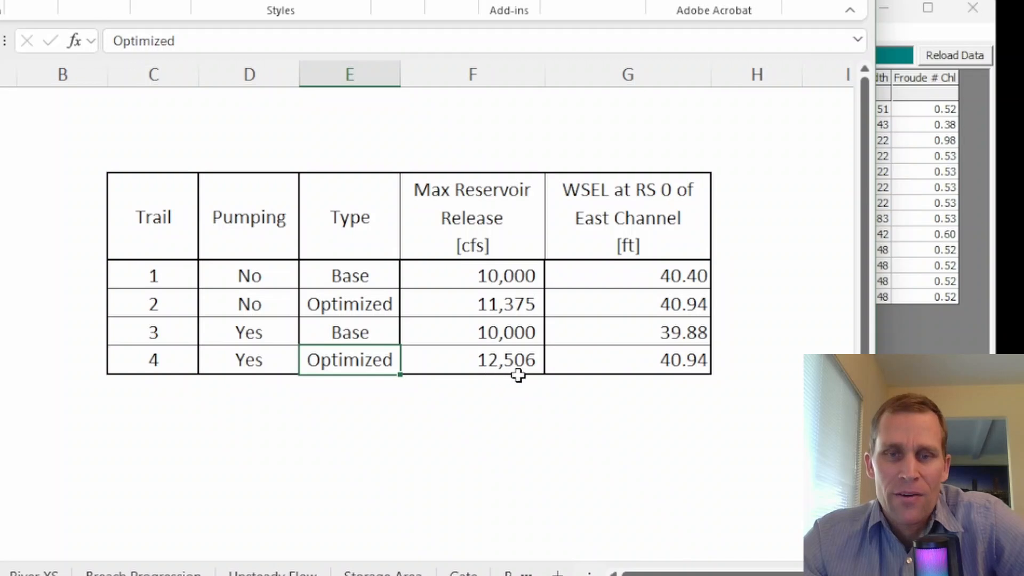
left_click(469, 273)
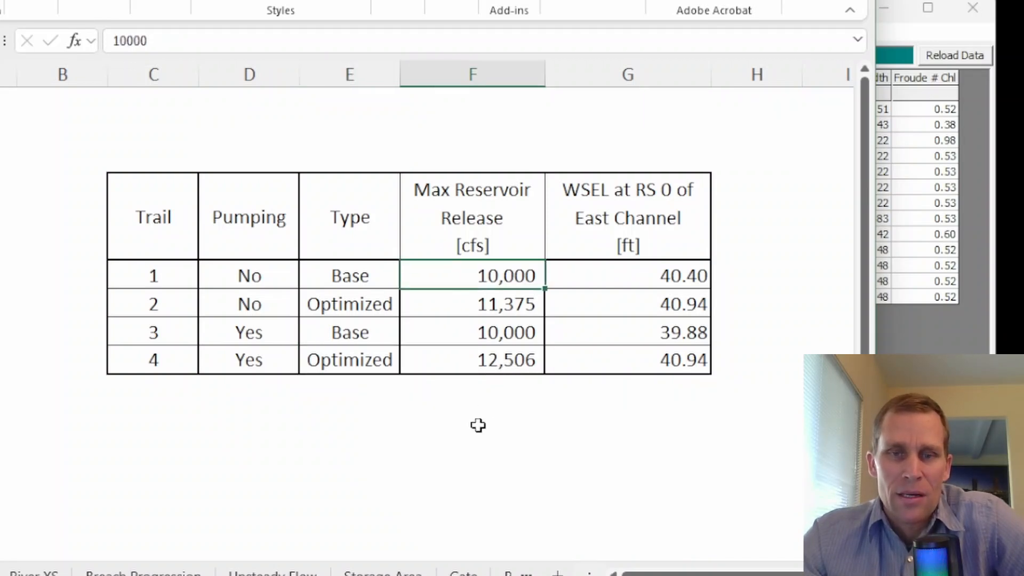
left_click(652, 412)
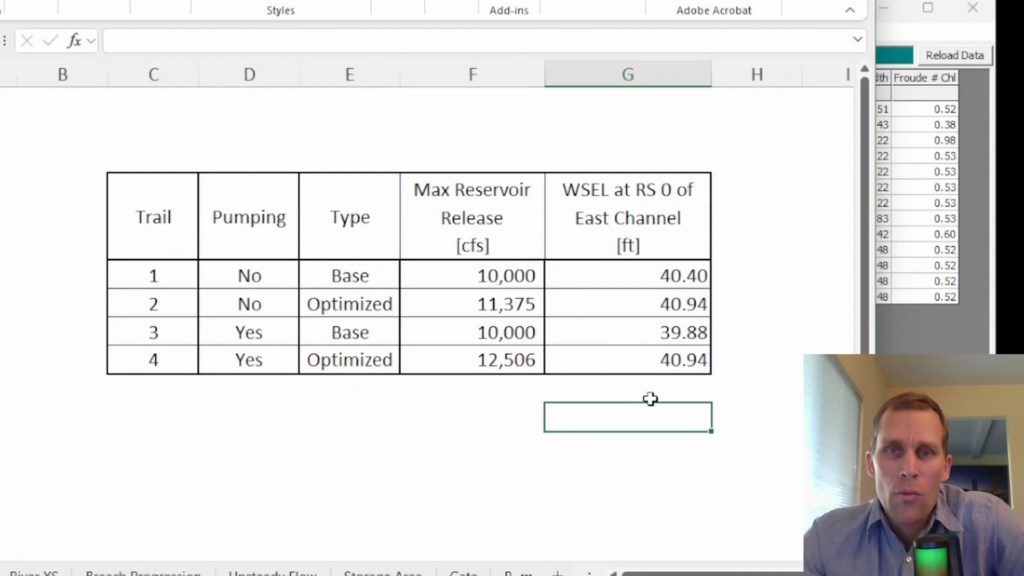
left_click_drag(656, 276, 663, 359)
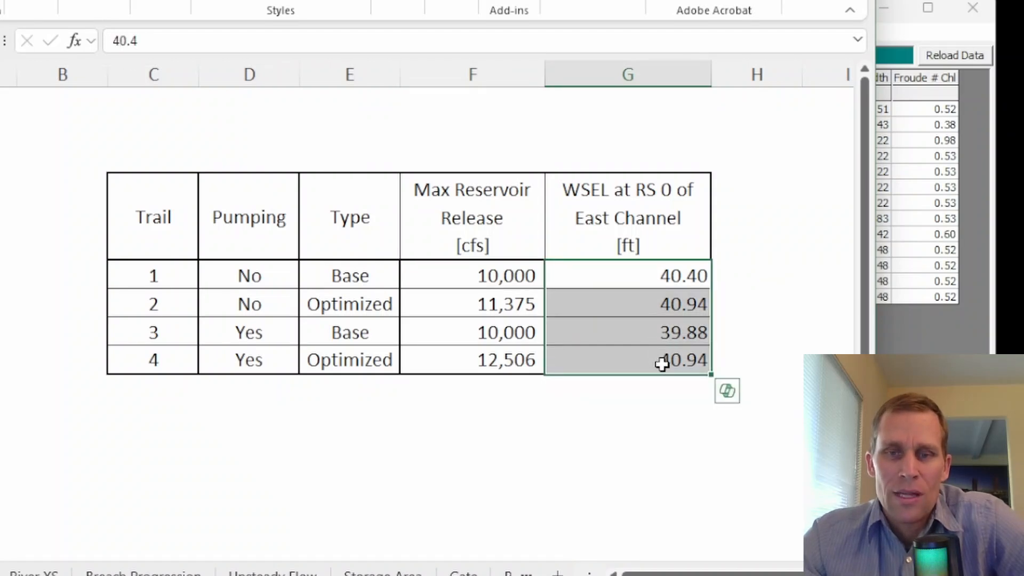
left_click(743, 331)
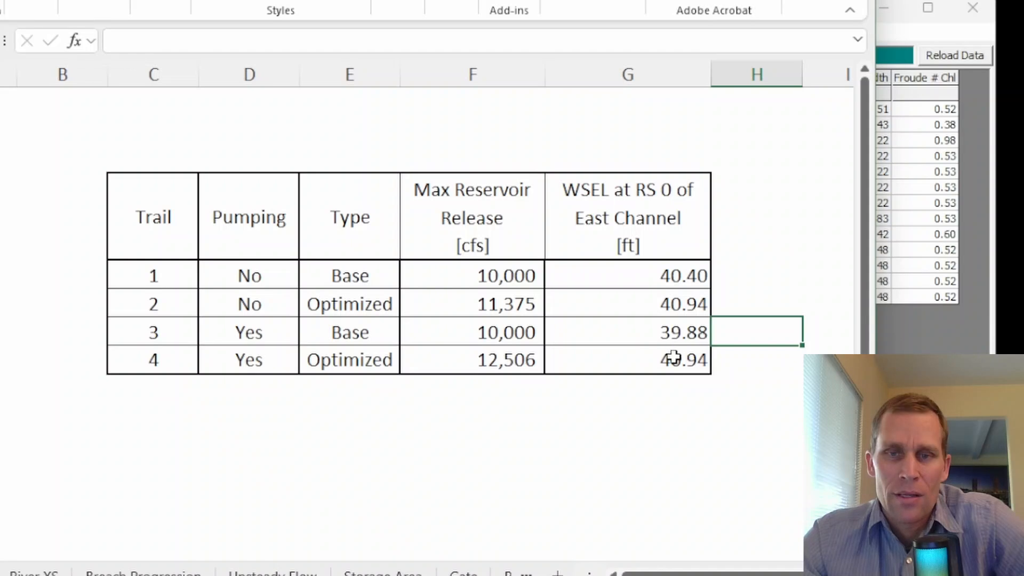